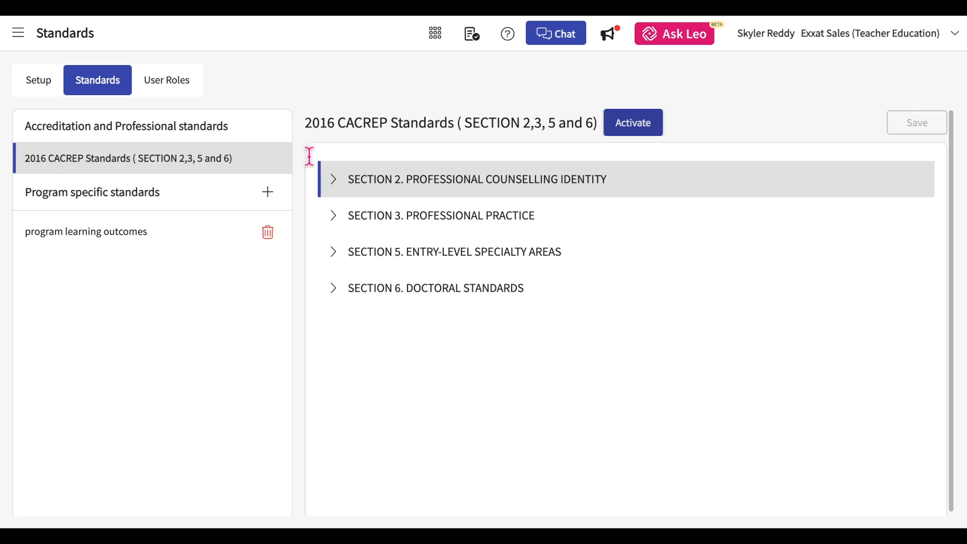
Expand Section 2, standard 2.F and 2.F.1 of the 2016 CACREP Standards to examine their nested sub-standards
left_click(335, 215)
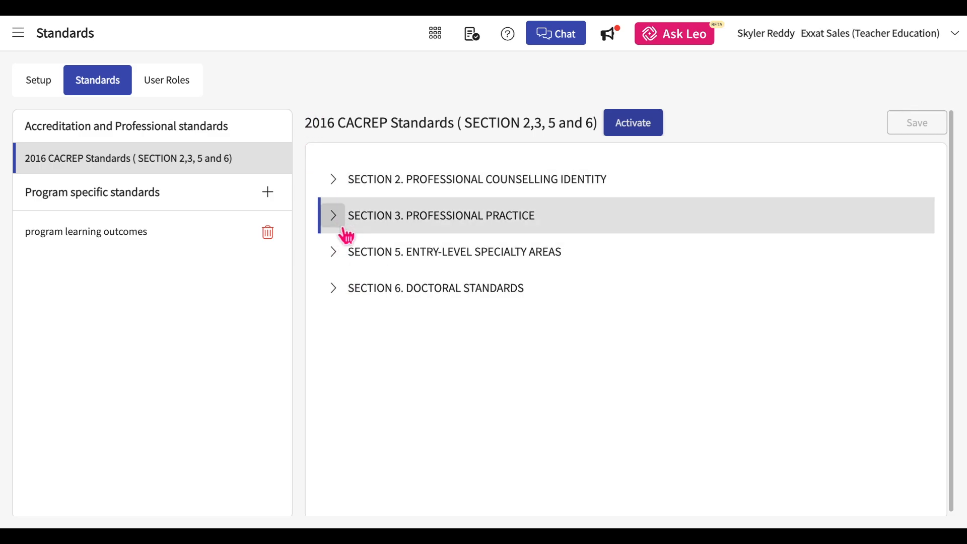
left_click(334, 182)
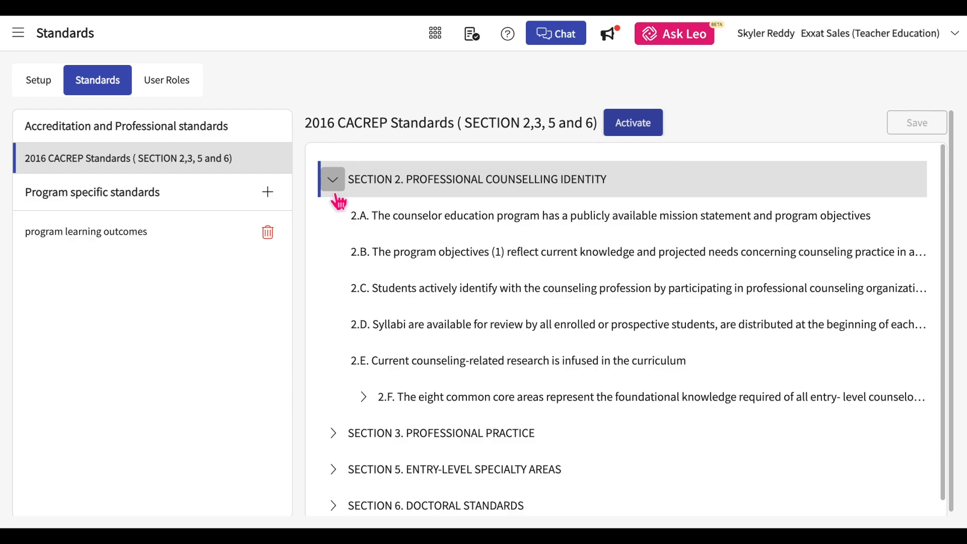
scroll(328, 239, "down", 1)
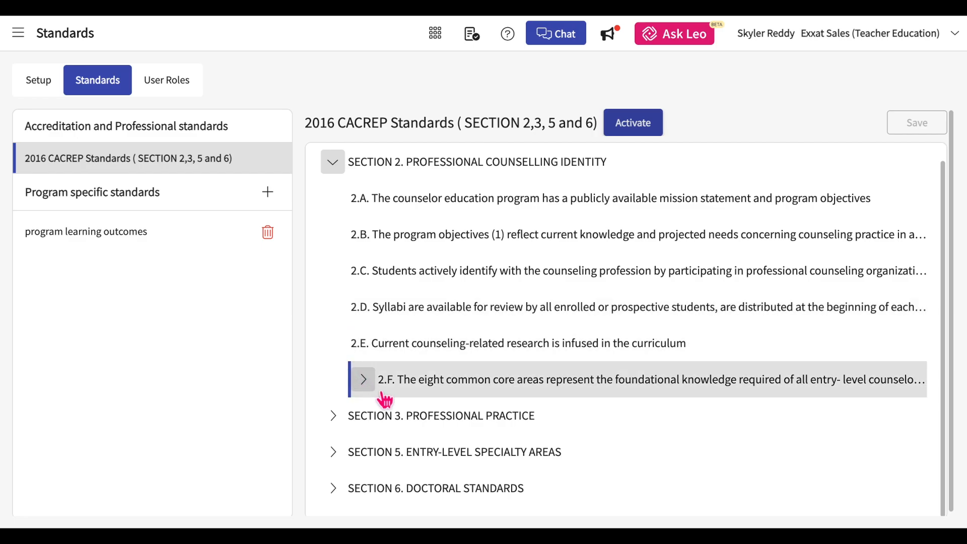
left_click(364, 385)
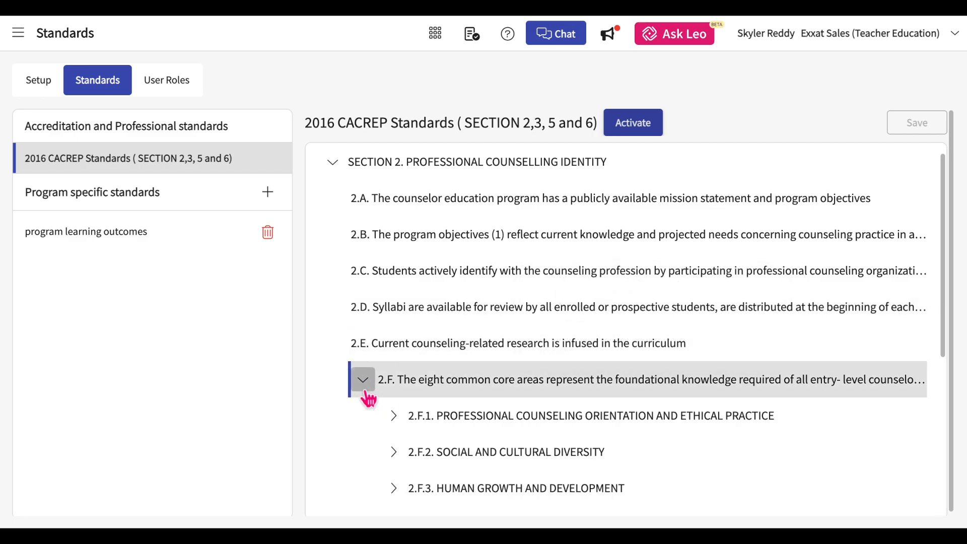
left_click(392, 357)
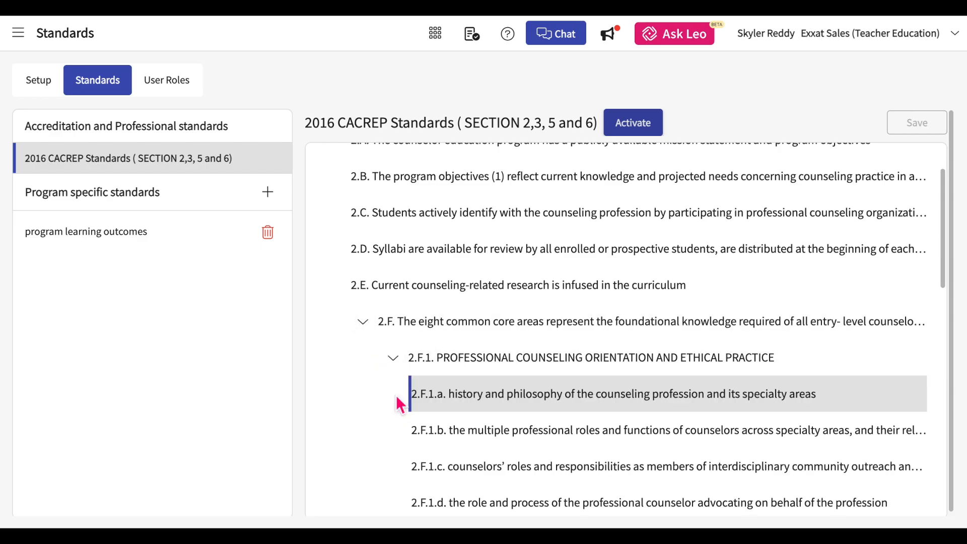
scroll(400, 403, "down", 2)
scroll(400, 402, "up", 3)
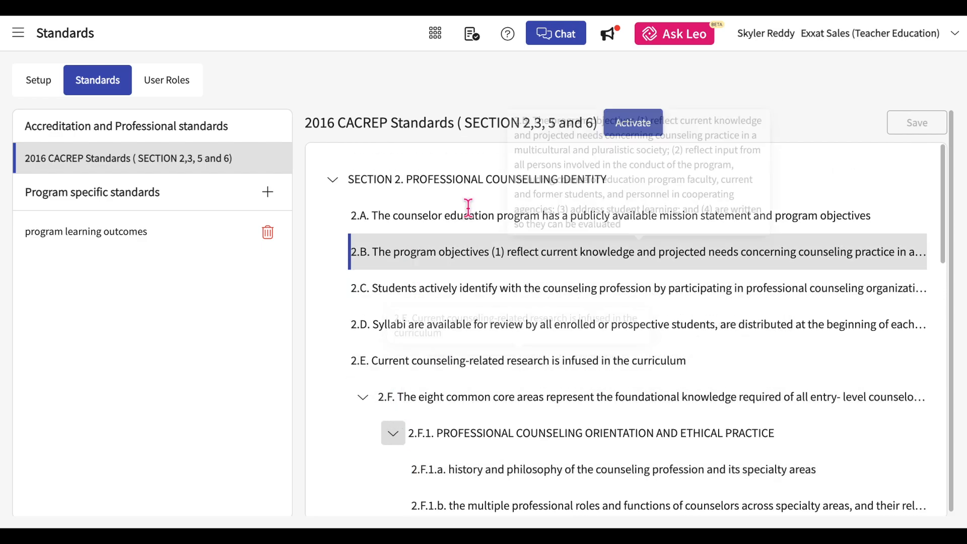
Activate the 2016 CACREP Standards (SECTION 2,3, 5 and 6)
left_click(637, 122)
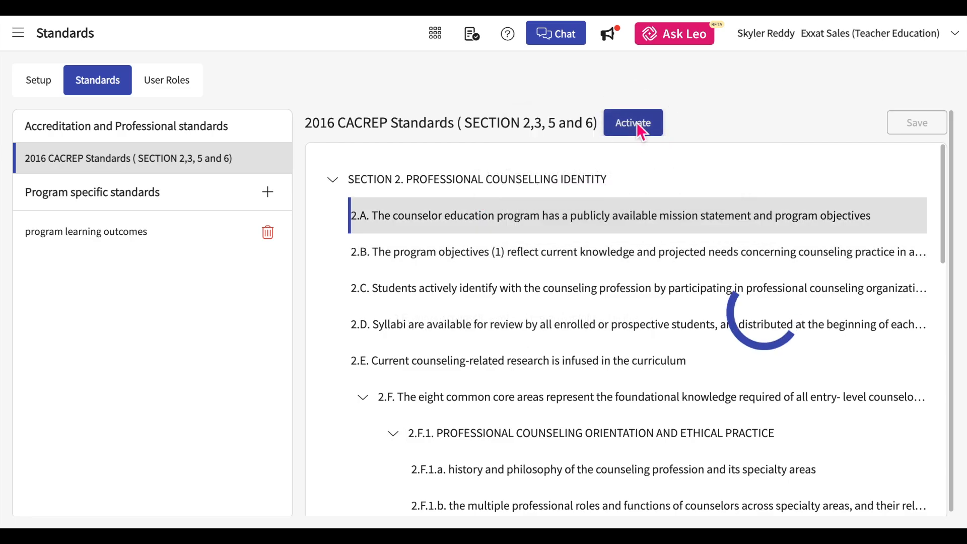
left_click(631, 94)
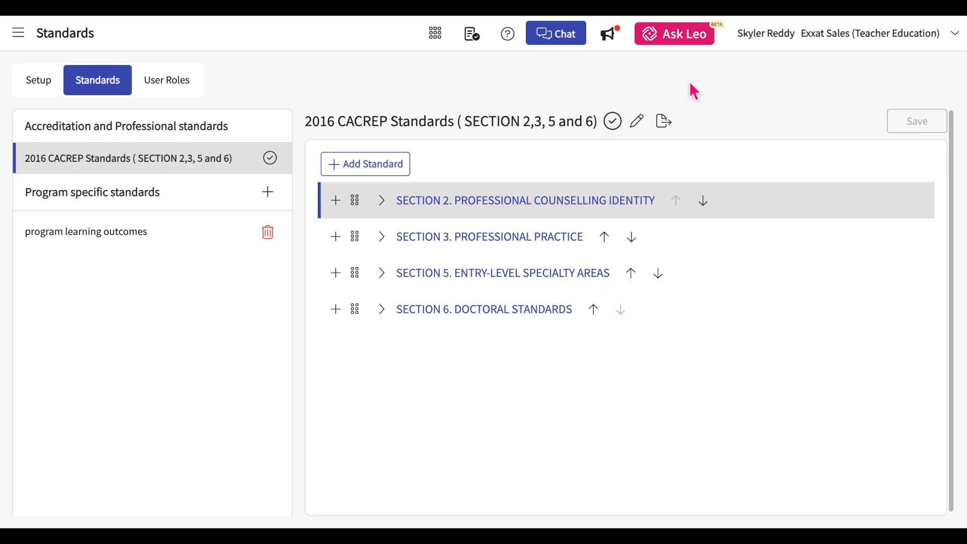
Switch off activation for the 2016 CACREP Standards, retype the ending "6)" of the standard name, and save
left_click(637, 125)
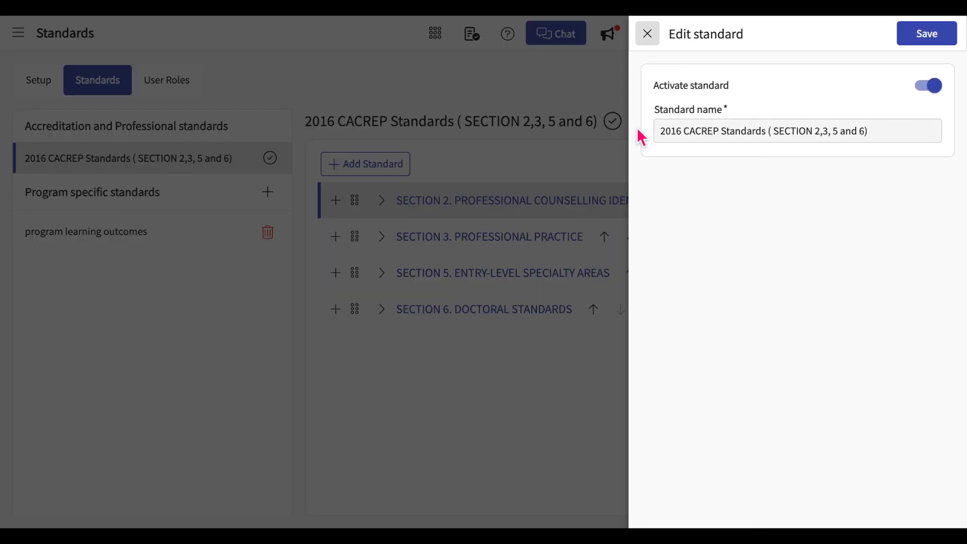
left_click(941, 96)
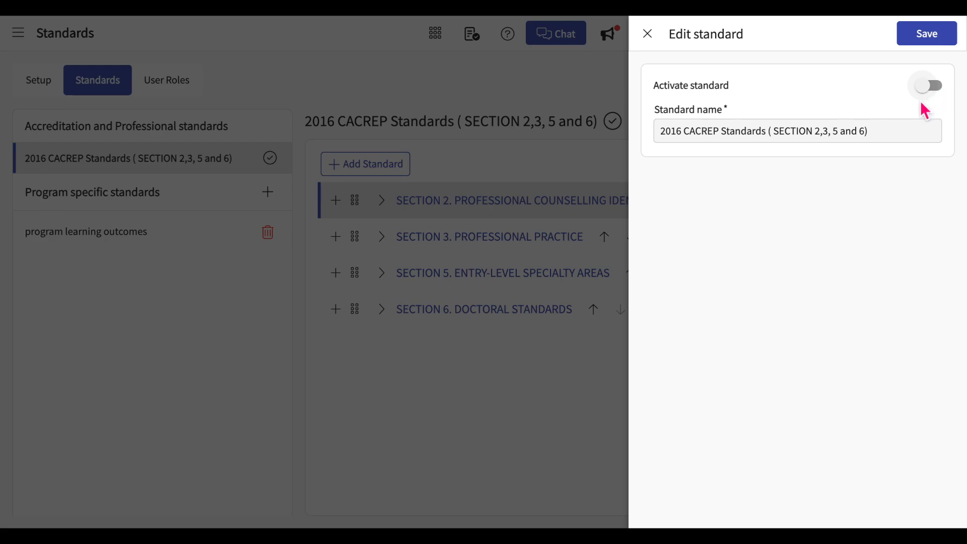
left_click(896, 132)
key("BackSpace")
key("BackSpace")
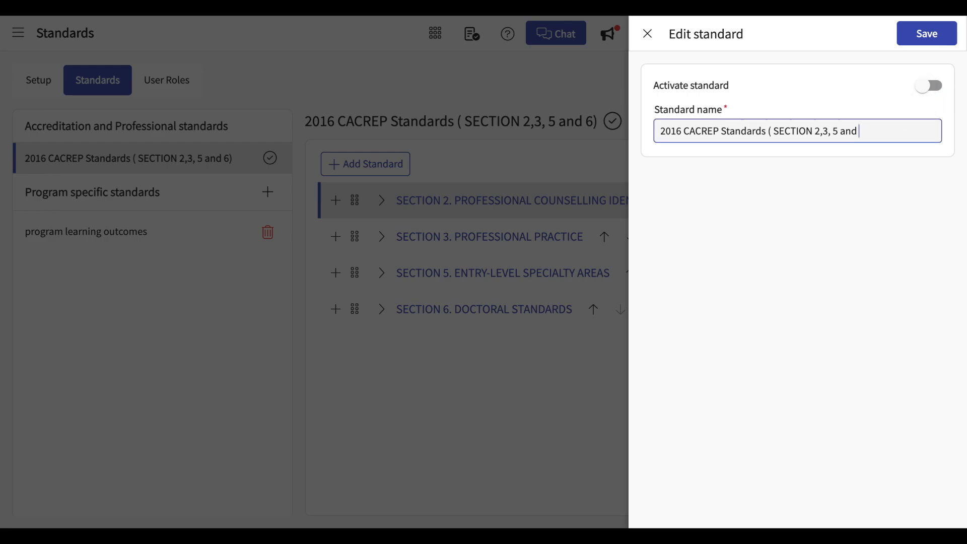
type("6)")
left_click(931, 39)
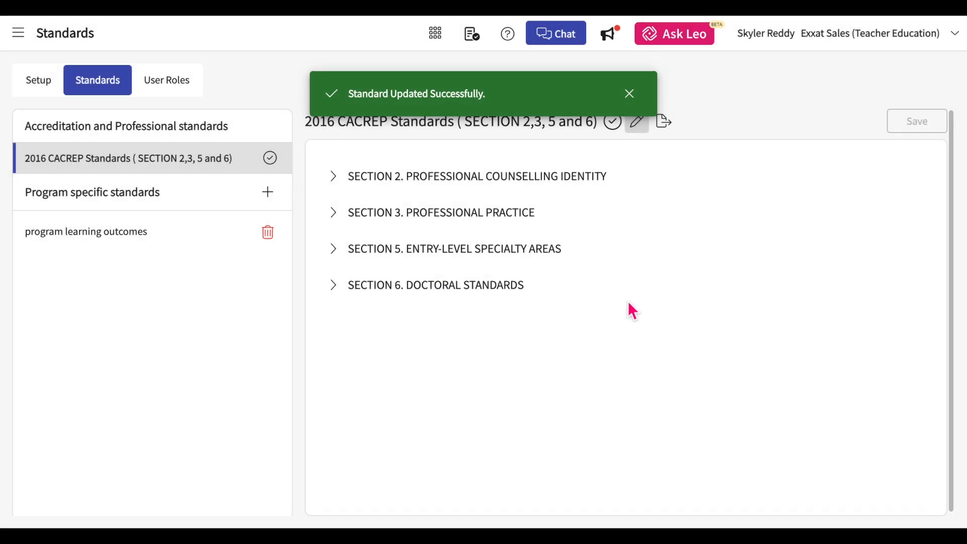
left_click(634, 93)
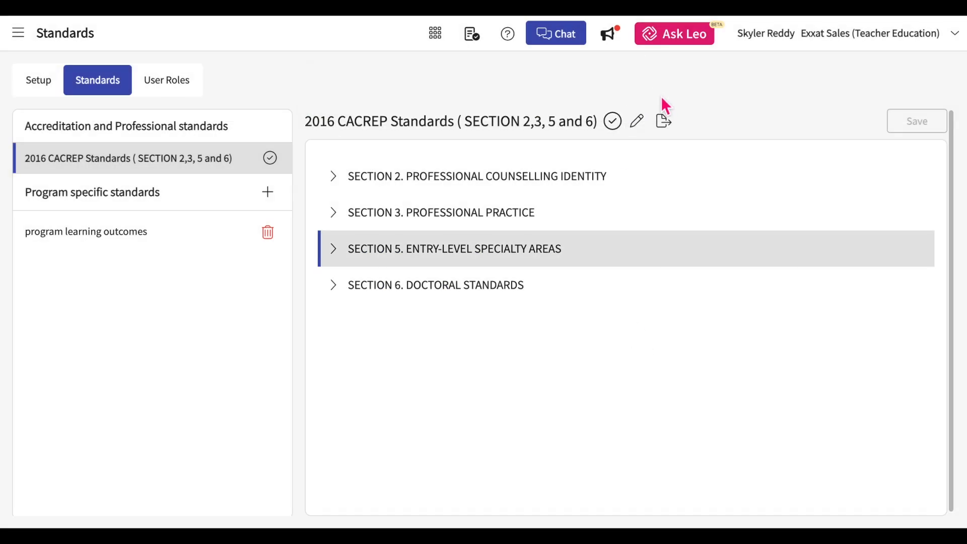
Start exporting the 2016 CACREP Standards and cancel saving the file
left_click(670, 130)
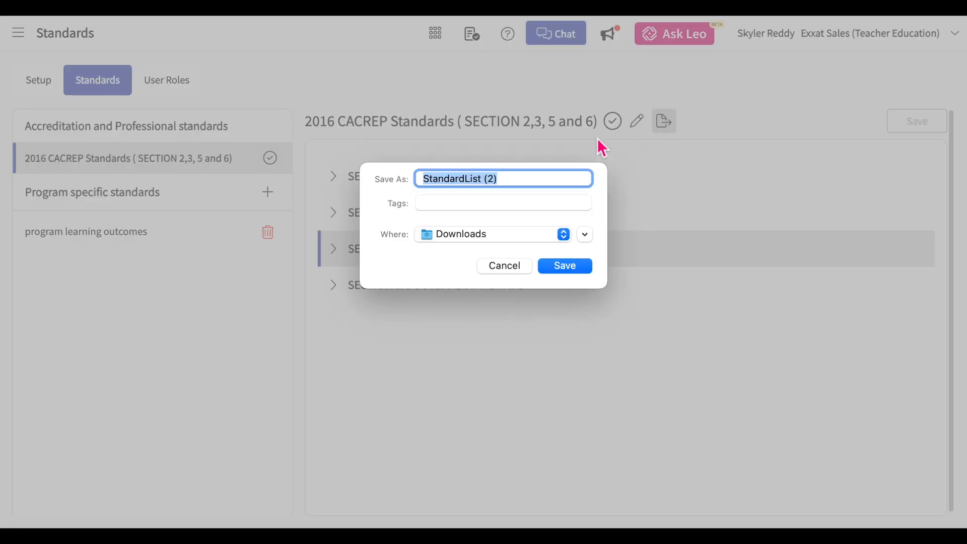
left_click(500, 269)
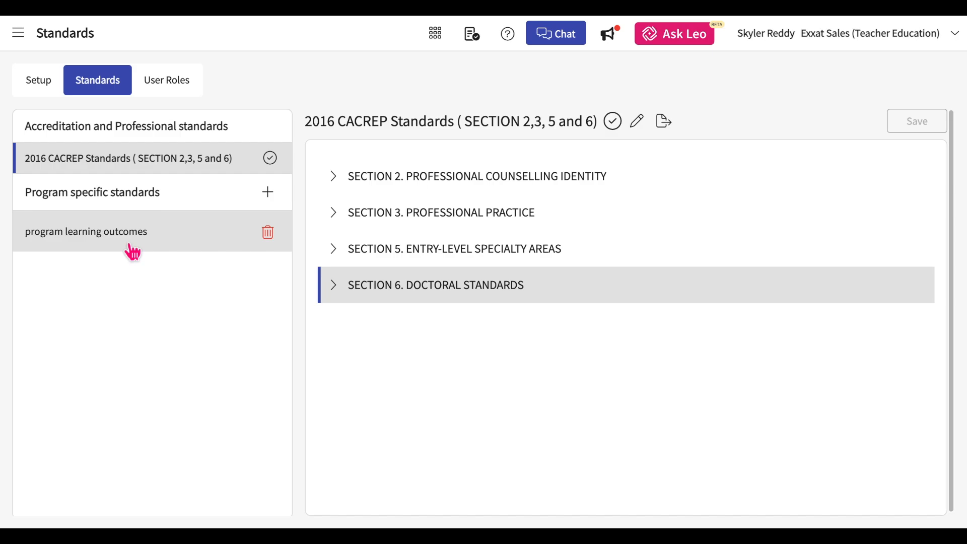
Add a program specific standard named "Learning Outcomes" and save it
left_click(271, 196)
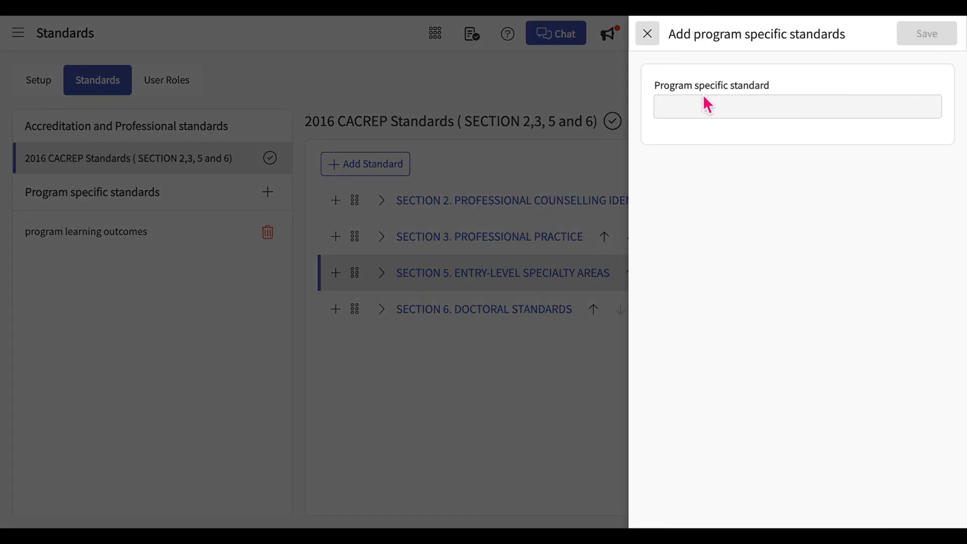
left_click(699, 113)
type("Learning Outcomes")
left_click(914, 33)
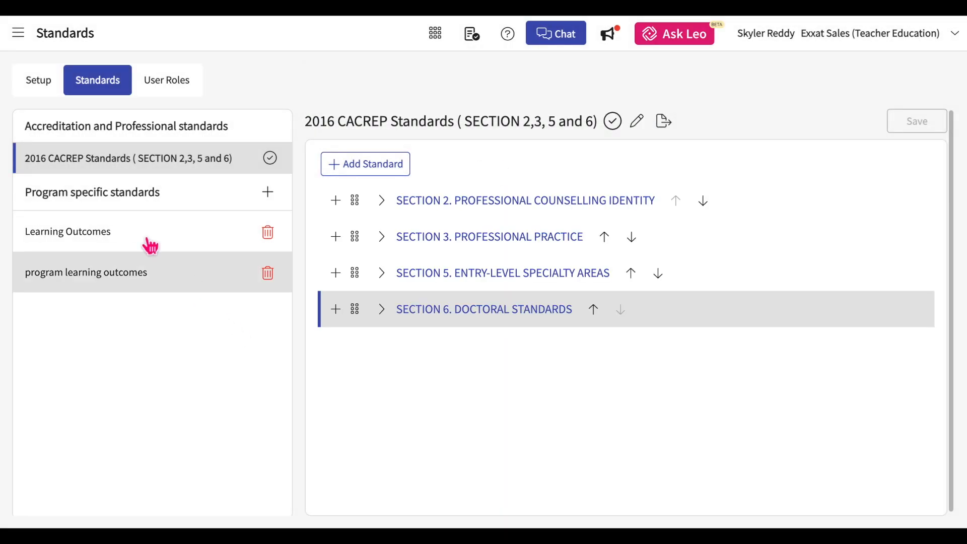
Add standard 1, "A student should be able to recommend therapeutic exercises based on the diagnosis", with the annotation "This is new", to Learning Outcomes
left_click(147, 243)
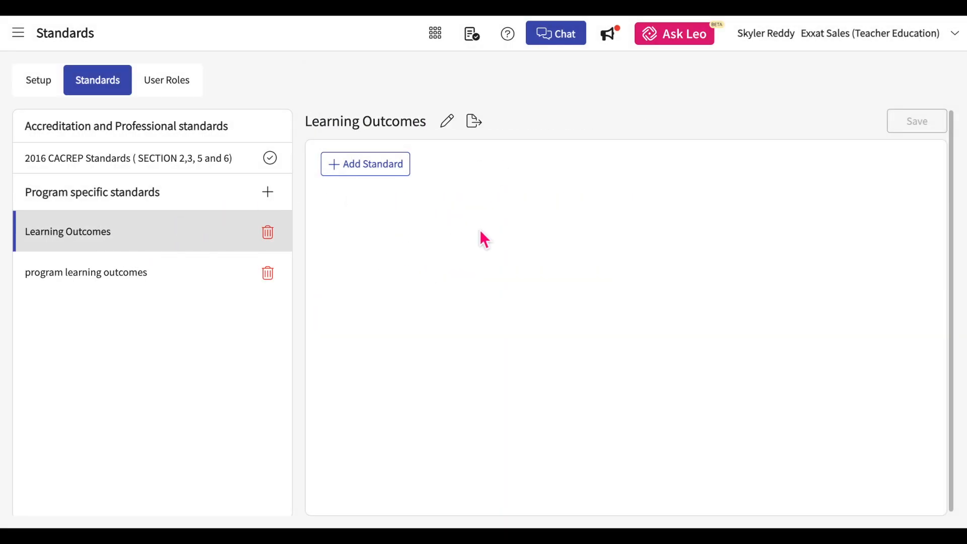
left_click(376, 164)
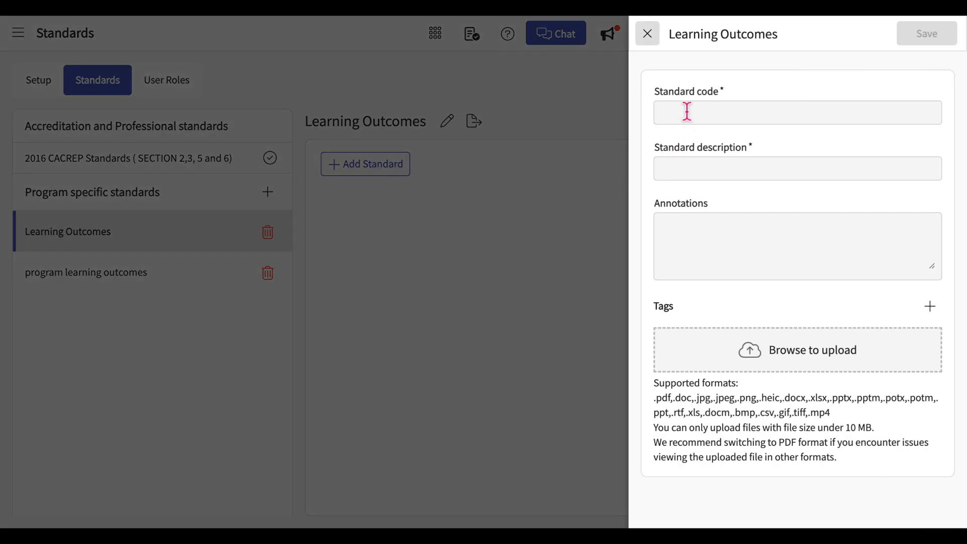
left_click(686, 111)
type("1")
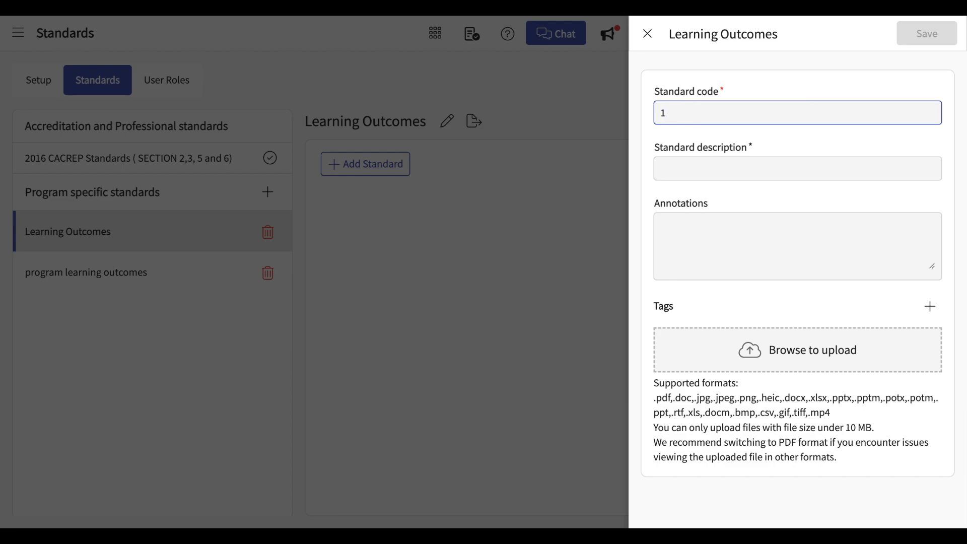
type("a")
key("BackSpace")
left_click(684, 172)
key("ctrl+v")
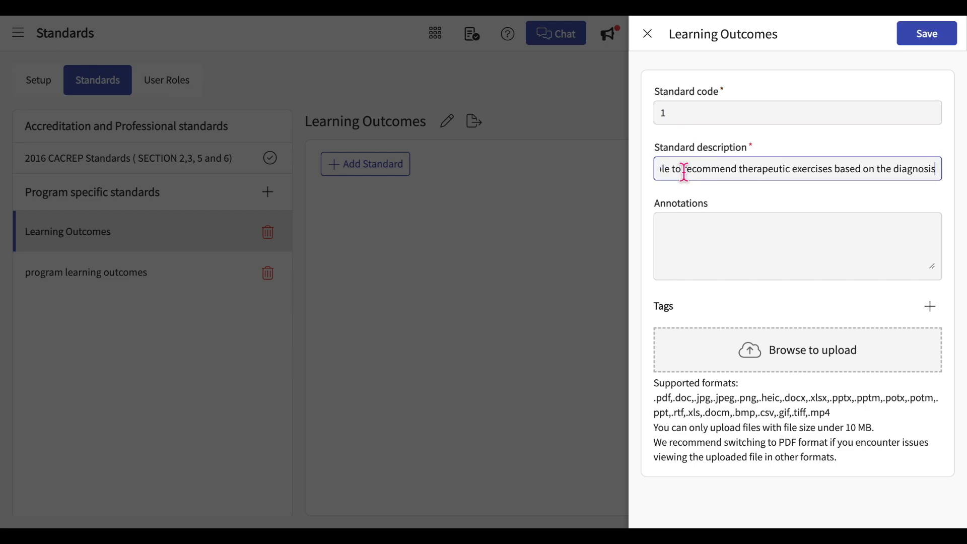
scroll(684, 172, "left", 2)
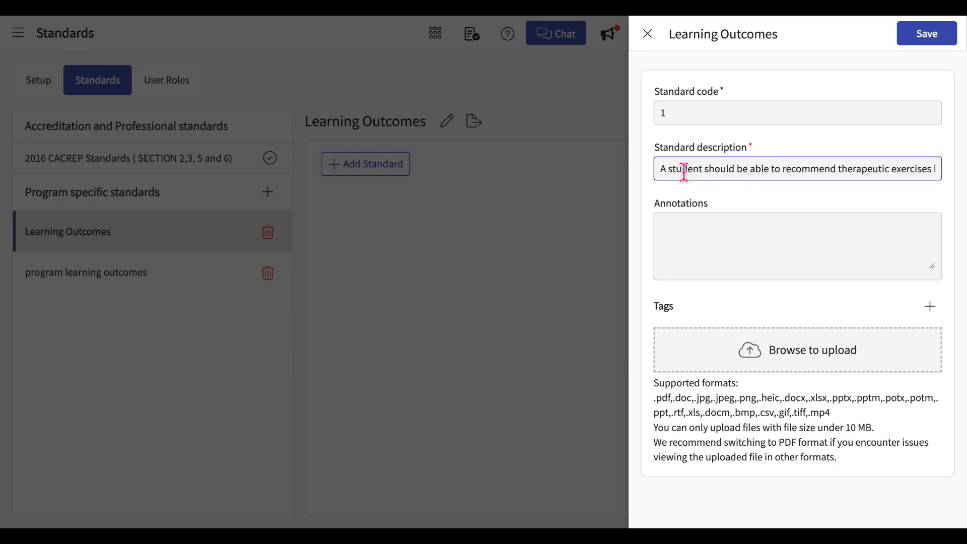
left_click(694, 236)
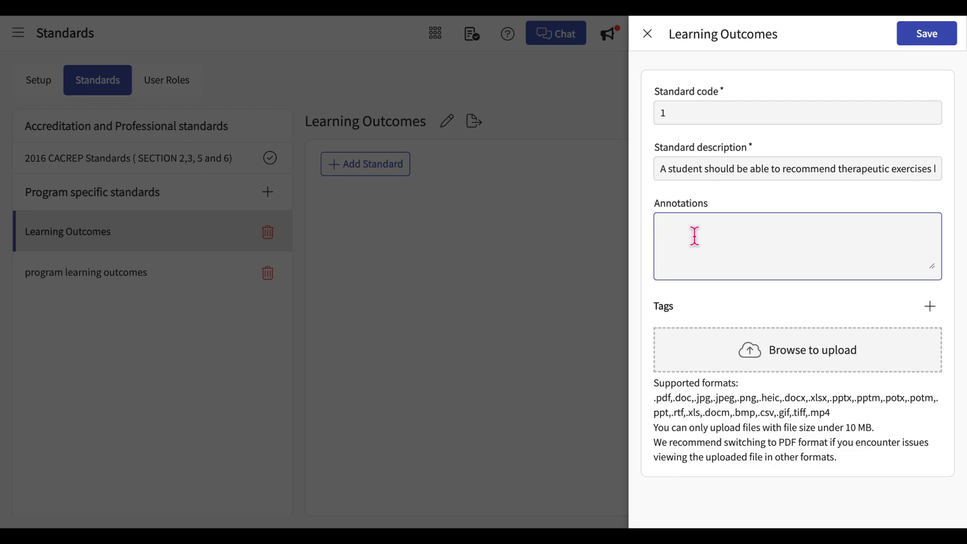
type("This is new")
left_click(927, 34)
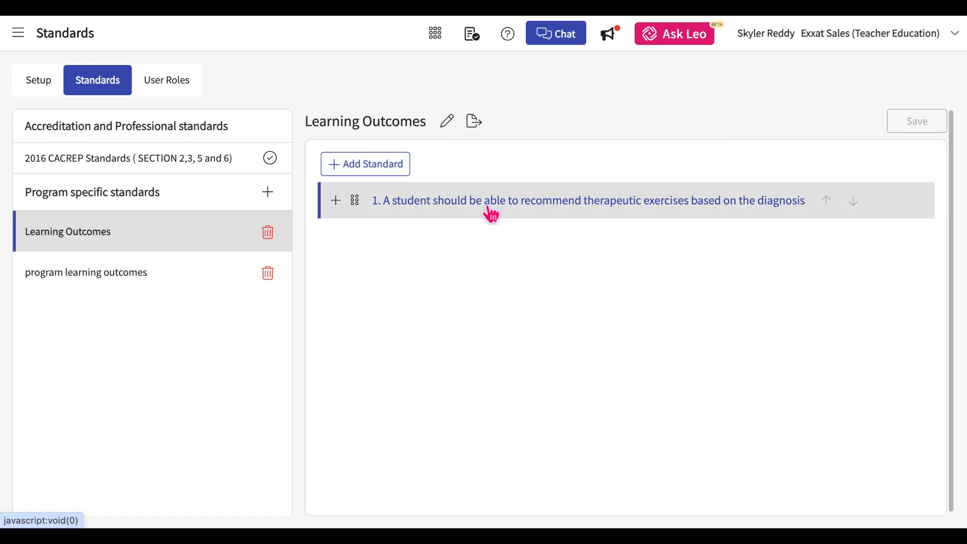
View the details of standard 1 in Learning Outcomes and its additional options, and close the form
left_click(485, 206)
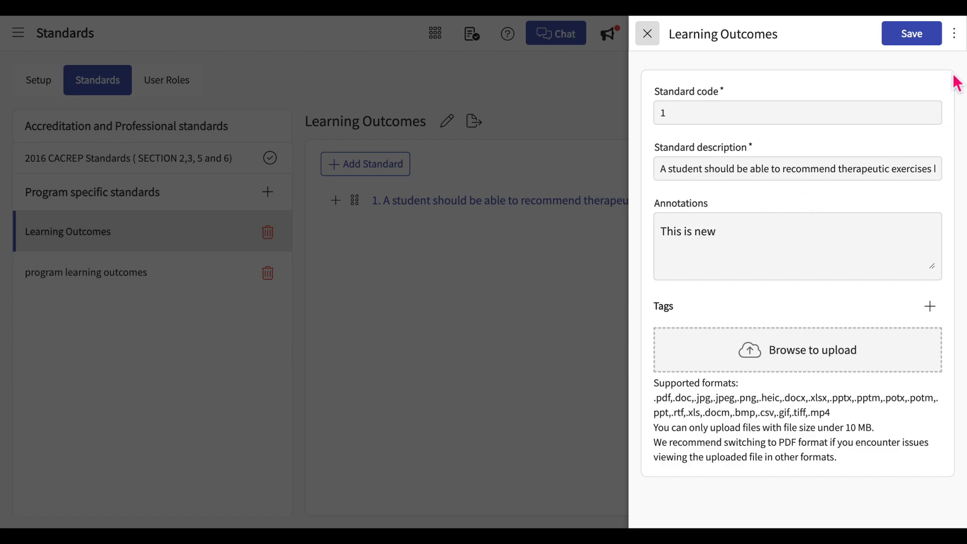
left_click(959, 46)
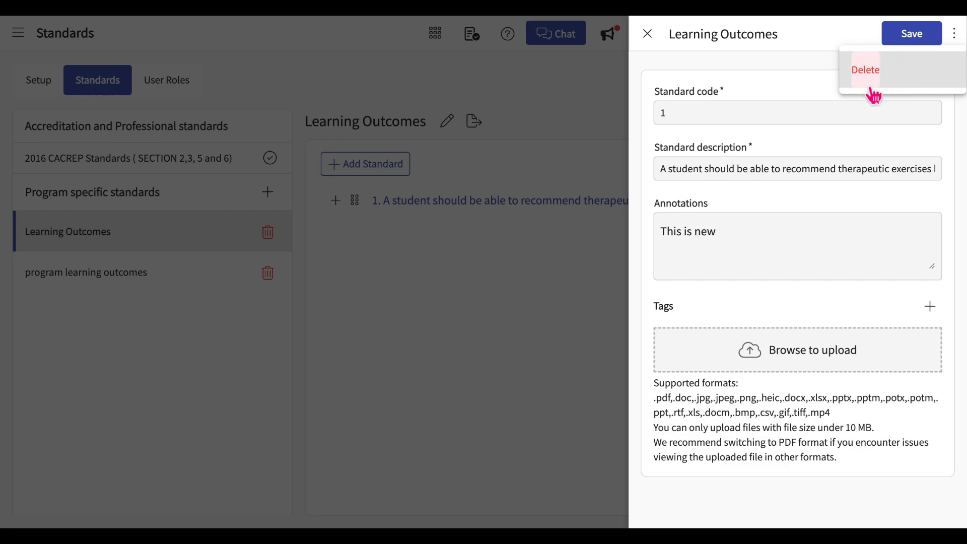
left_click(648, 34)
left_click(648, 35)
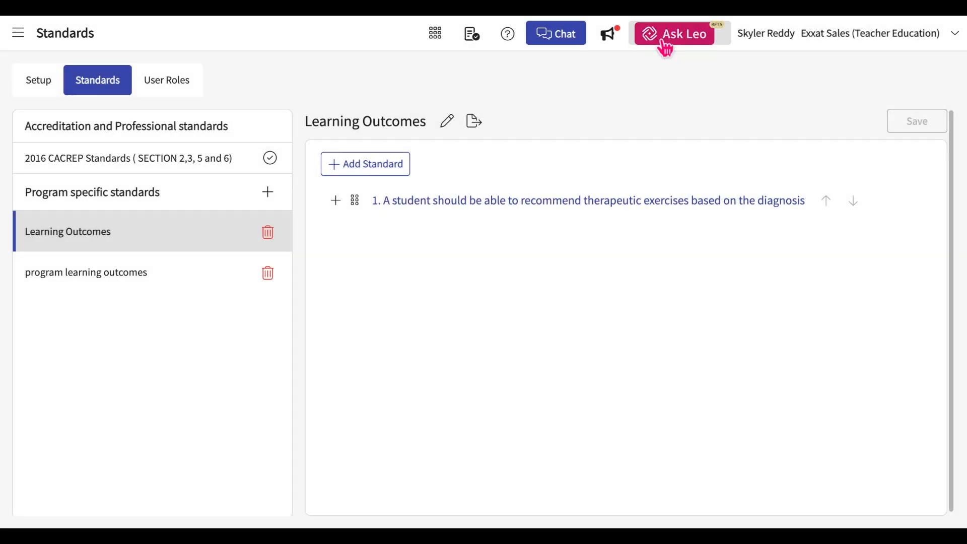
Add sub-standard 1A under standard 1 with the description "Recommend therapeutic practice in Acute care setting." and save it
left_click(335, 201)
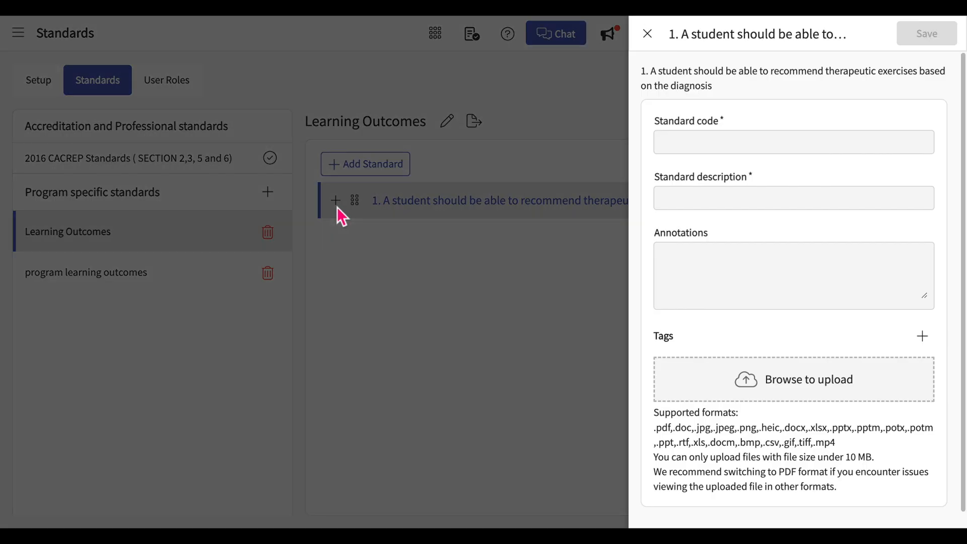
left_click(779, 147)
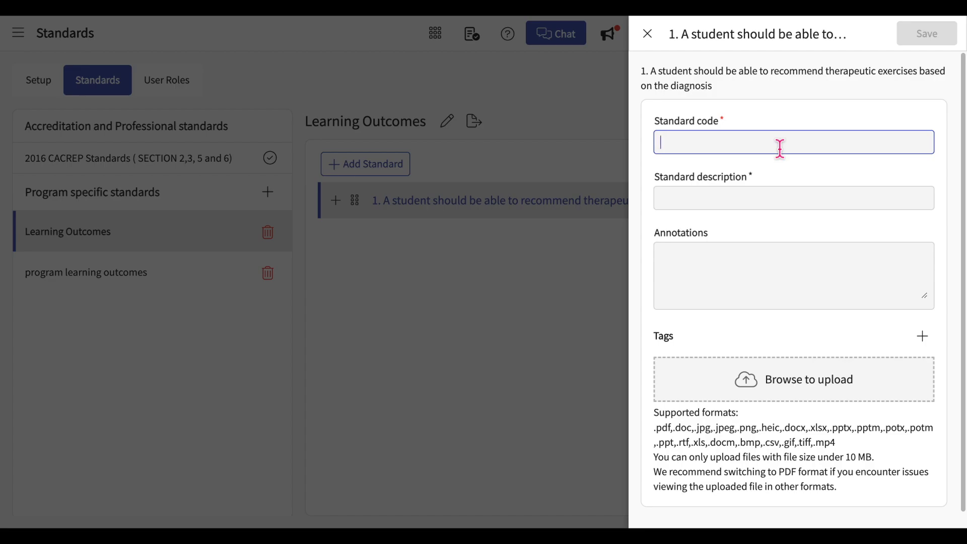
type("1")
key("BackSpace")
type("1A")
left_click(761, 201)
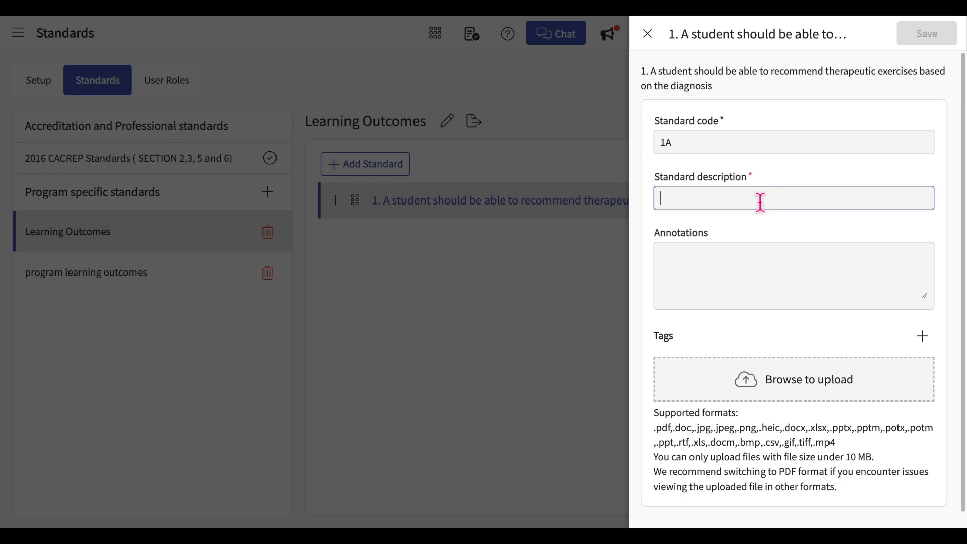
type("Recommend therapeutic practice in Acute care")
type("settin")
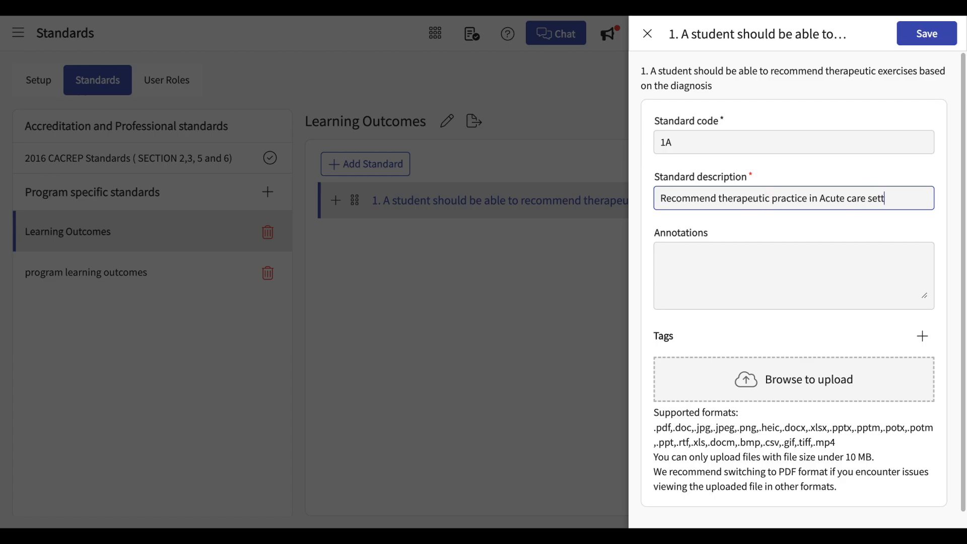
type("g.")
left_click(939, 45)
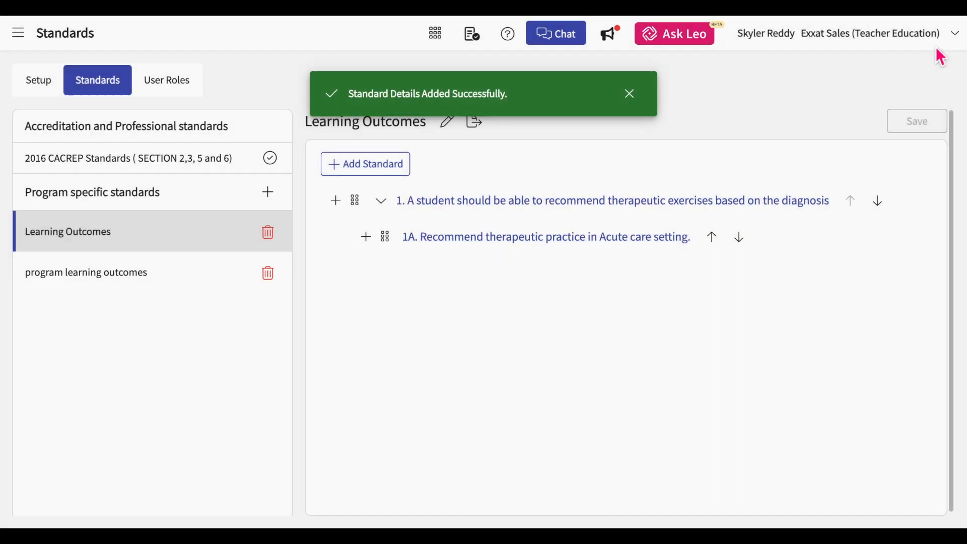
View the form for adding a sub-standard under 1A and close it without entering anything
left_click(366, 237)
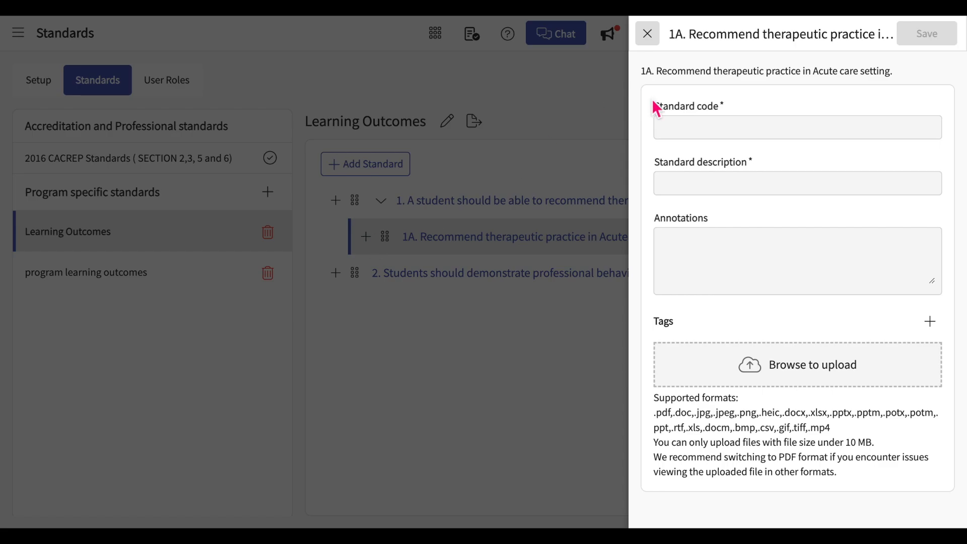
left_click(647, 33)
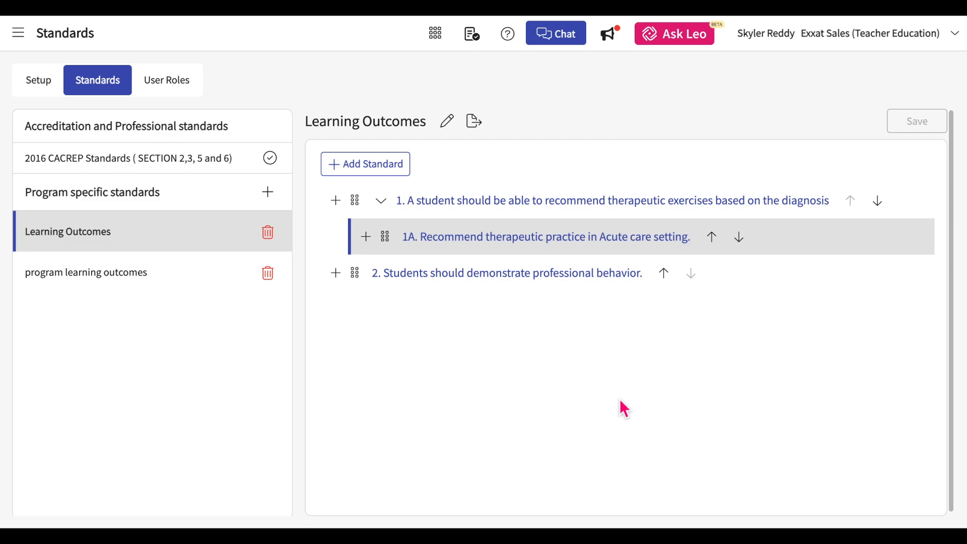
Move standard 2, "Students should demonstrate professional behavior.", above standard 1 and back below it
left_click_drag(356, 281, 354, 195)
left_click(692, 201)
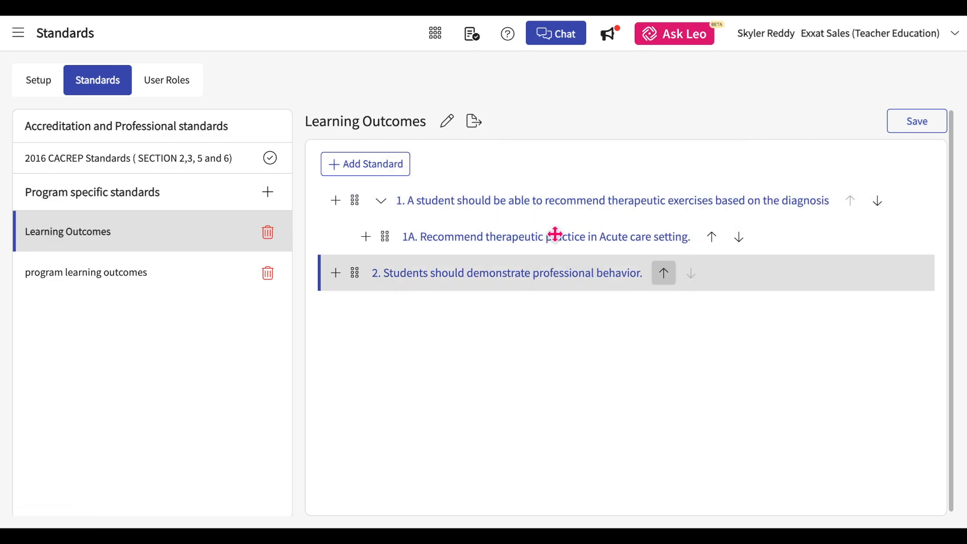
Open the name of the Learning Outcomes standard for editing and start exporting its list, cancelling both without changes
left_click(447, 124)
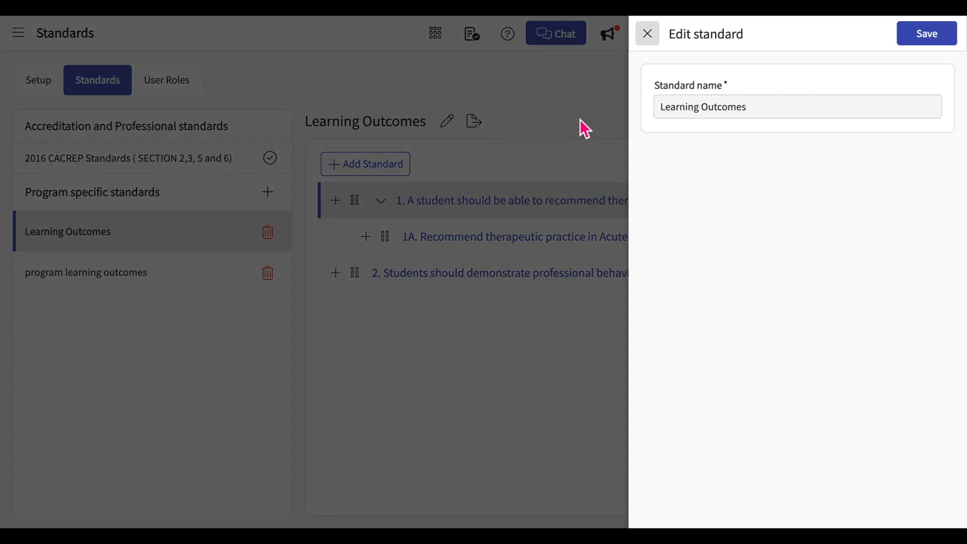
left_click(765, 104)
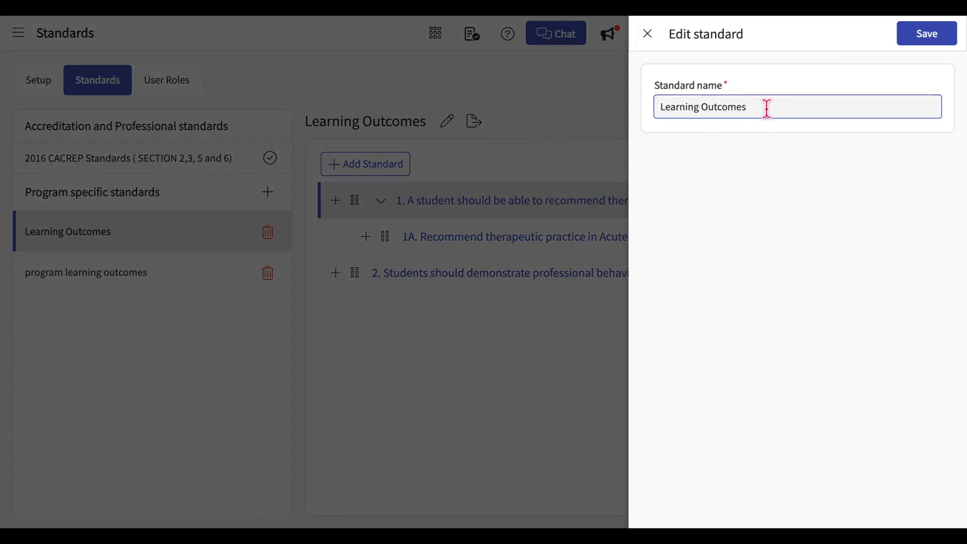
left_click(938, 38)
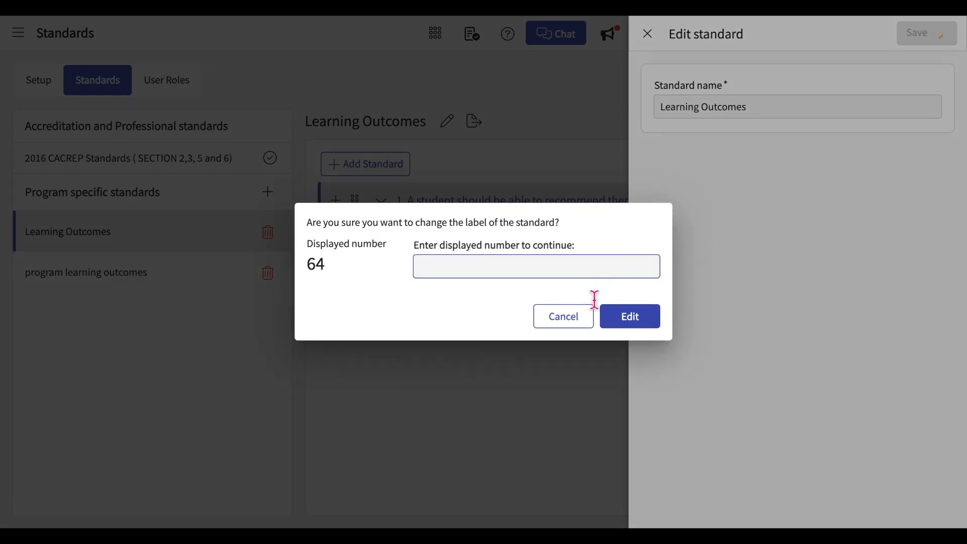
left_click(579, 322)
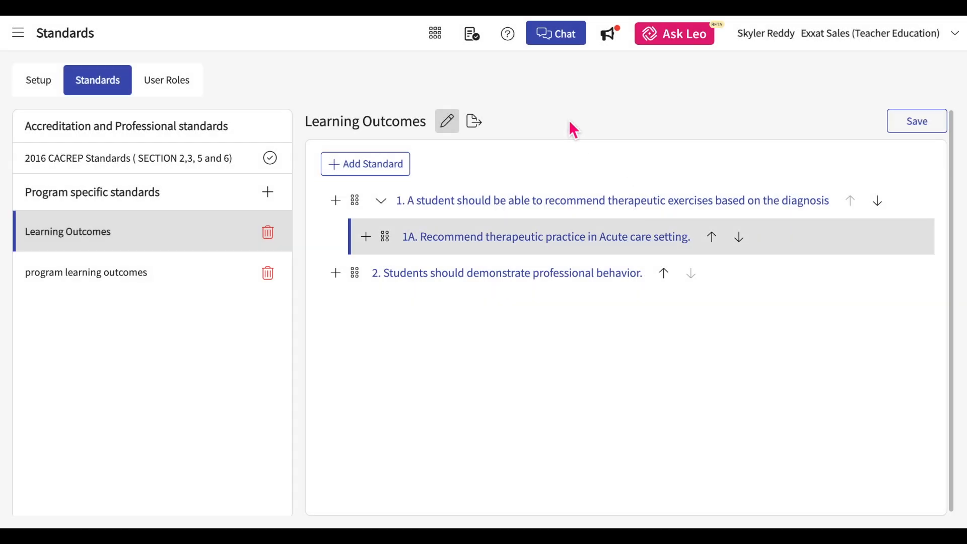
left_click(477, 126)
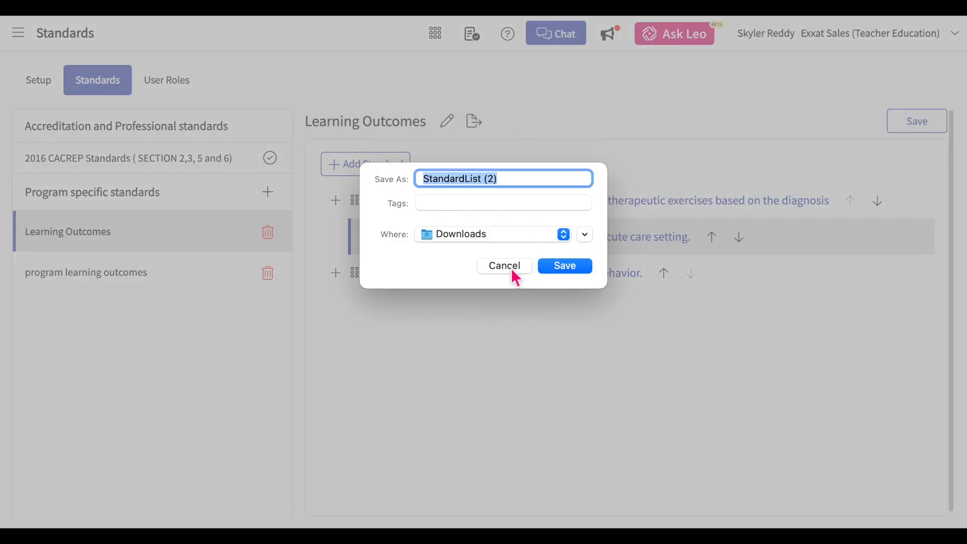
left_click(504, 266)
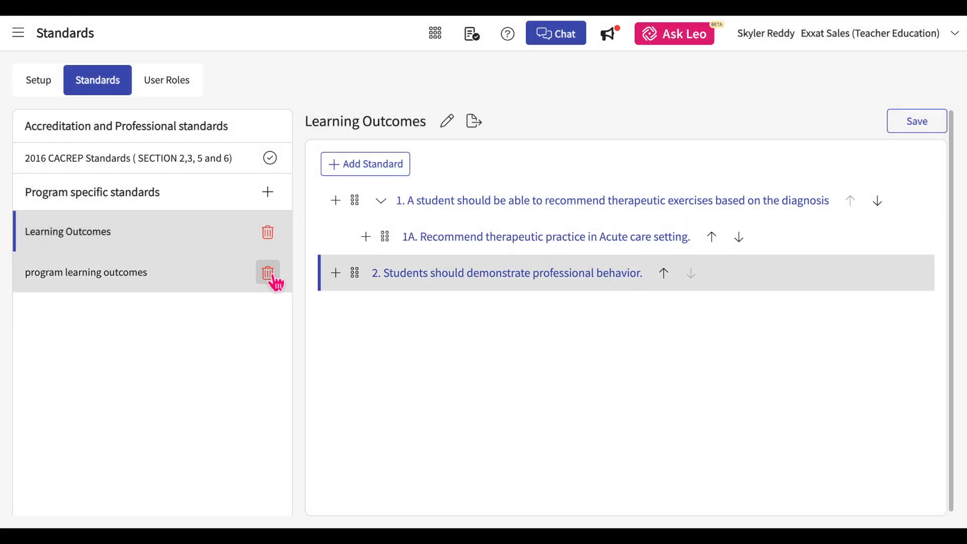
Delete the "program learning outcomes" standard set and confirm with the displayed number
left_click(272, 279)
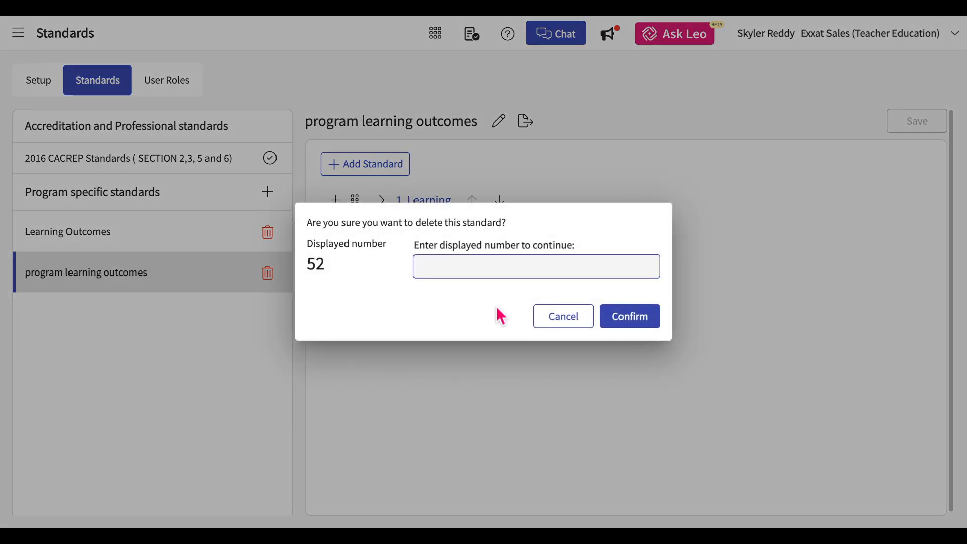
type("52")
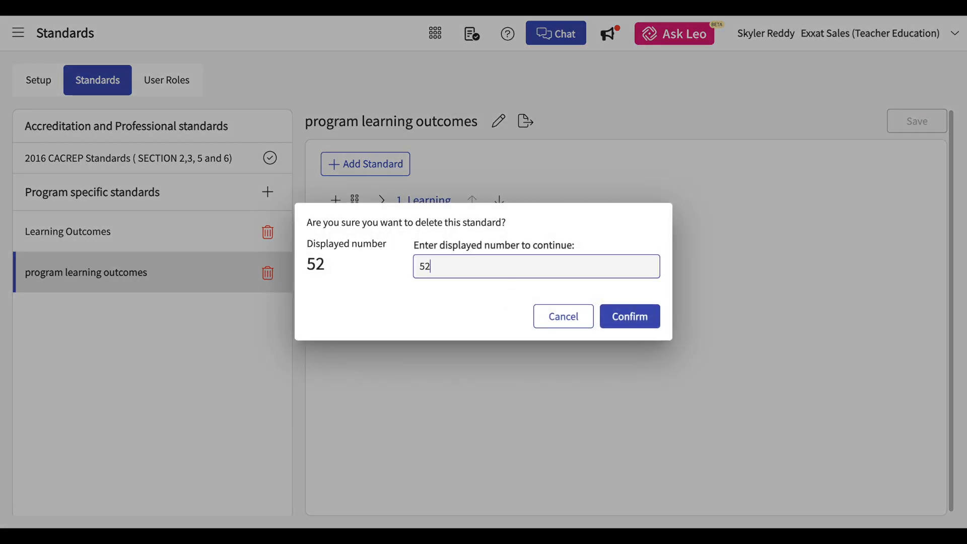
left_click(649, 330)
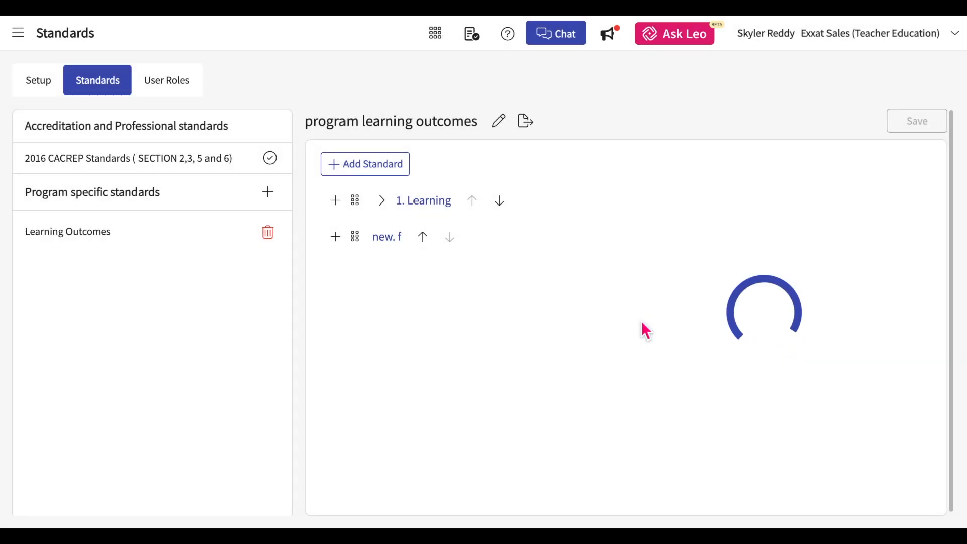
Add an active course measure named "Instructional Objectives" in the Courses setup and save it
left_click(16, 38)
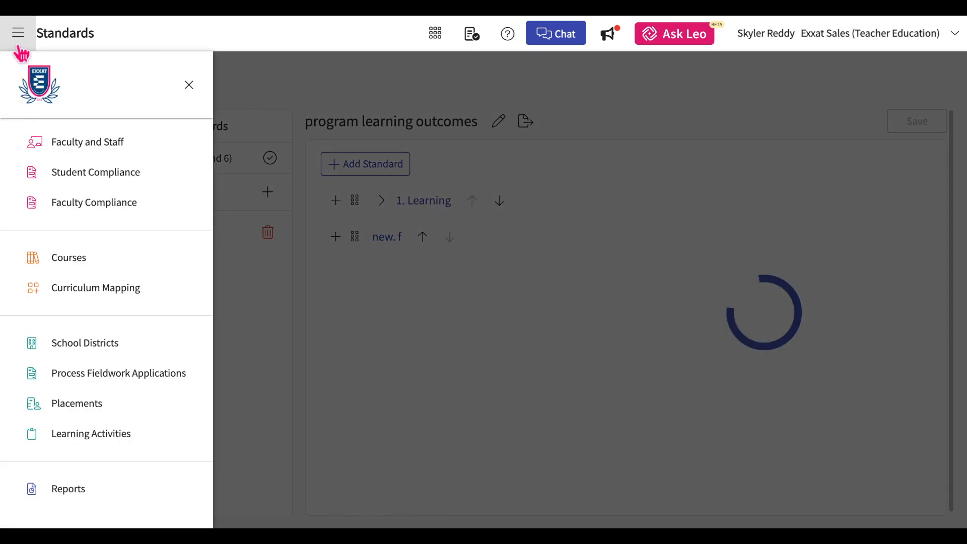
left_click(101, 265)
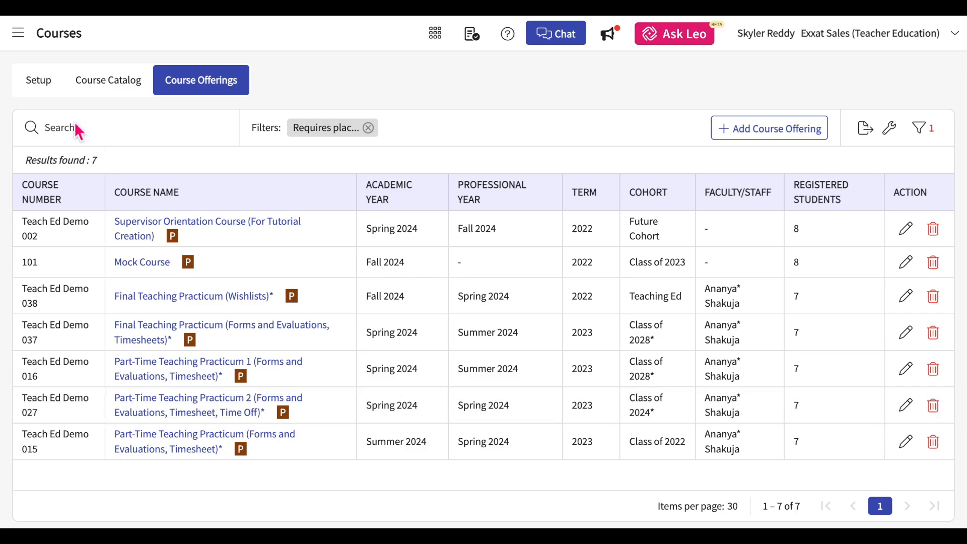
left_click(43, 84)
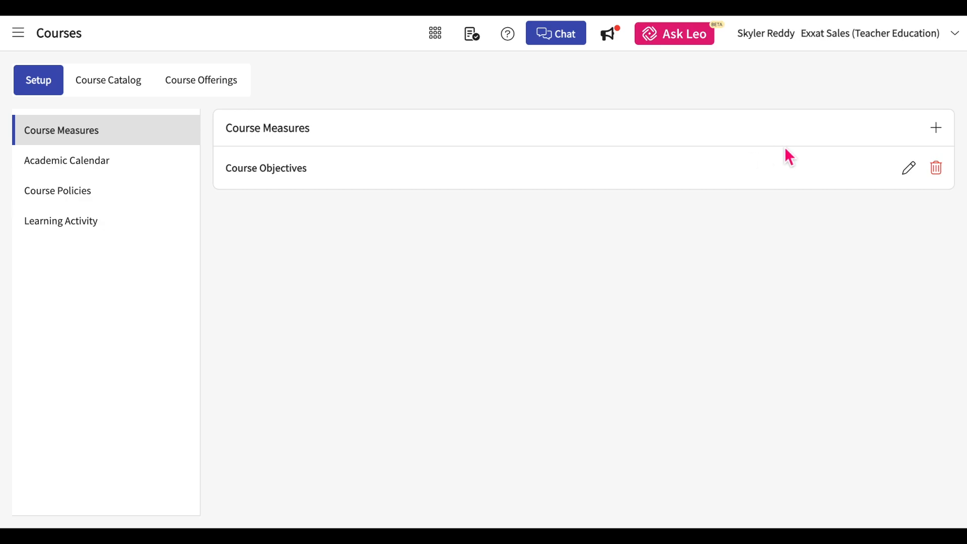
left_click(937, 129)
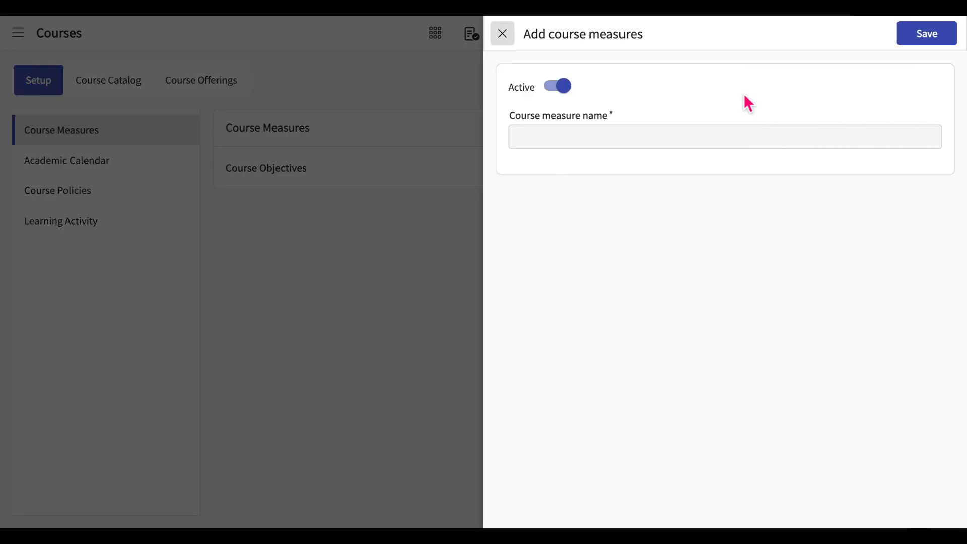
left_click(685, 142)
type("I")
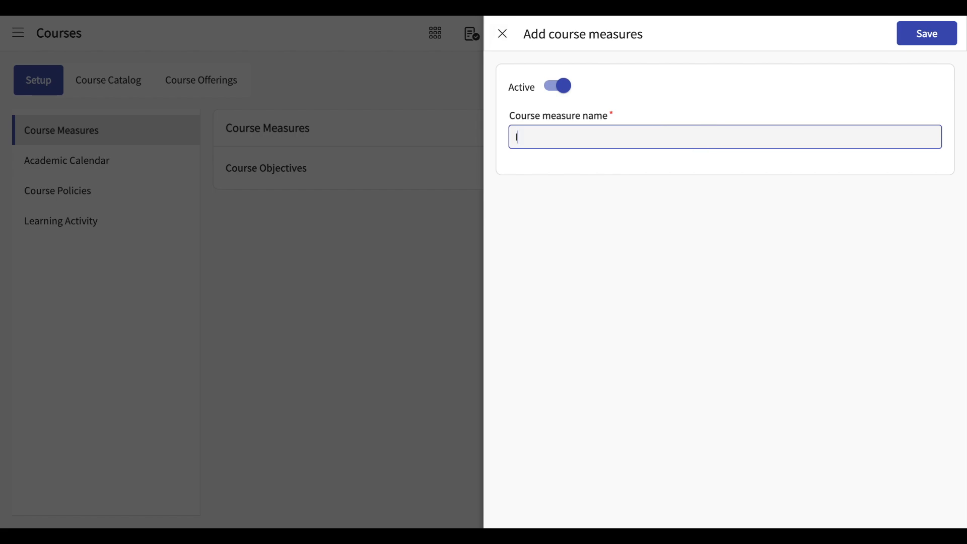
type("nstructional Objectives")
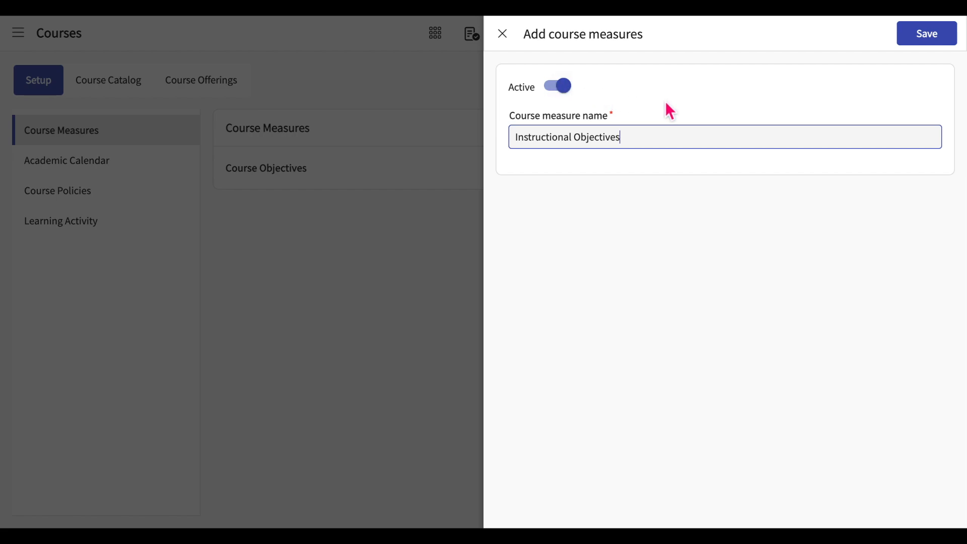
left_click(916, 37)
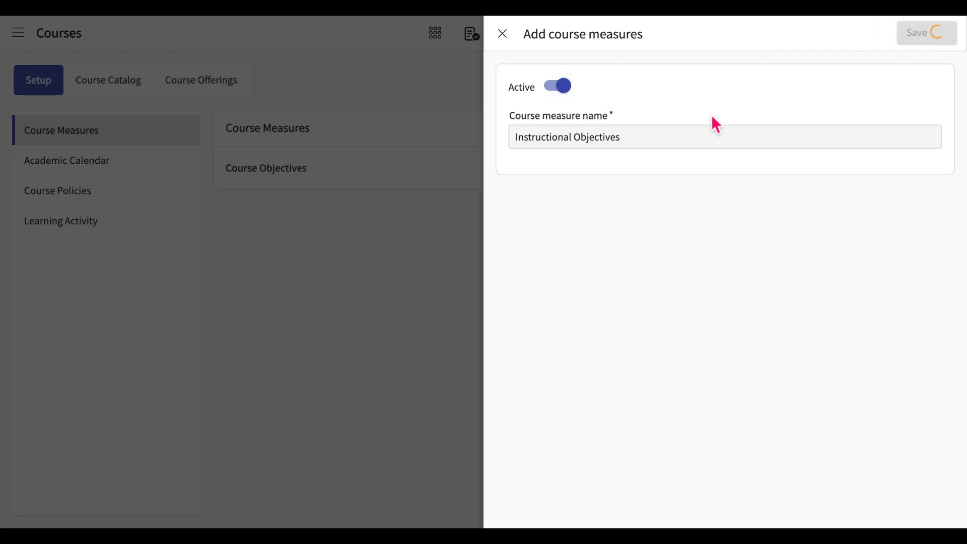
Open the Instructional Objectives course measure for editing, switch it inactive and back to active, and save it with the same name
left_click(908, 168)
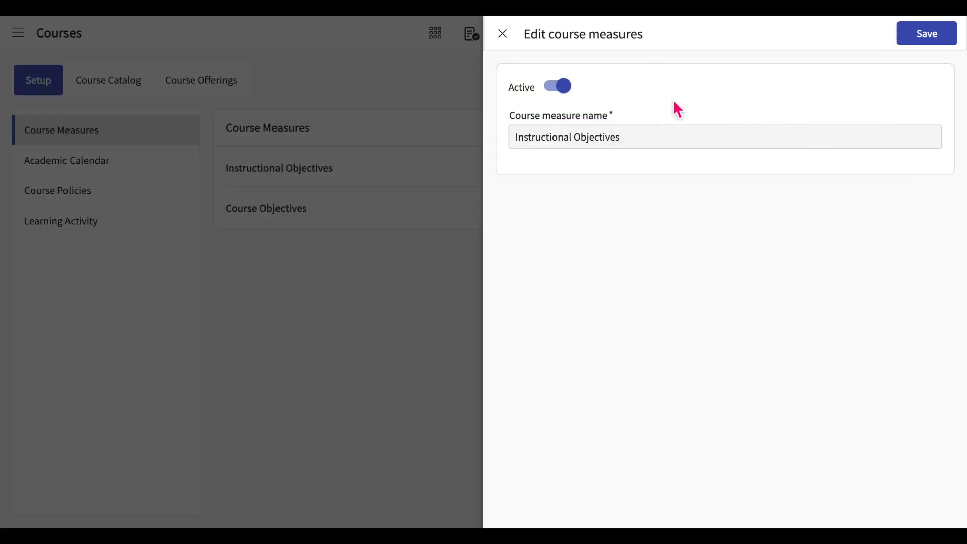
left_click(570, 87)
left_click(570, 88)
left_click_drag(601, 137, 514, 137)
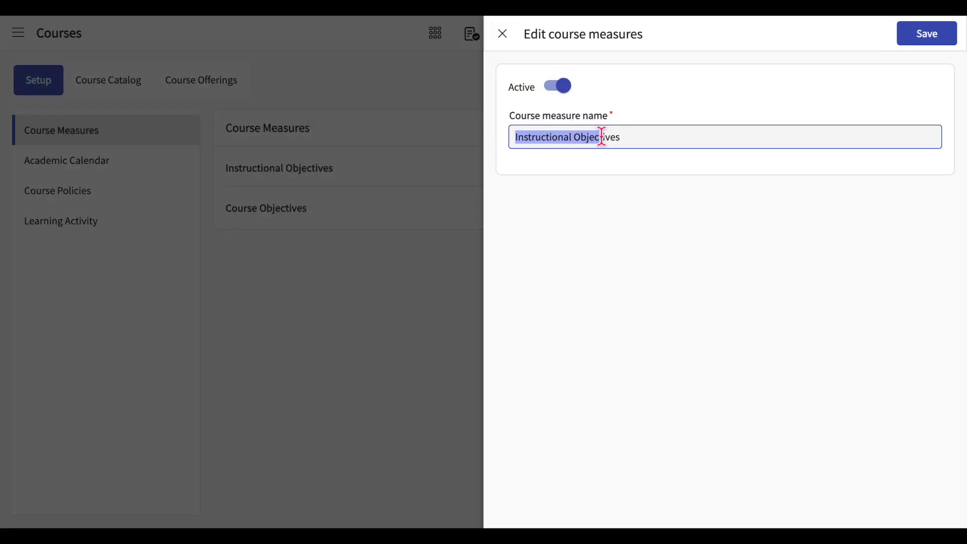
left_click(916, 35)
left_click(629, 93)
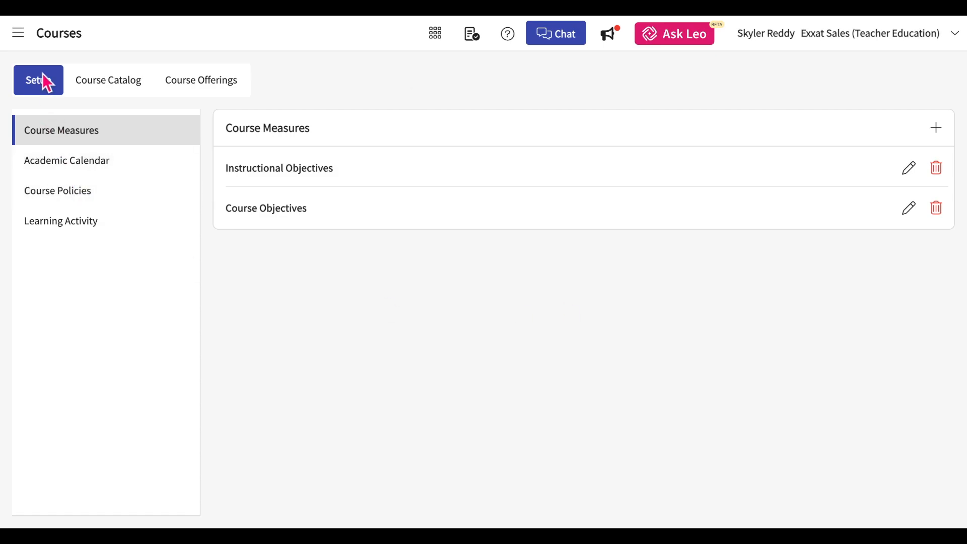
Open the attributes of Curriculum Mapping and expand both the Course and Measure attributes and the Mapping attributes sections
left_click(29, 46)
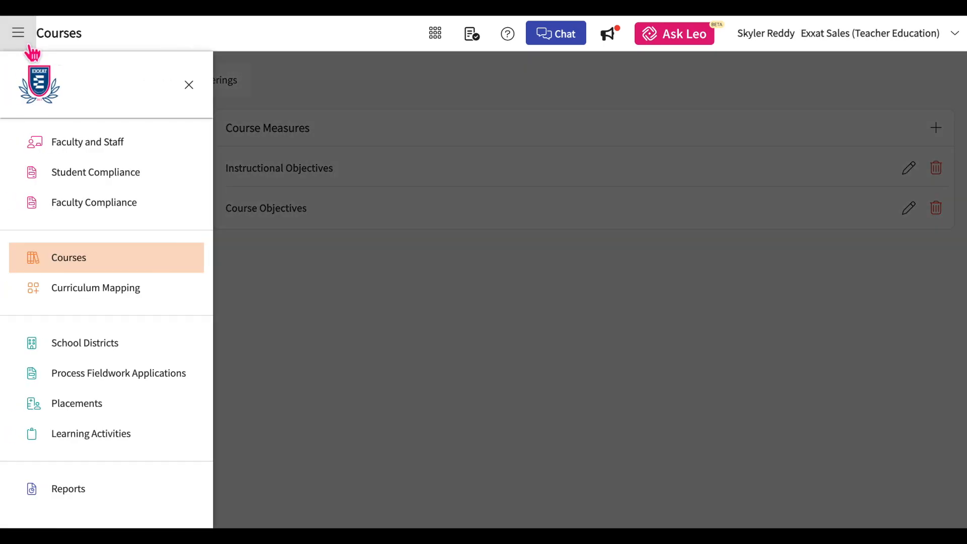
left_click(76, 297)
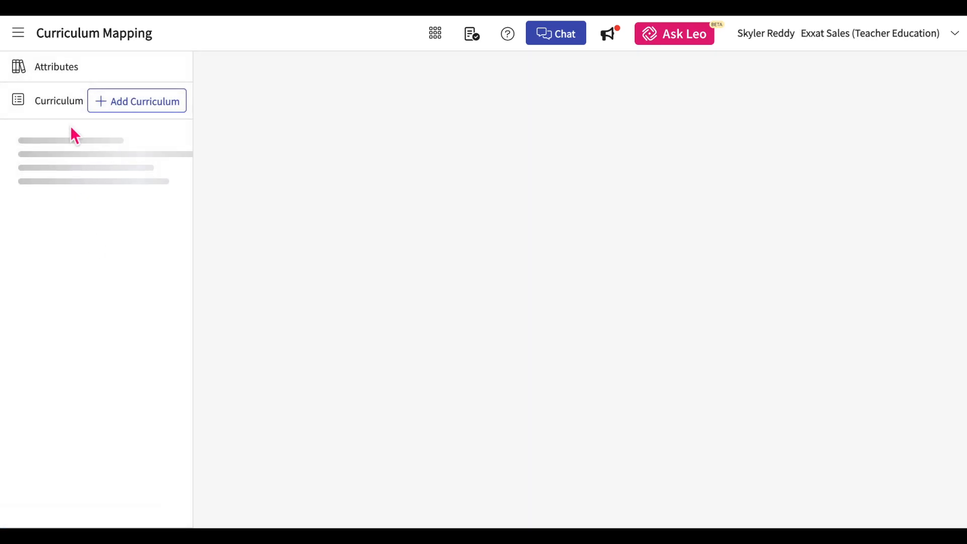
left_click(76, 76)
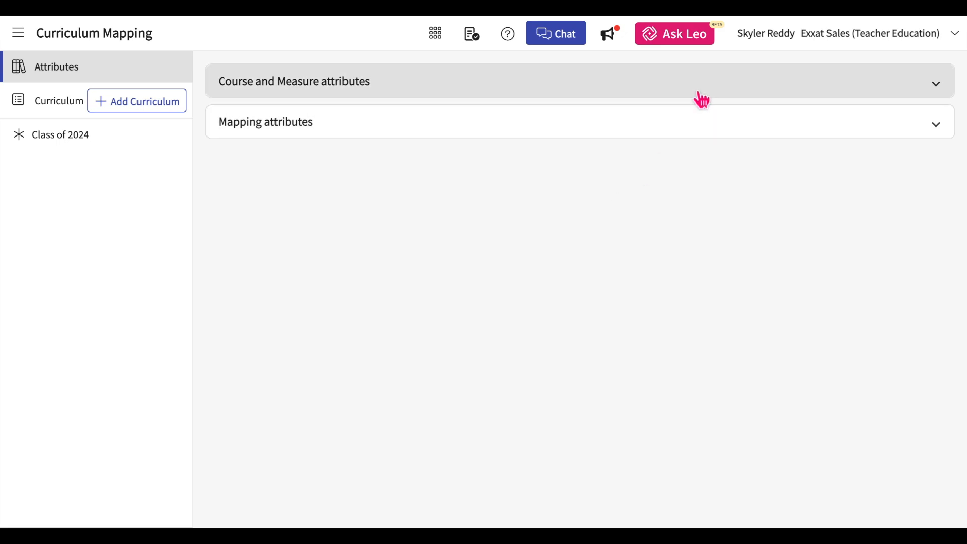
left_click(702, 100)
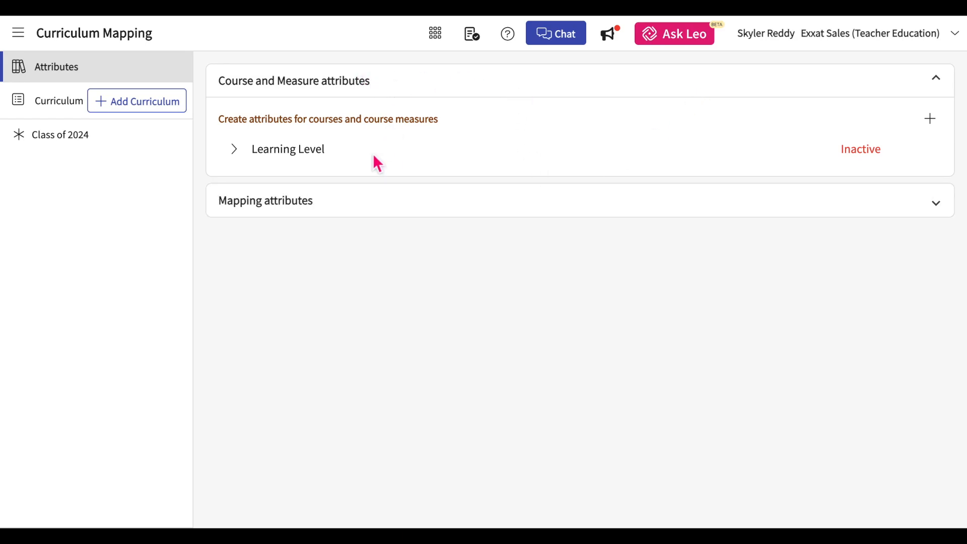
left_click(346, 206)
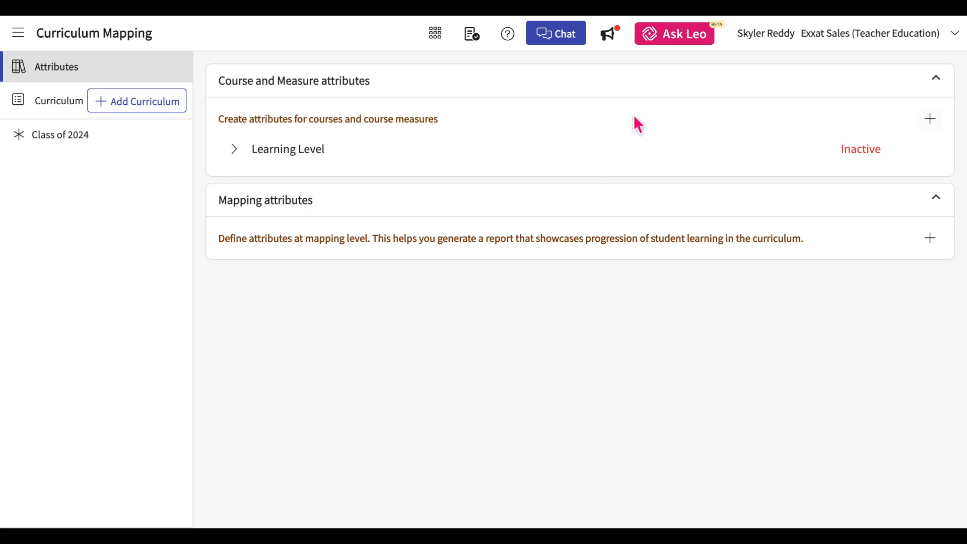
Add an active course and course measure attribute category named "Lifespan" and save it
left_click(931, 120)
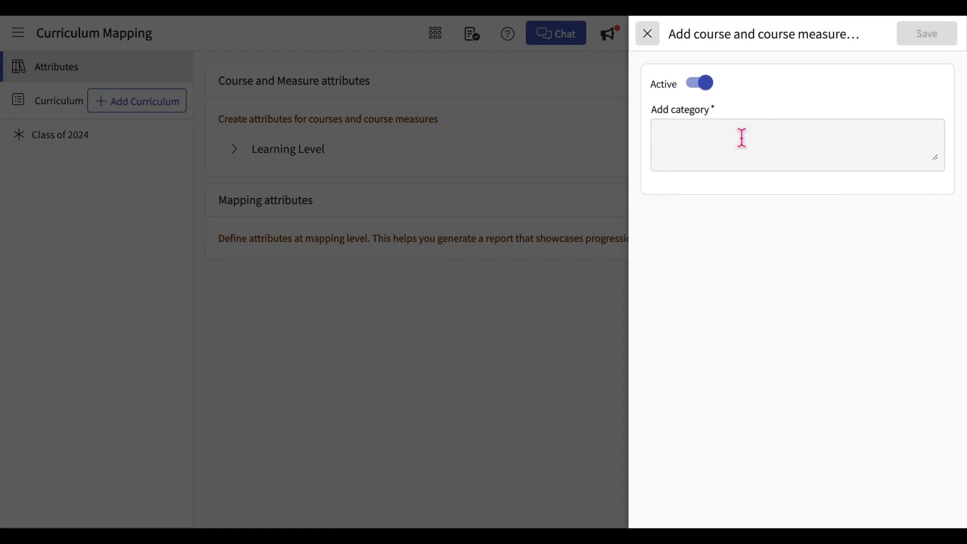
left_click(742, 137)
type("Li")
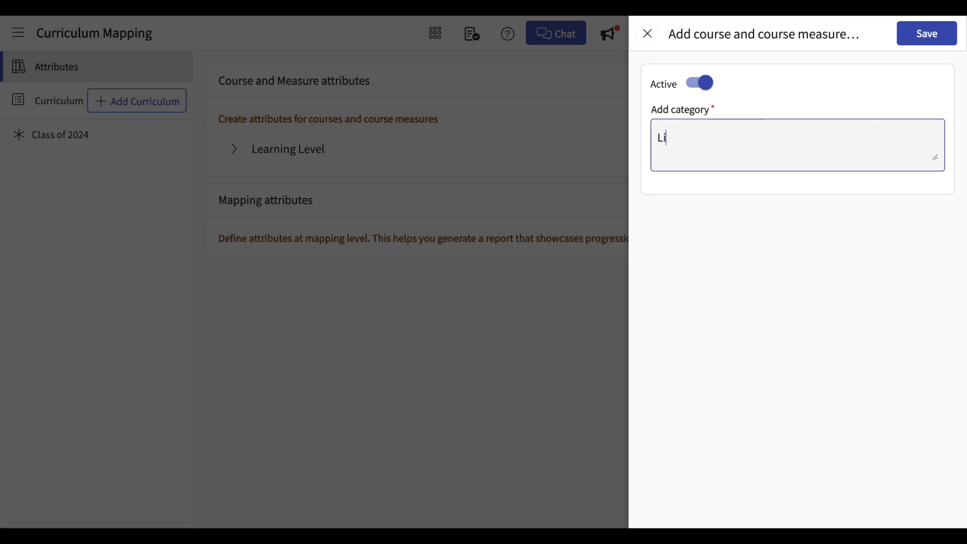
type("fespan")
left_click(715, 95)
left_click(715, 97)
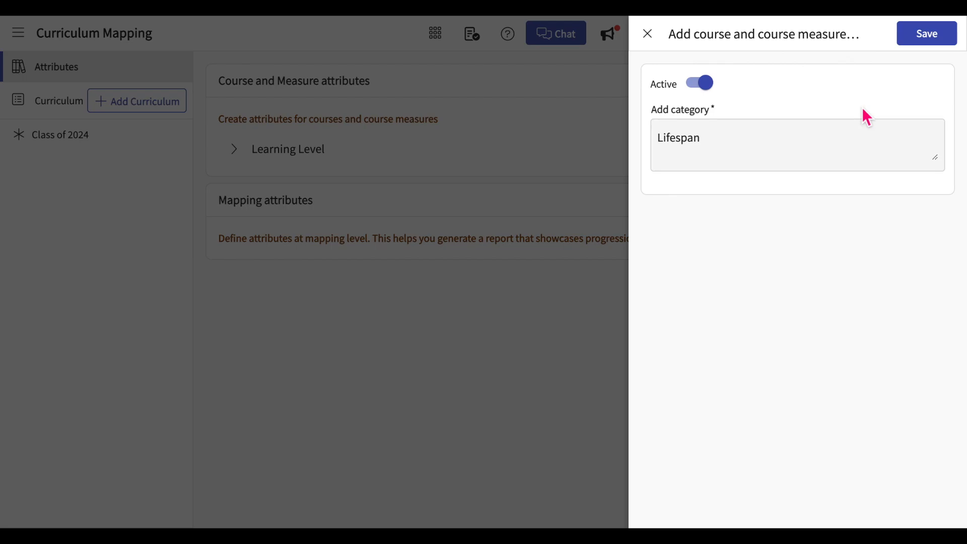
left_click(923, 37)
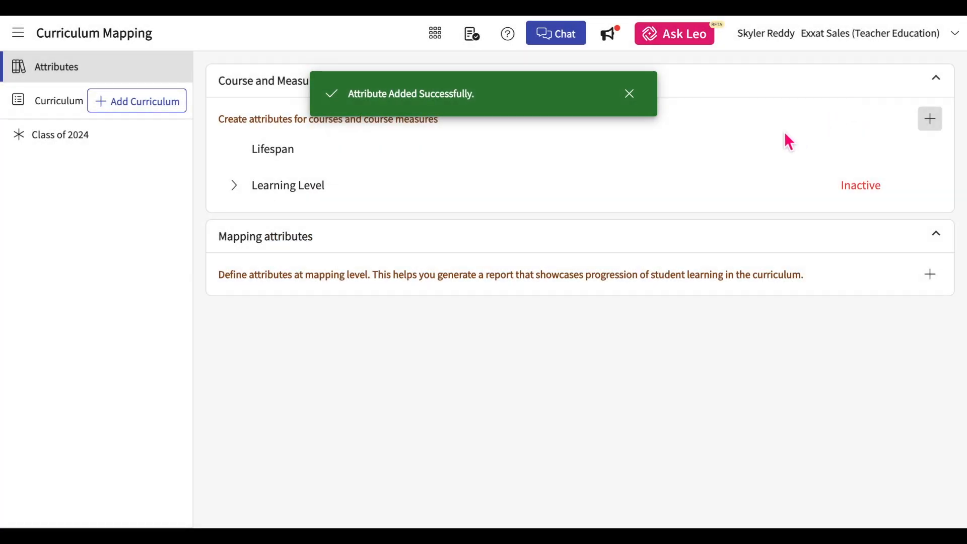
Add a child attribute named "Elderly" under the Lifespan category and save it
mouse_move(775, 160)
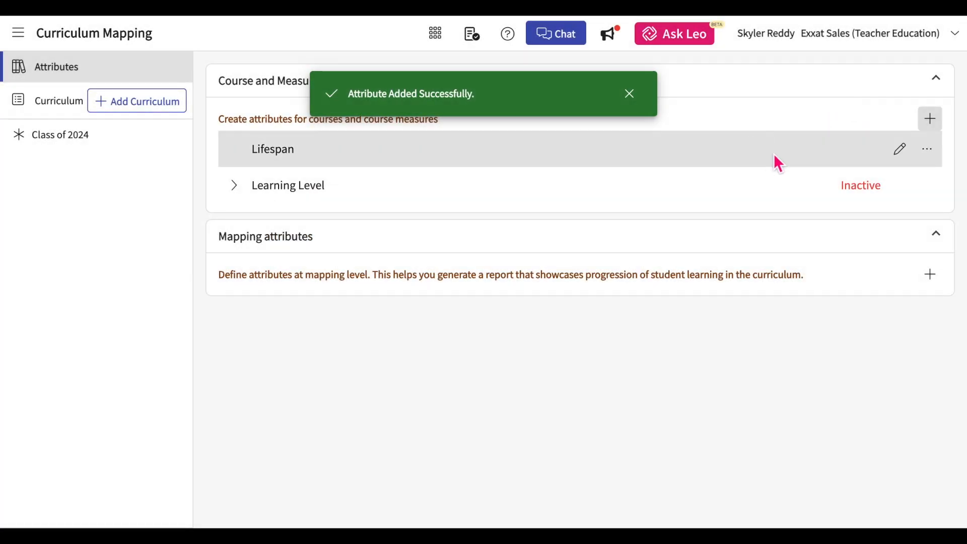
left_click(932, 152)
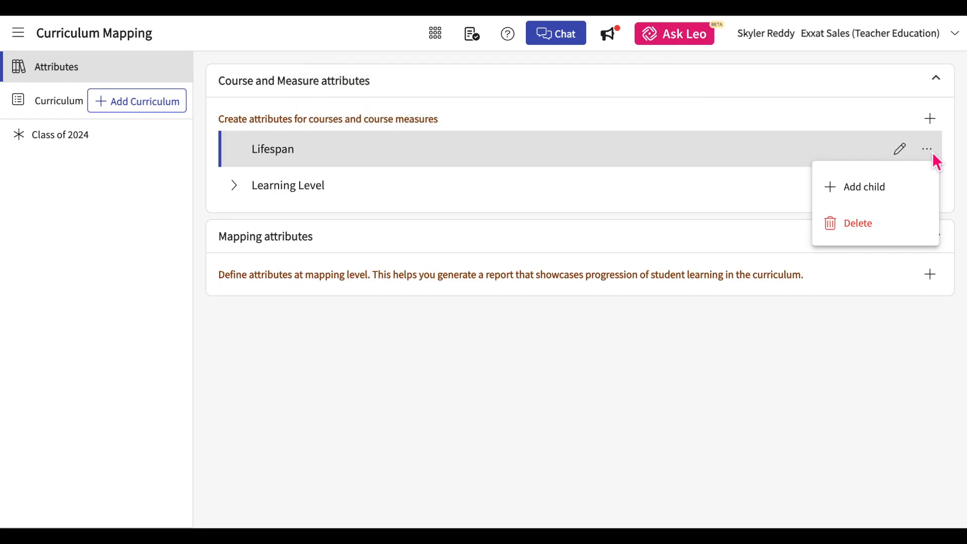
left_click(875, 187)
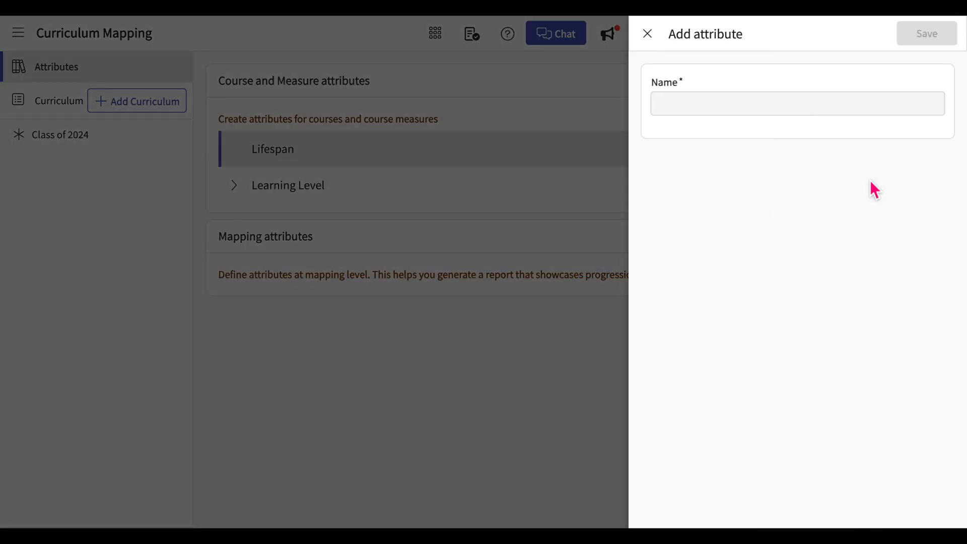
left_click(745, 107)
type("E")
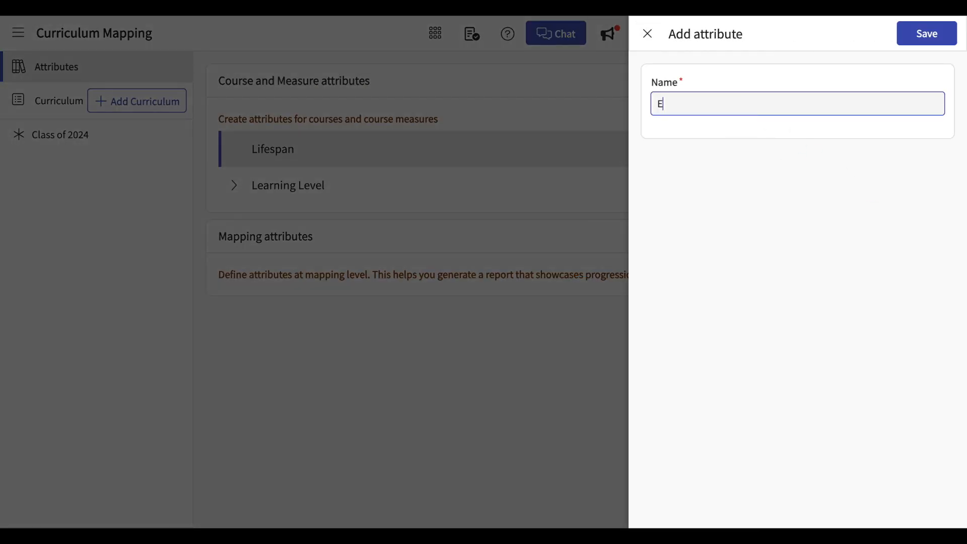
type("lderly")
left_click(920, 44)
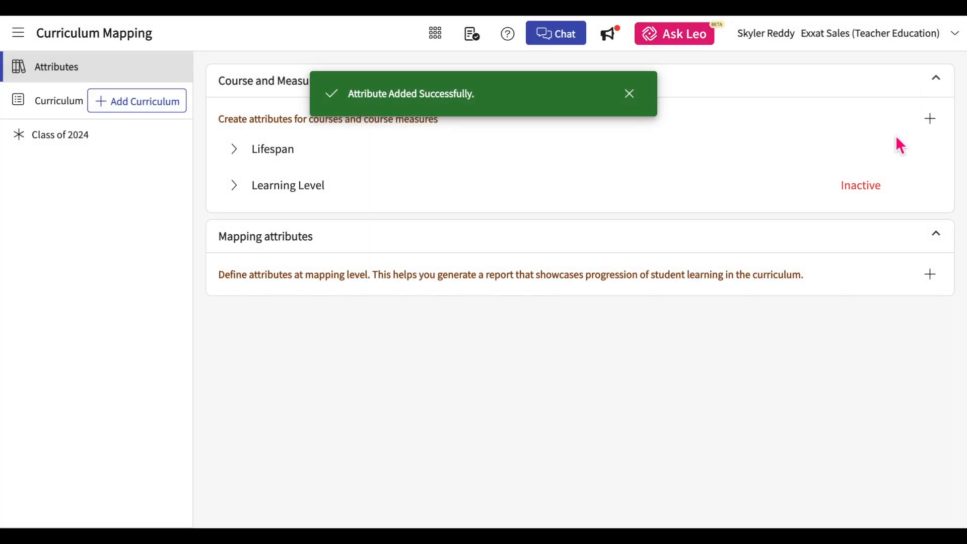
Add a child attribute named "Infants" under the Lifespan category and save it
left_click(931, 156)
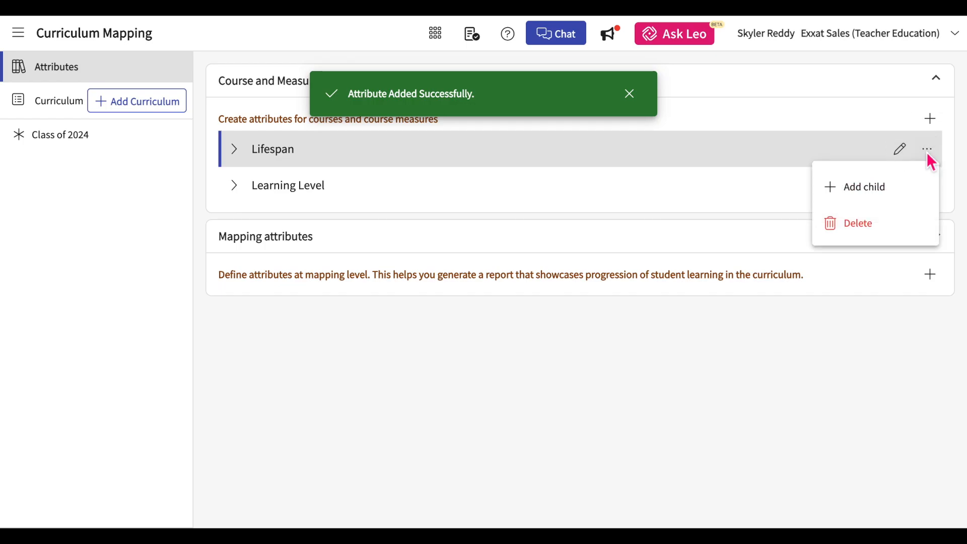
left_click(879, 189)
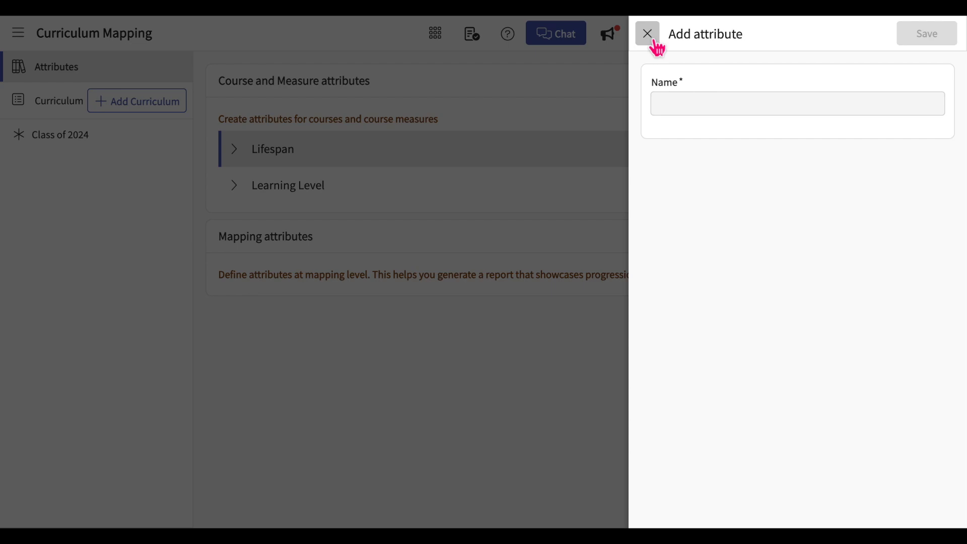
left_click(668, 103)
type("Infa")
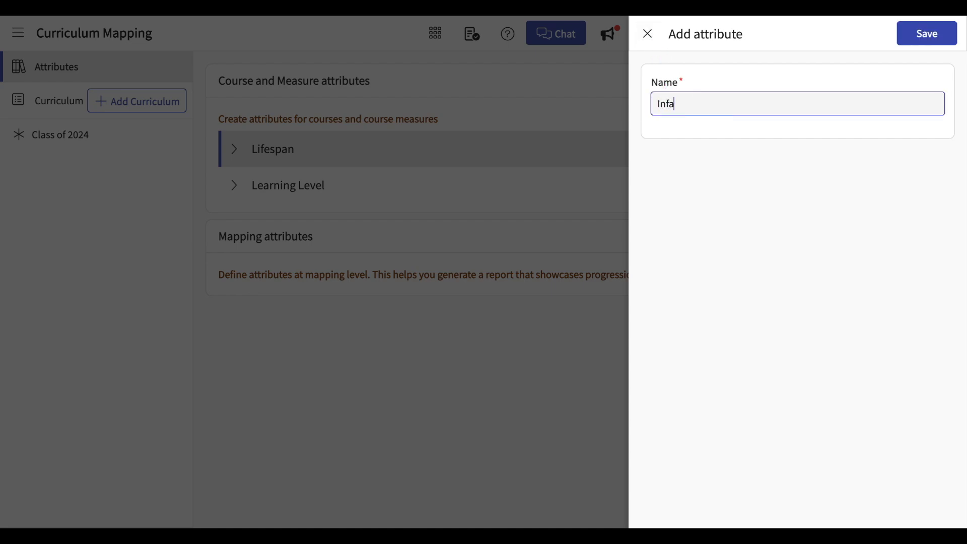
type("nts")
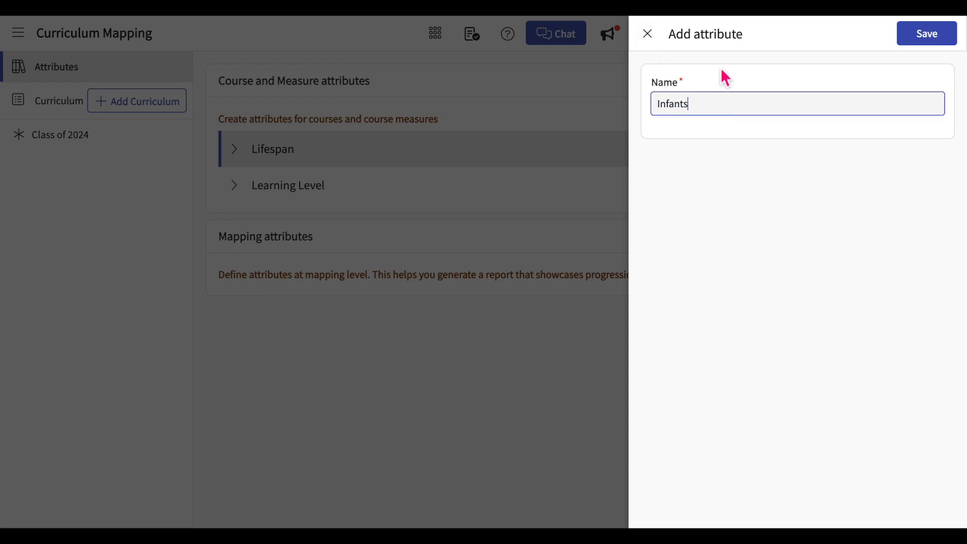
left_click(926, 35)
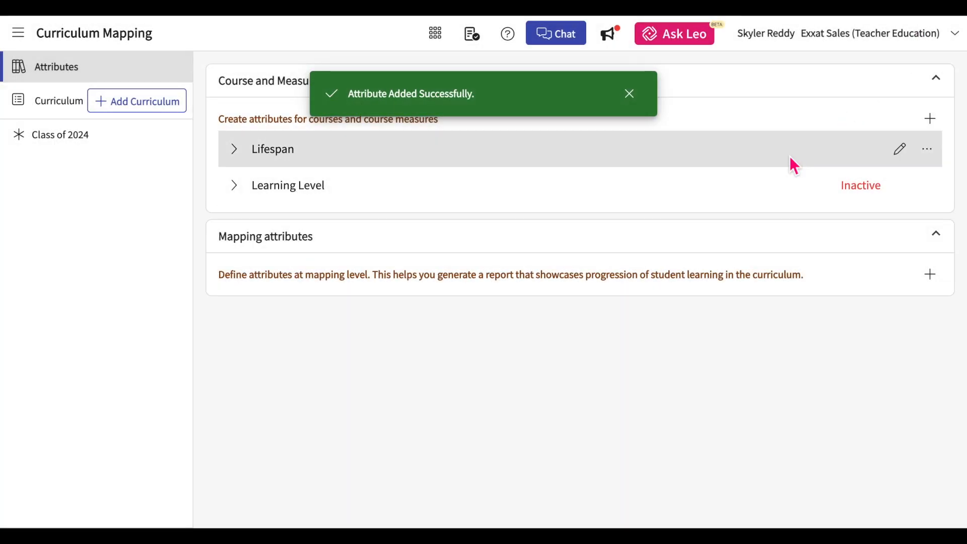
Expand the Lifespan category, open it for editing and save it with the same name
left_click(236, 151)
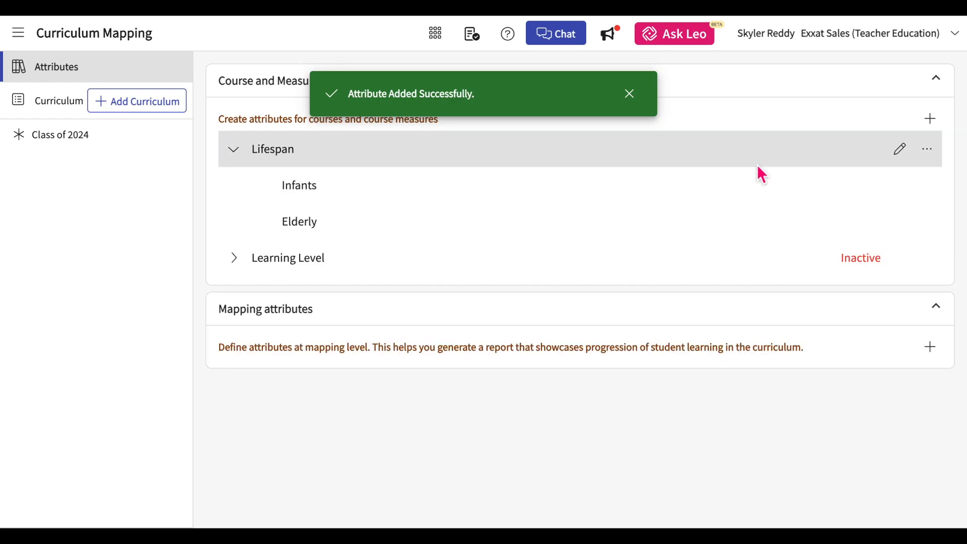
left_click(900, 149)
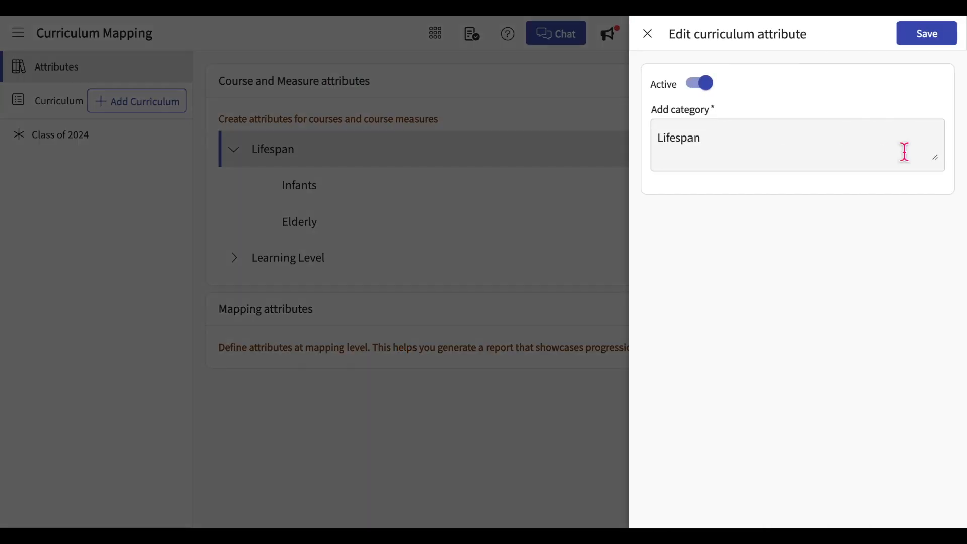
left_click(760, 138)
left_click(927, 34)
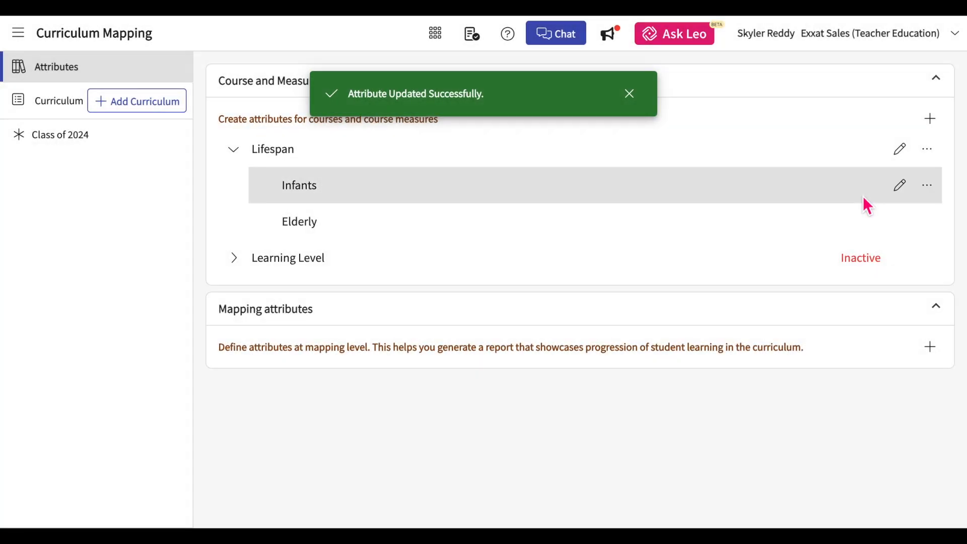
Check the options available for the Infants child attribute and collapse the Lifespan category
left_click(928, 186)
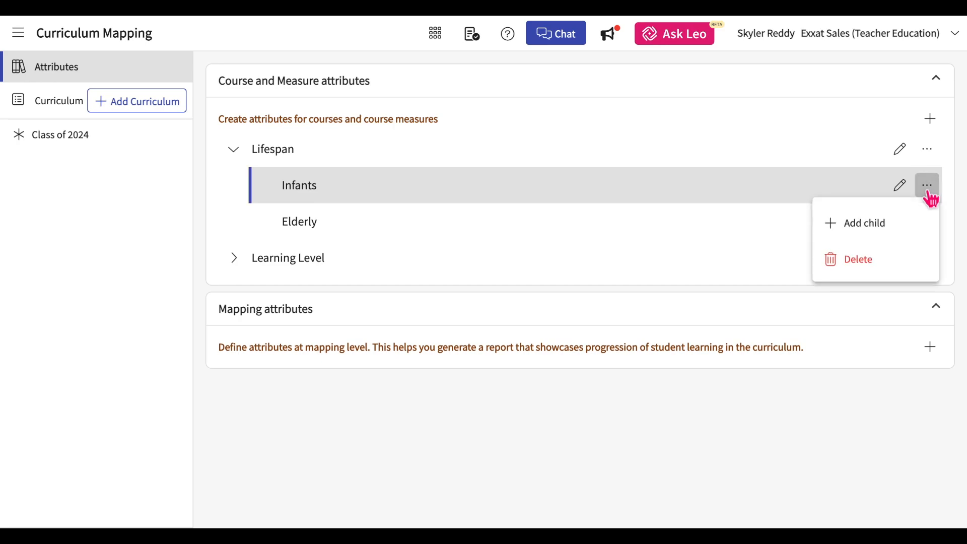
left_click(745, 262)
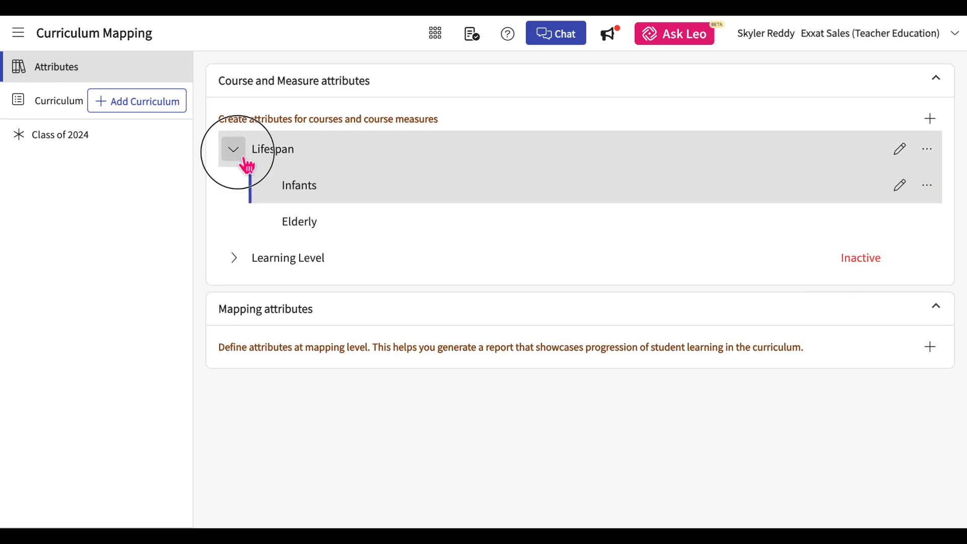
left_click(233, 149)
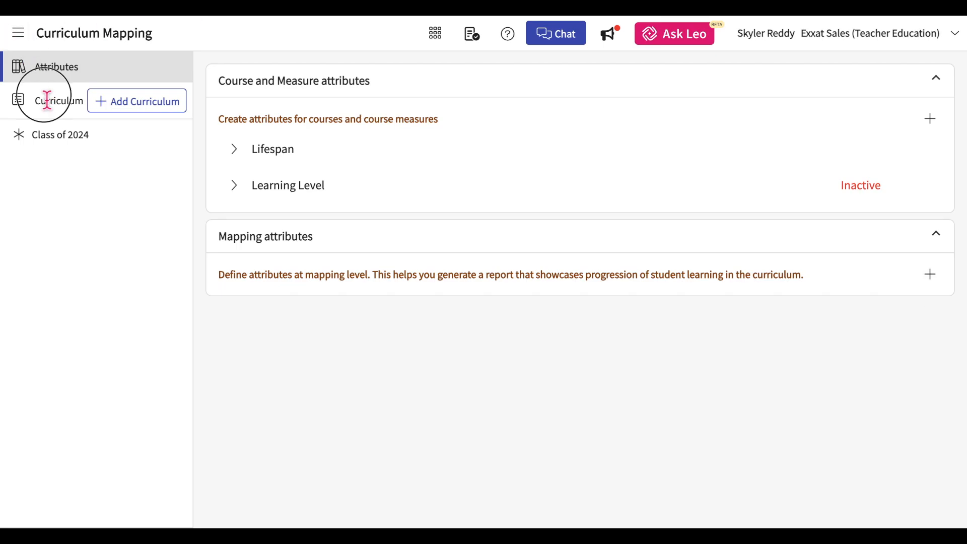
Start a new curriculum named "Class of 2028" with the description "Here is a curriculum for the class of 2028" and continue to the course offerings
left_click(71, 146)
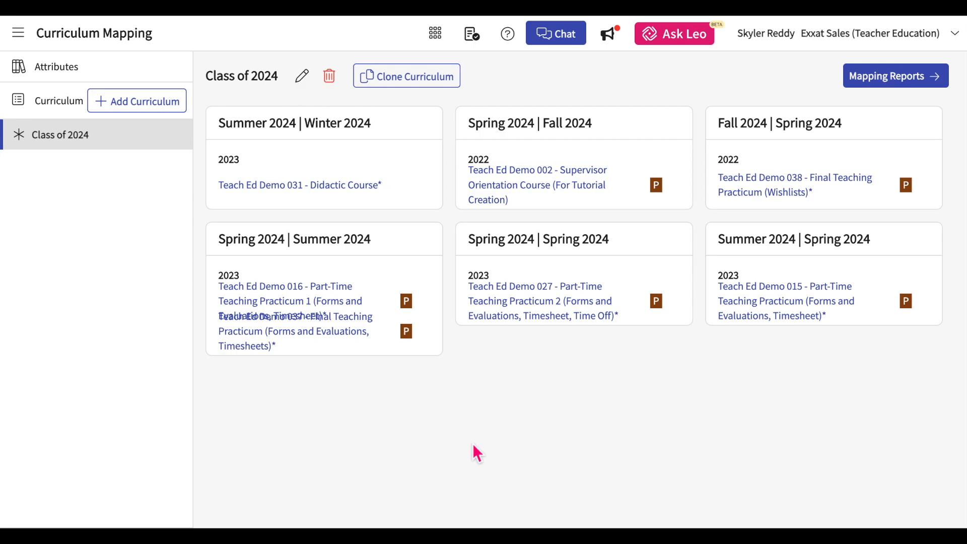
left_click(124, 105)
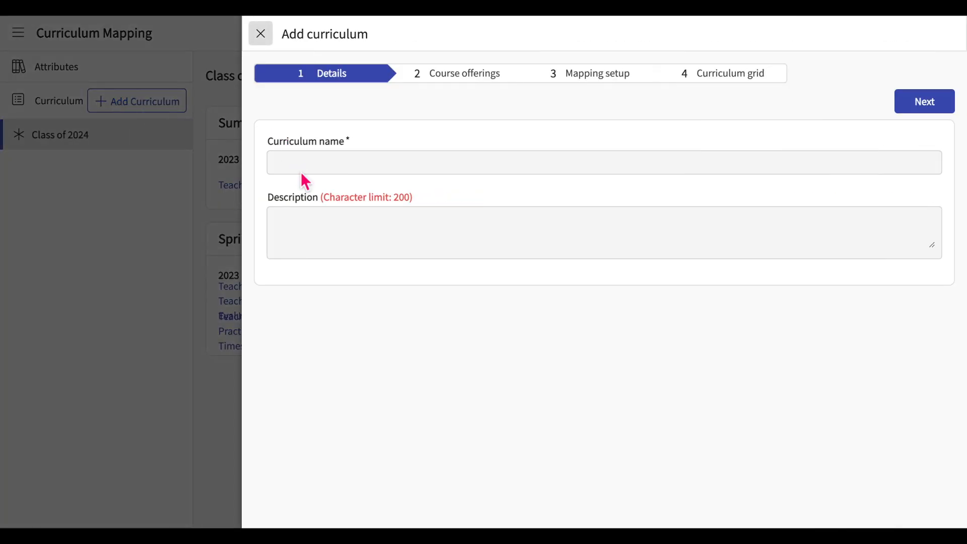
left_click(303, 166)
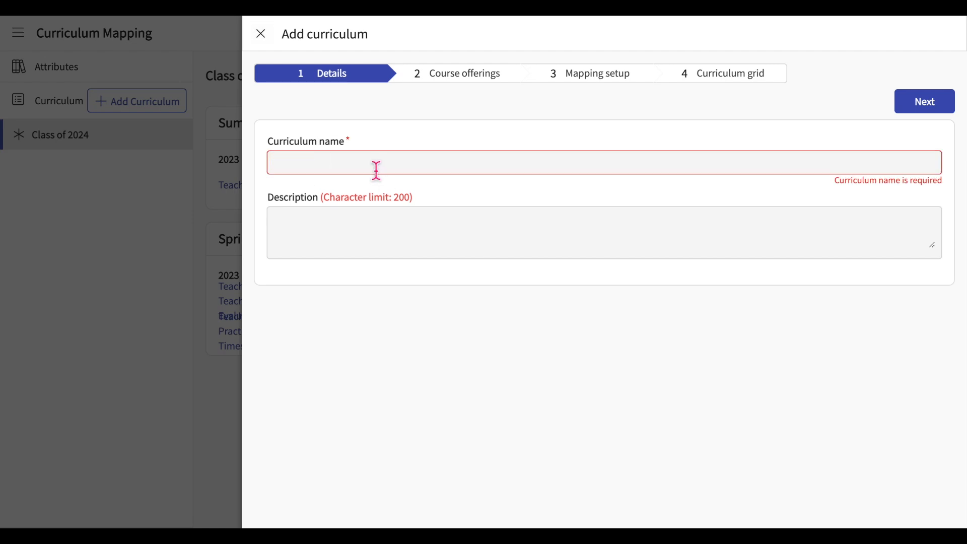
type("Class of")
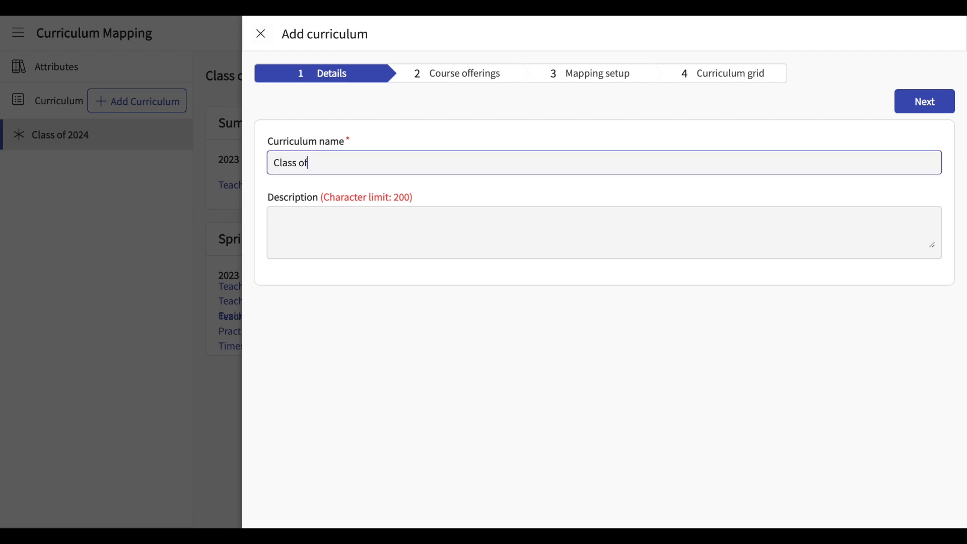
type(" 2028")
left_click(387, 233)
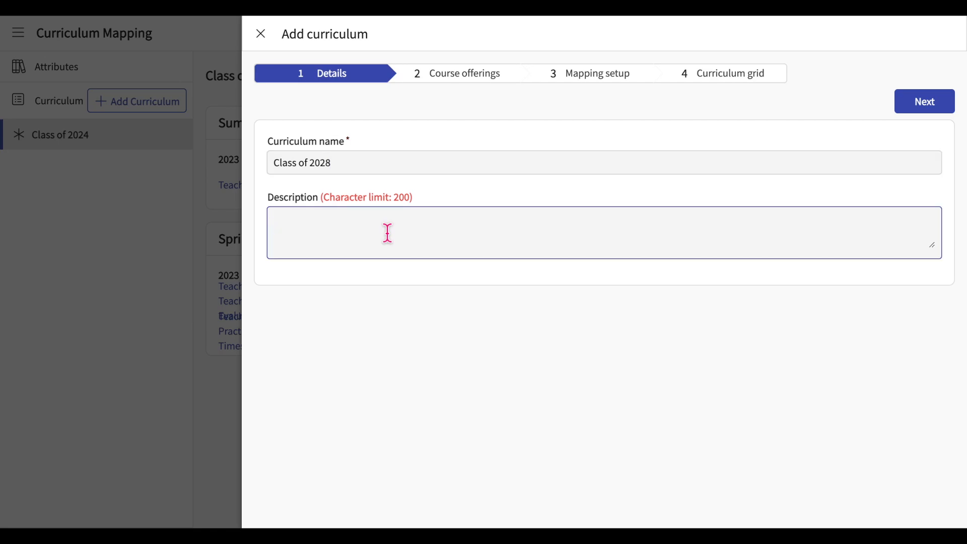
type("Here is a curriculum for the class of 2028")
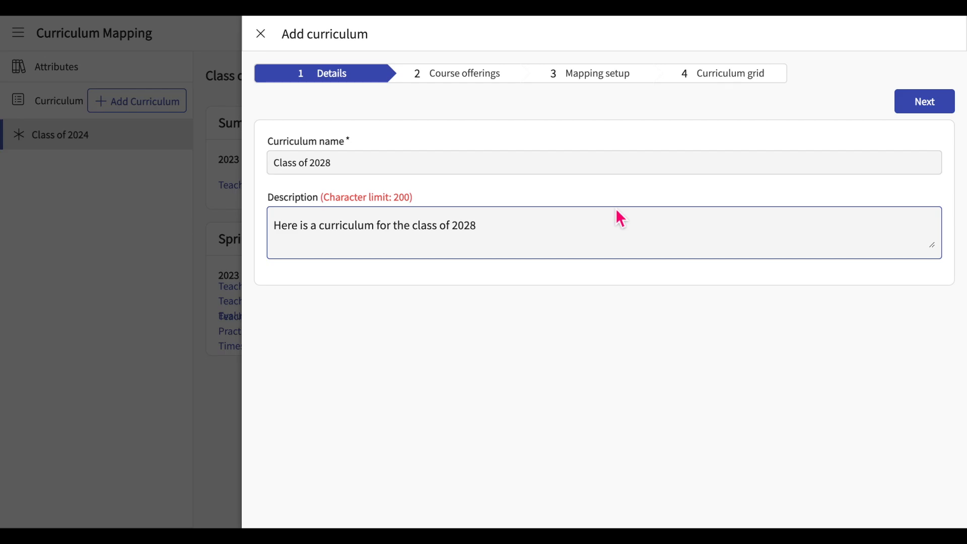
left_click(937, 106)
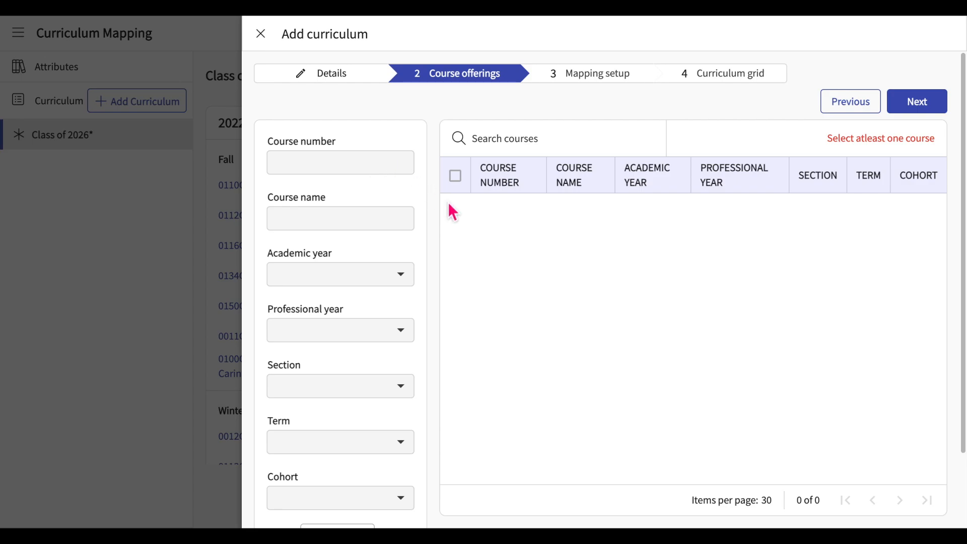
Search the course offerings by the cohort "Class of 2025*"
left_click(391, 169)
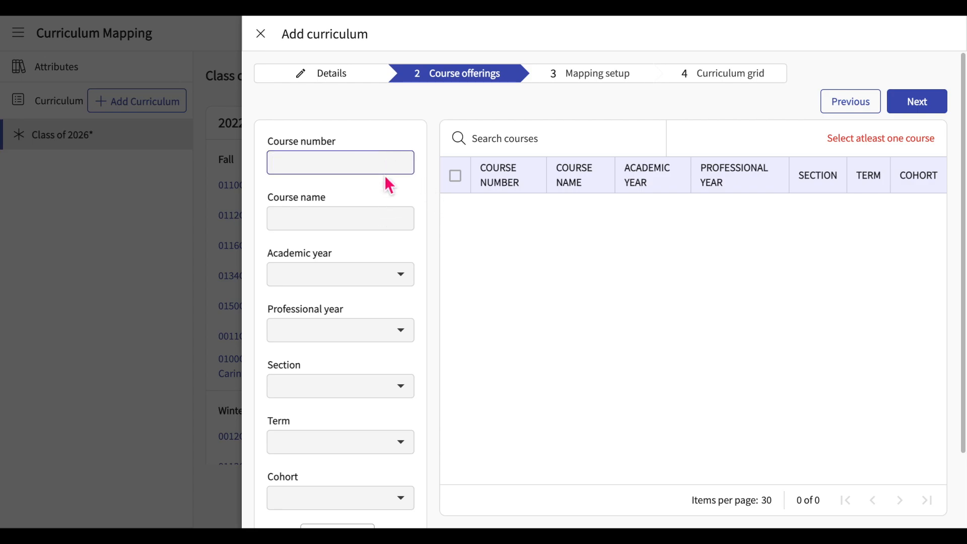
left_click(380, 222)
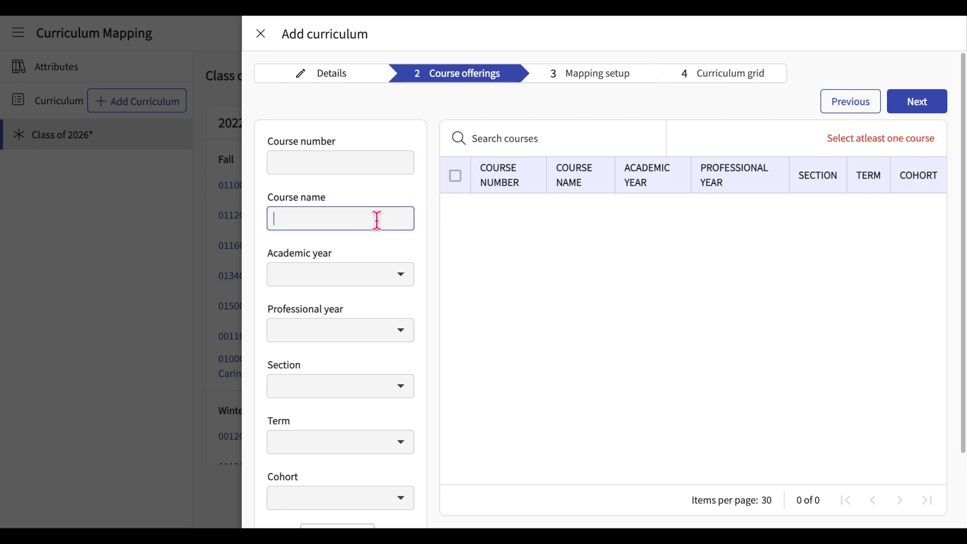
left_click(463, 288)
scroll(416, 285, "down", 3)
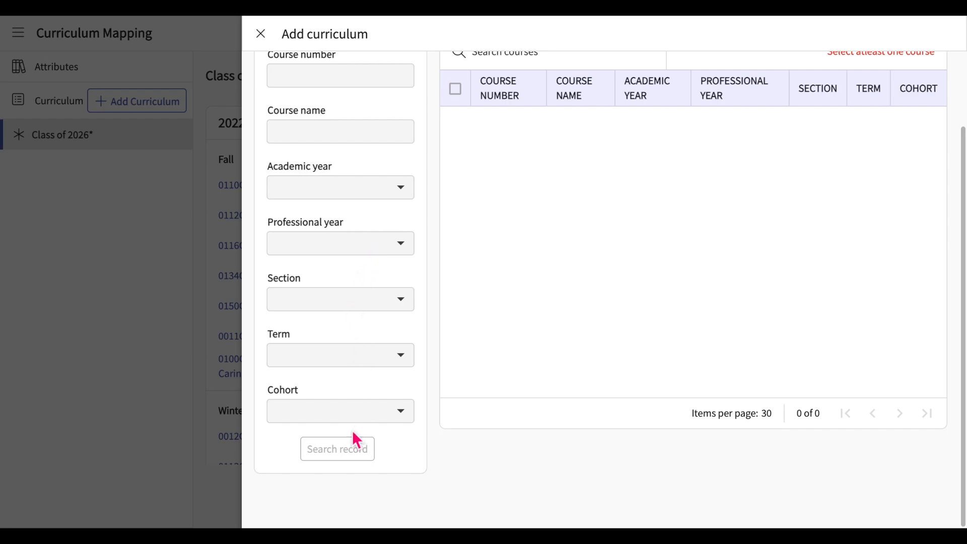
left_click(370, 417)
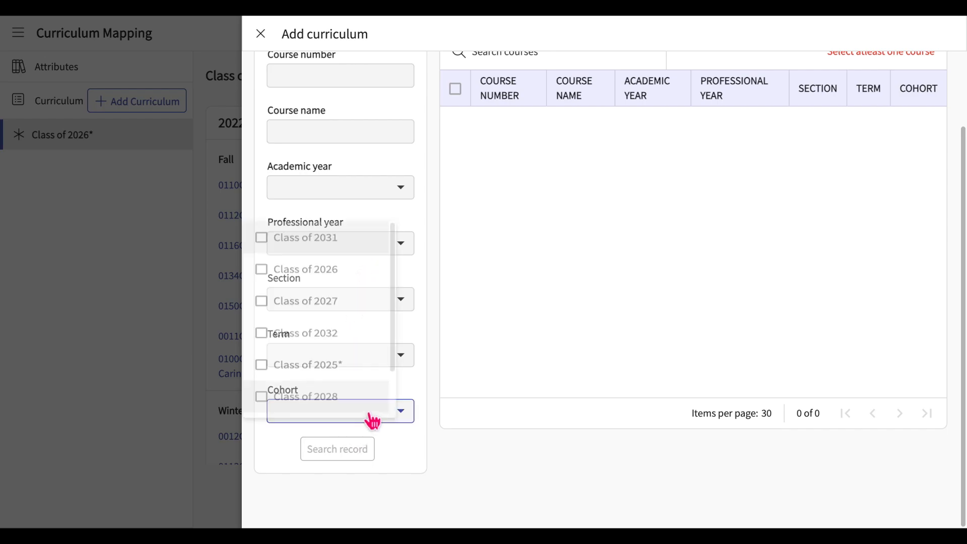
left_click(335, 361)
left_click(330, 450)
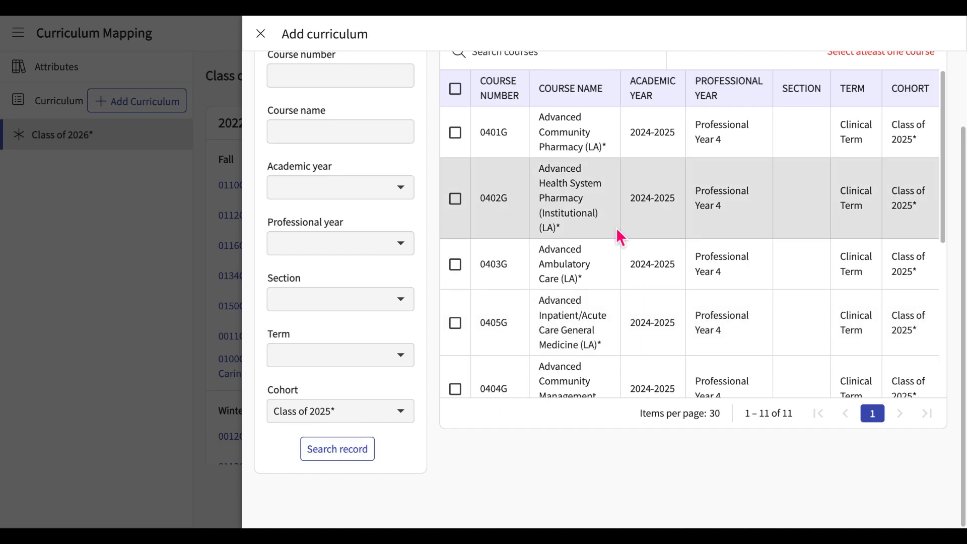
Select all courses found for the cohort and continue to the mapping setup
scroll(620, 236, "down", 1)
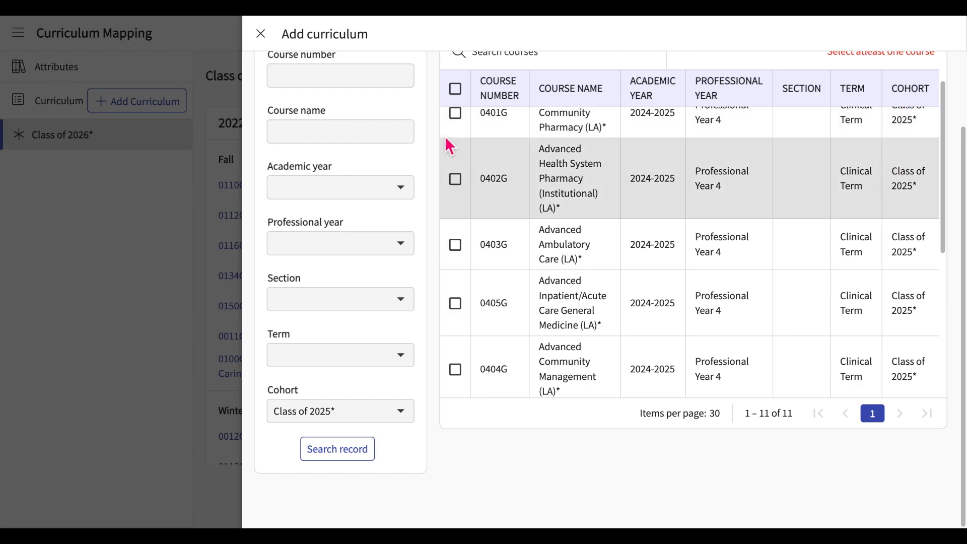
left_click(456, 91)
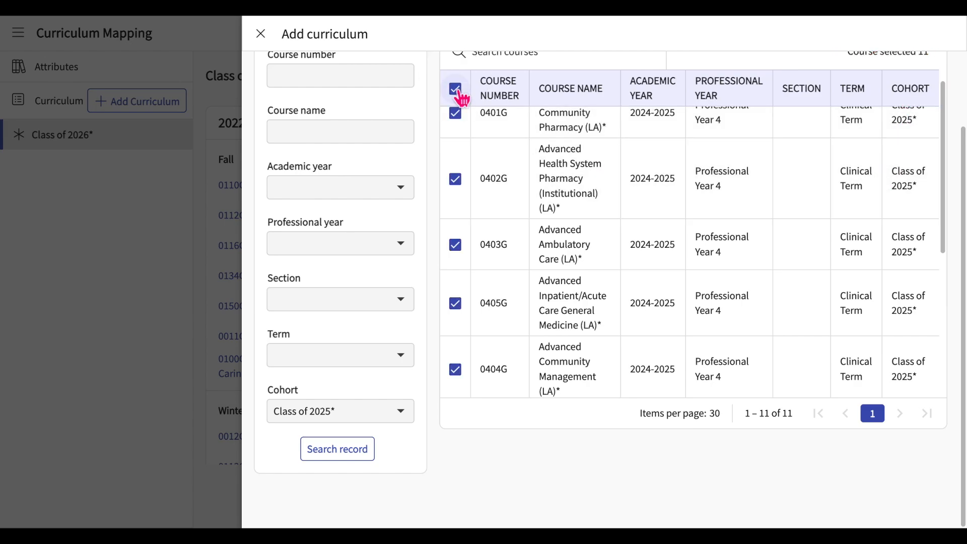
left_click(456, 91)
left_click(456, 90)
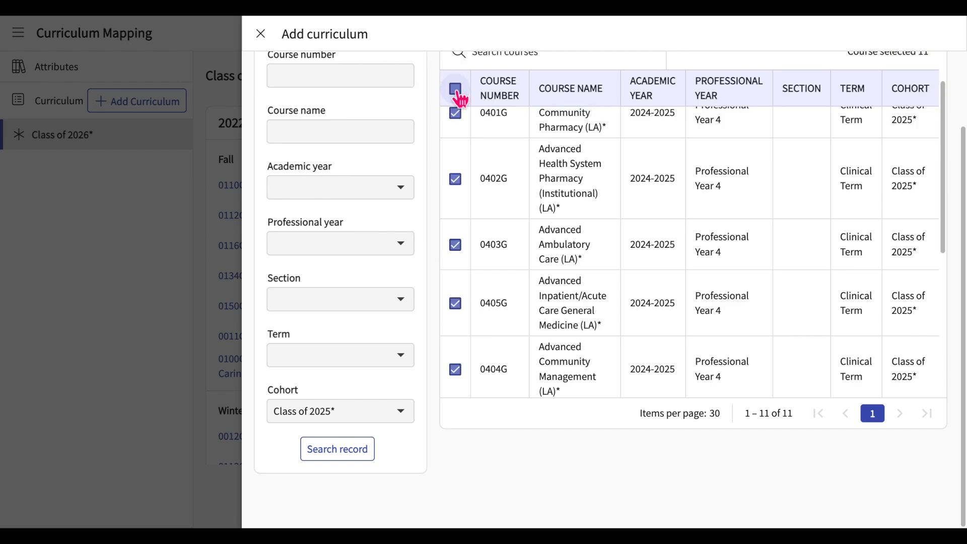
scroll(600, 287, "up", 1)
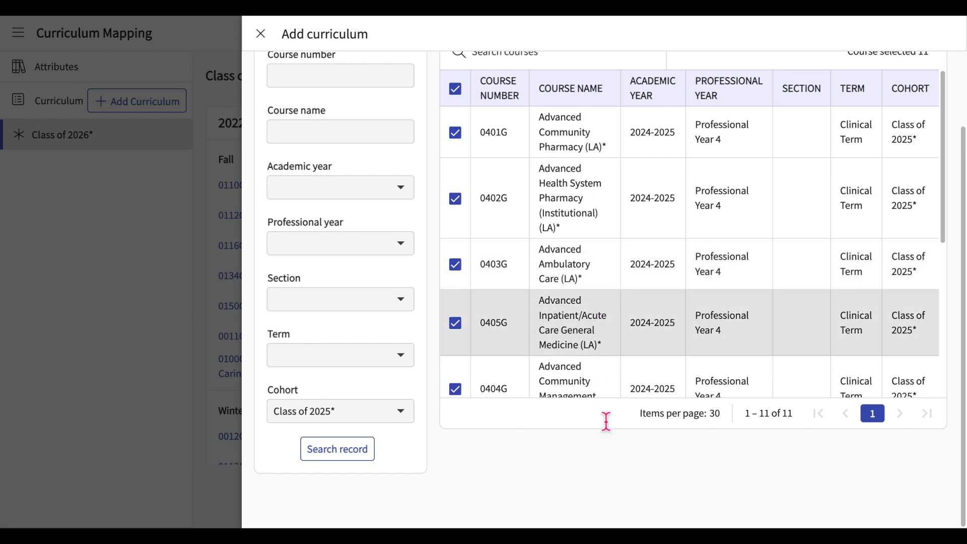
scroll(614, 460, "up", 2)
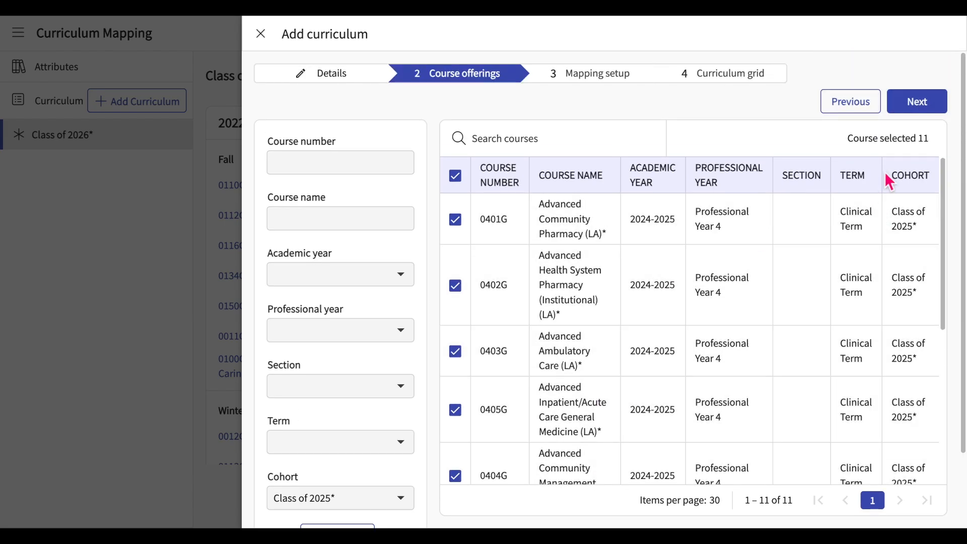
left_click(921, 109)
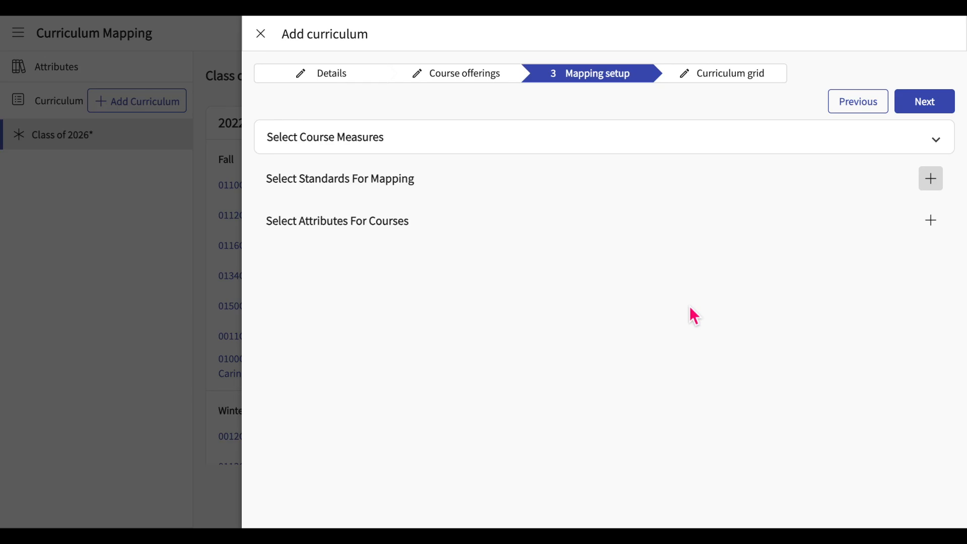
Open the curriculum's course measures for editing and switch Learning Outcomes off and back on
left_click(668, 147)
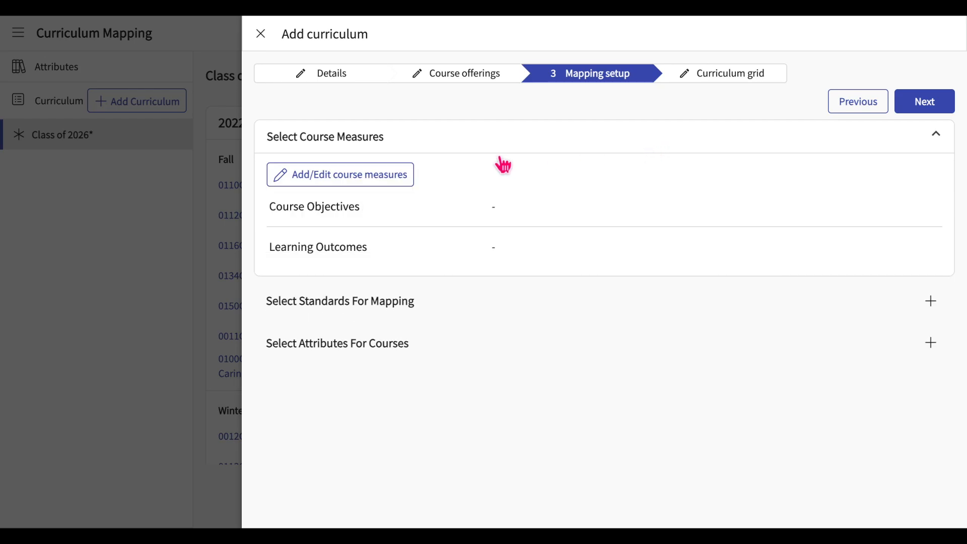
left_click(372, 184)
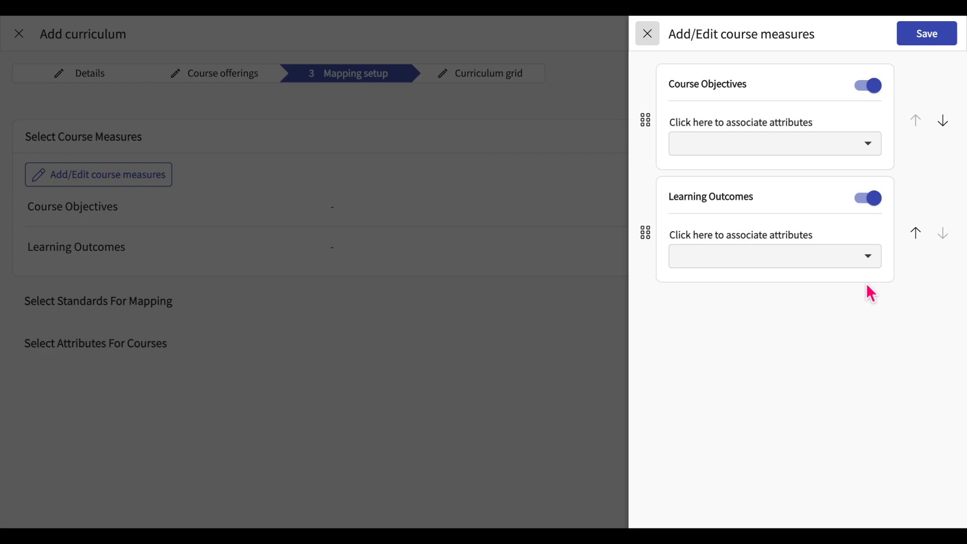
left_click(870, 212)
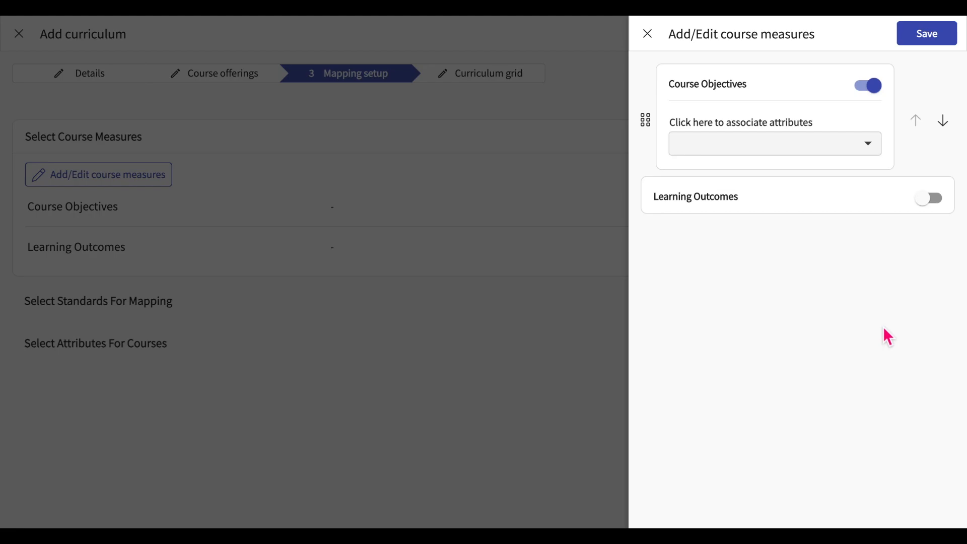
left_click(931, 200)
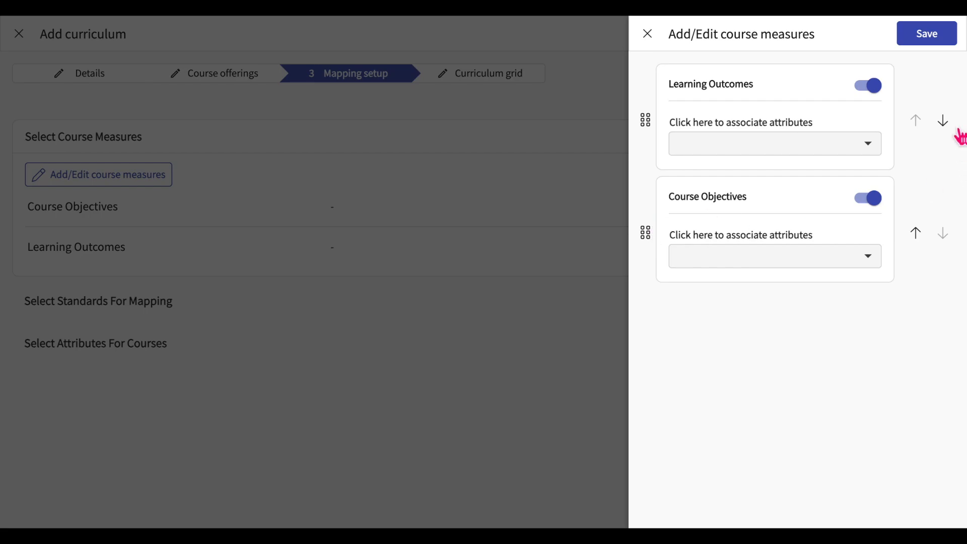
Reorder the course measures to put Course Objectives above Learning Outcomes, and associate the Instructional methods and assessment attributes with Course Objectives
left_click(943, 121)
left_click_drag(650, 244, 641, 118)
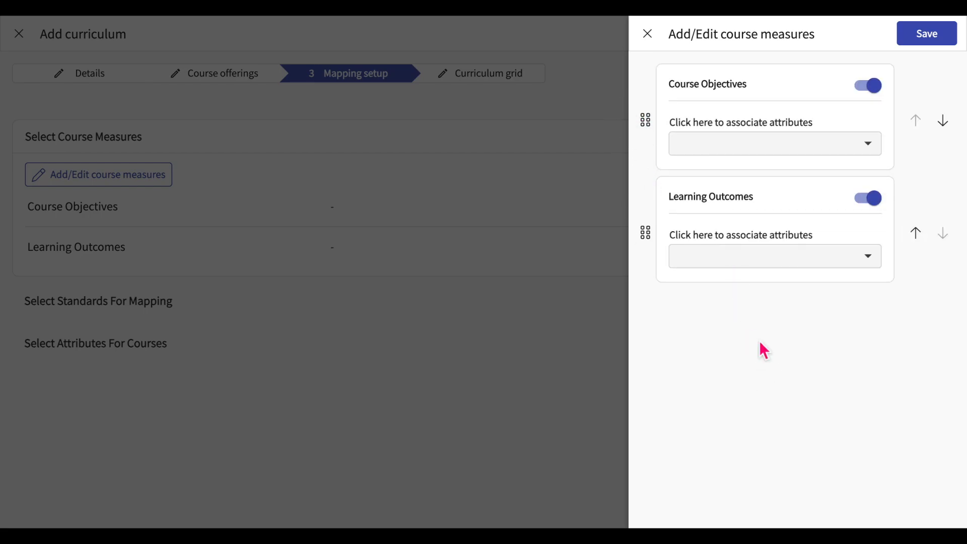
left_click(819, 147)
left_click(781, 183)
left_click(770, 213)
left_click(801, 359)
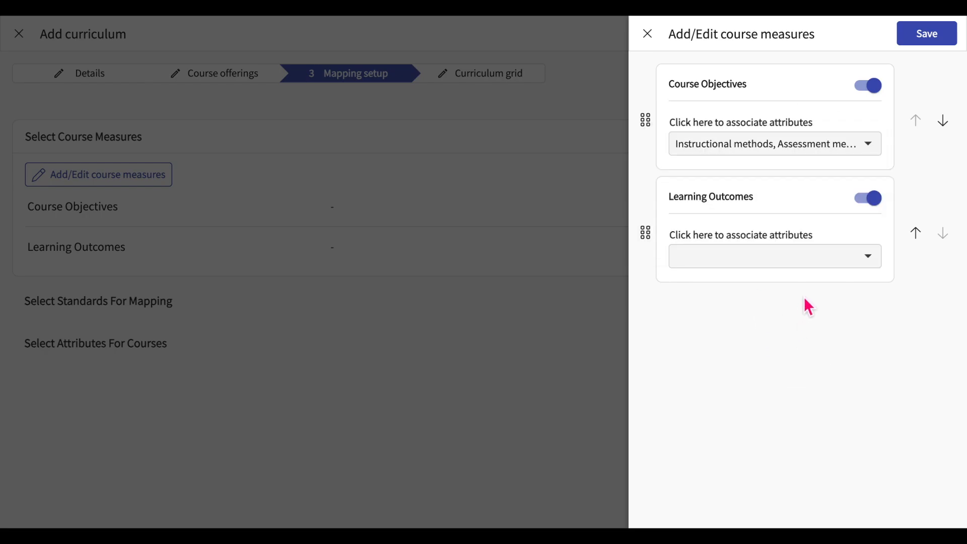
Associate the Life span attribute with the Learning Outcomes measure and save the course measures
left_click(803, 266)
left_click(752, 358)
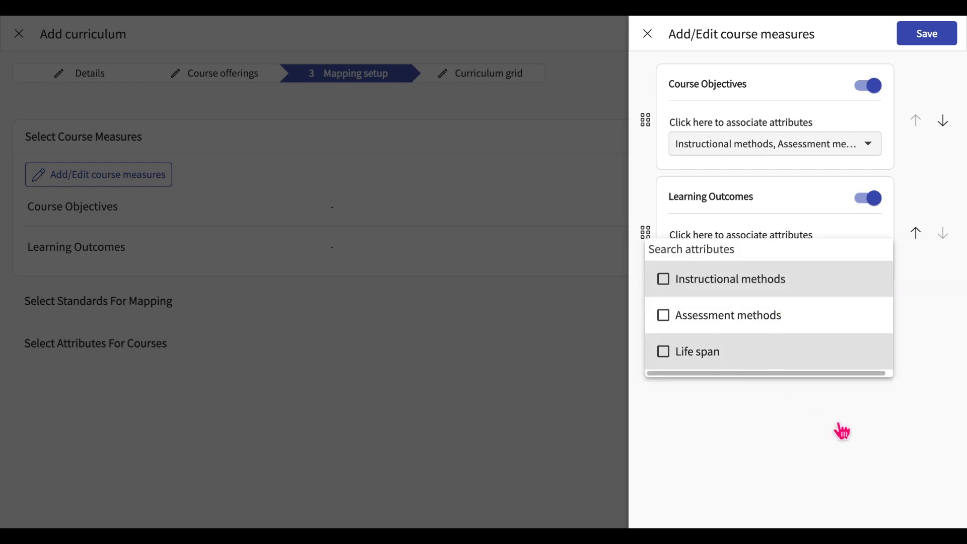
left_click(837, 429)
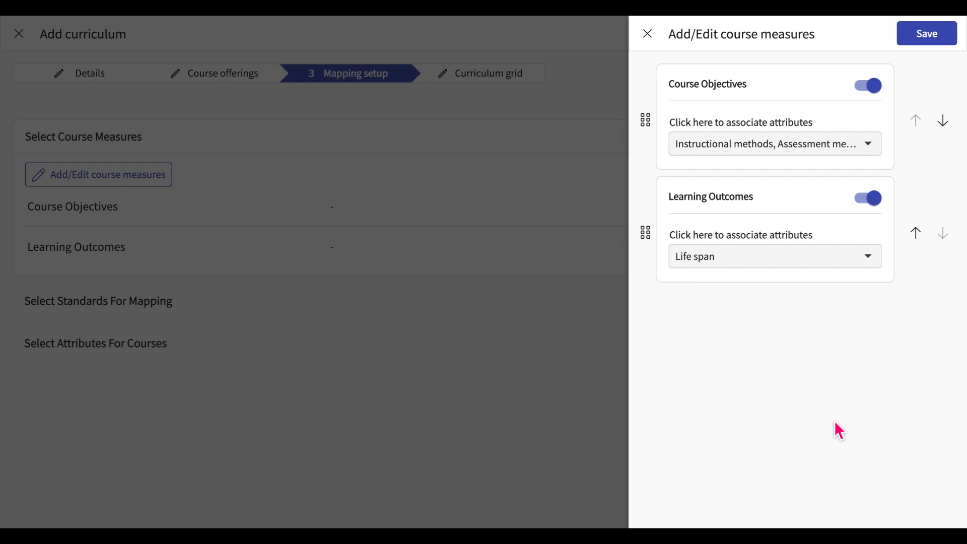
left_click(925, 38)
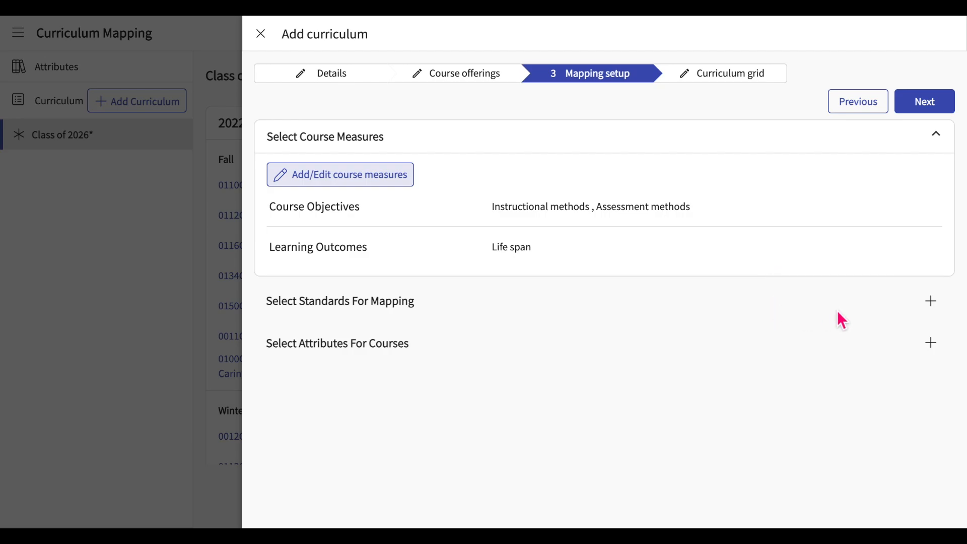
Add a standards mapping from Entire course to ACPE Standards - 2025 with the Knowledge and Skills attributes
left_click(931, 302)
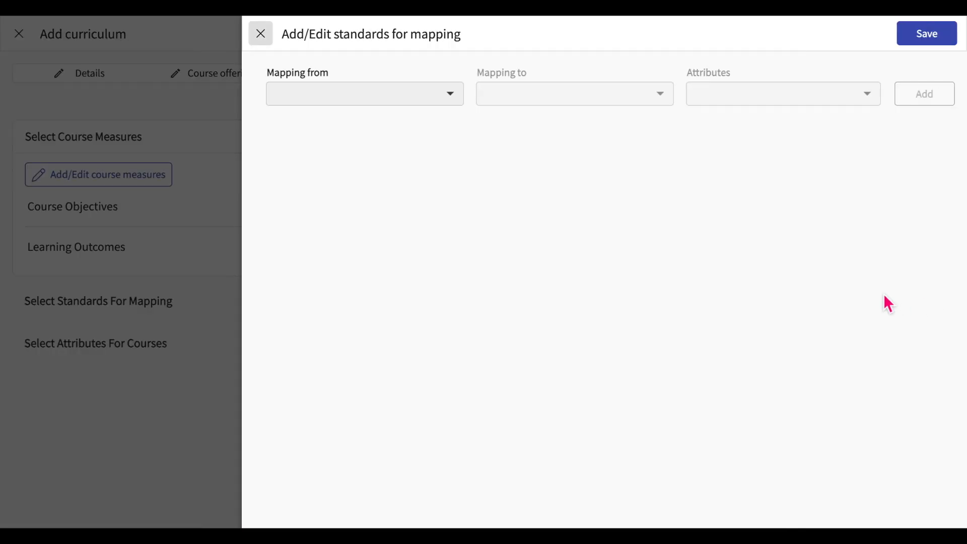
left_click(449, 102)
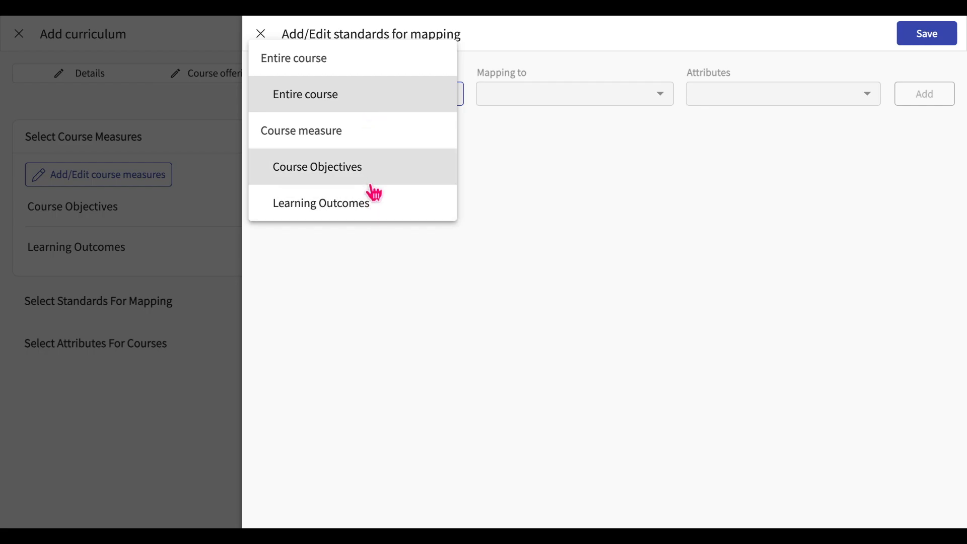
left_click(392, 97)
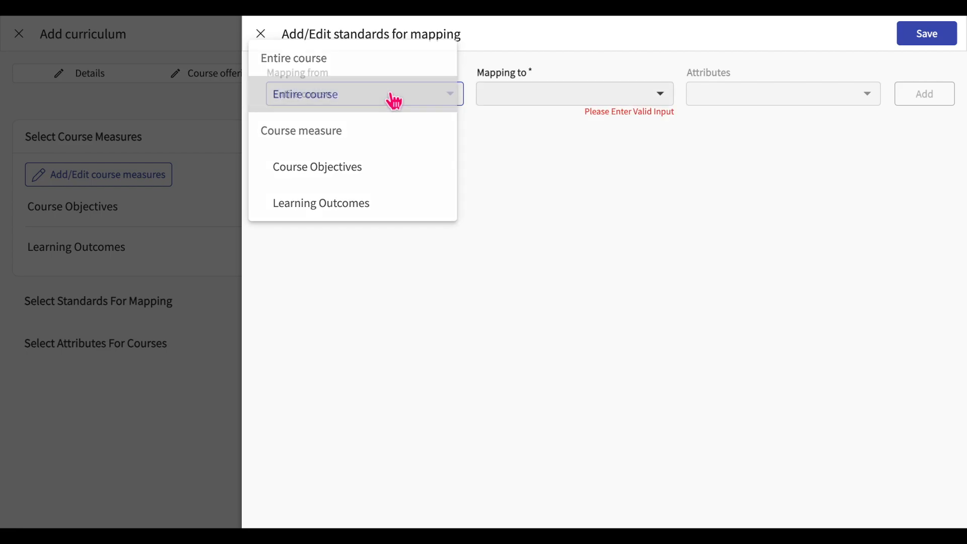
left_click(594, 102)
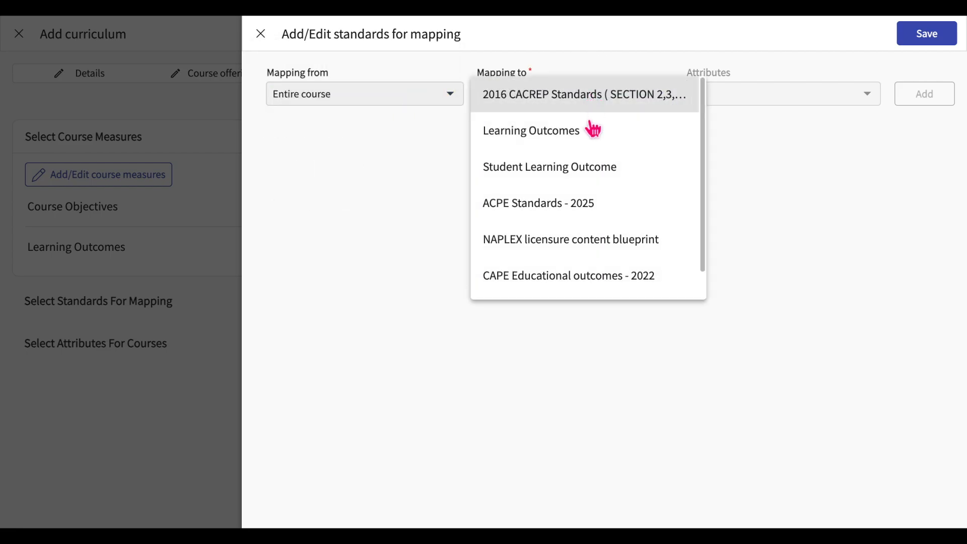
left_click(589, 211)
left_click(766, 97)
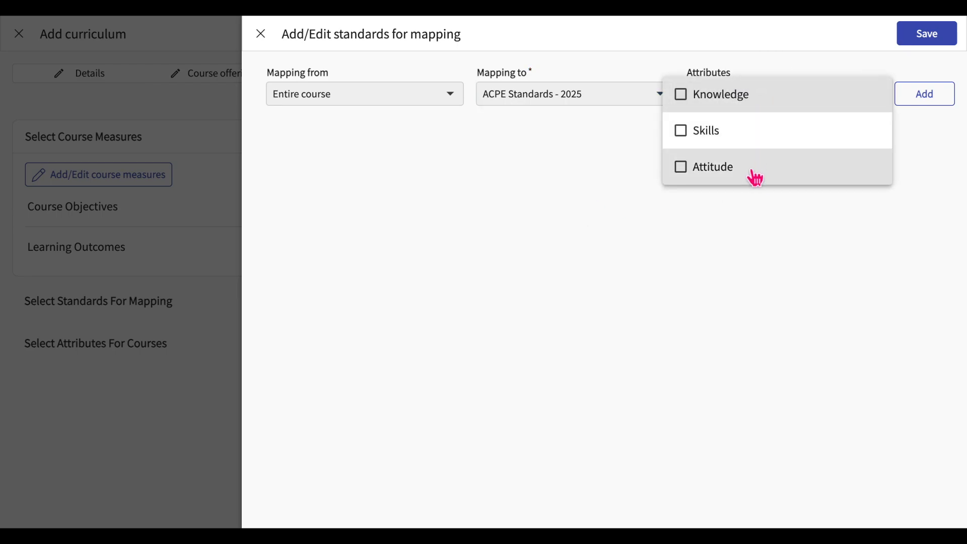
left_click(754, 105)
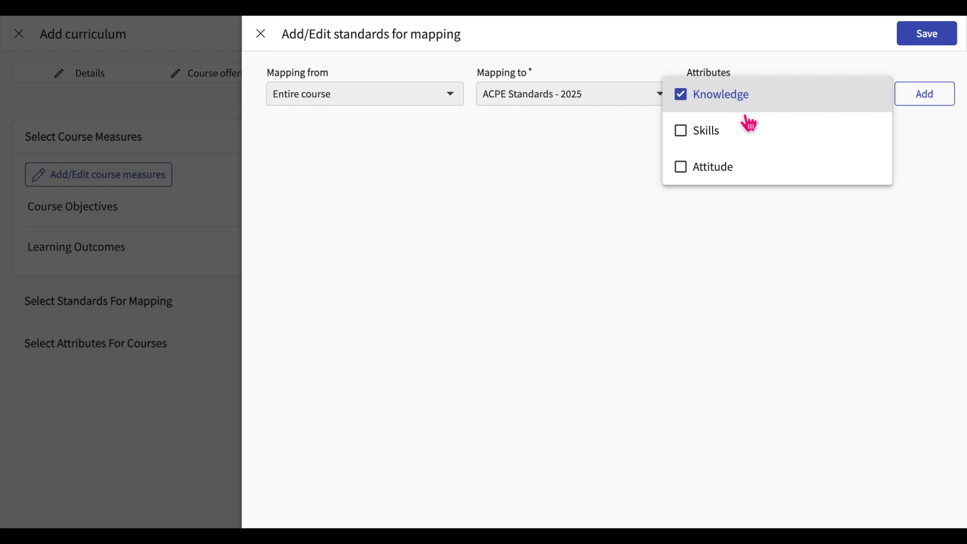
left_click(740, 131)
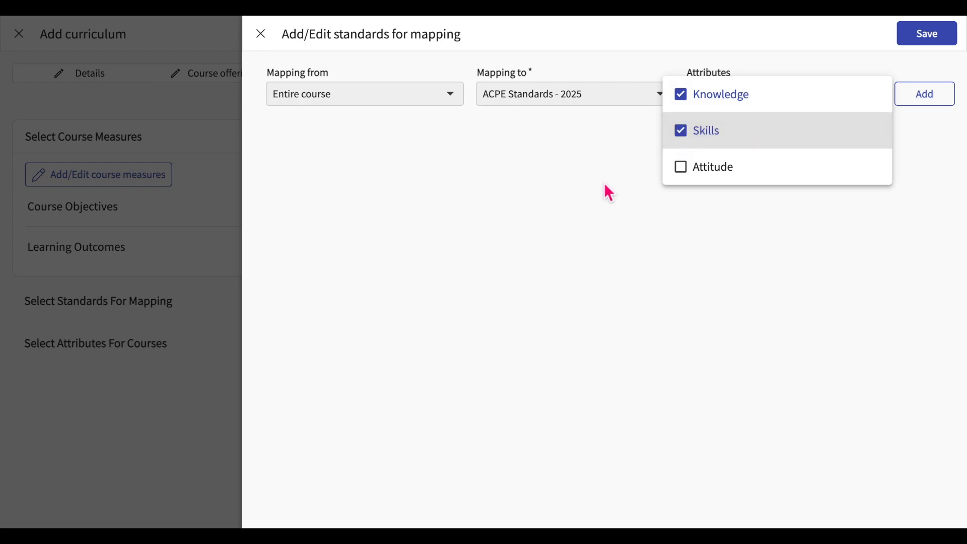
left_click(607, 192)
left_click(922, 96)
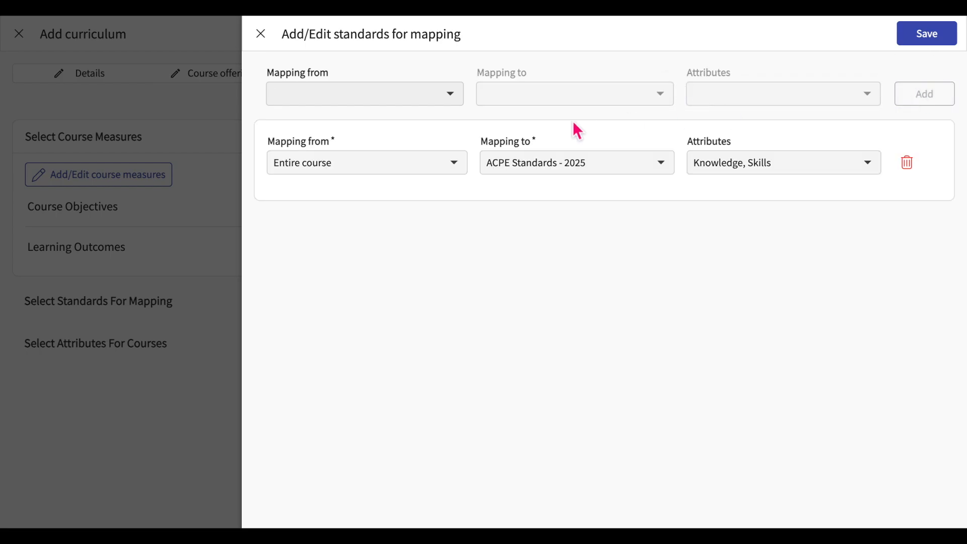
Add a mapping from Entire course to 2016 CACREP Standards with the Skills and Attitude attributes, and save the standards for mapping
left_click(425, 98)
left_click(393, 157)
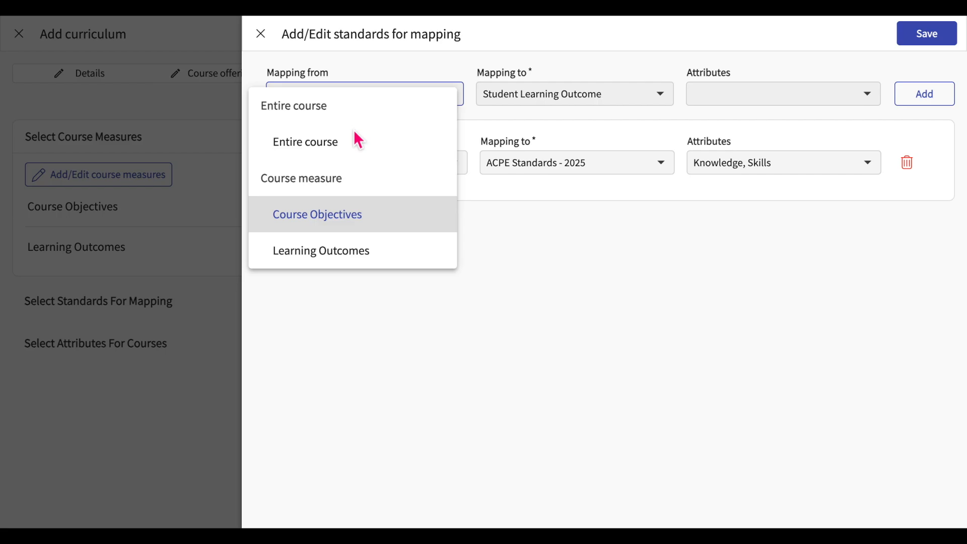
left_click(322, 145)
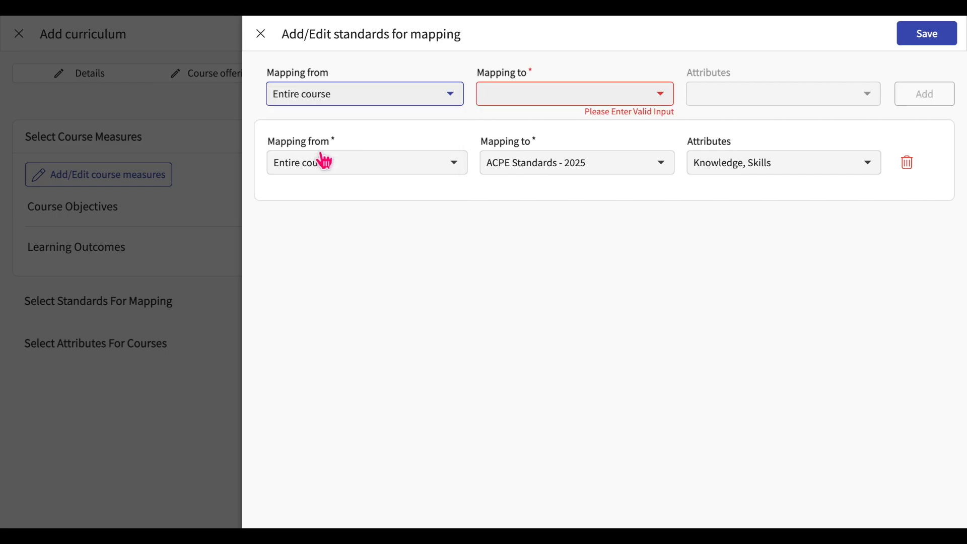
left_click(586, 101)
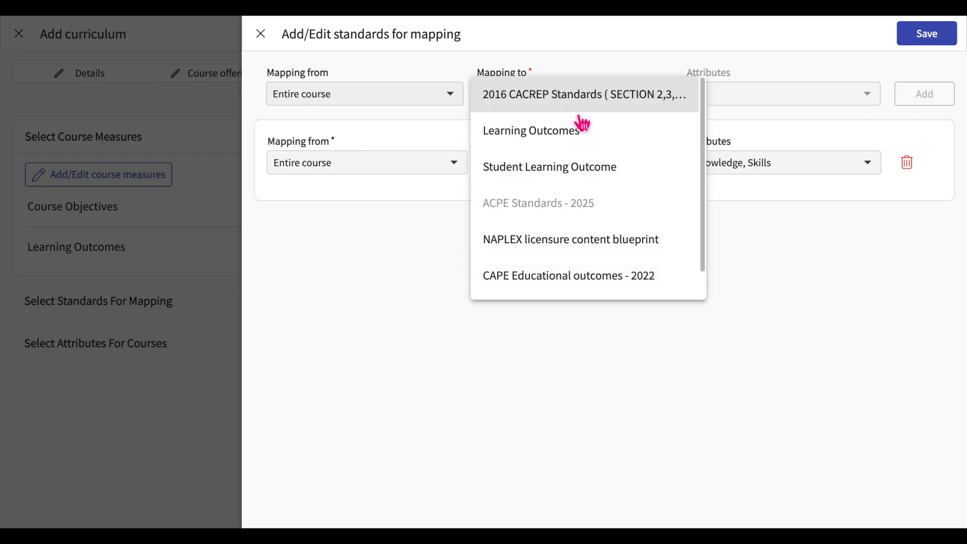
left_click(564, 105)
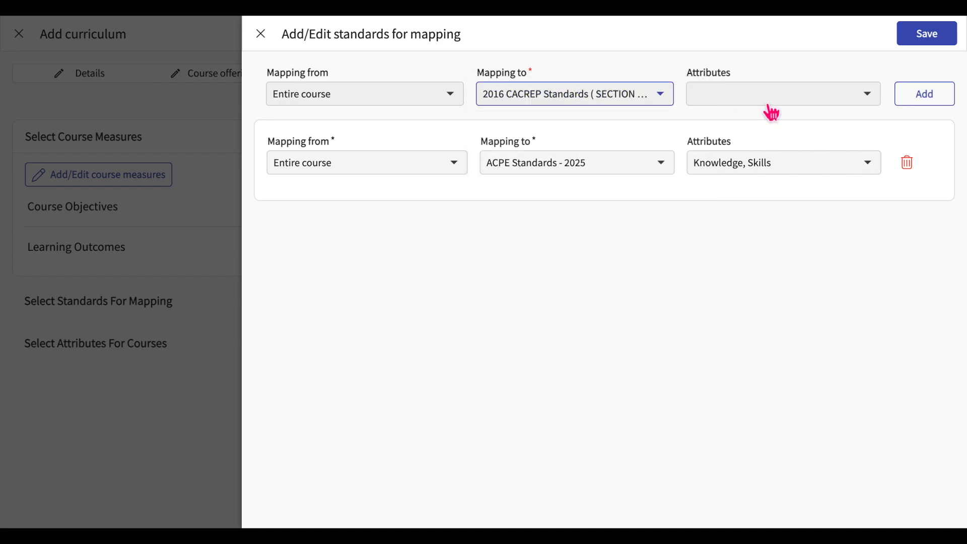
left_click(769, 101)
left_click(736, 169)
left_click(731, 134)
left_click(772, 220)
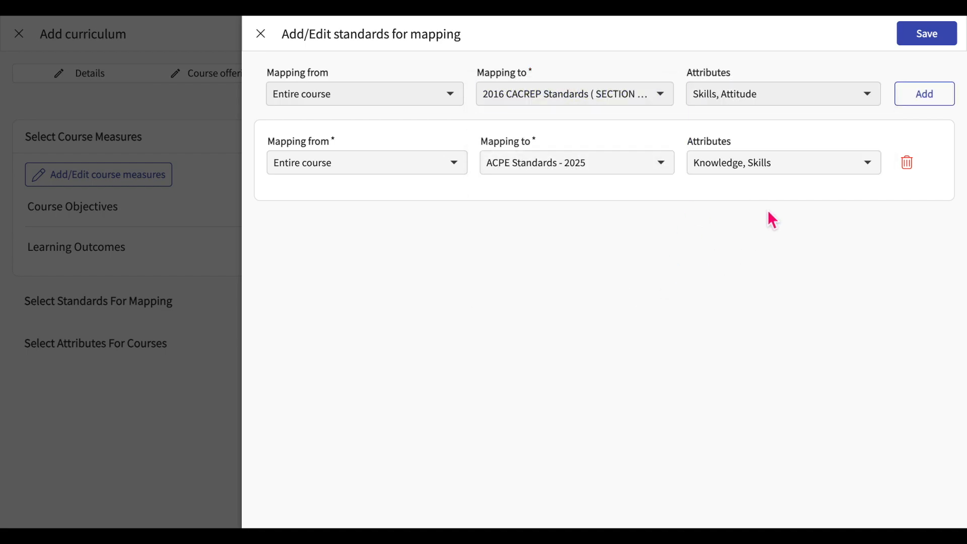
left_click(935, 97)
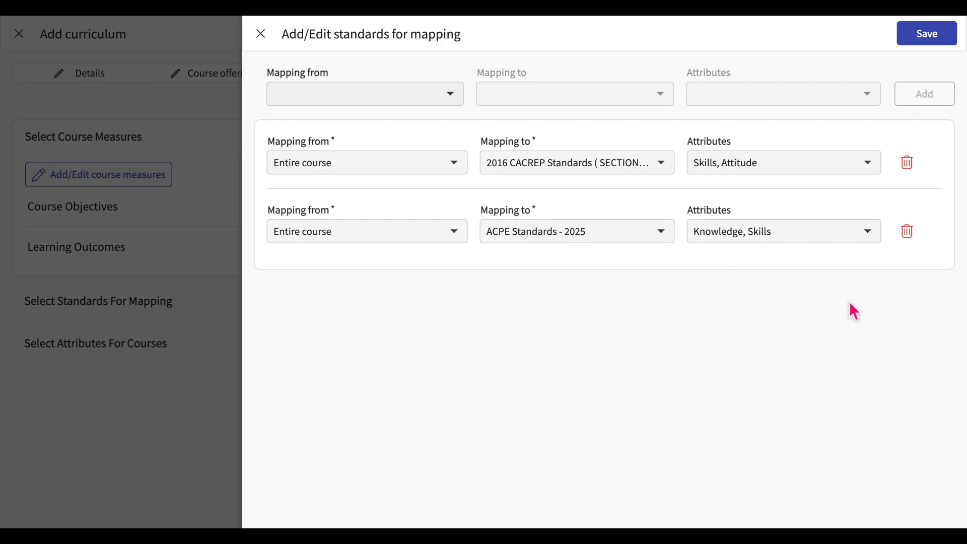
left_click(929, 40)
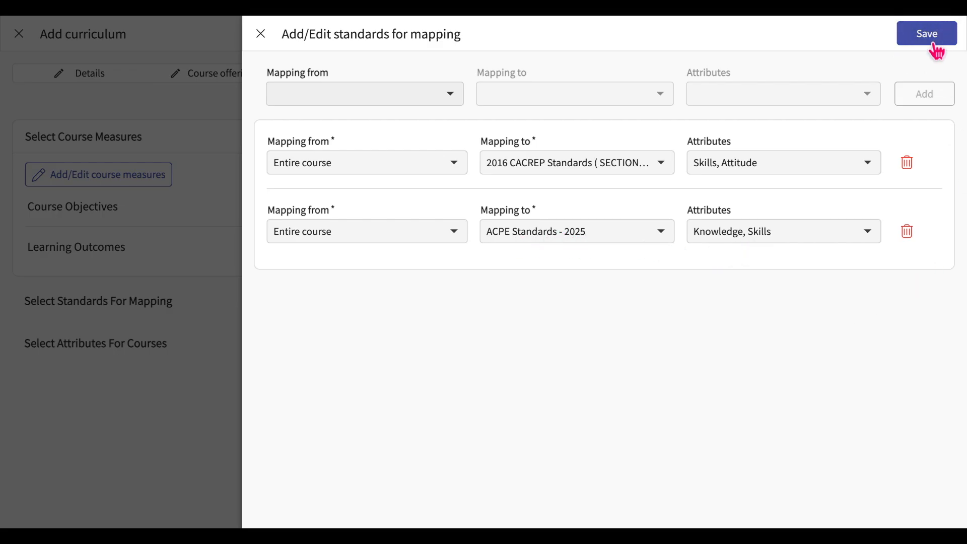
Select Life span and Assessment methods as the attributes for courses and save them
scroll(761, 271, "down", 1)
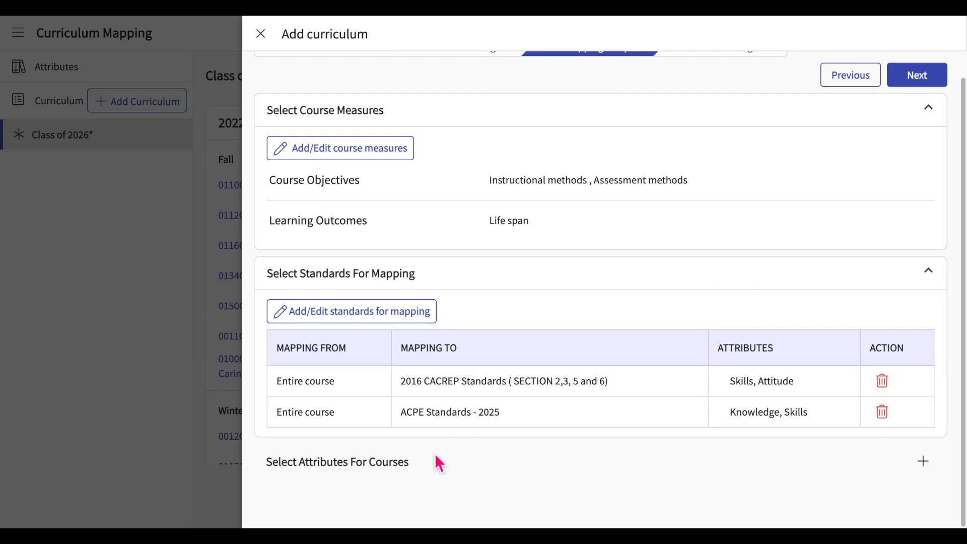
left_click(924, 462)
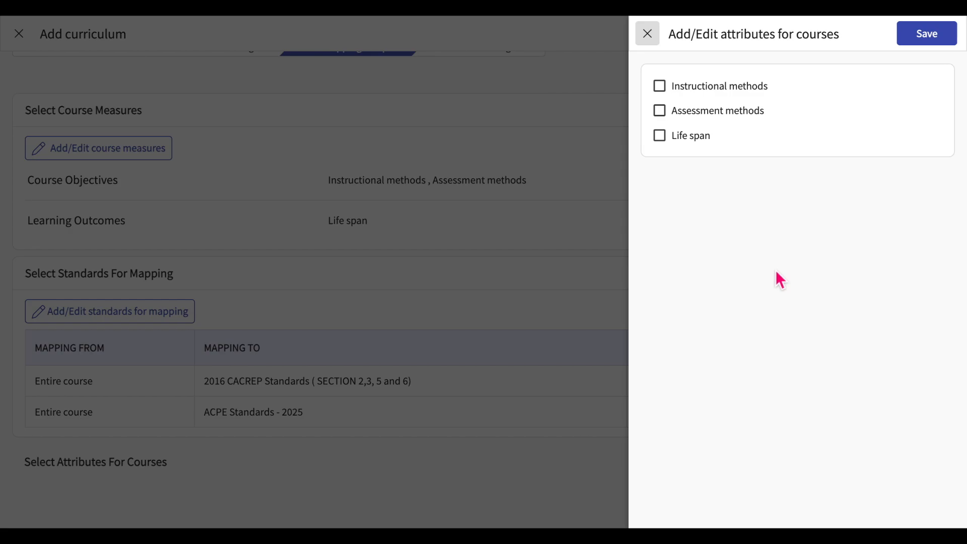
left_click(688, 144)
left_click(688, 112)
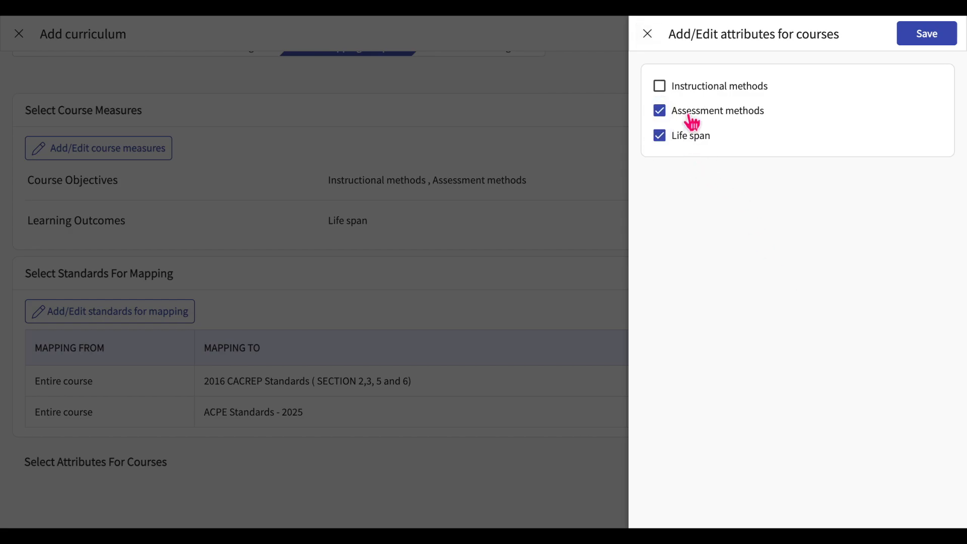
left_click(916, 43)
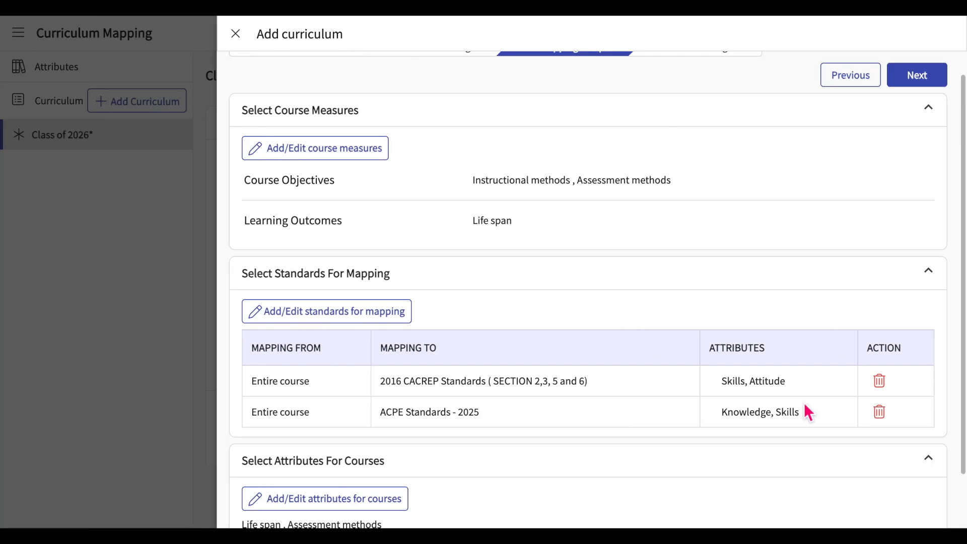
Review the mapping setup, continue to the curriculum grid and save the new curriculum
scroll(803, 403, "down", 2)
scroll(808, 395, "up", 2)
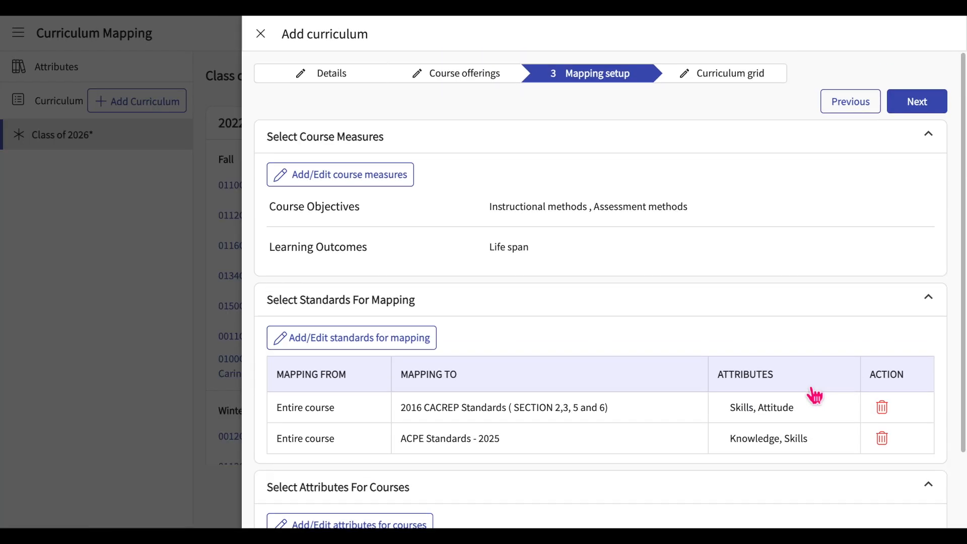
left_click(918, 107)
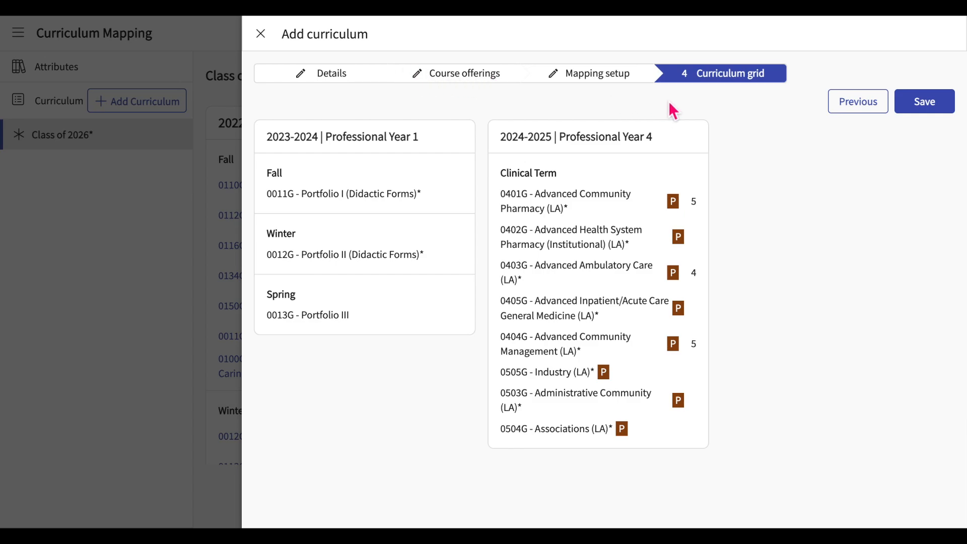
left_click(928, 112)
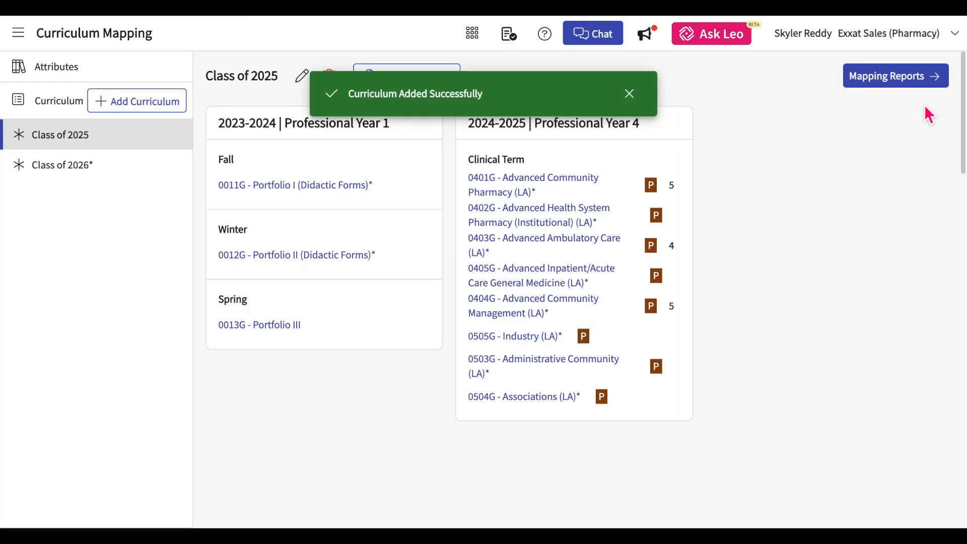
left_click(638, 101)
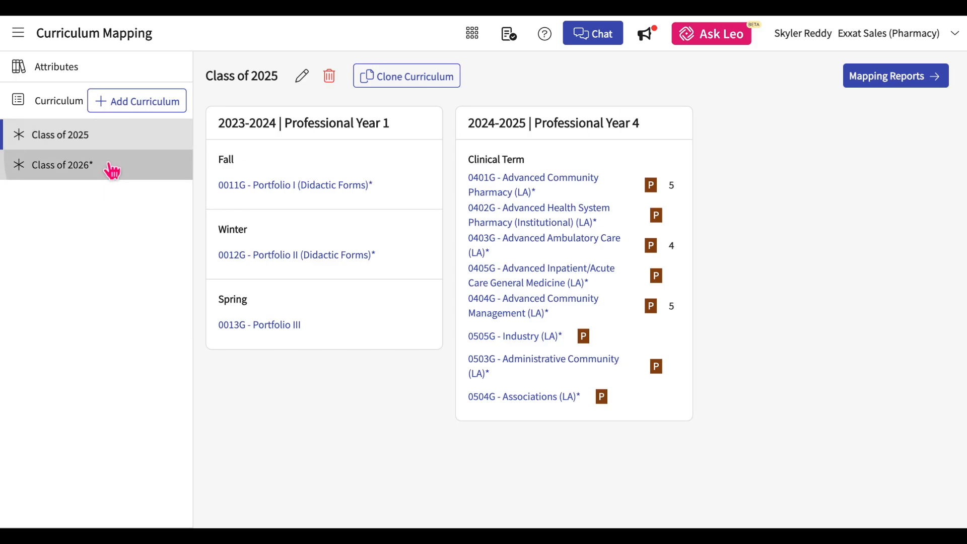
Open the Class of 2025 curriculum for editing to view its setup stages, and close it without changes
left_click(121, 151)
left_click(121, 149)
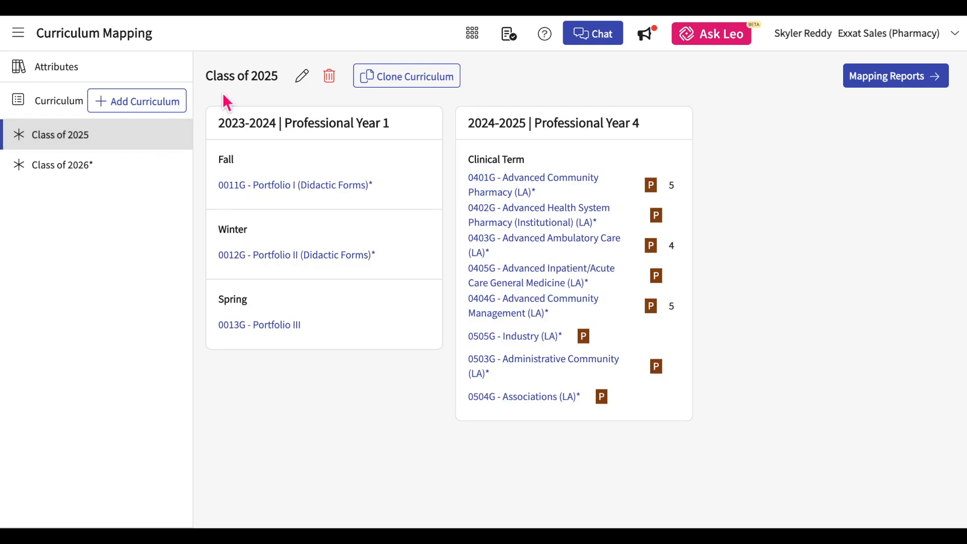
mouse_move(643, 194)
left_click(303, 79)
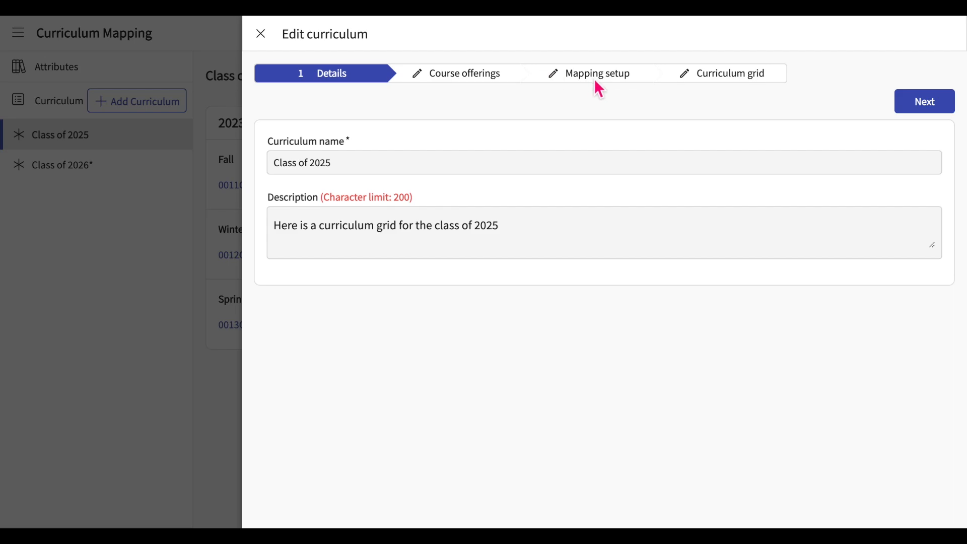
left_click(261, 34)
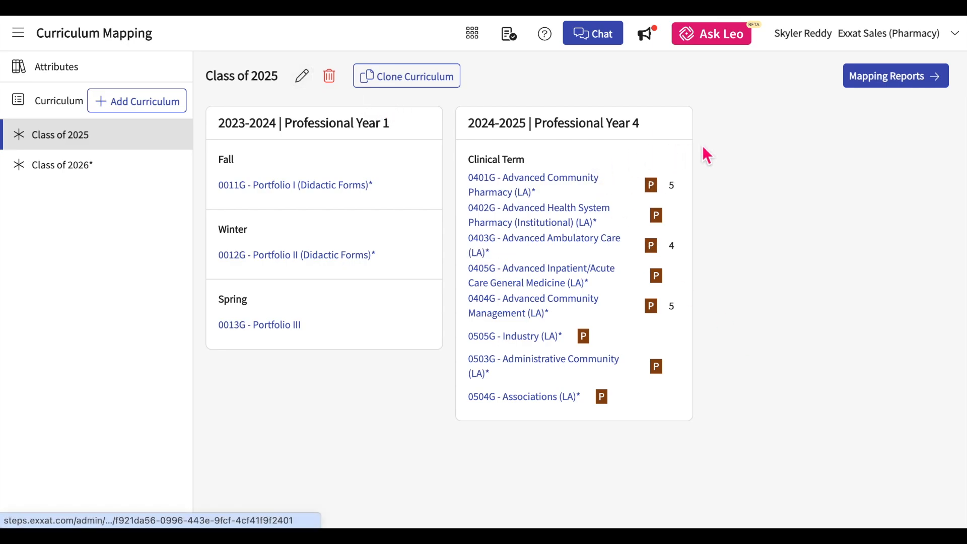
Open the 0401G Advanced Community Pharmacy course and assign Blackboard discussions and the Clinical practice option as its assessment methods
left_click(551, 191)
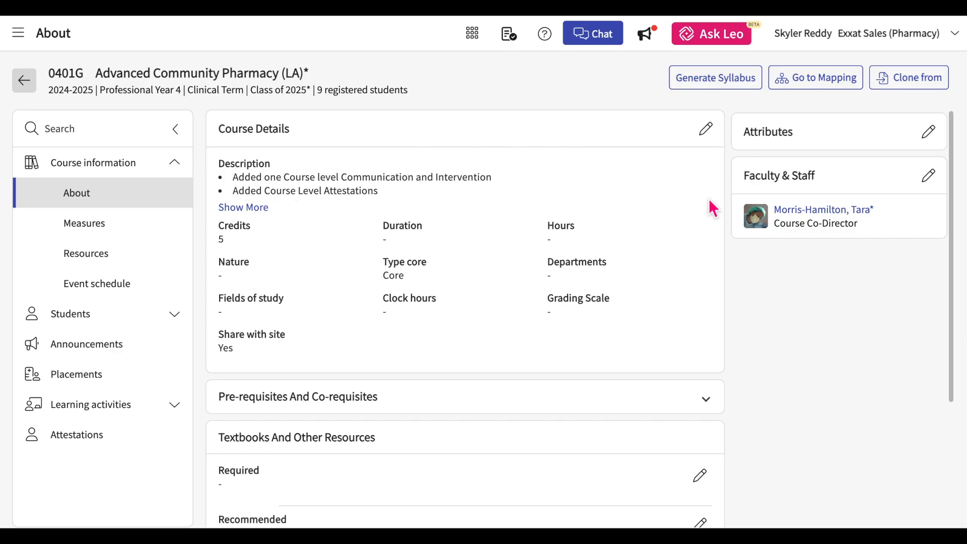
left_click(931, 134)
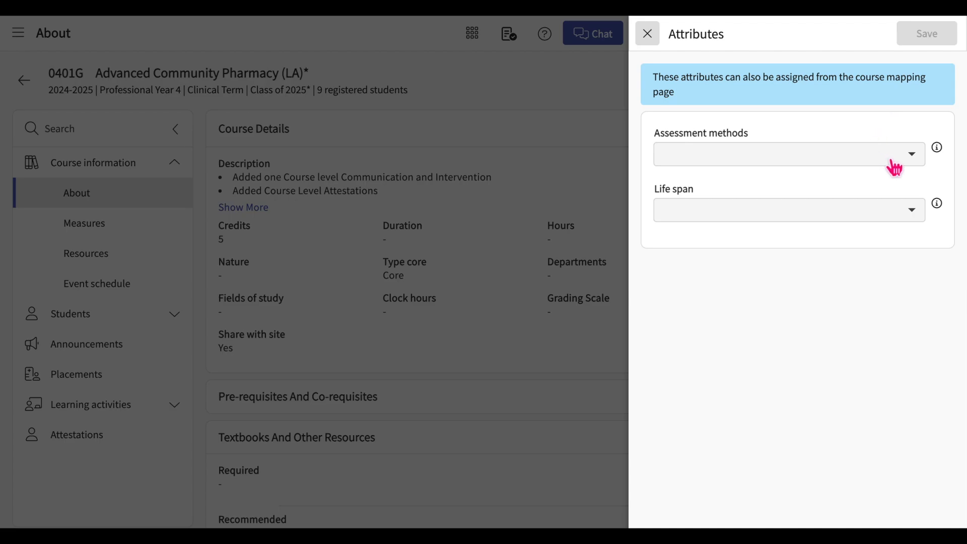
left_click(921, 166)
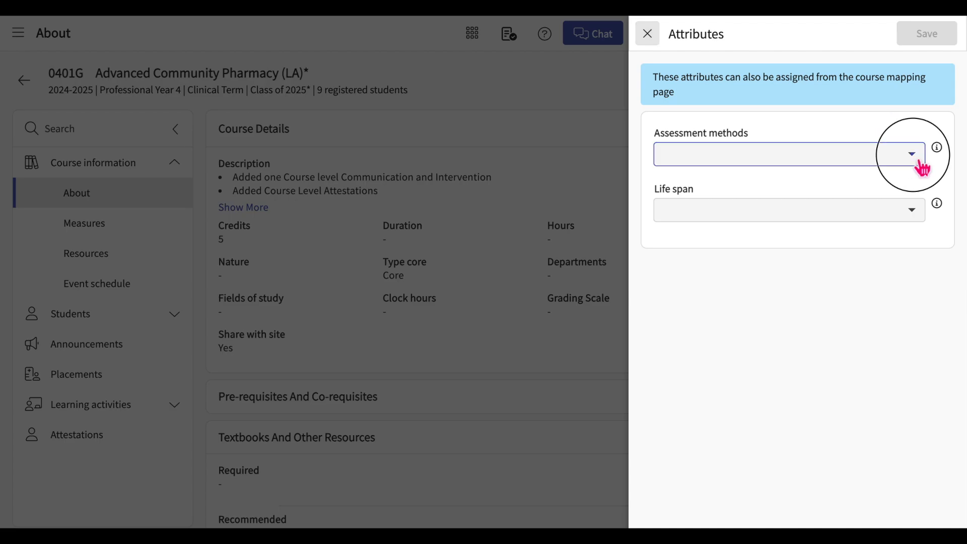
left_click(786, 171)
left_click(758, 239)
left_click(866, 126)
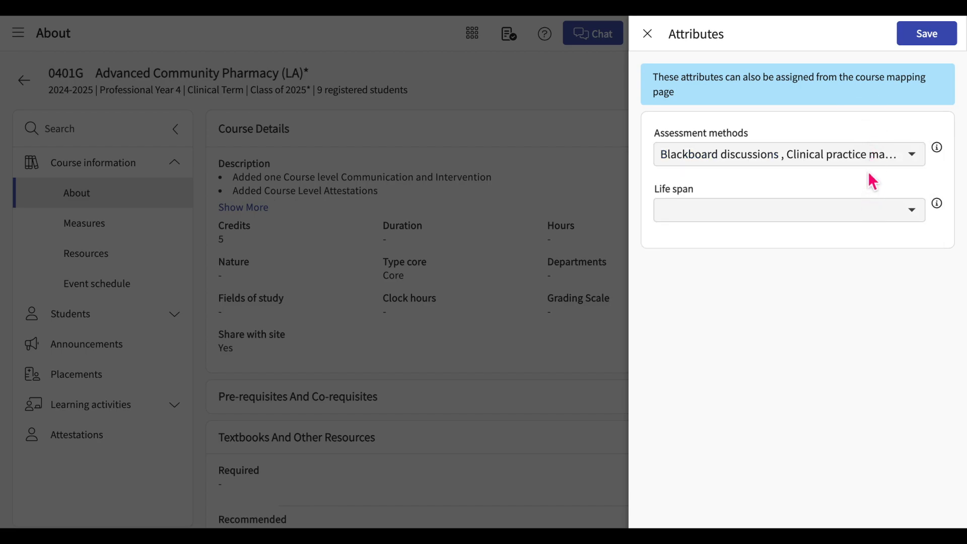
Set the course's Life span attribute to Infants and Children
left_click(855, 212)
left_click(688, 236)
left_click(695, 261)
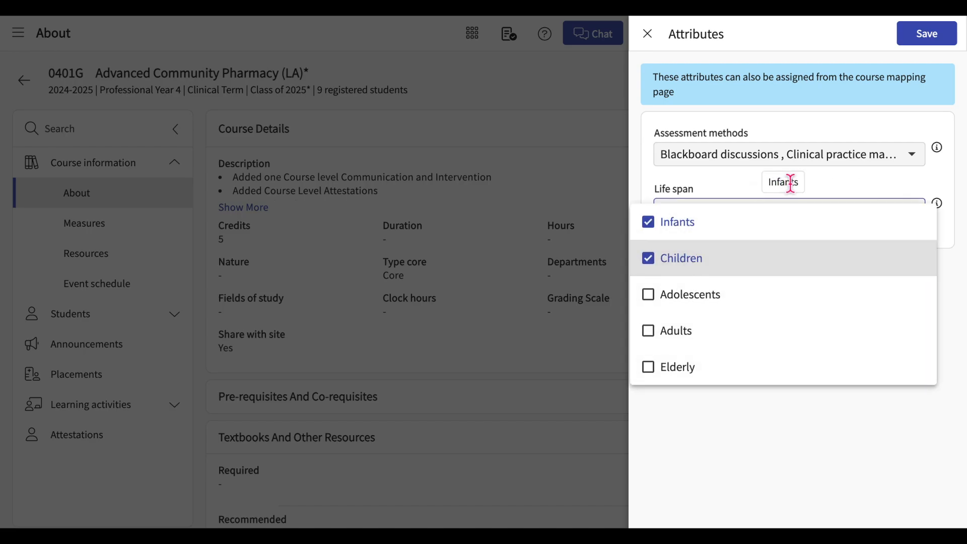
left_click(870, 191)
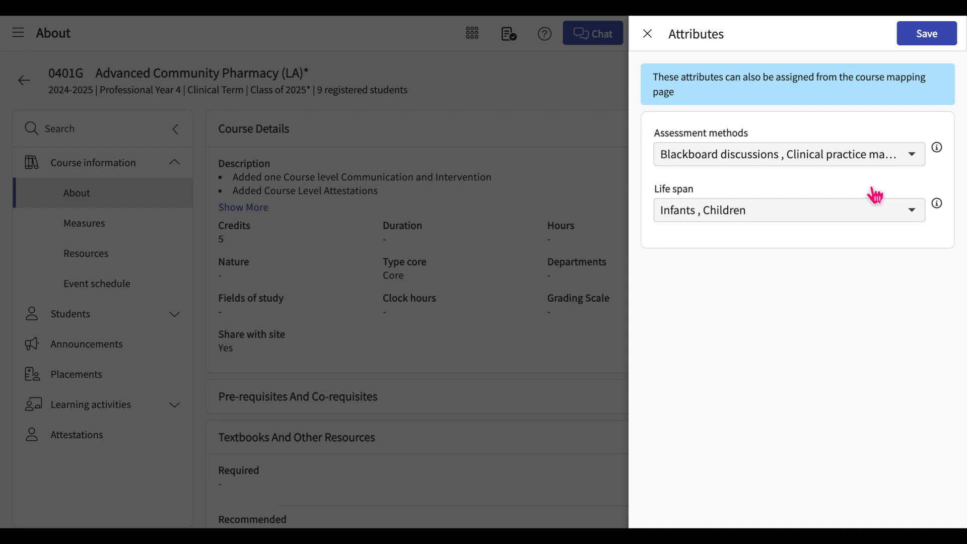
Save the assessment method and life span attributes assigned to the course
left_click(945, 41)
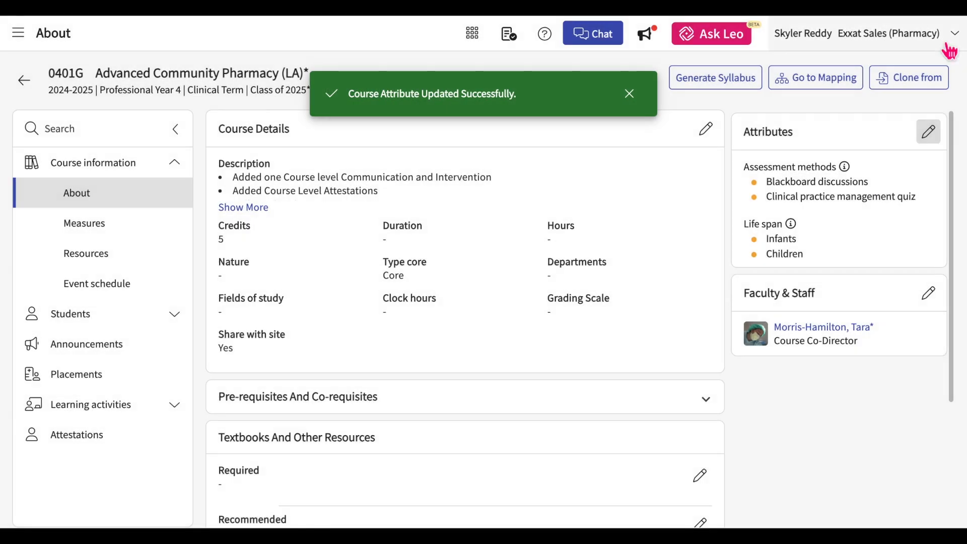
Fill in a new Exam event for September 27, 2024, 12:05 PM to 2:00 PM, at 405 Brottman Hall, with Practice Test as reference material
left_click(154, 296)
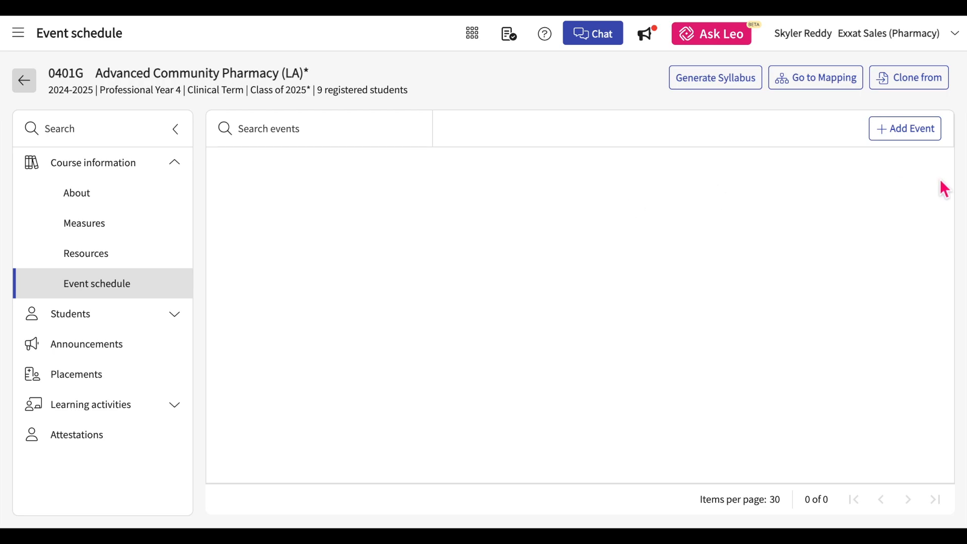
left_click(882, 133)
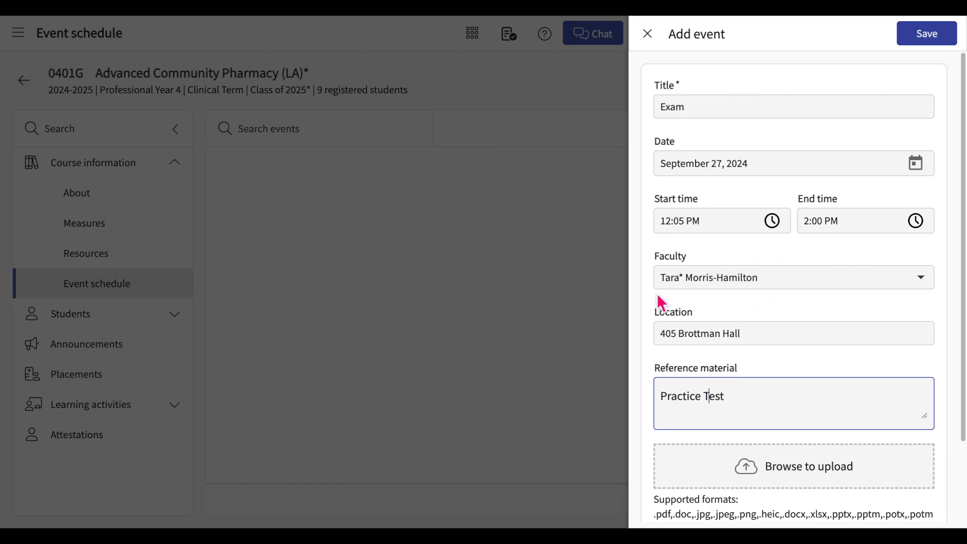
left_click(820, 301)
left_click(820, 300)
left_click(799, 295)
left_click(776, 308)
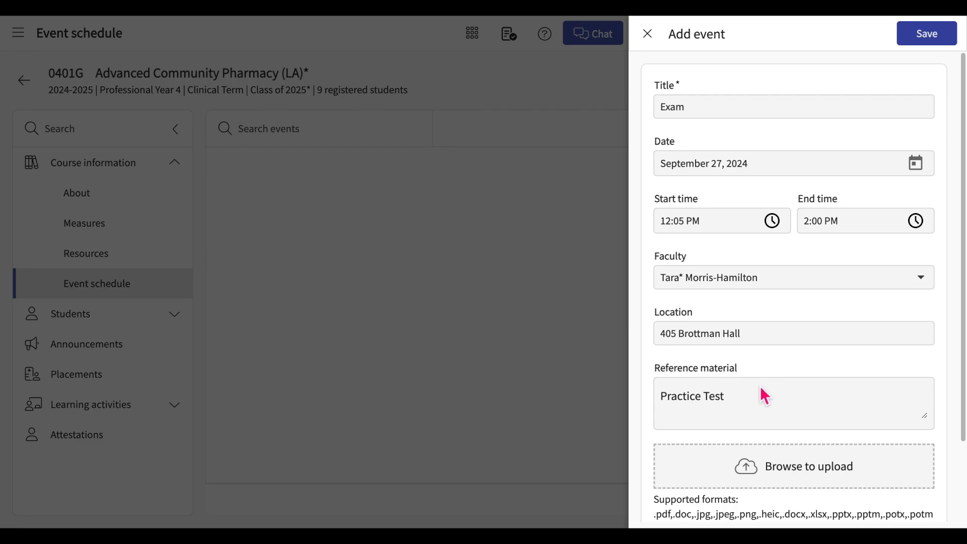
left_click(754, 336)
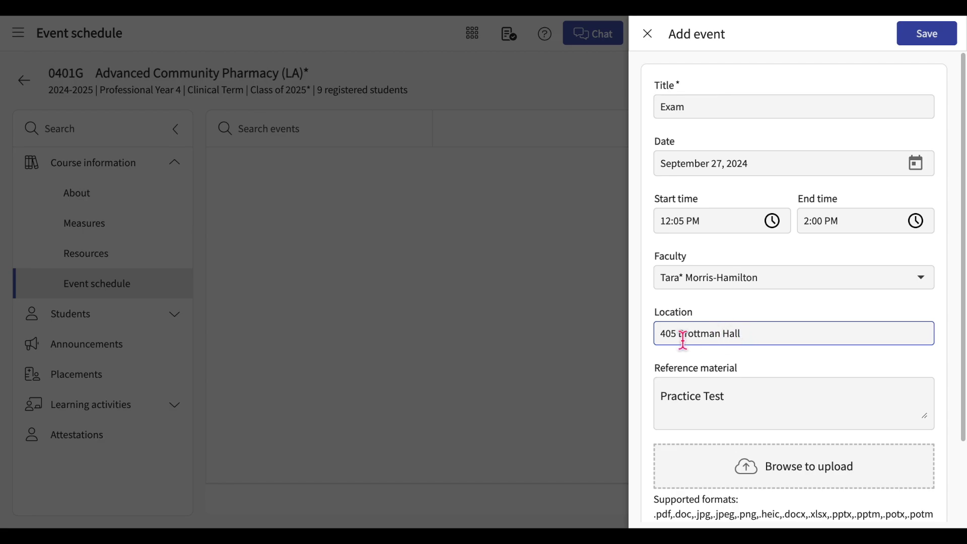
left_click(676, 336)
left_click(766, 331)
left_click(740, 402)
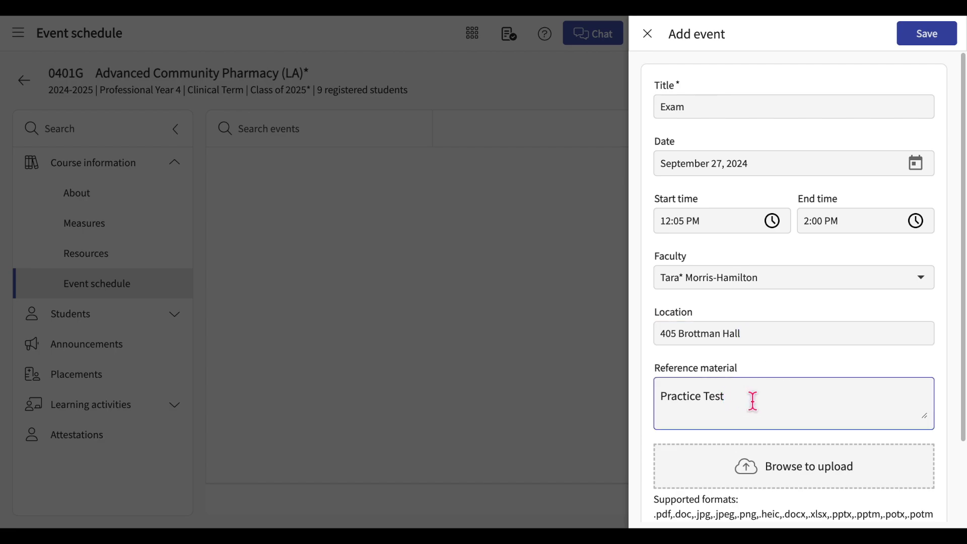
scroll(746, 401, "down", 2)
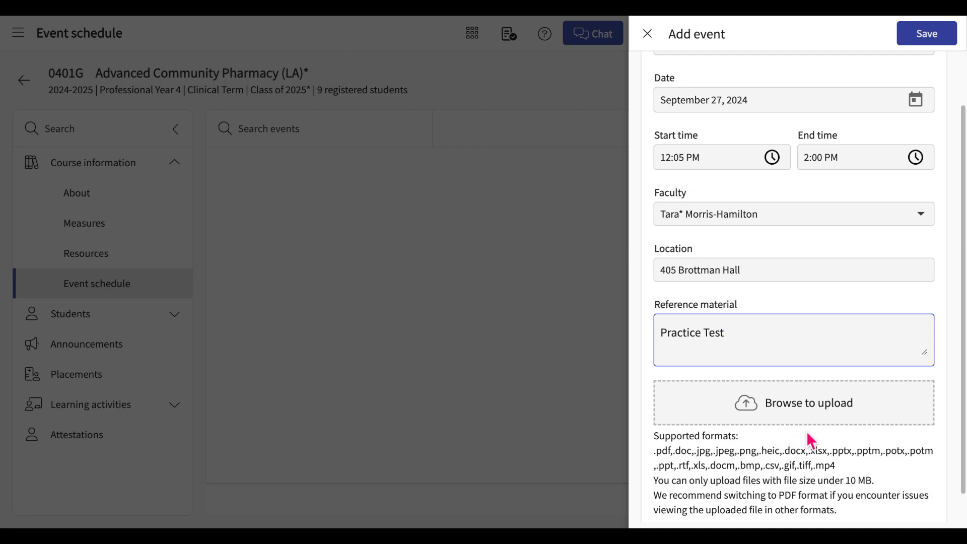
scroll(807, 433, "down", 1)
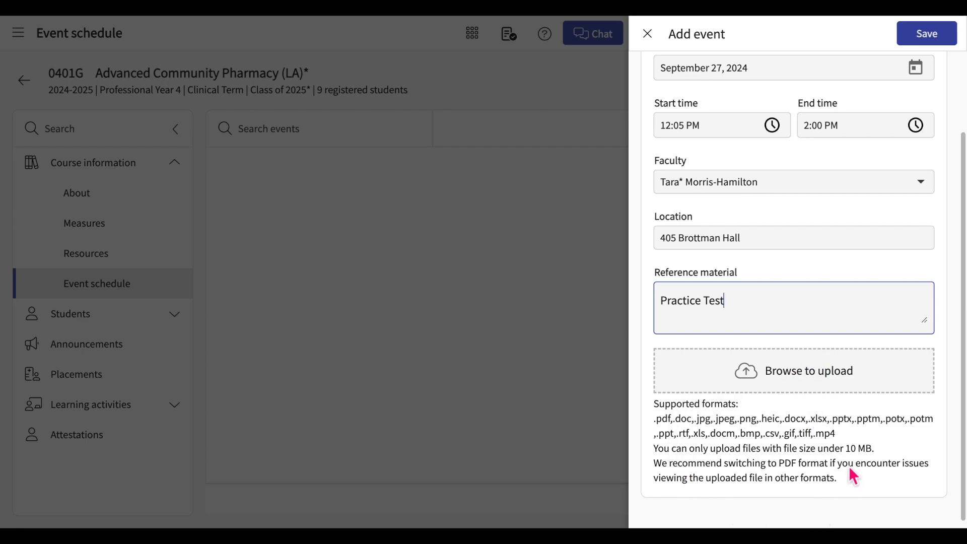
left_click(793, 386)
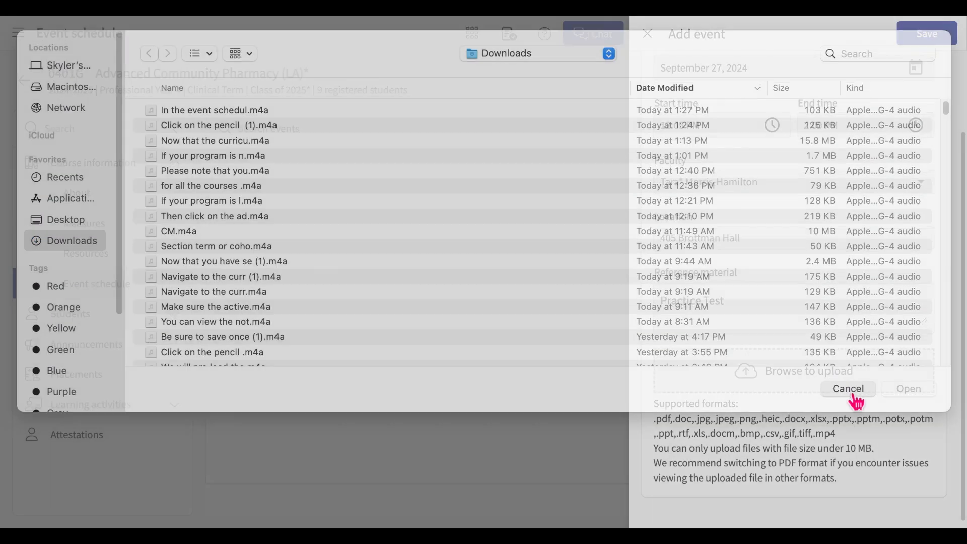
left_click(848, 389)
left_click(746, 307)
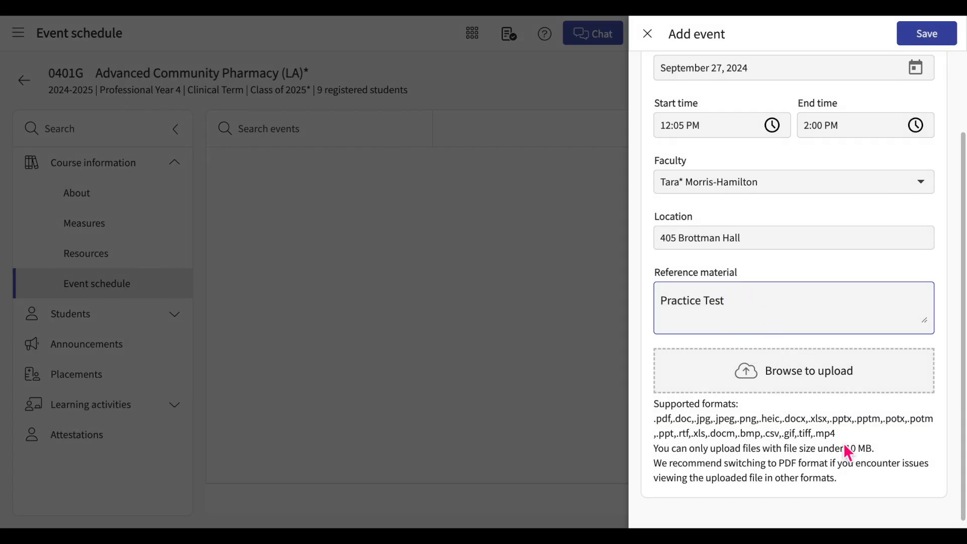
Save the Exam event to the course's event schedule and dismiss the notification
left_click(940, 41)
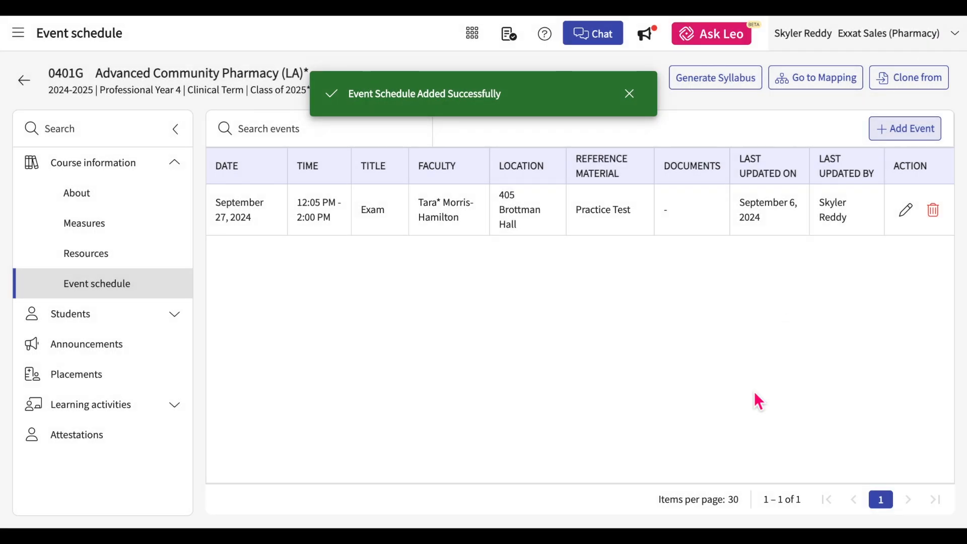
left_click(636, 97)
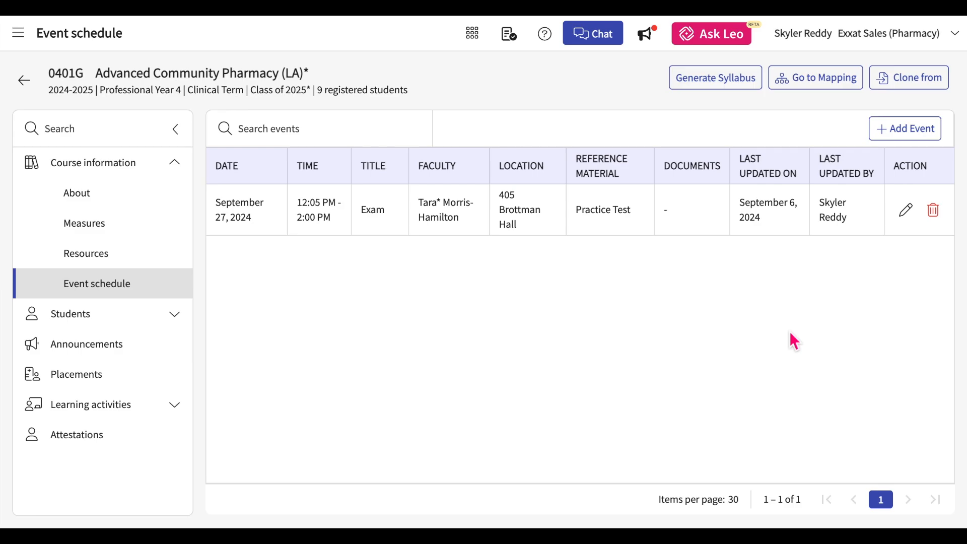
Review the Exam event's edit form and its deletion confirmation, leaving both without changes
left_click(906, 211)
scroll(822, 283, "down", 2)
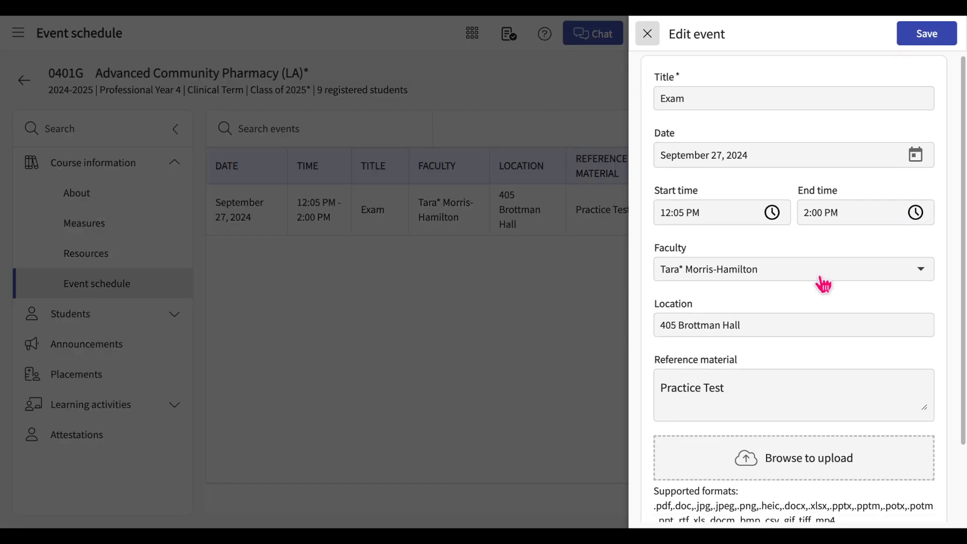
scroll(823, 272, "up", 2)
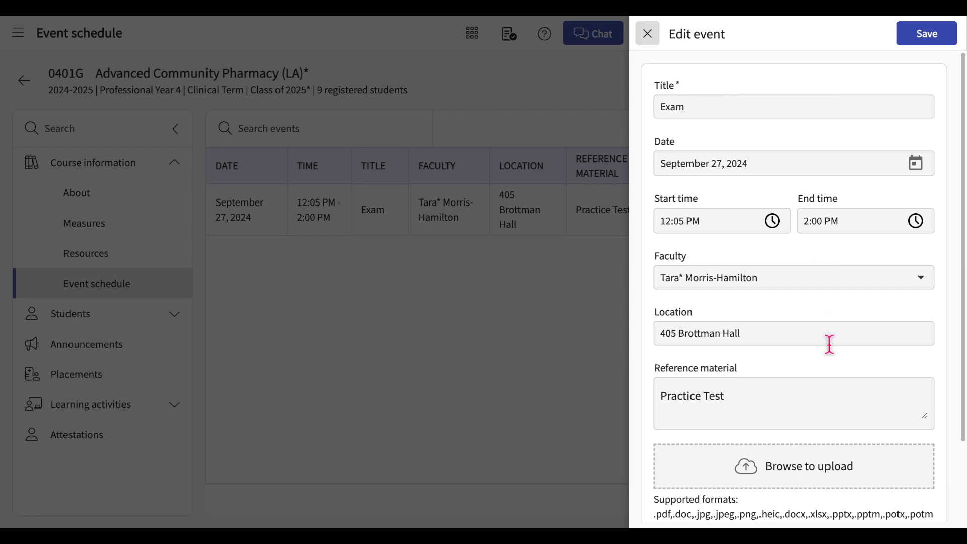
scroll(830, 345, "down", 1)
scroll(828, 341, "down", 2)
left_click(647, 33)
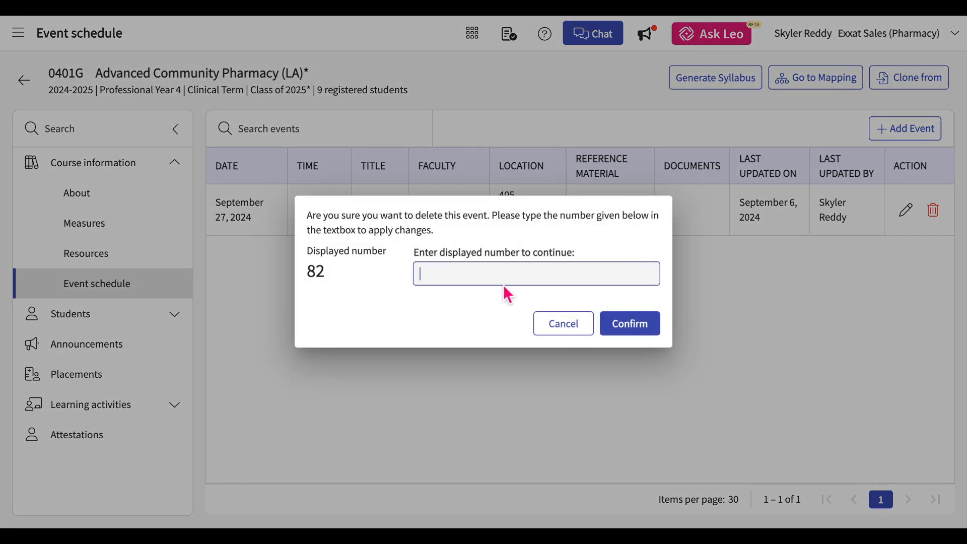
left_click(573, 328)
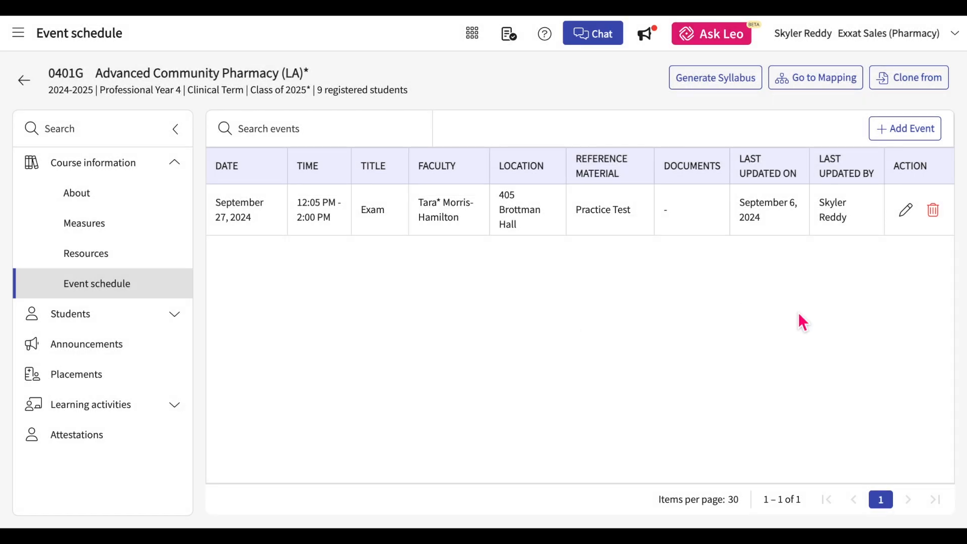
Search the course's event schedule for Exam
left_click(305, 130)
type("Ex")
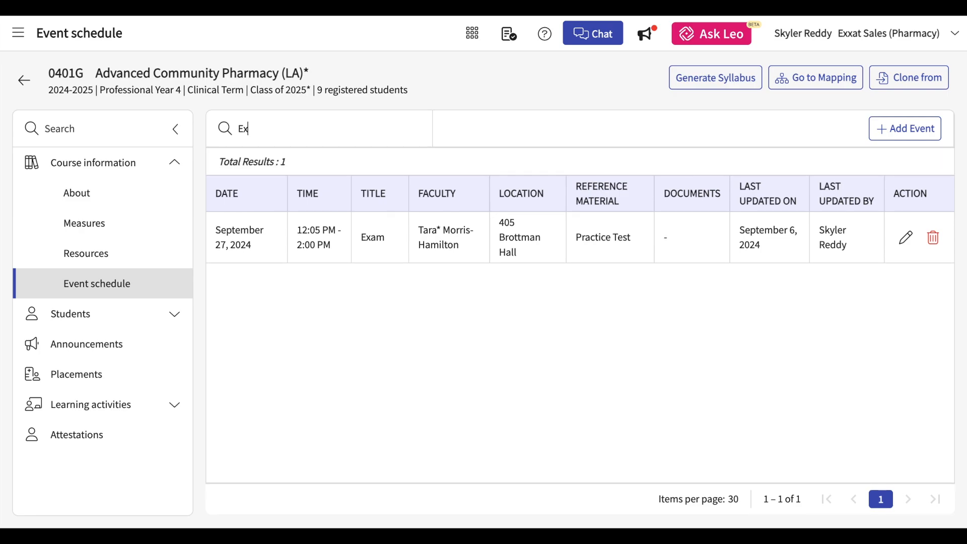
type("am")
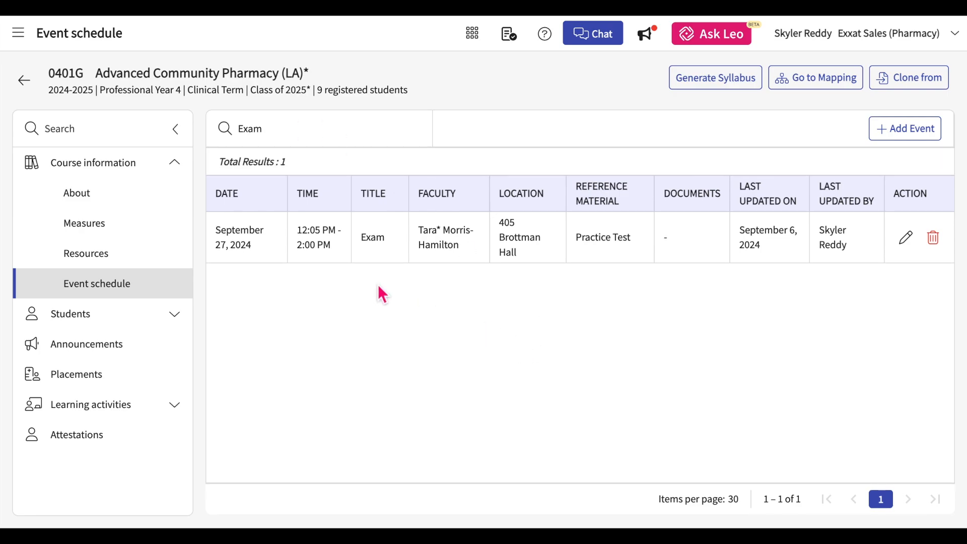
Start a new course objective in the course's measures with code 1, the copied "Expert knowledge of practice" description and the note "New measure"
left_click(125, 231)
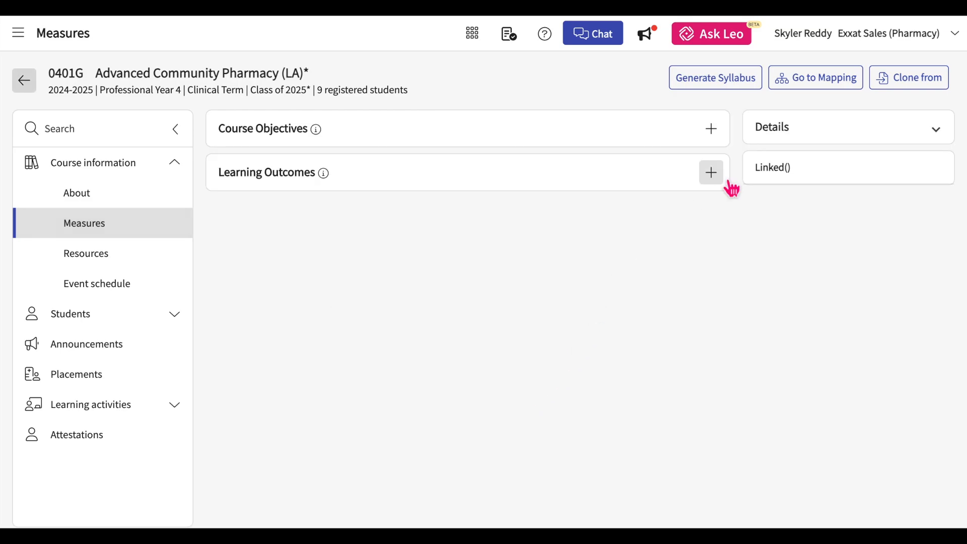
left_click(711, 129)
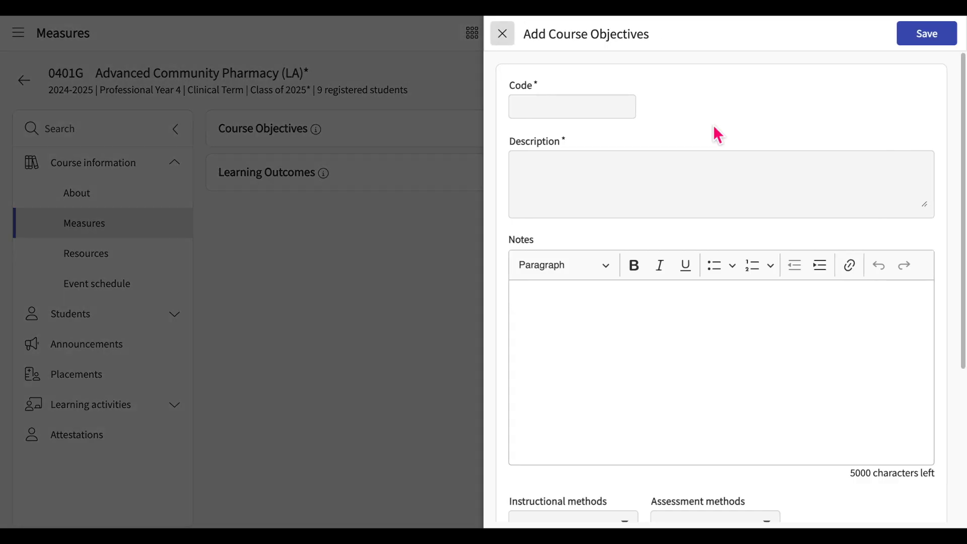
left_click(594, 110)
type("1")
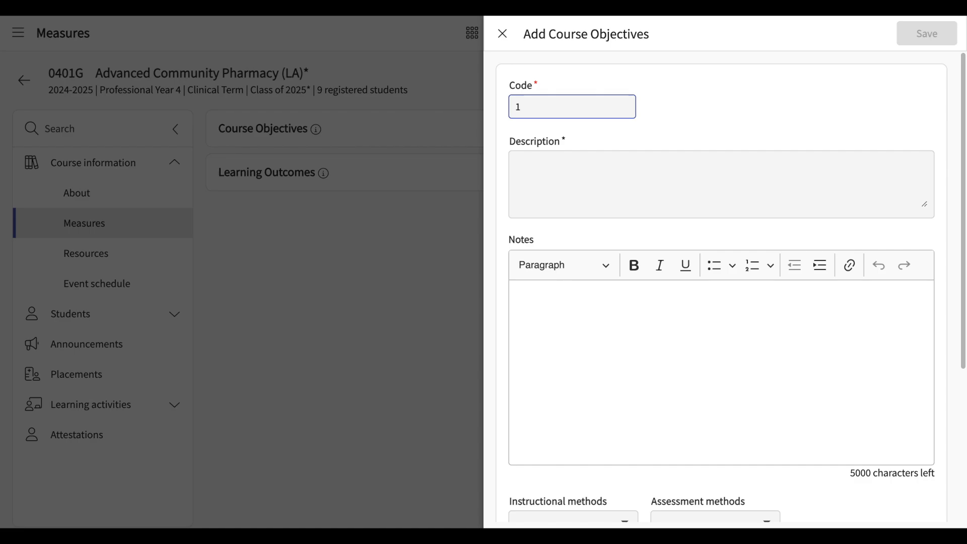
left_click(571, 189)
key("ctrl+v")
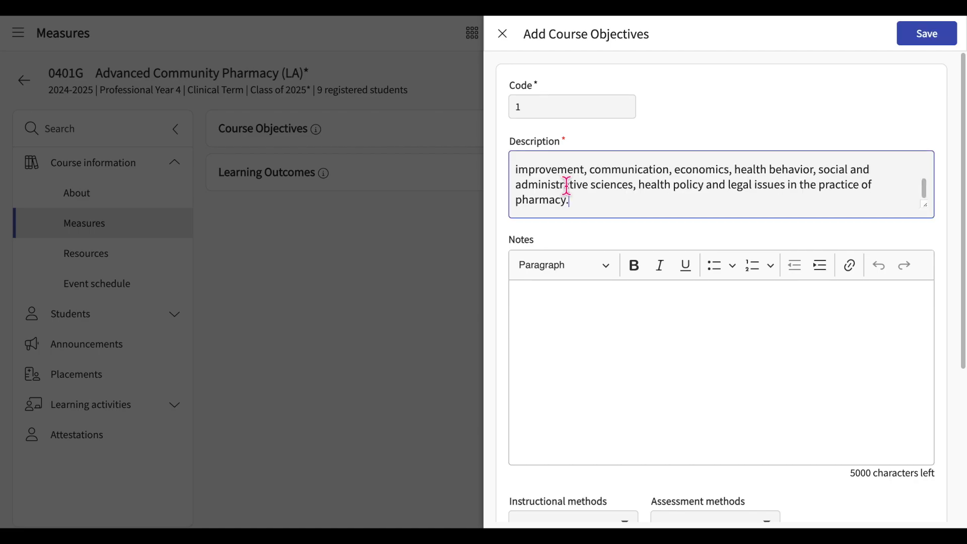
scroll(571, 190, "up", 2)
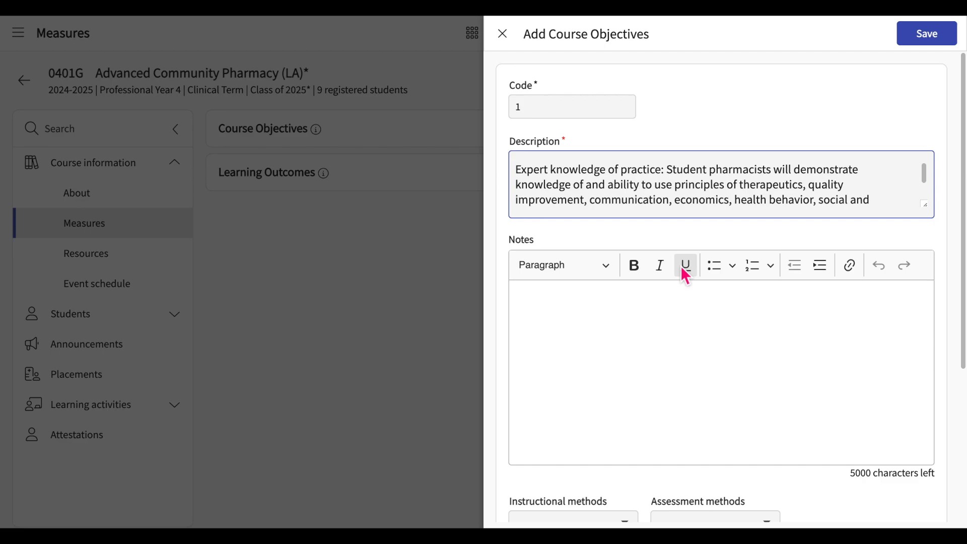
left_click(605, 340)
type("New measure")
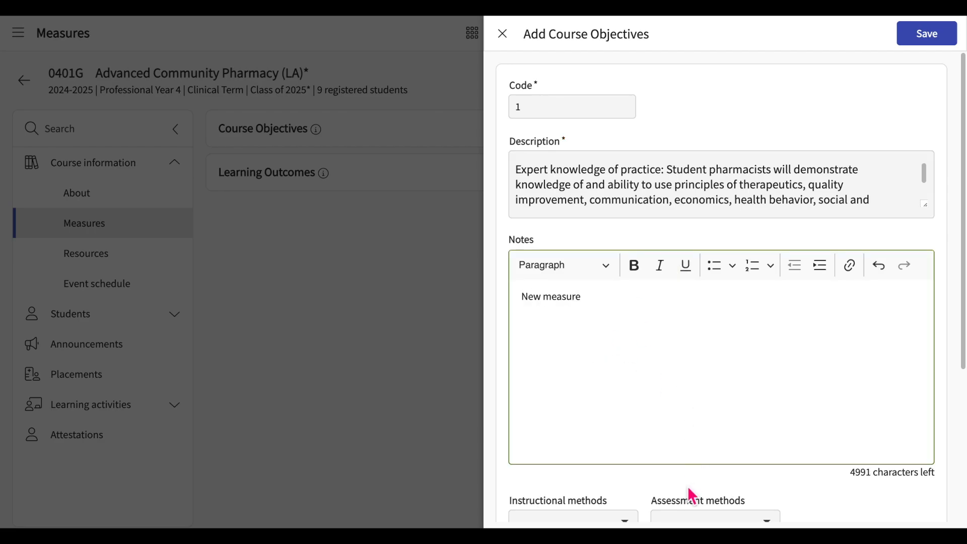
Assign Literature search and Powerpoint presentations as the objective's instructional methods, and Final paper and Blackboard discussions as its assessment methods
scroll(687, 491, "down", 4)
left_click(615, 323)
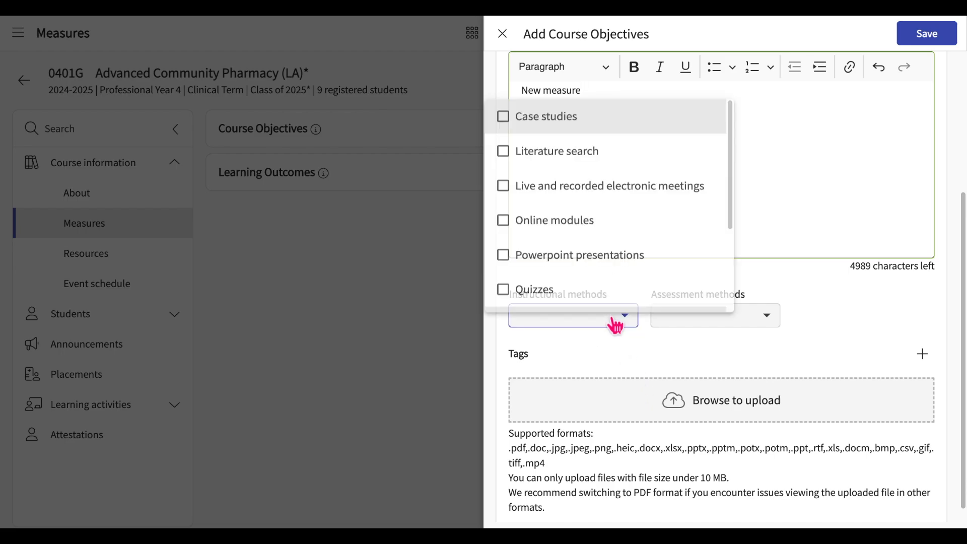
left_click(513, 163)
left_click(562, 272)
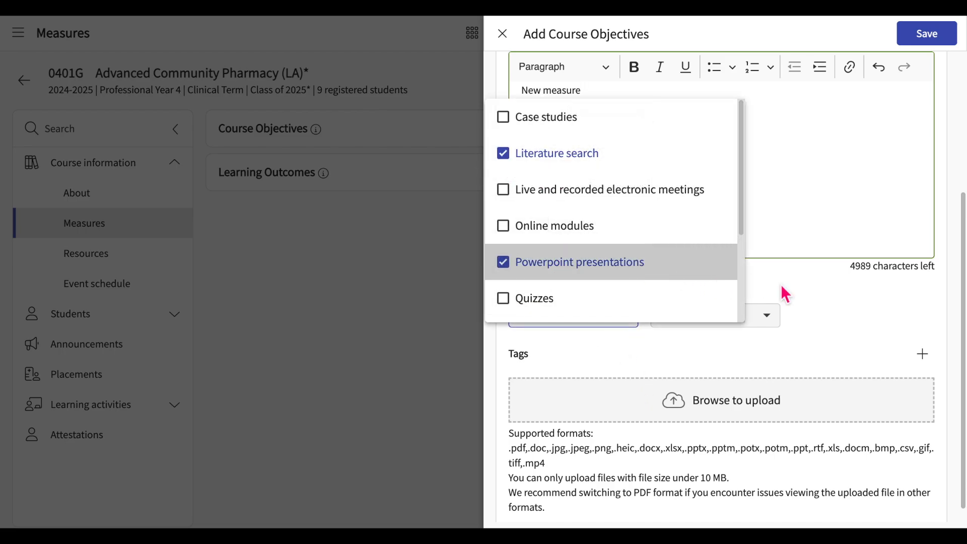
left_click(780, 285)
left_click(720, 315)
left_click(684, 267)
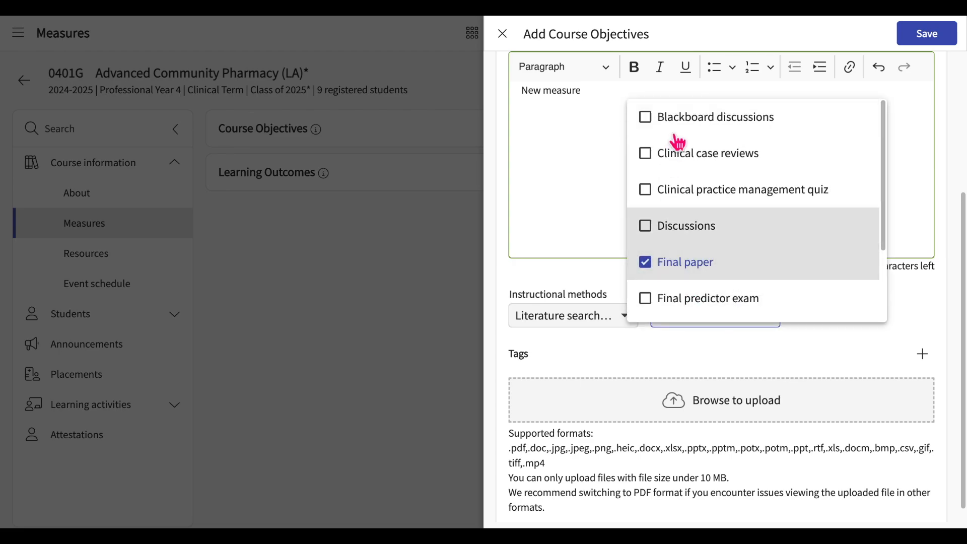
left_click(675, 128)
left_click(598, 349)
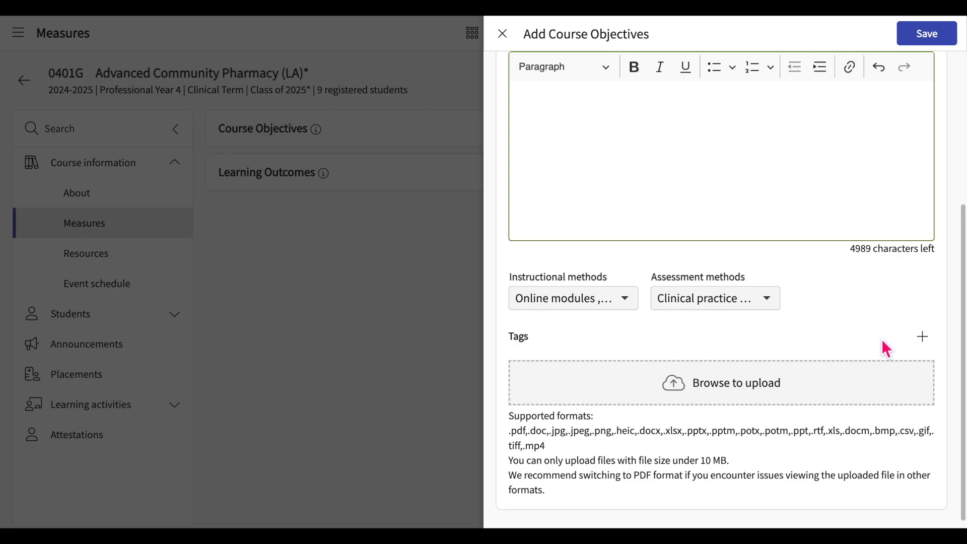
Create a new green tag named Confirmed from the course objective's tag list
left_click(923, 337)
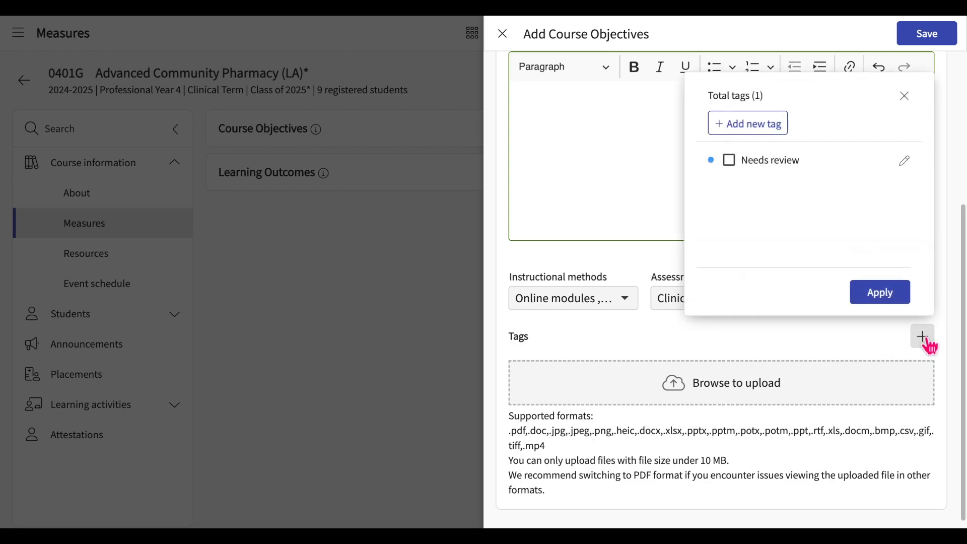
left_click(725, 168)
left_click(762, 128)
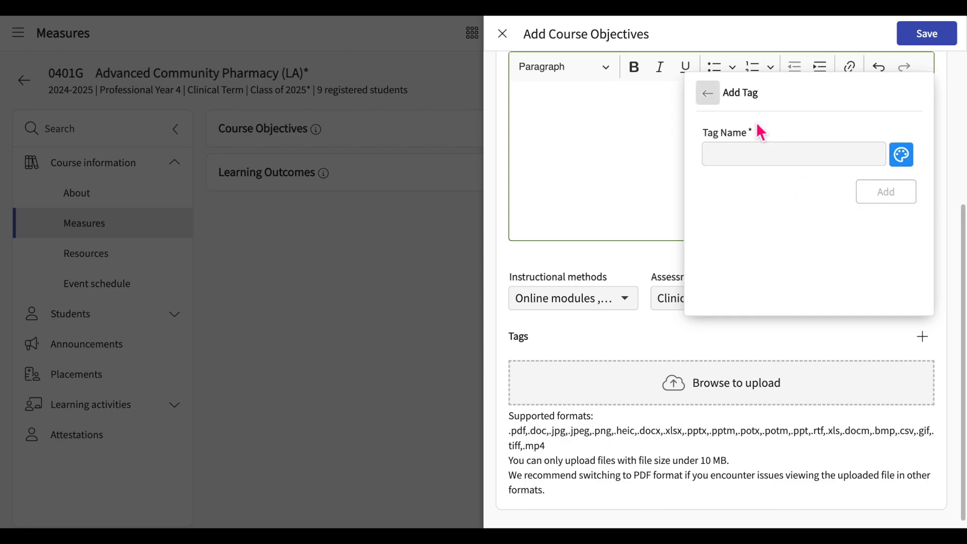
left_click(738, 157)
type("Confir")
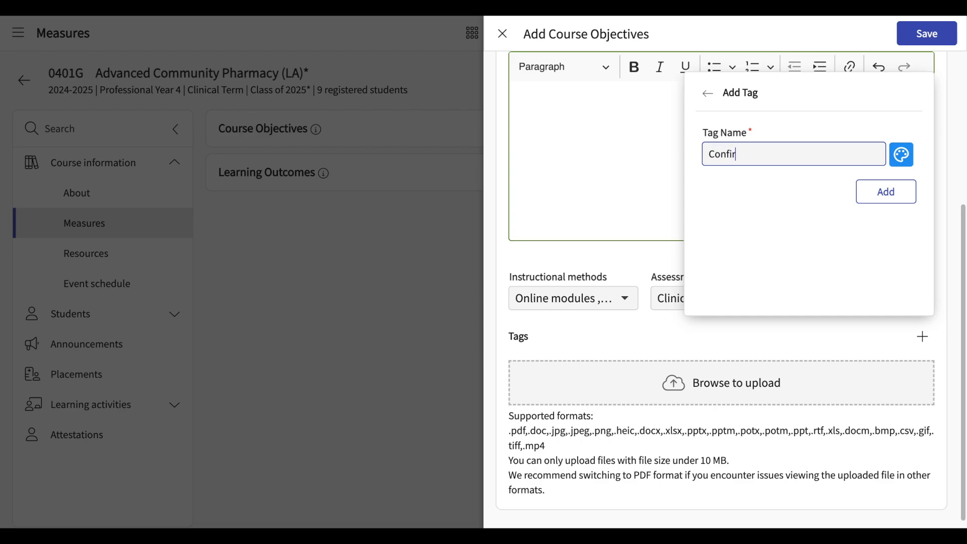
type("med")
left_click(907, 171)
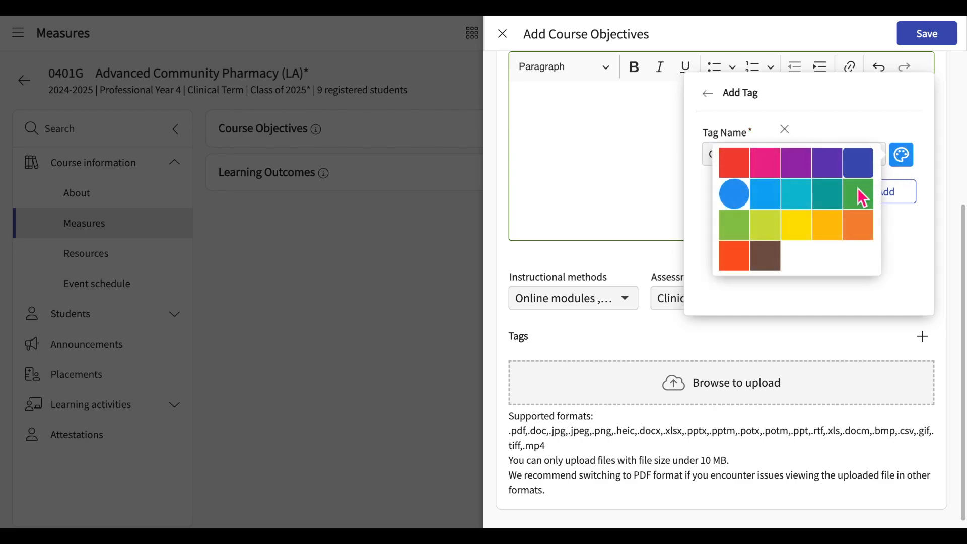
left_click(862, 204)
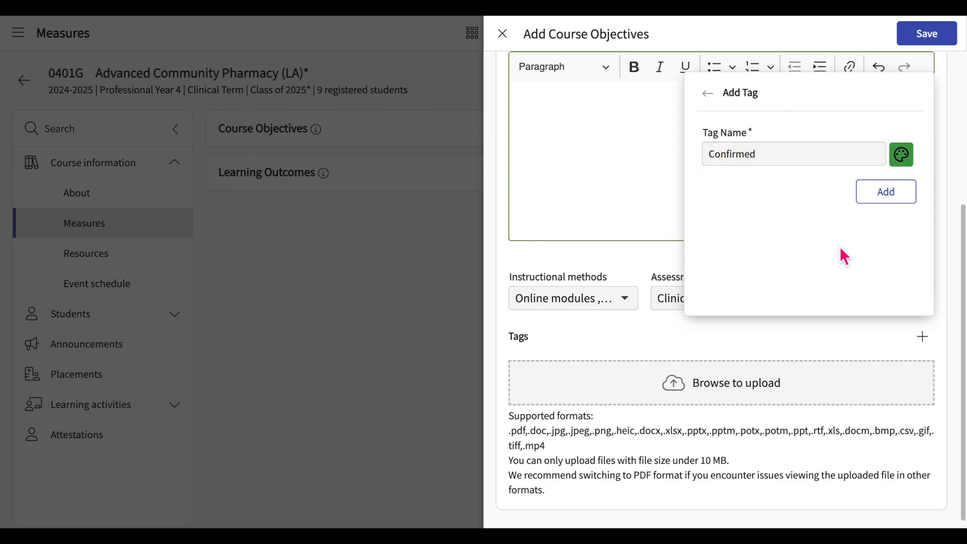
left_click(892, 196)
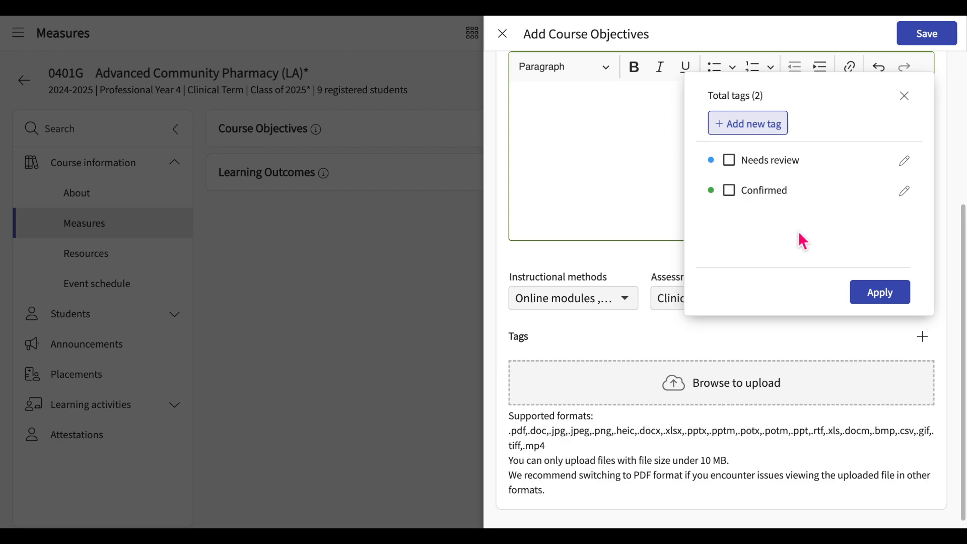
Rename the Needs review tag as Needs Review and apply it to the new course objective
left_click(907, 161)
left_click(741, 160)
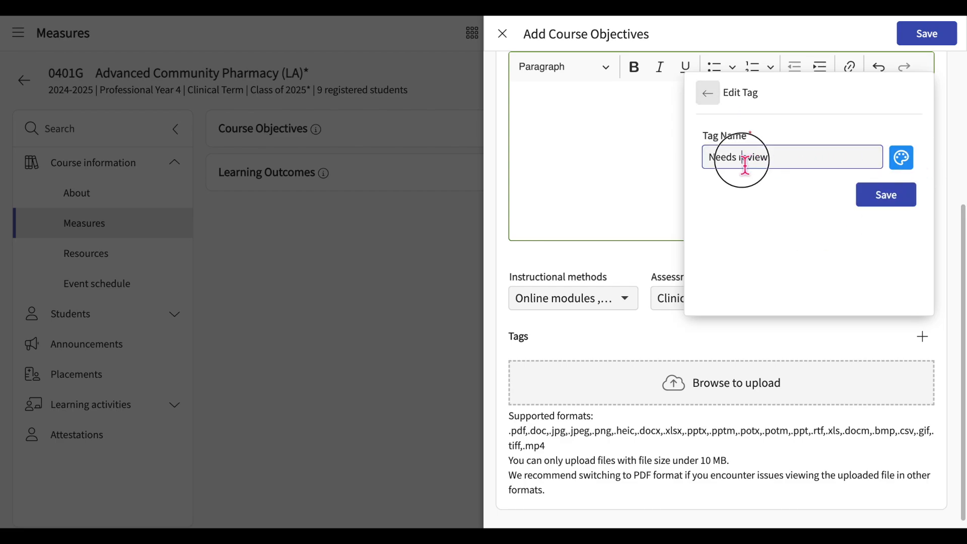
key("BackSpace")
type("R")
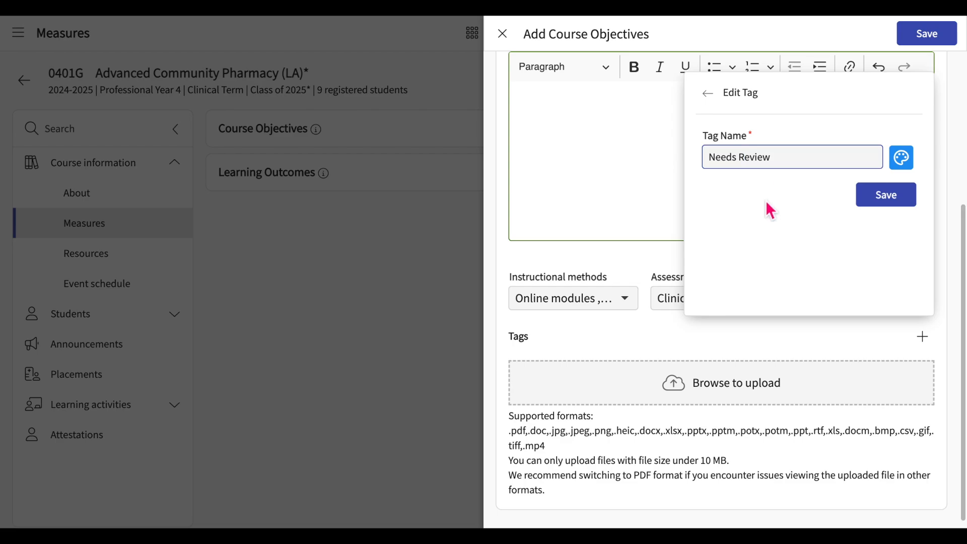
left_click(884, 202)
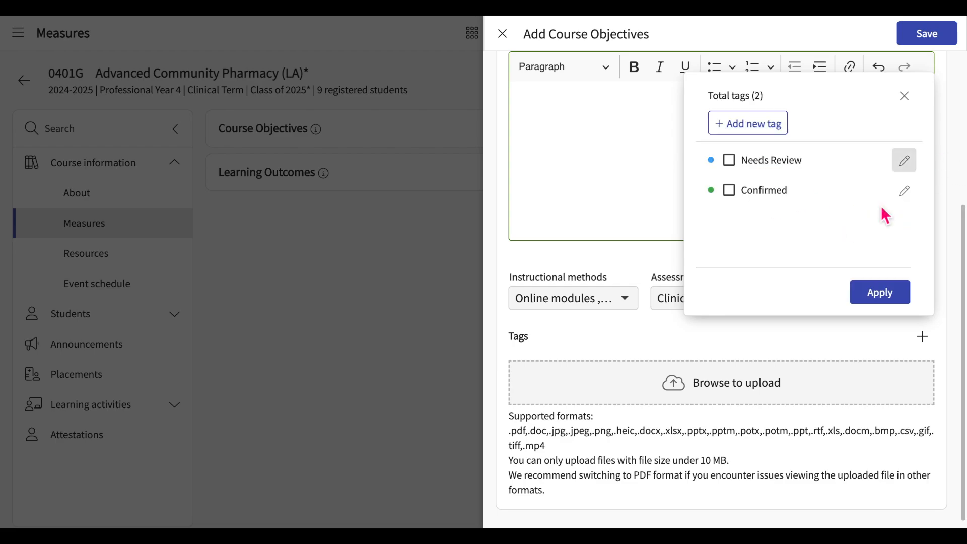
left_click(729, 160)
left_click(901, 296)
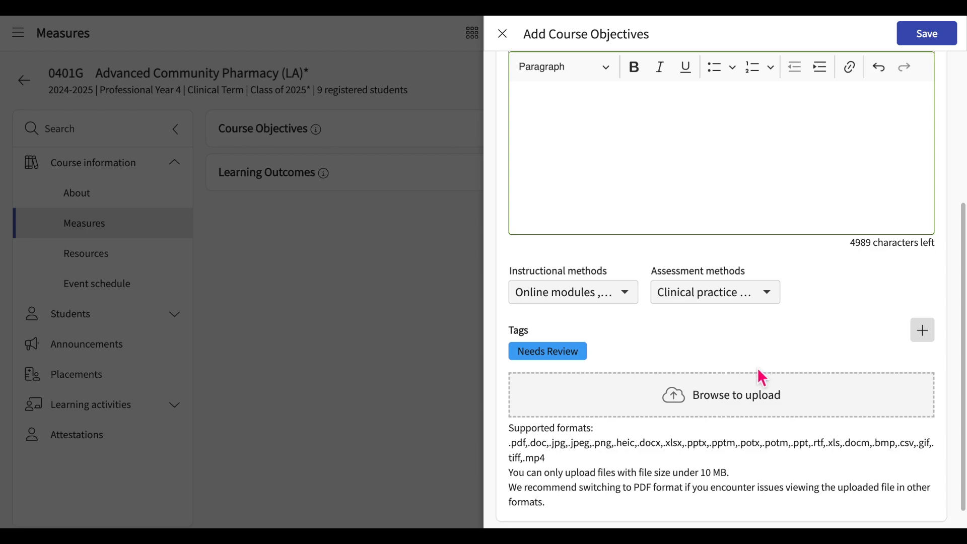
Check the attachment file browser without choosing a file, and save the new course objective
scroll(757, 368, "down", 1)
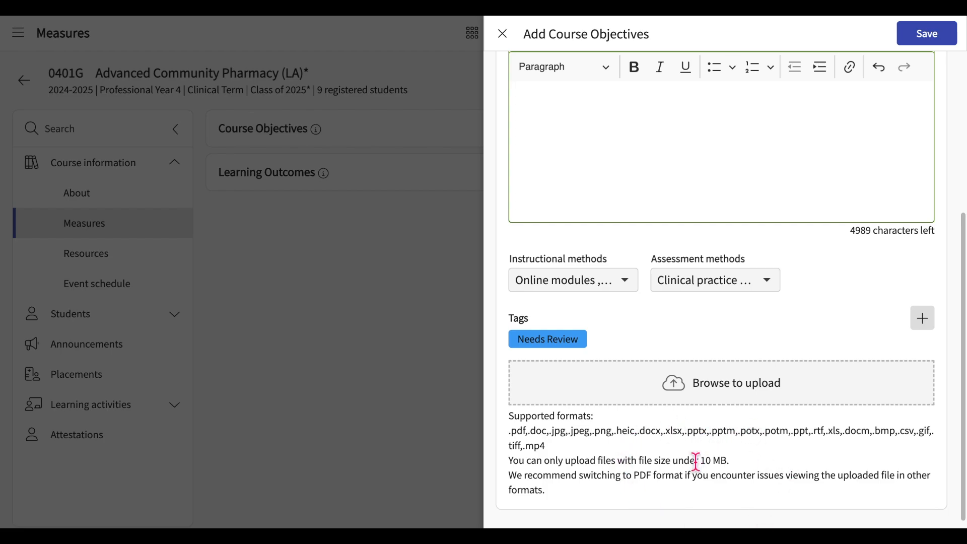
left_click(732, 395)
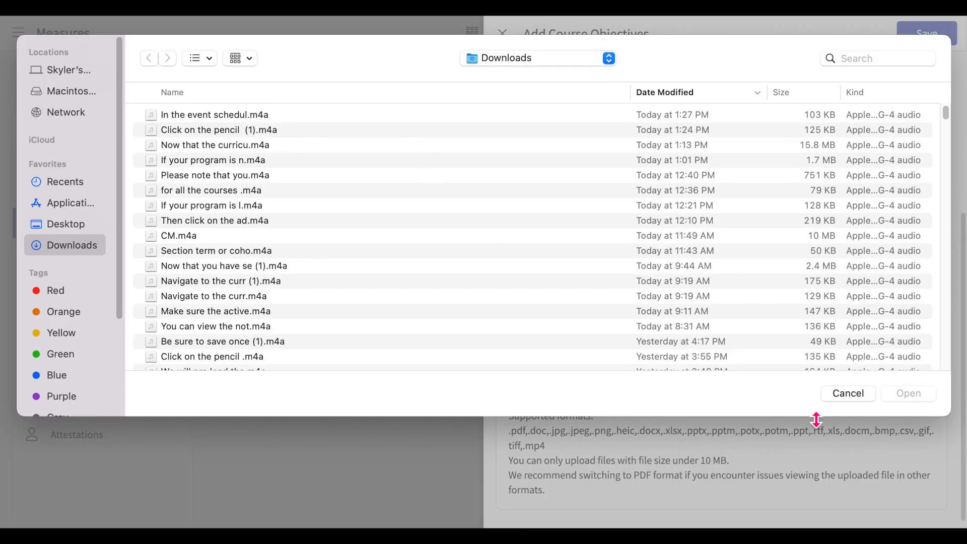
left_click(840, 396)
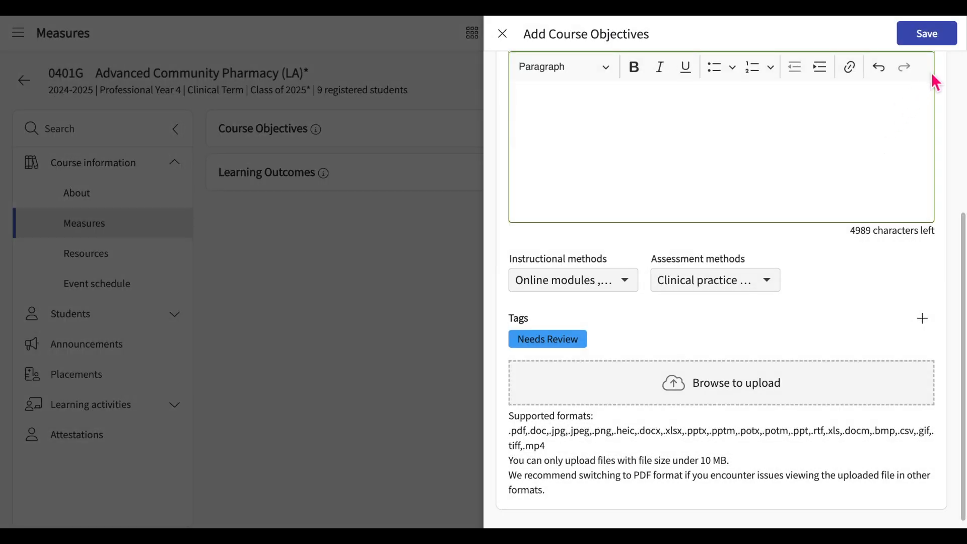
left_click(942, 39)
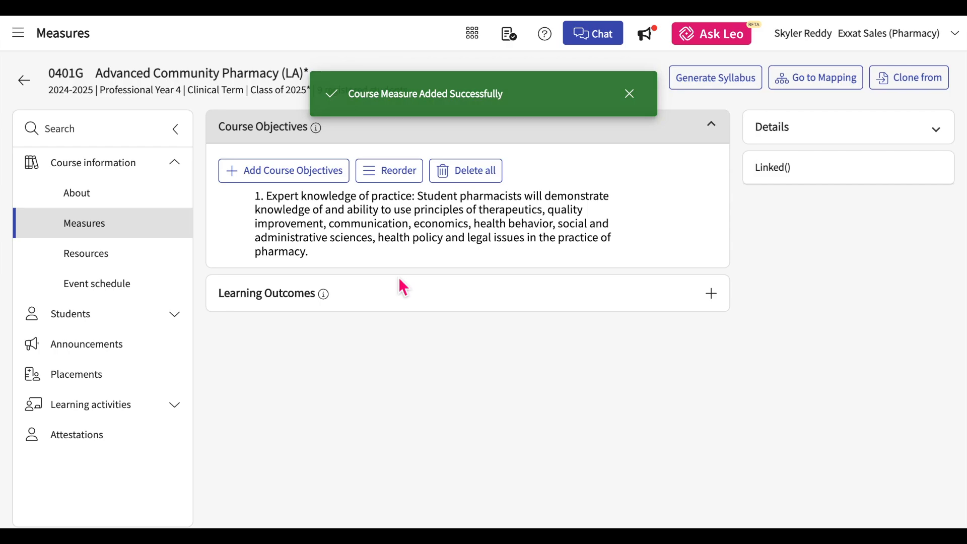
Open course objective 1 for editing to review its notes, methods and tags, and save it
mouse_move(414, 256)
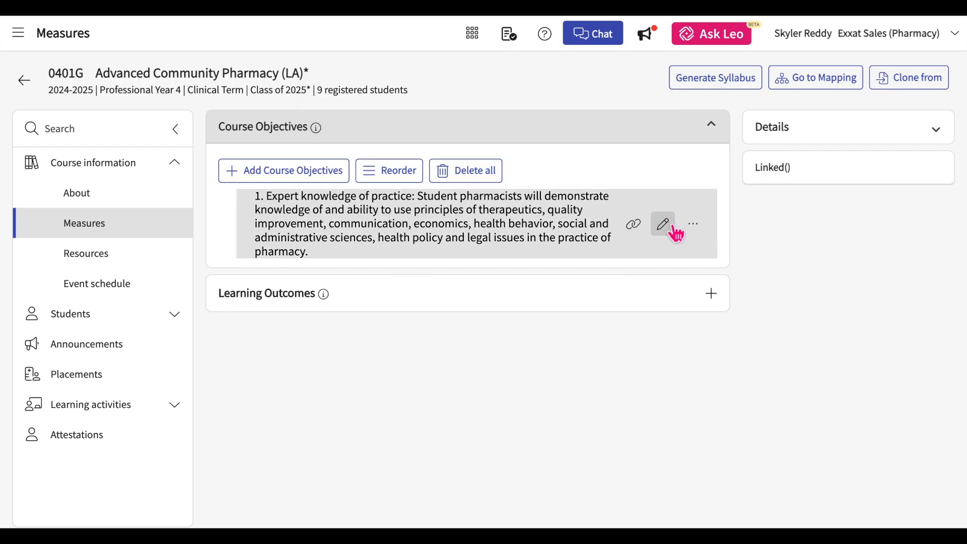
left_click(663, 226)
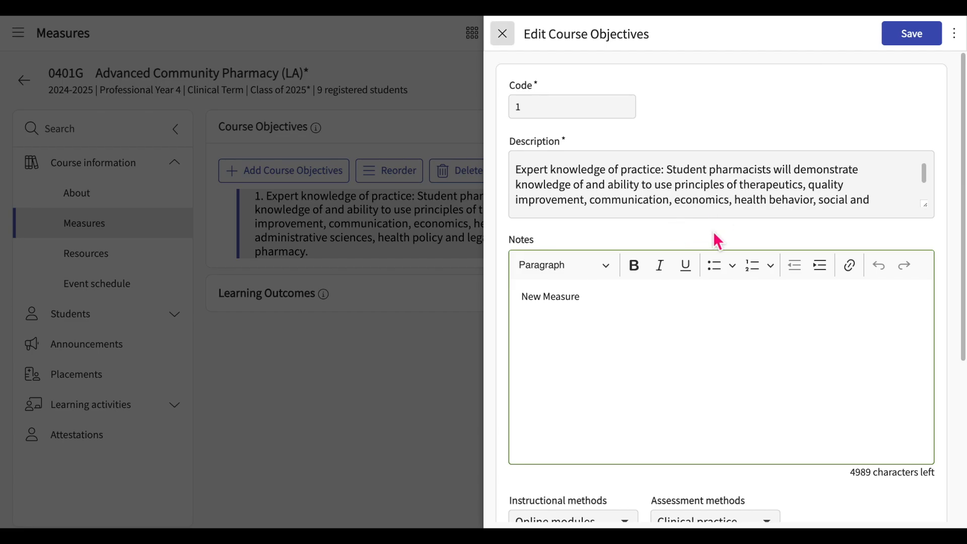
scroll(710, 237, "down", 1)
scroll(705, 217, "down", 4)
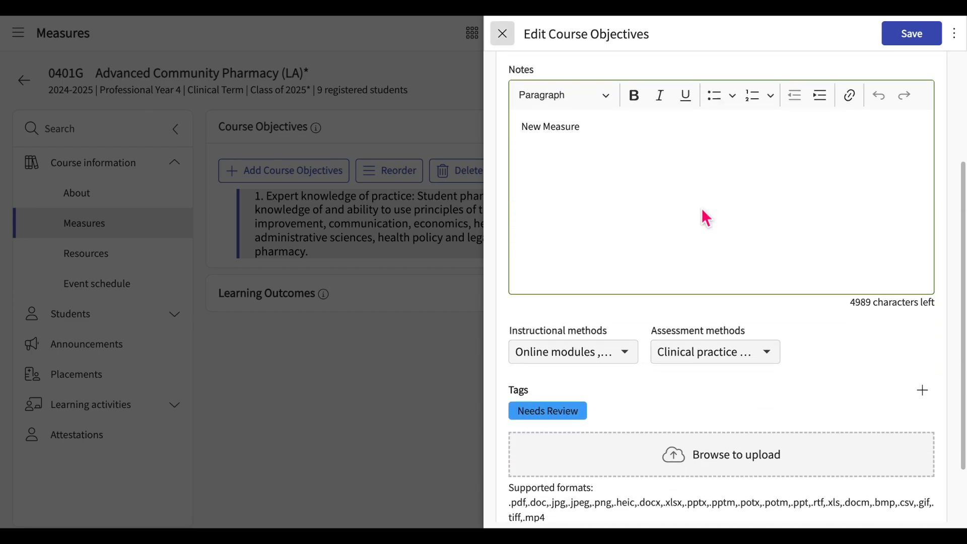
scroll(702, 211, "up", 5)
left_click(922, 35)
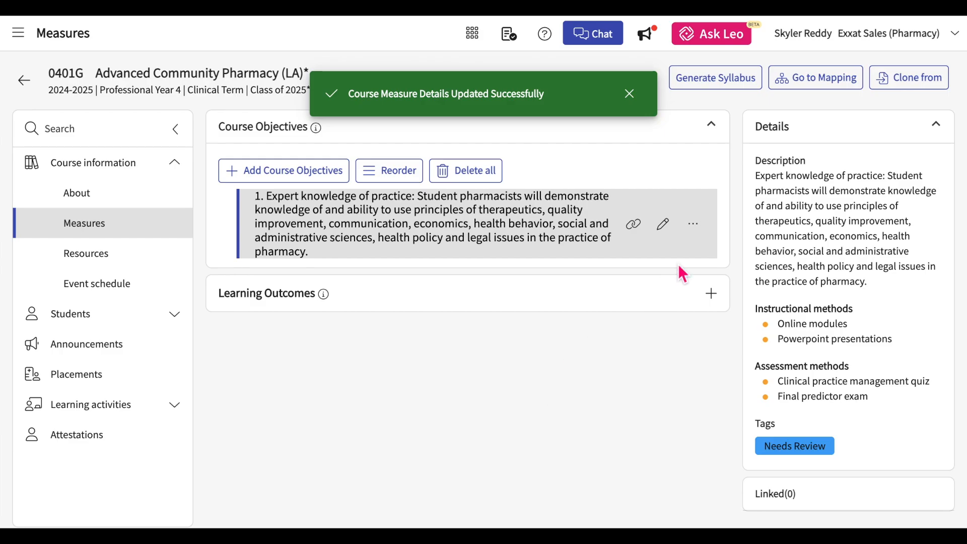
left_click(670, 231)
left_click(956, 34)
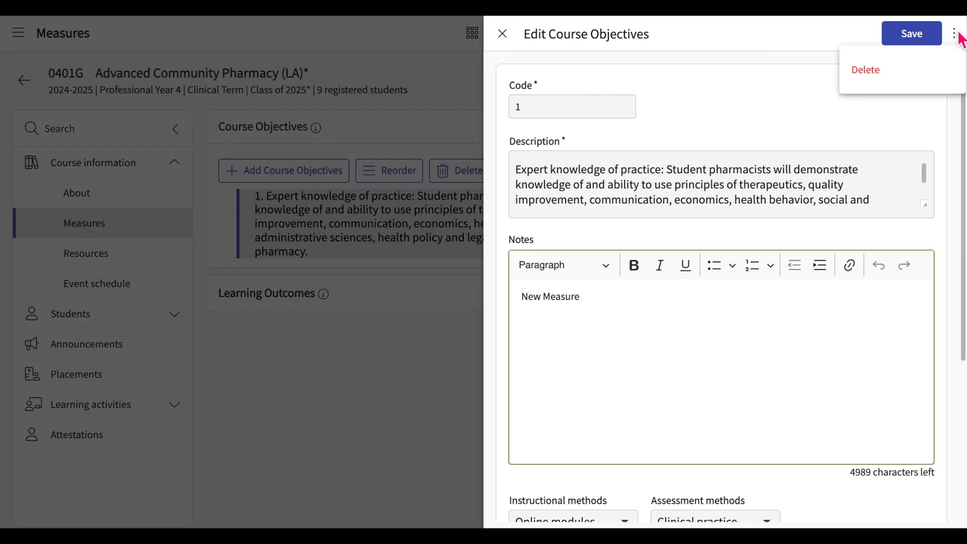
left_click(875, 85)
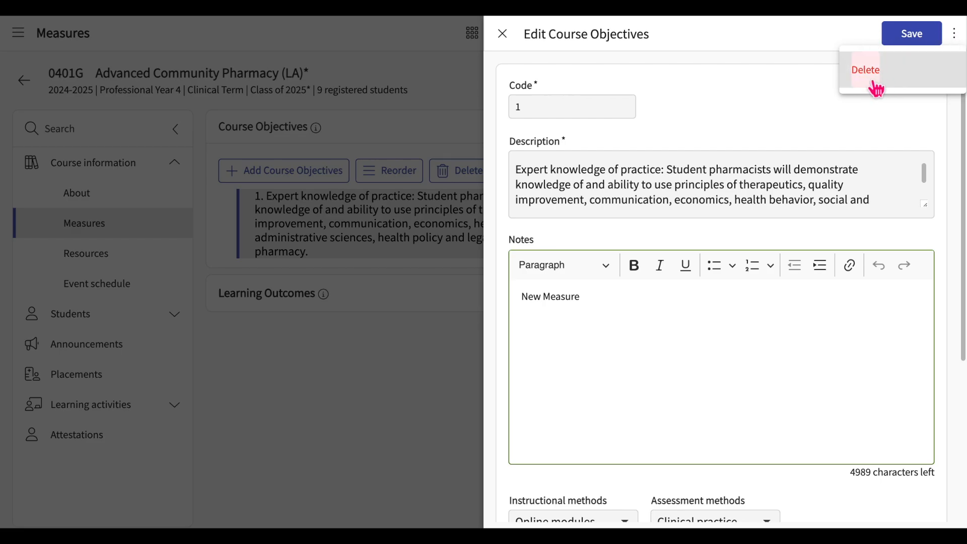
left_click(505, 40)
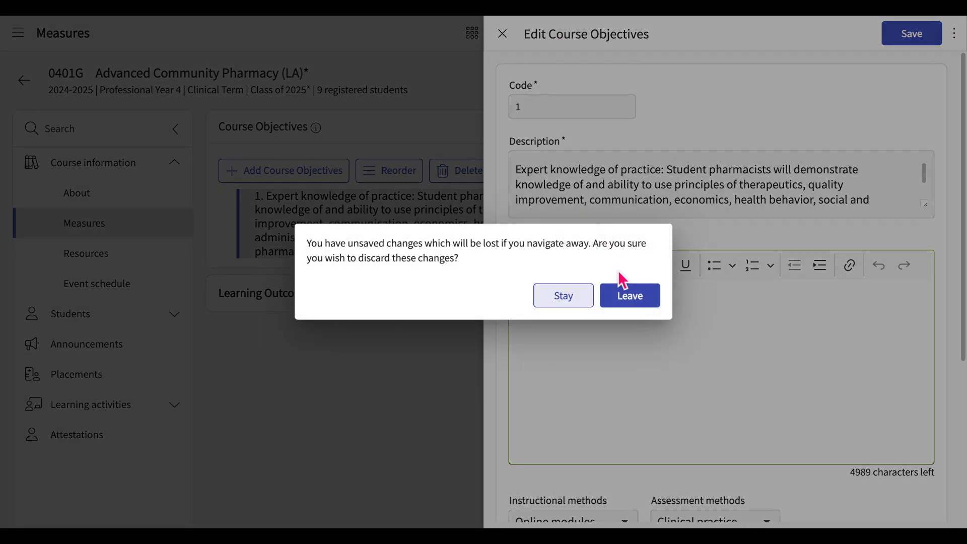
left_click(625, 292)
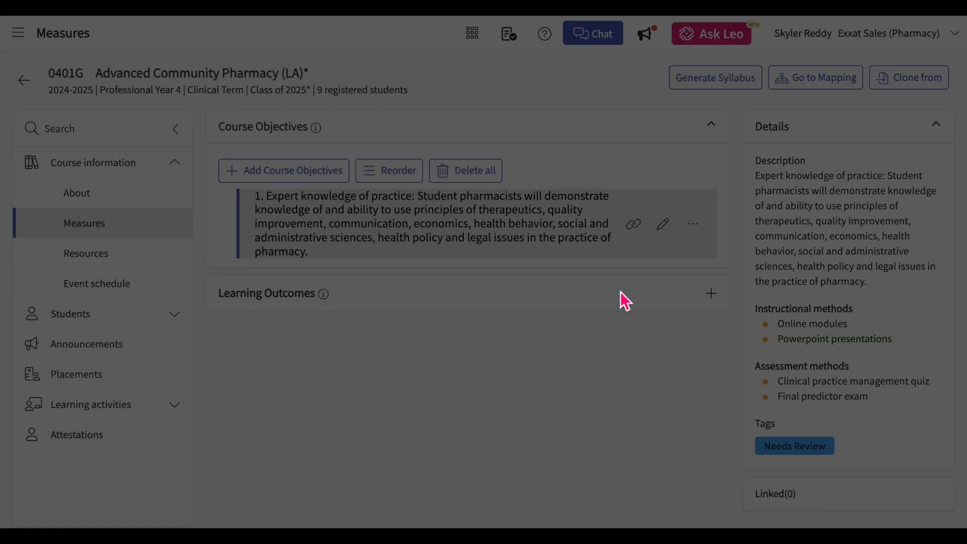
Add a child objective under course objective 1 with code 1A and the same "Expert knowledge of practice" description
left_click(700, 228)
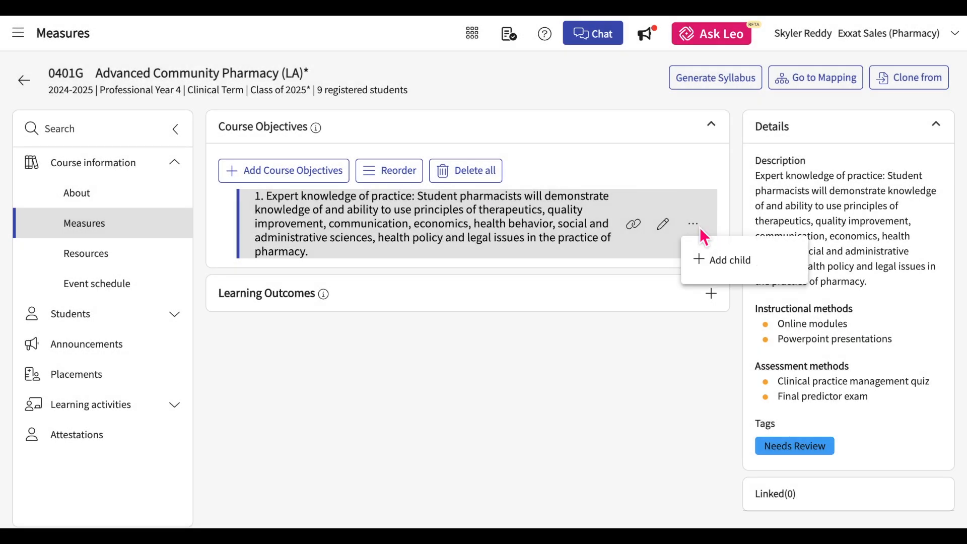
left_click(715, 268)
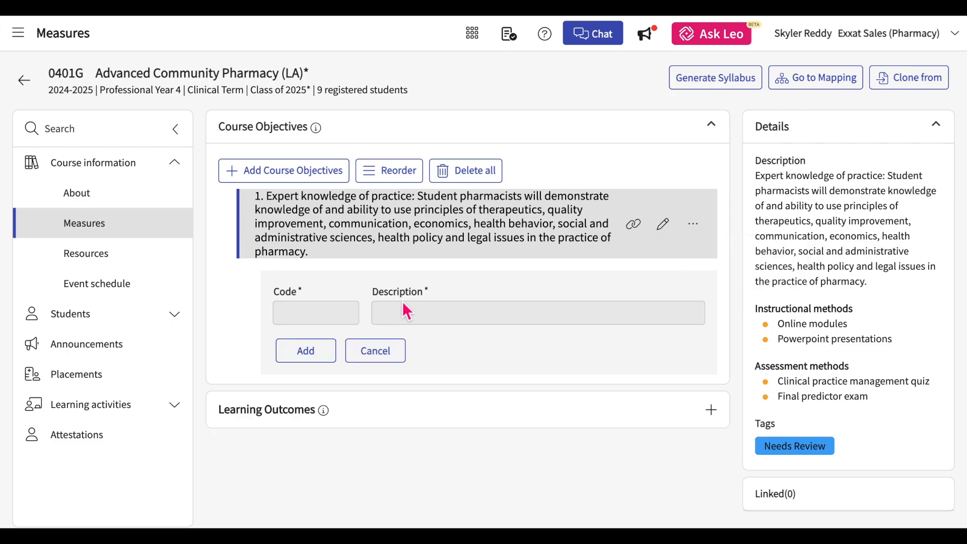
left_click(331, 317)
type("1A")
left_click(412, 314)
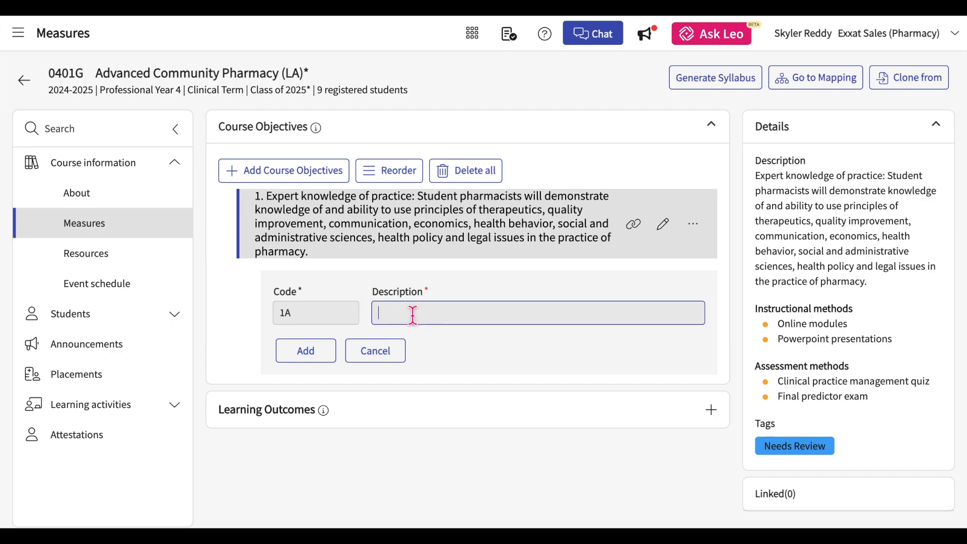
type("Expert knowledge of practice: Student pharmacists will demonstrate knowledge of and ability to use principles of therapeutics, quality improvement, communication, economics, health behavior, social and administrative sciences, health policy and legal issues in the practice of pharmacy.")
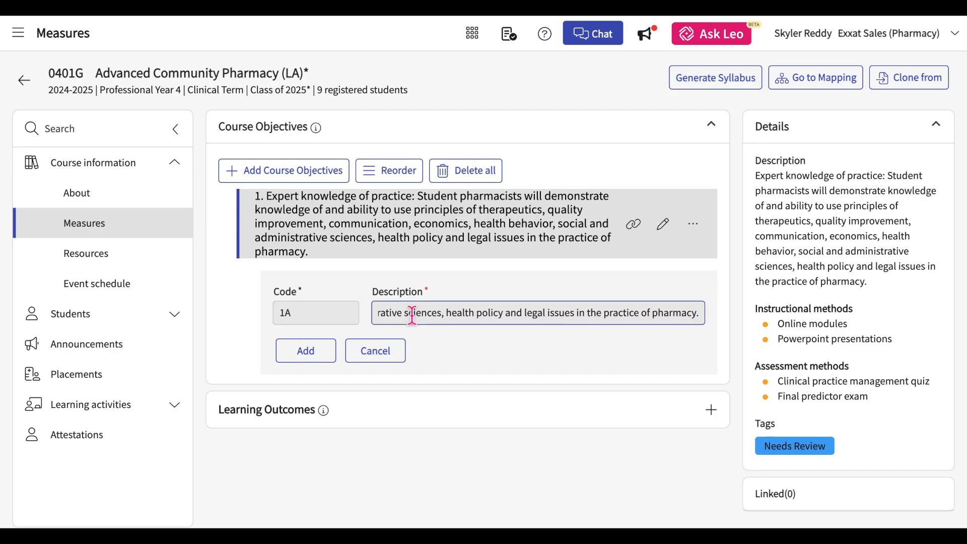
left_click(323, 359)
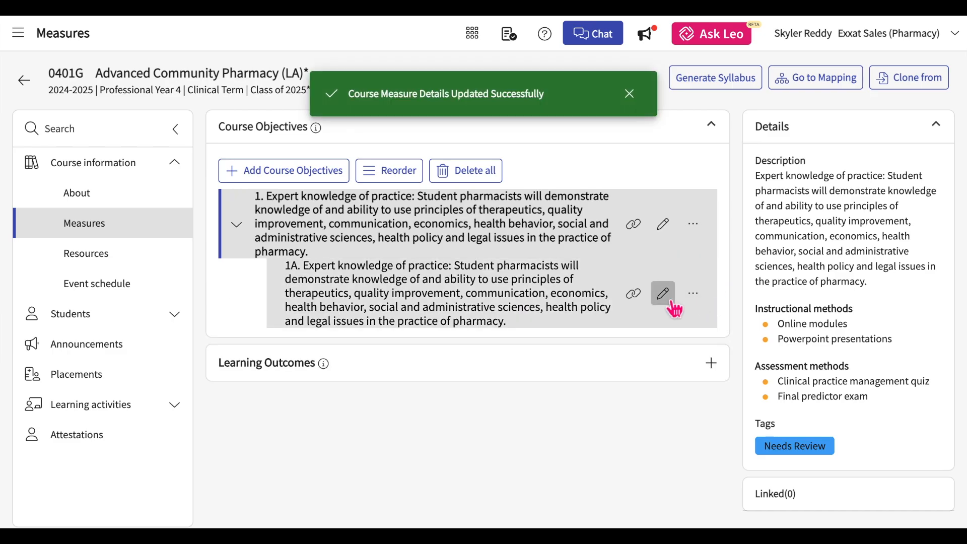
Open child objective 1A for editing to review its details, and save it
left_click(664, 294)
scroll(889, 126, "down", 1)
left_click(912, 36)
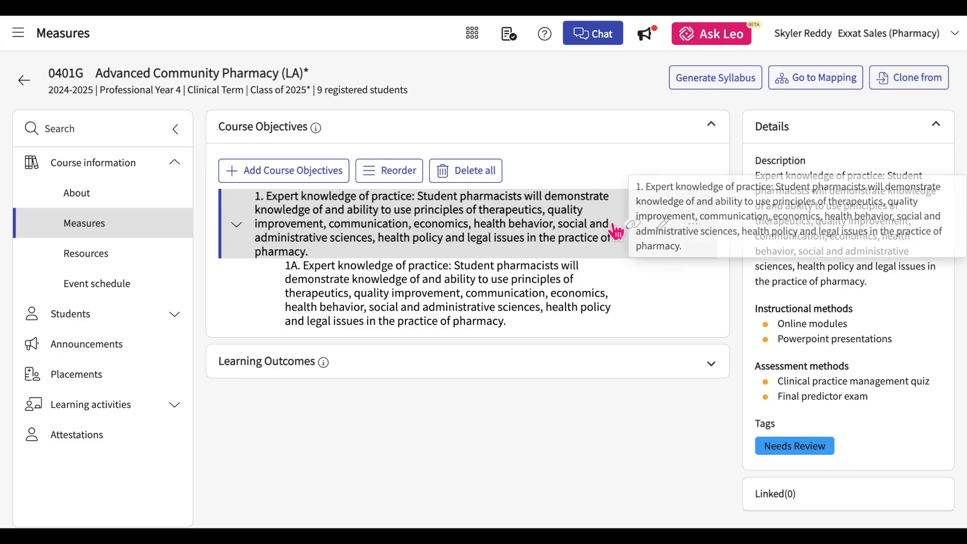
Link course objective 1 to the Exam course event and to learning outcome 1 on administering pharmaceutical intervention, and save
left_click(631, 230)
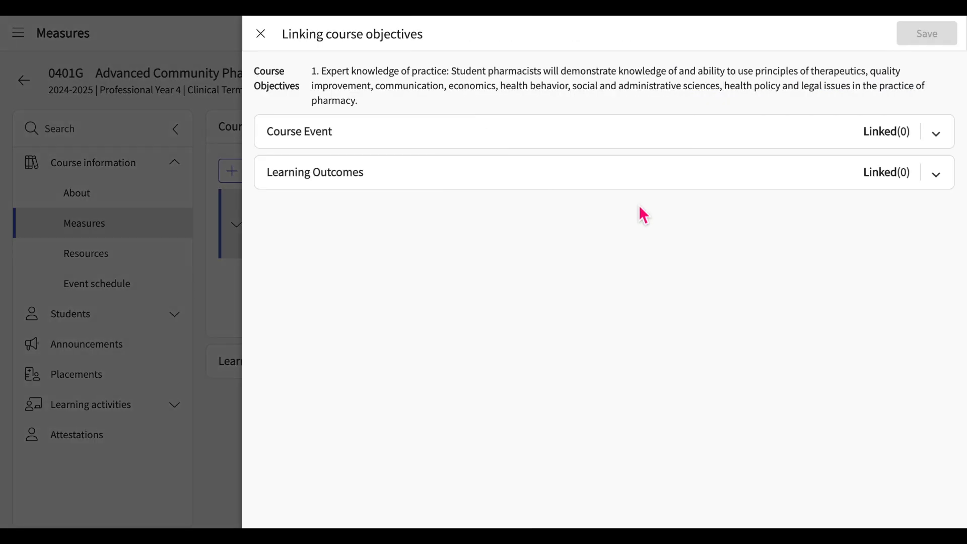
left_click(733, 145)
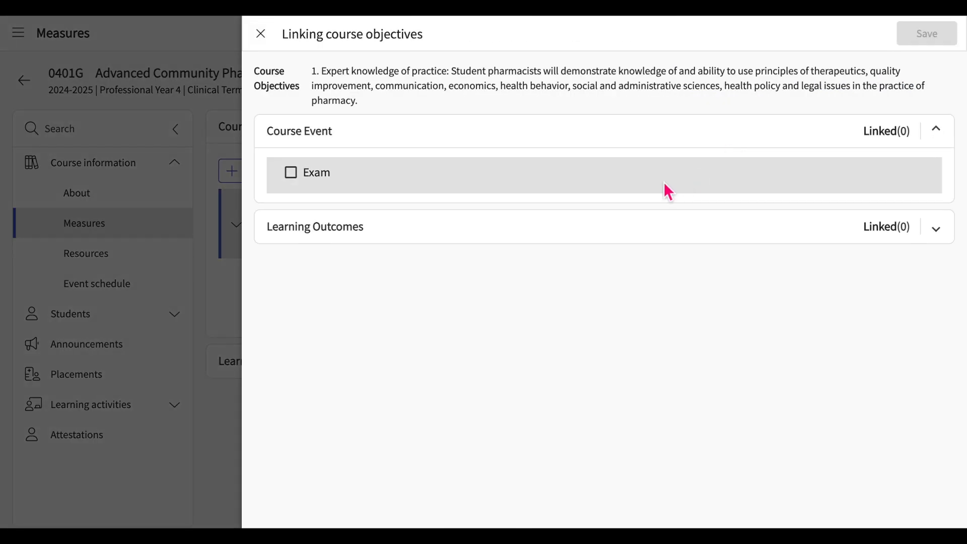
left_click(334, 182)
left_click(372, 242)
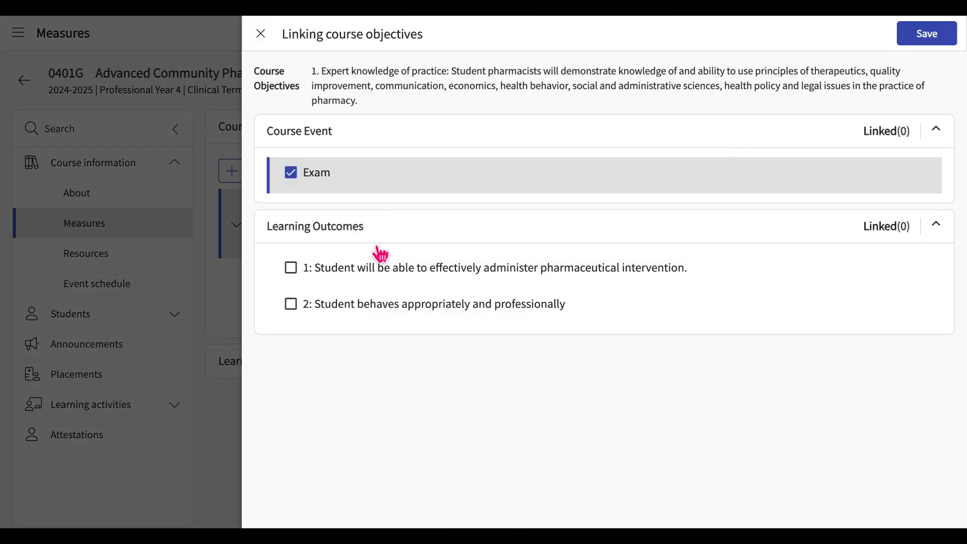
left_click(369, 270)
left_click(930, 39)
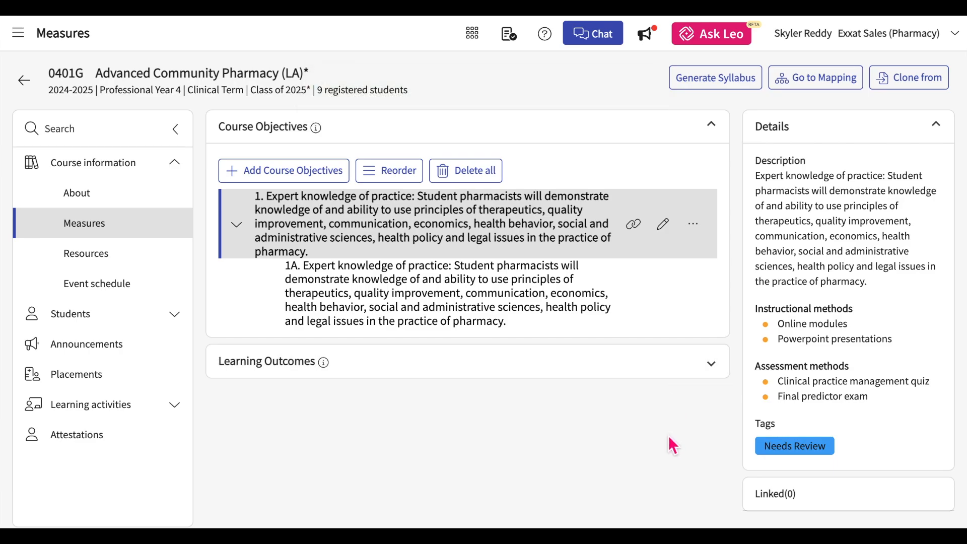
Review course objective 1's details, including its methods, tag and linked items, and open its attached documents
left_click(524, 233)
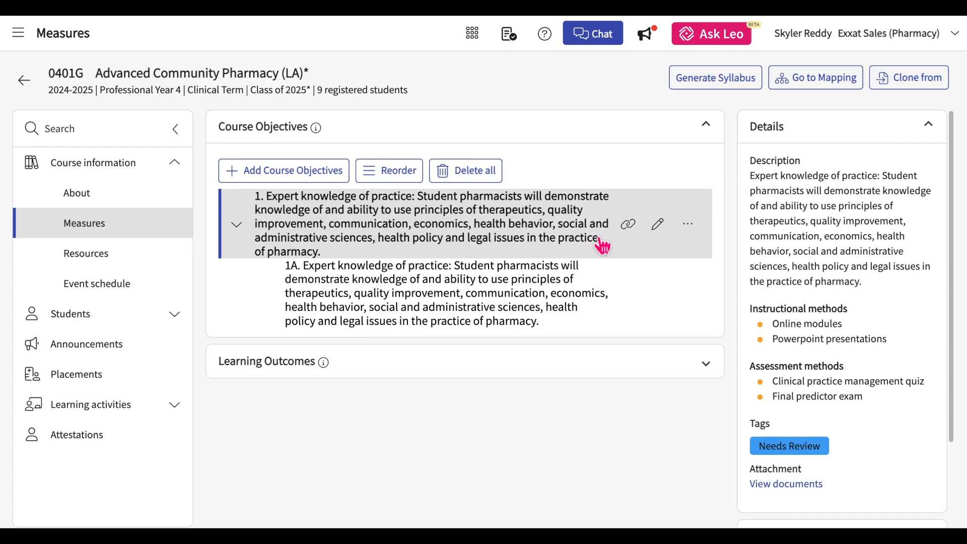
scroll(803, 278, "down", 3)
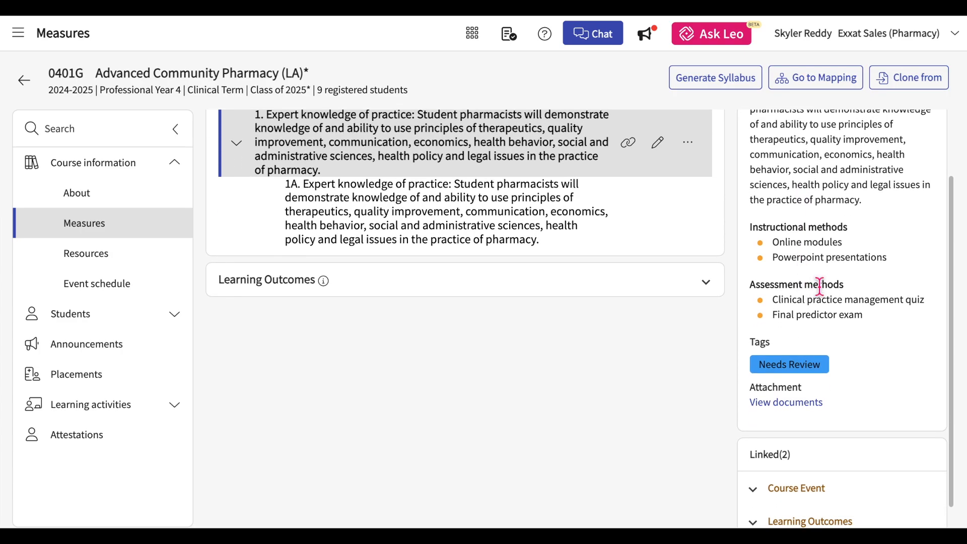
scroll(865, 326, "down", 1)
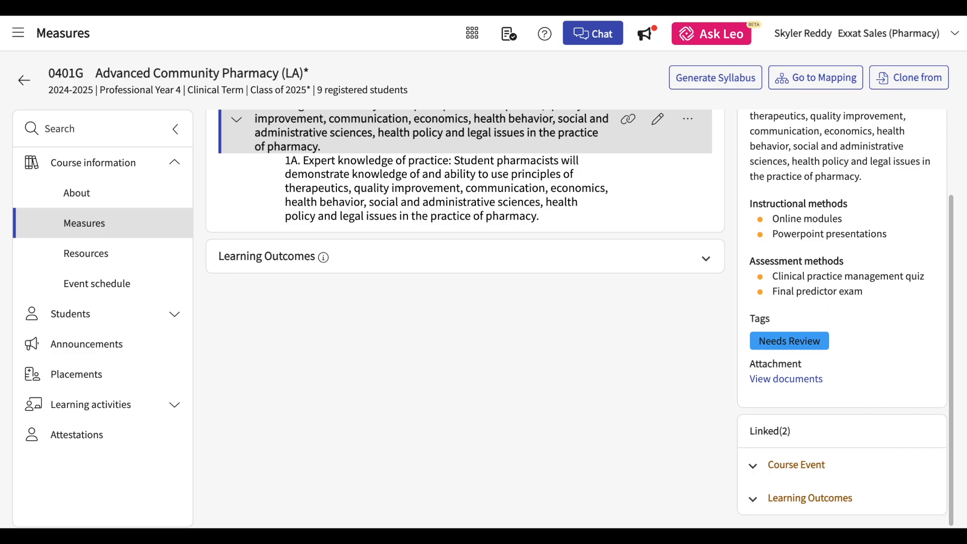
left_click(788, 380)
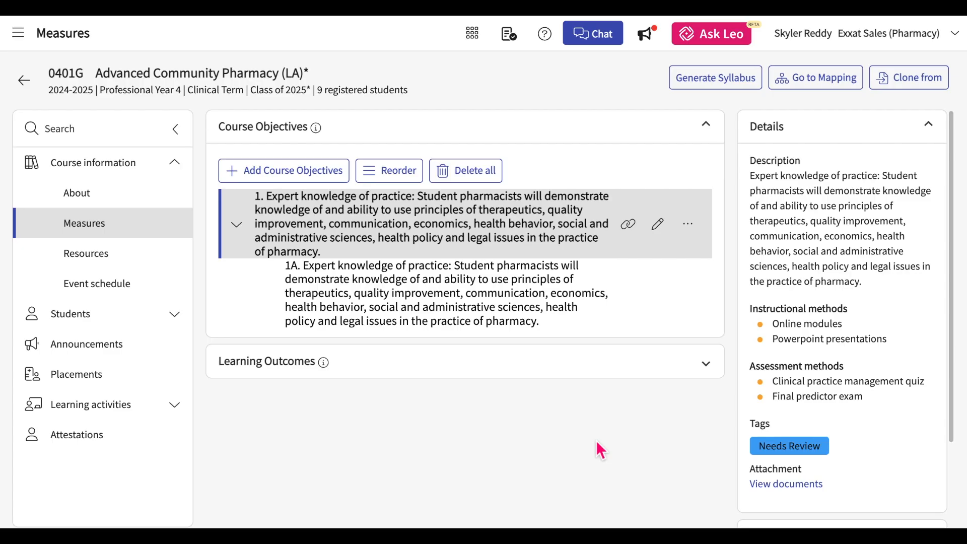
Move learning outcome 2 above outcome 1, move outcome 1 back to first place, and save the order
left_click(576, 370)
scroll(572, 369, "down", 1)
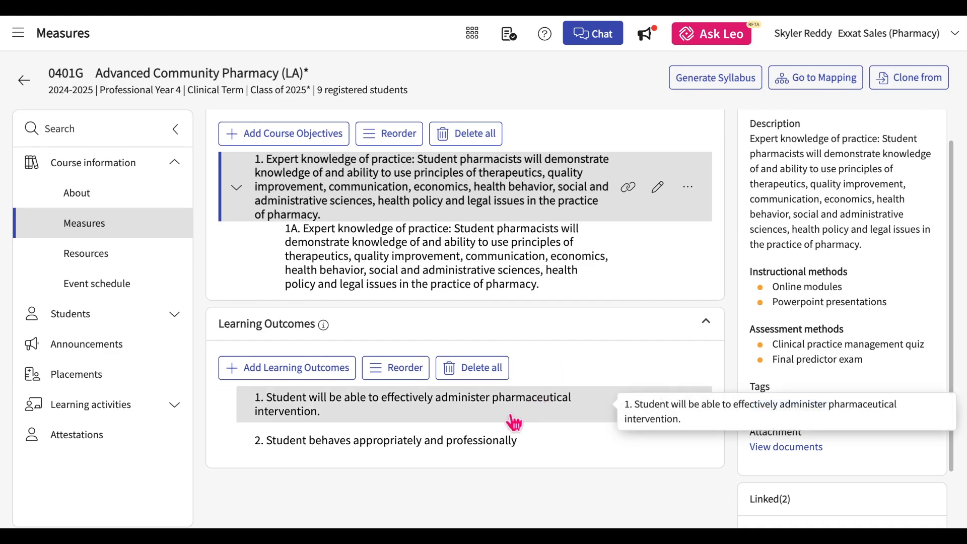
left_click(382, 371)
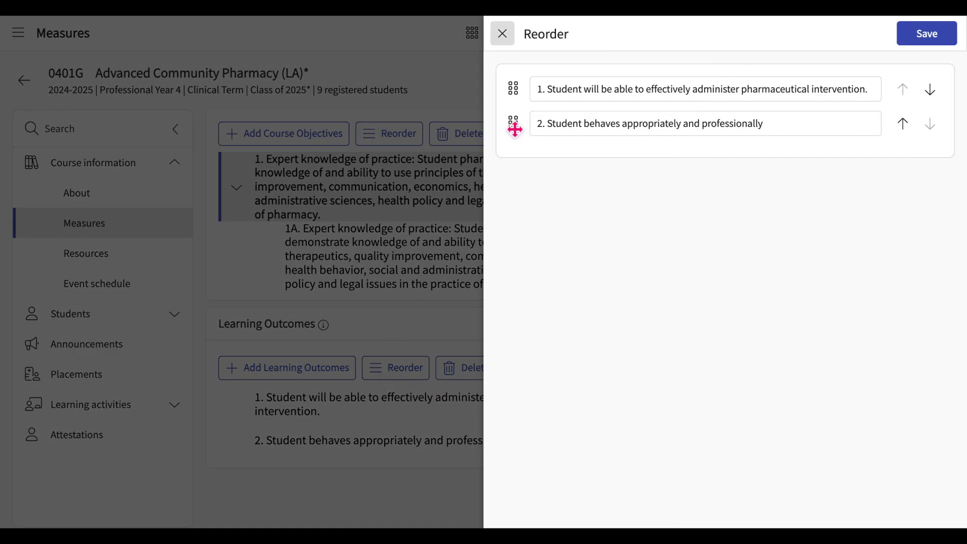
left_click_drag(514, 128, 566, 133)
left_click(902, 132)
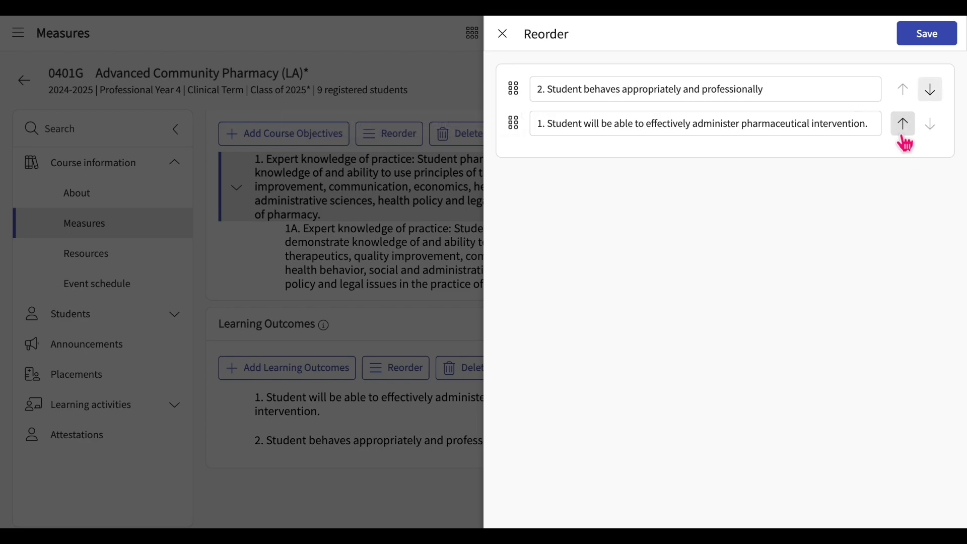
left_click_drag(513, 126, 510, 66)
left_click(929, 45)
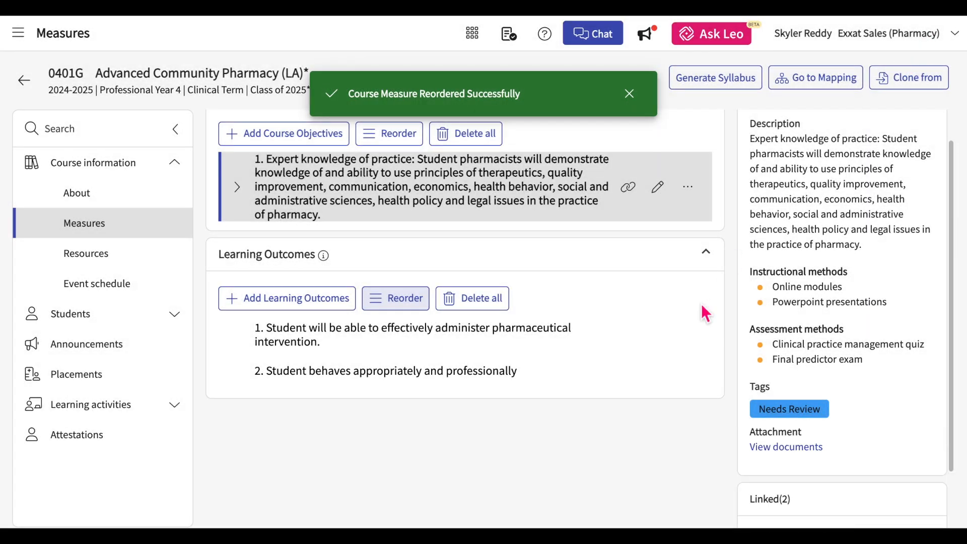
scroll(651, 297, "up", 1)
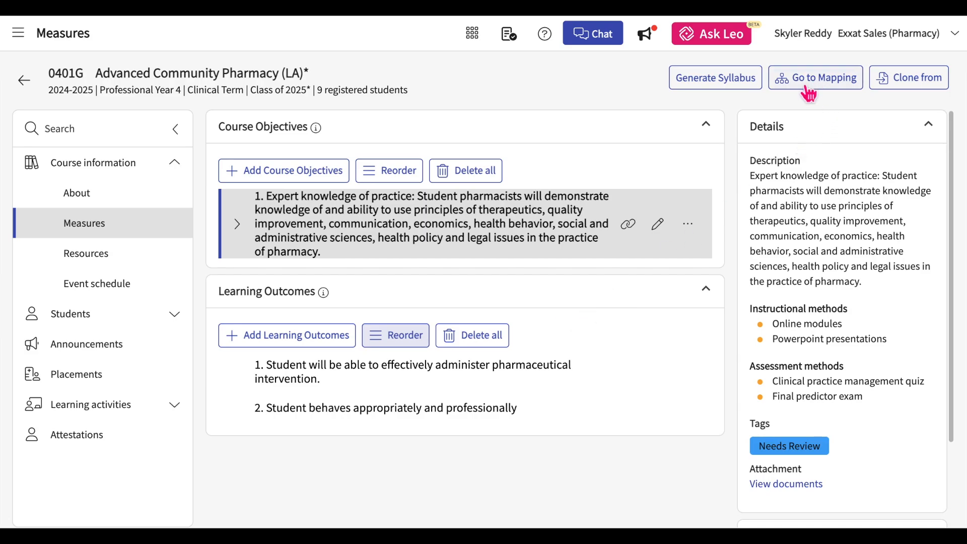
Open the mapping of course 0401G from the Class of 2025 curriculum and choose to map the entire course
left_click(828, 85)
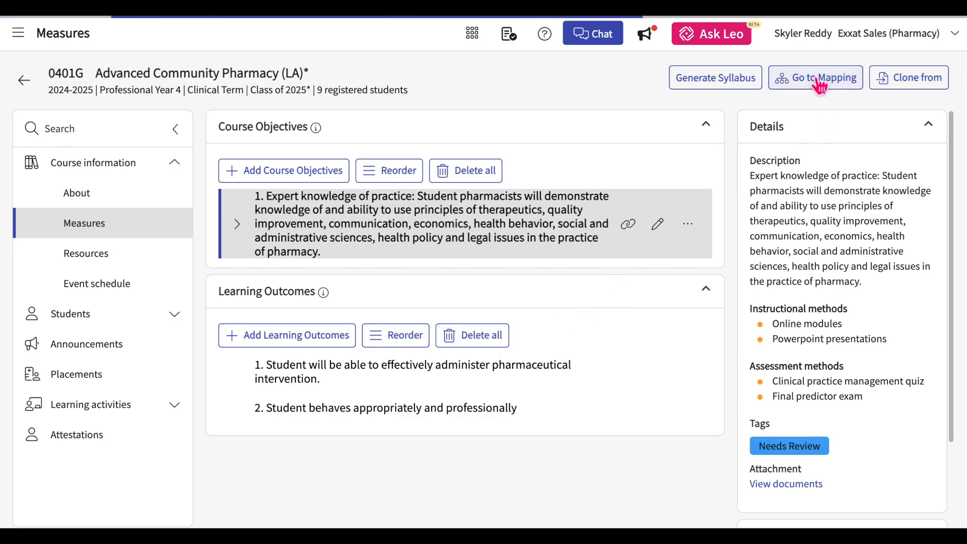
left_click(19, 34)
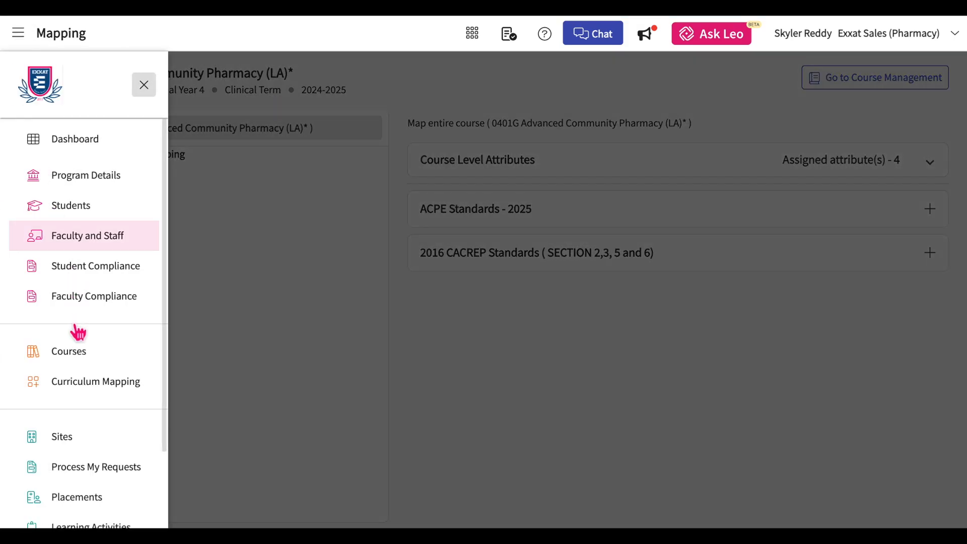
left_click(76, 387)
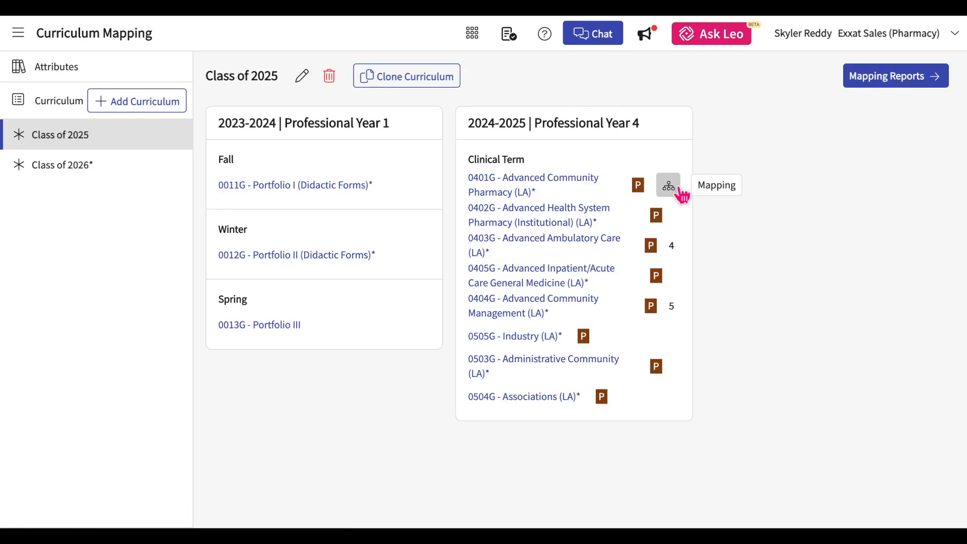
left_click(669, 186)
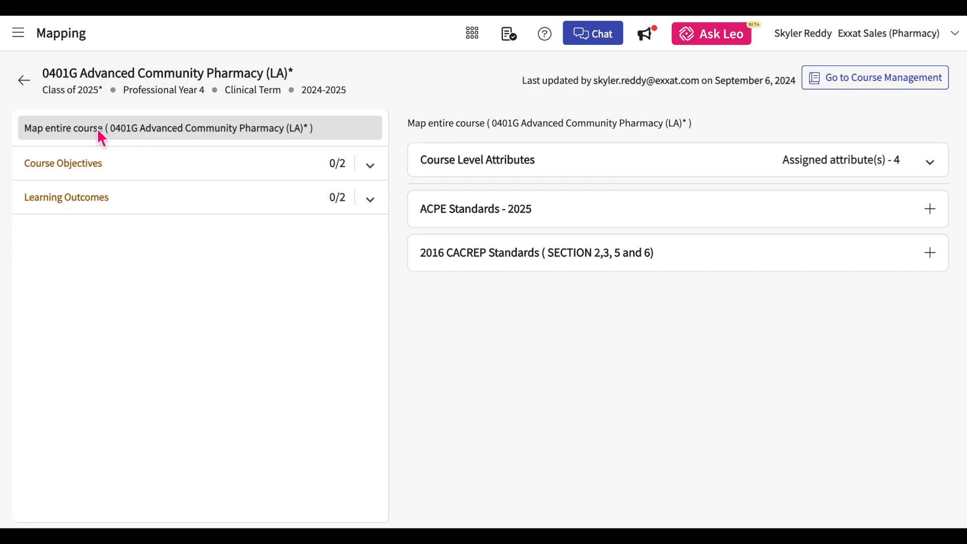
left_click(318, 133)
In the course level attributes, replace the Blackboard discussions assessment method with Clinical case reviews, and save
left_click(943, 166)
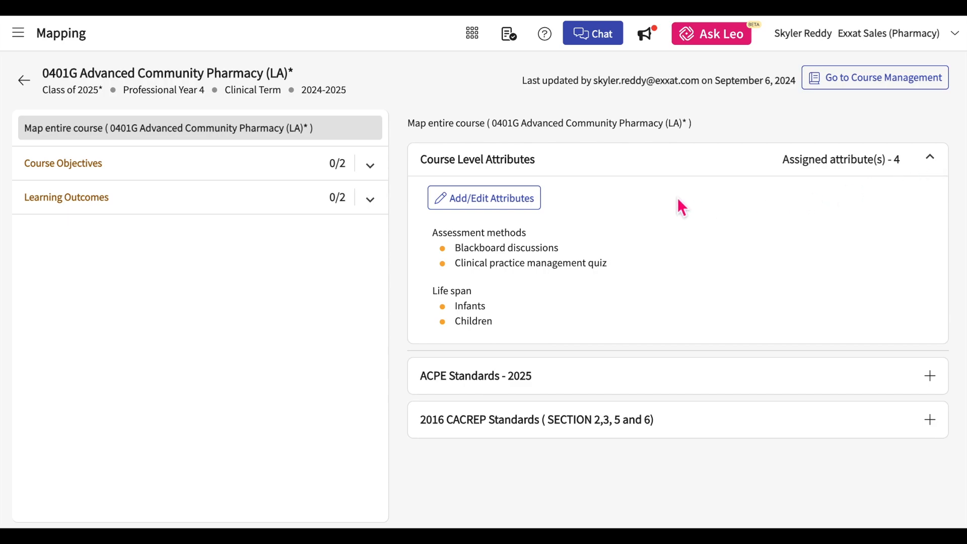
left_click(498, 206)
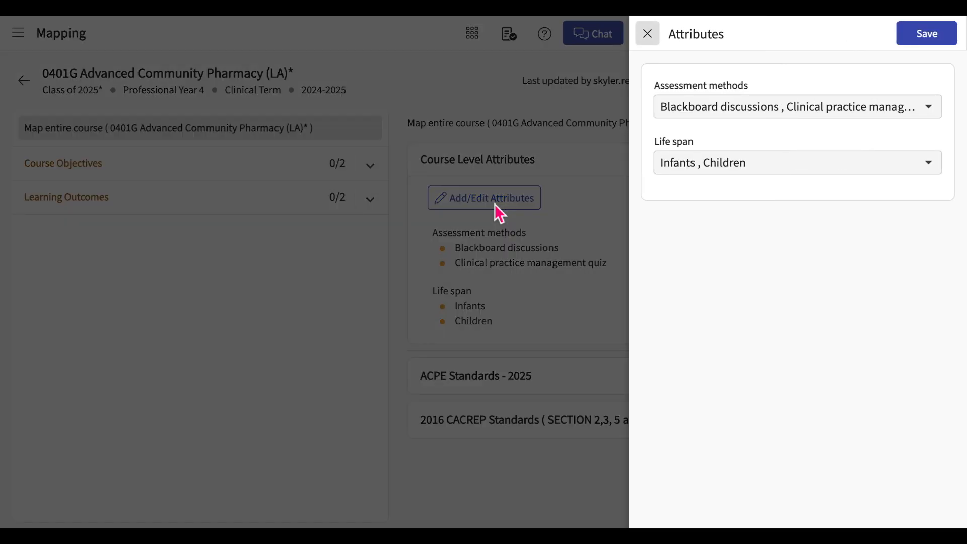
left_click(779, 110)
left_click(723, 118)
left_click(720, 154)
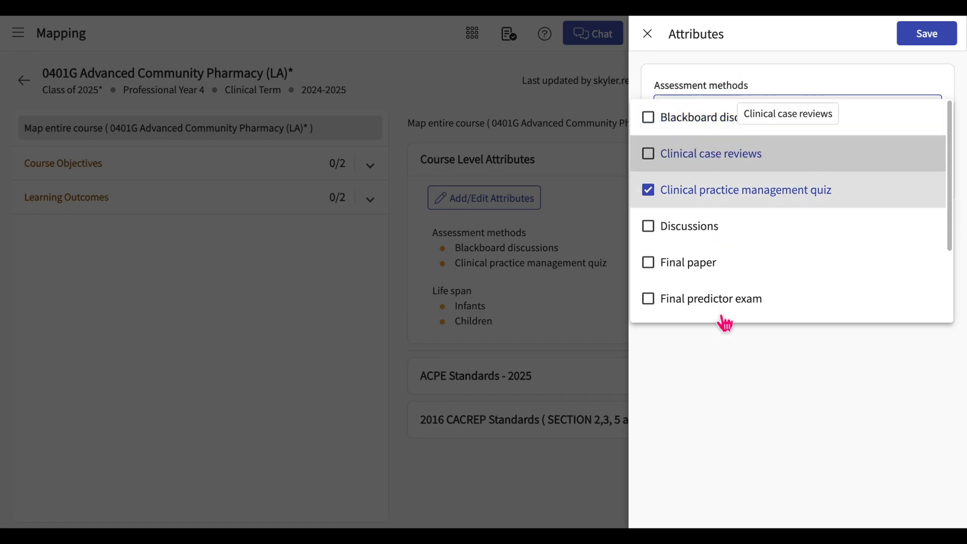
left_click(728, 356)
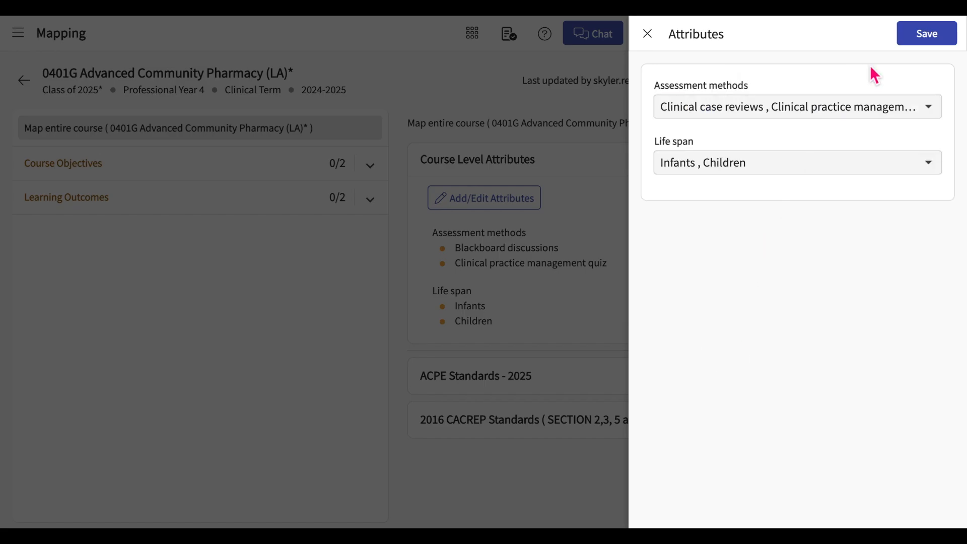
left_click(921, 38)
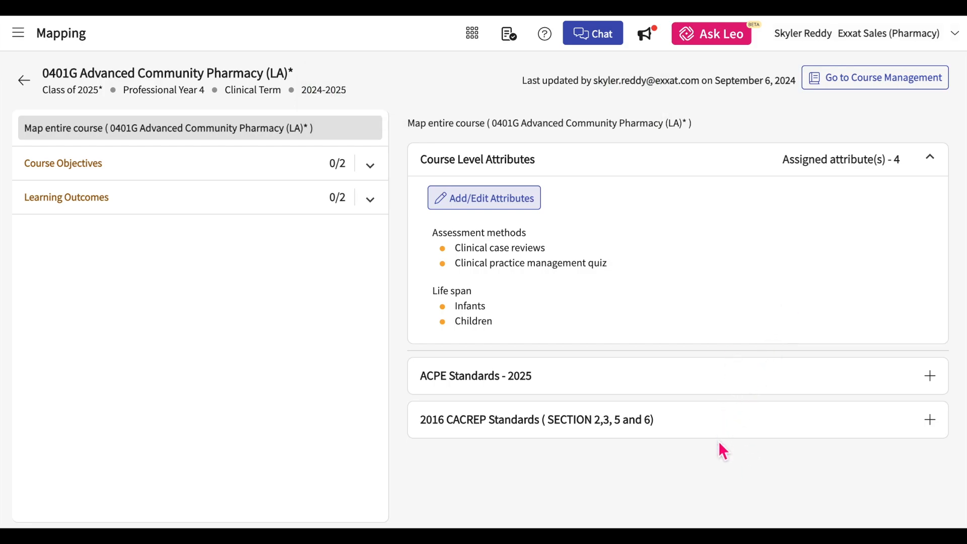
Start mapping the course to ACPE Standards - 2025 by selecting 2.1.a on scientific thinking under Standard 2, section 2.1
left_click(931, 383)
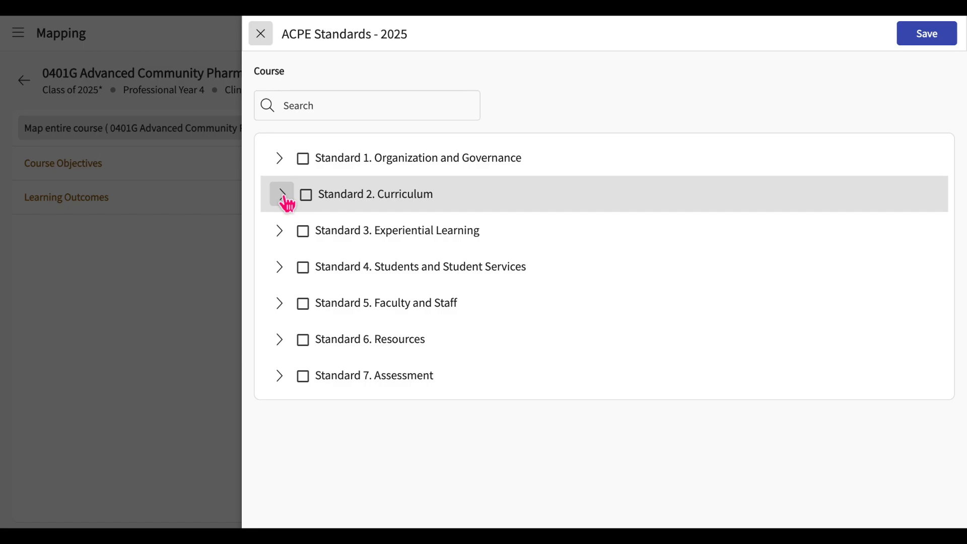
left_click(281, 194)
left_click(282, 194)
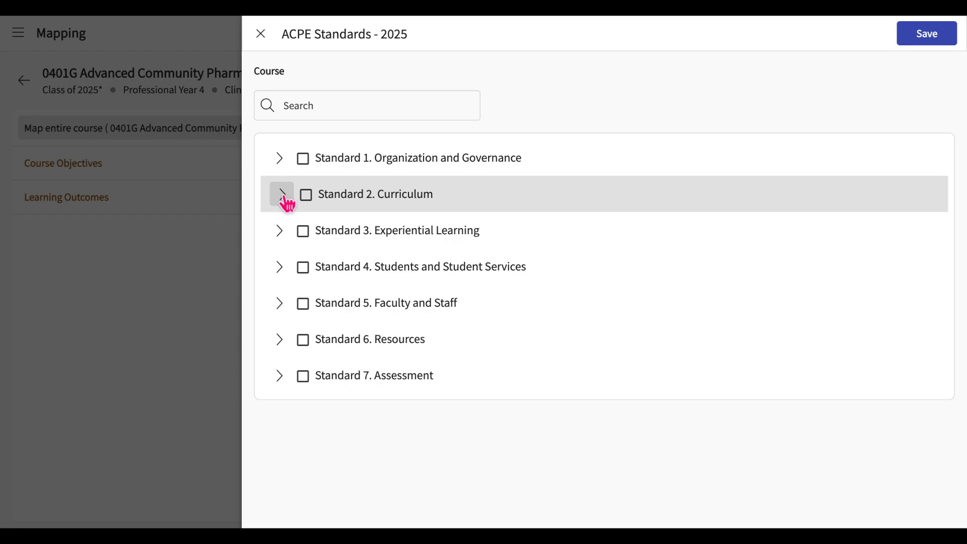
left_click(283, 196)
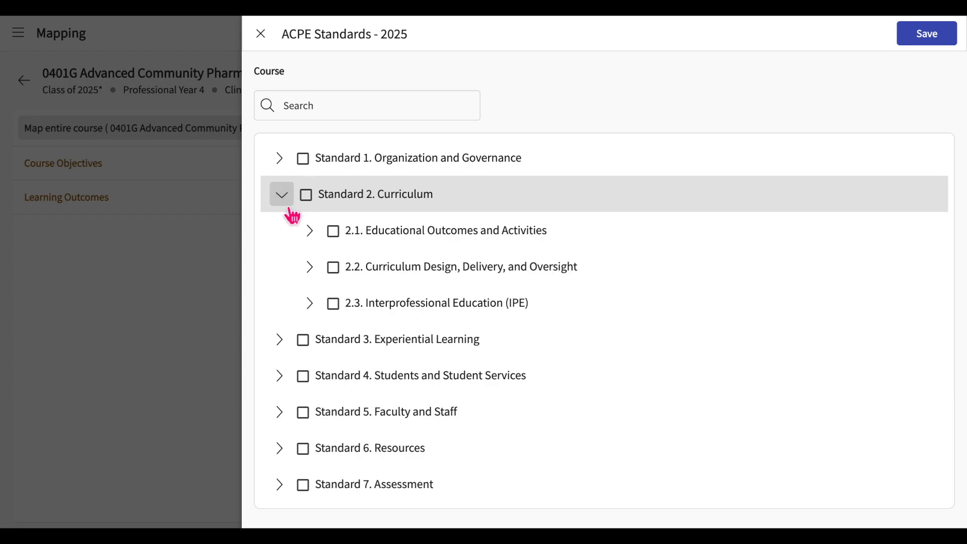
left_click(312, 232)
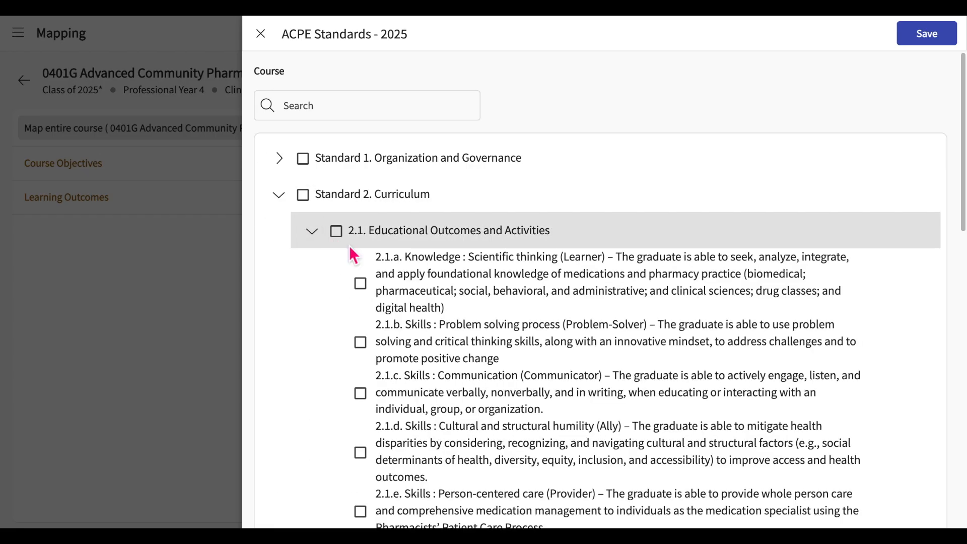
left_click(361, 284)
scroll(371, 297, "down", 1)
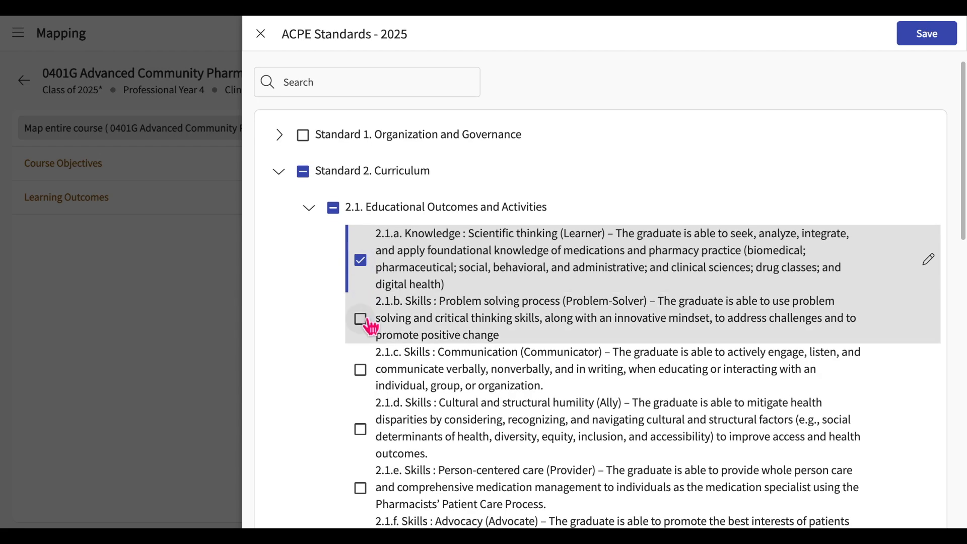
Look through the sub-standards of 2.3 Interprofessional Education and Standard 3 Experiential Learning
scroll(370, 322, "down", 15)
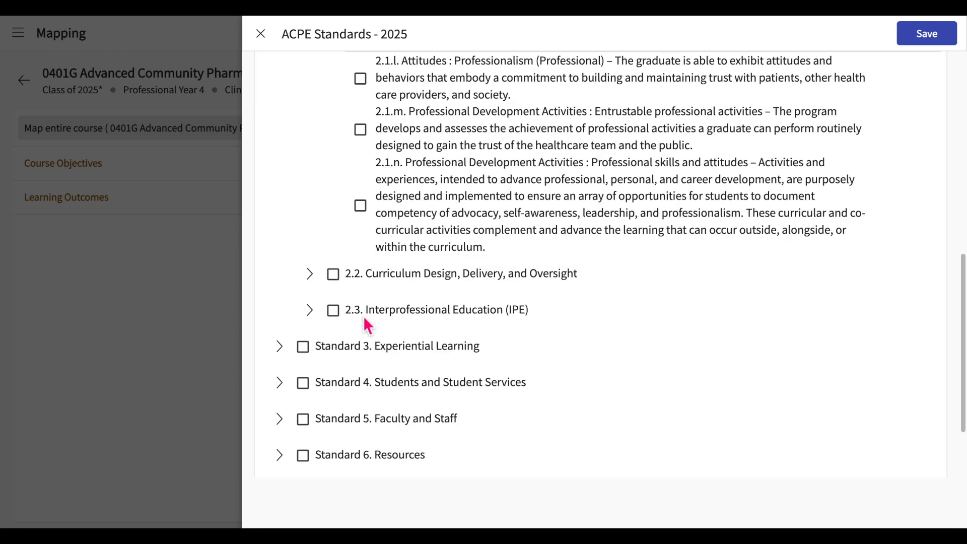
left_click(314, 315)
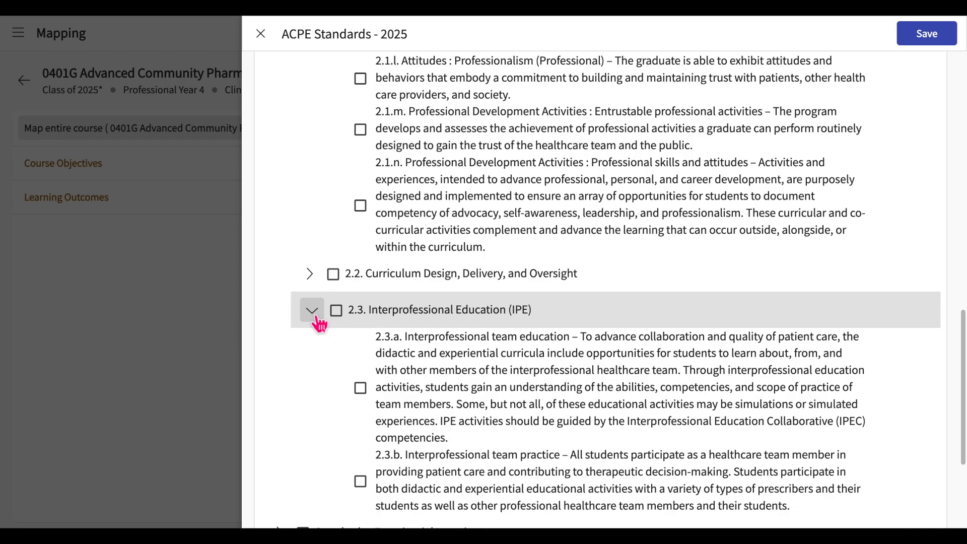
left_click(312, 311)
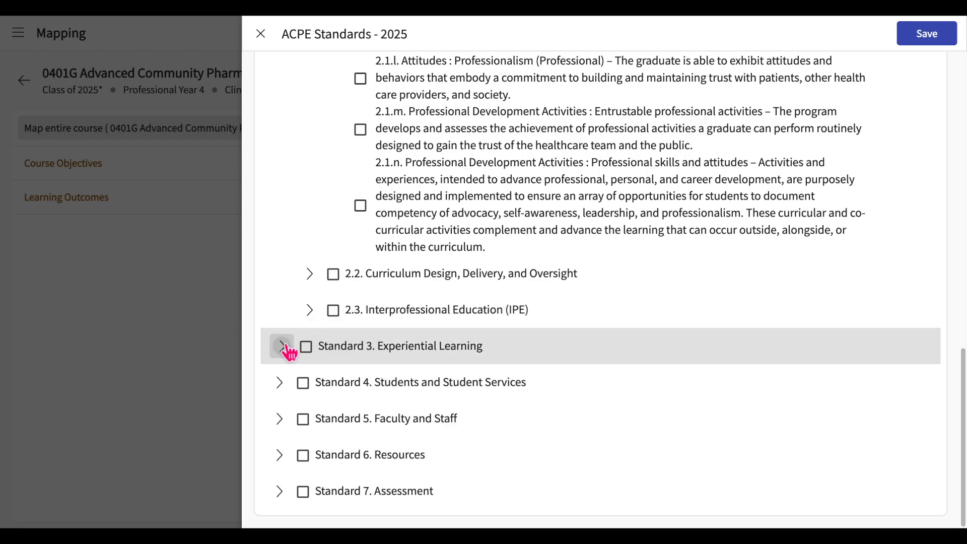
left_click(279, 346)
scroll(286, 350, "down", 3)
scroll(285, 349, "up", 3)
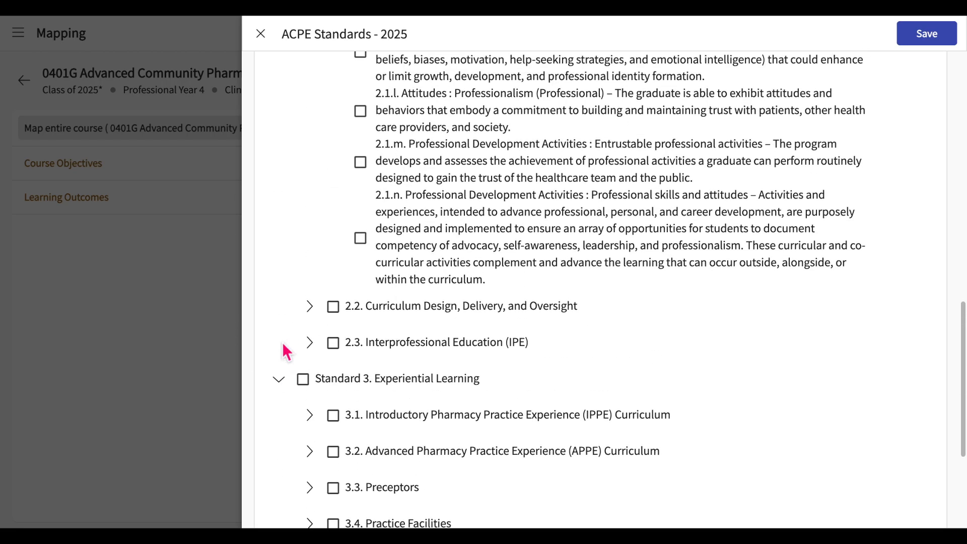
Select standards 2.1.n, 2.1.j and 2.1.b individually within Educational Outcomes and Activities
left_click(361, 239)
scroll(371, 249, "up", 6)
left_click(361, 247)
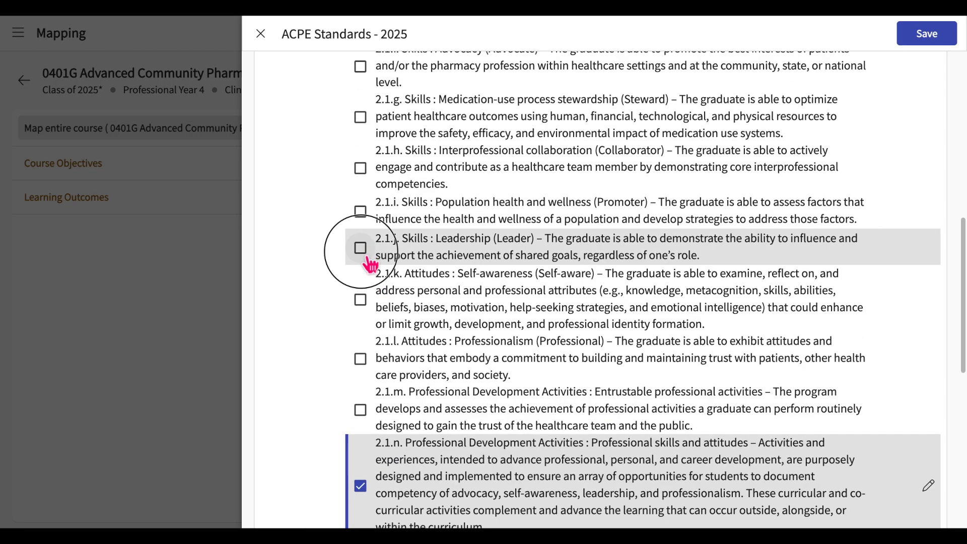
scroll(367, 254, "up", 8)
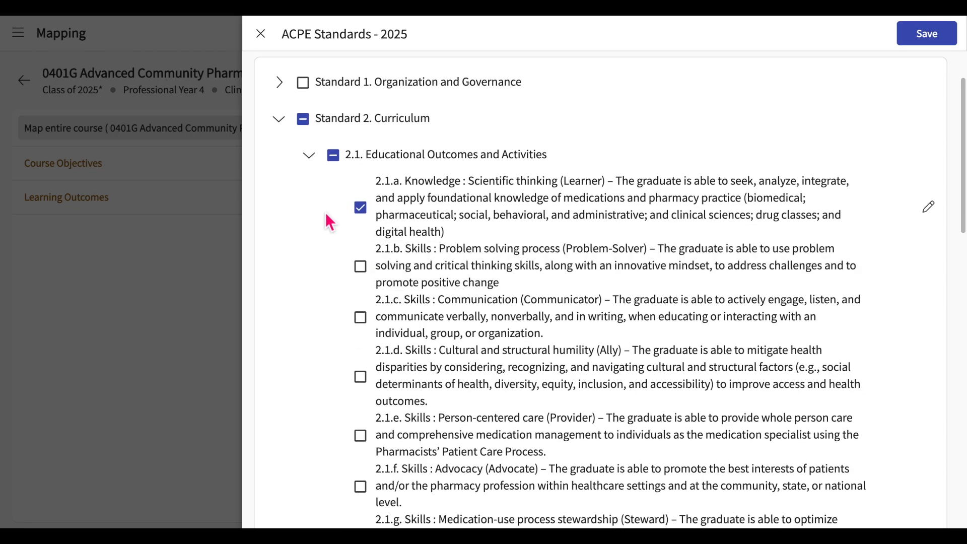
left_click(361, 267)
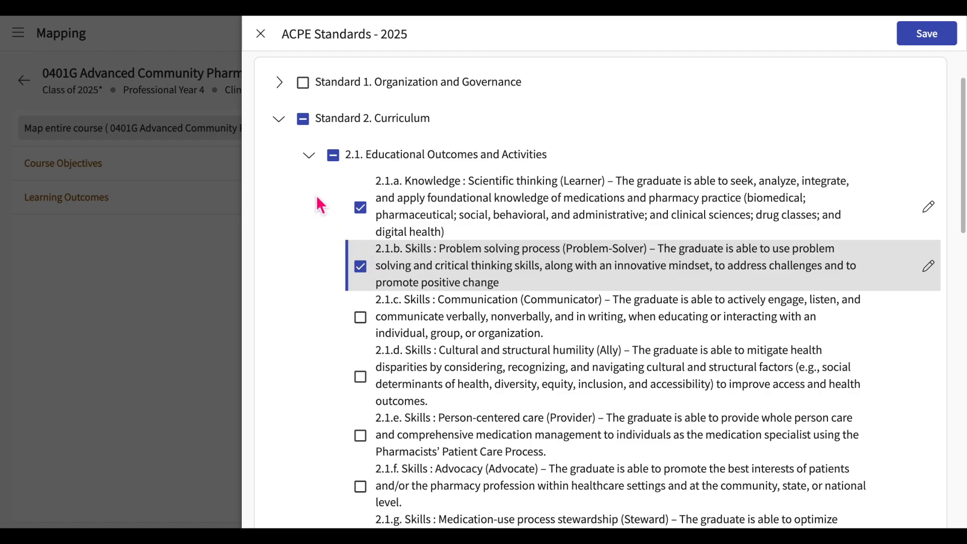
Select the whole section 2.1 Educational Outcomes and Activities with all its sub-standards, and save the mapping
left_click(341, 165)
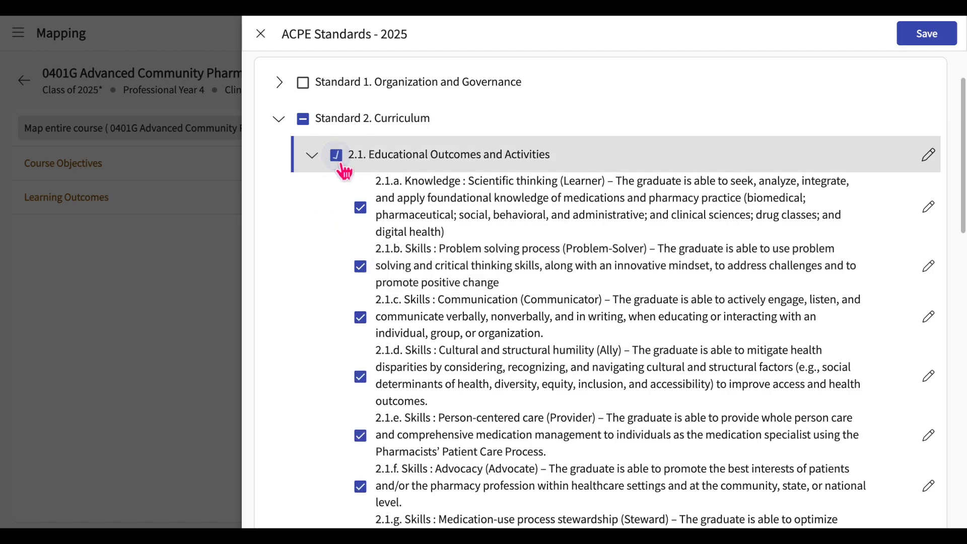
scroll(382, 323, "down", 1)
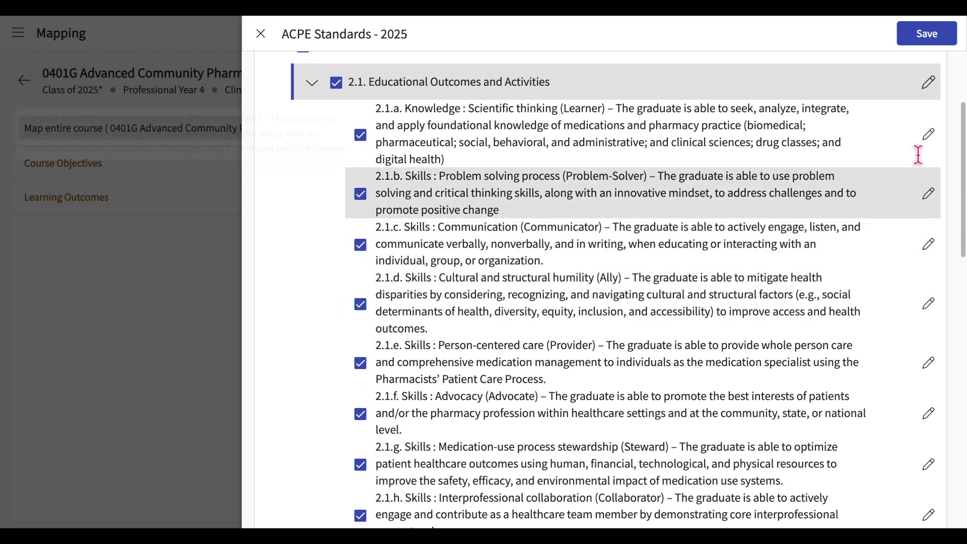
left_click(940, 40)
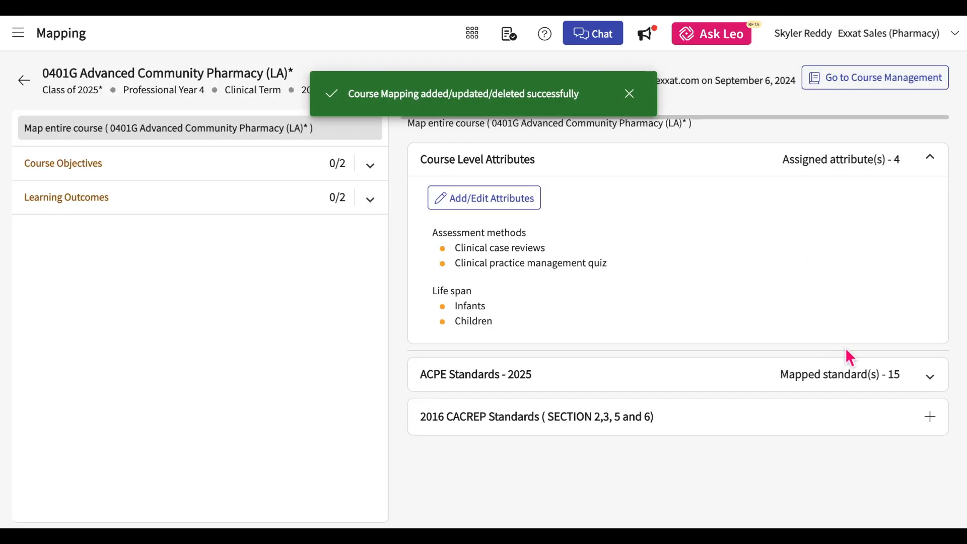
Among the mapped ACPE standards, edit 2.1.a on scientific thinking and set its Knowledge attribute to Intermediate
left_click(848, 386)
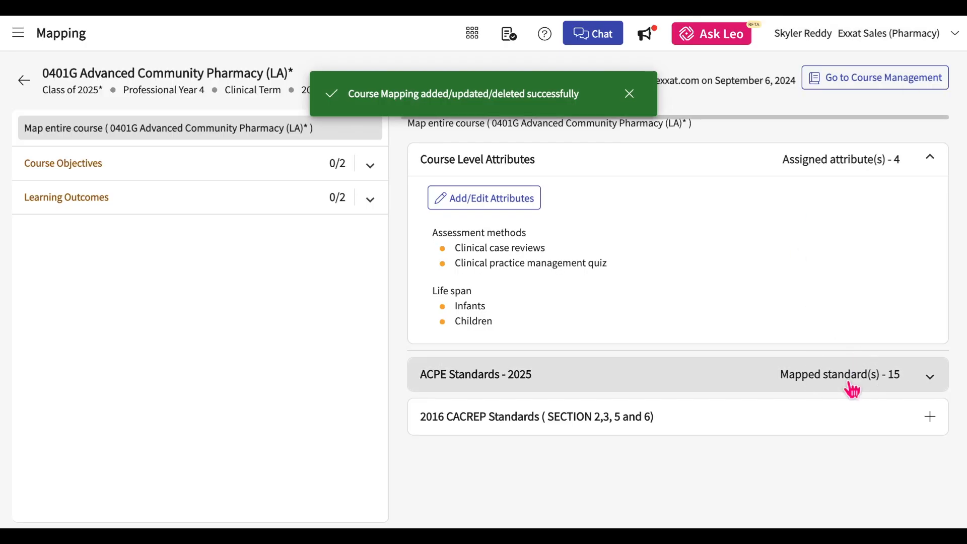
scroll(849, 387, "down", 5)
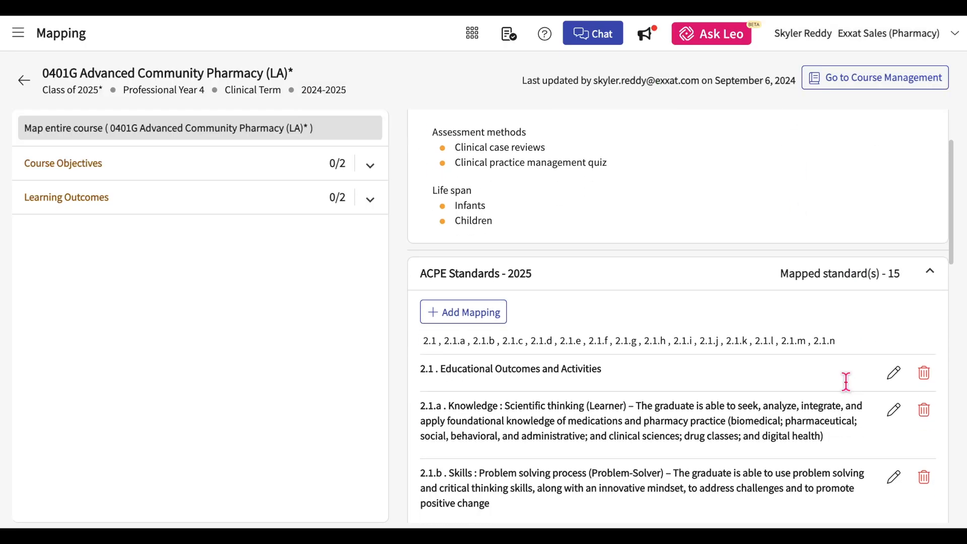
scroll(845, 381, "down", 1)
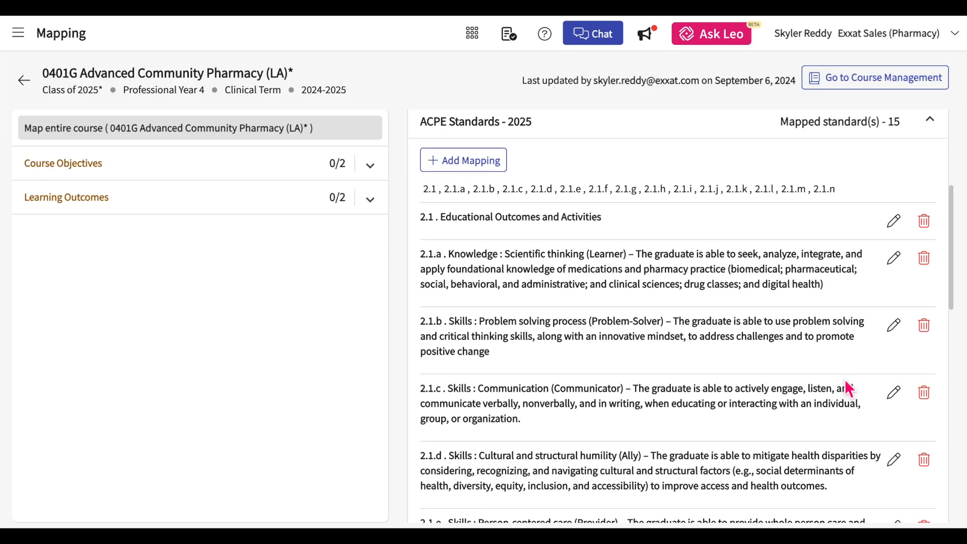
scroll(849, 388, "down", 1)
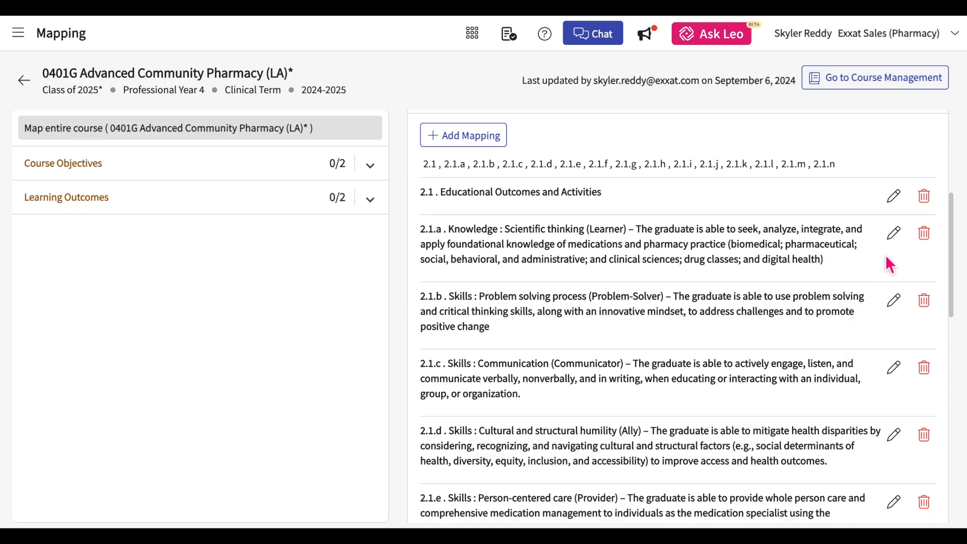
left_click(894, 235)
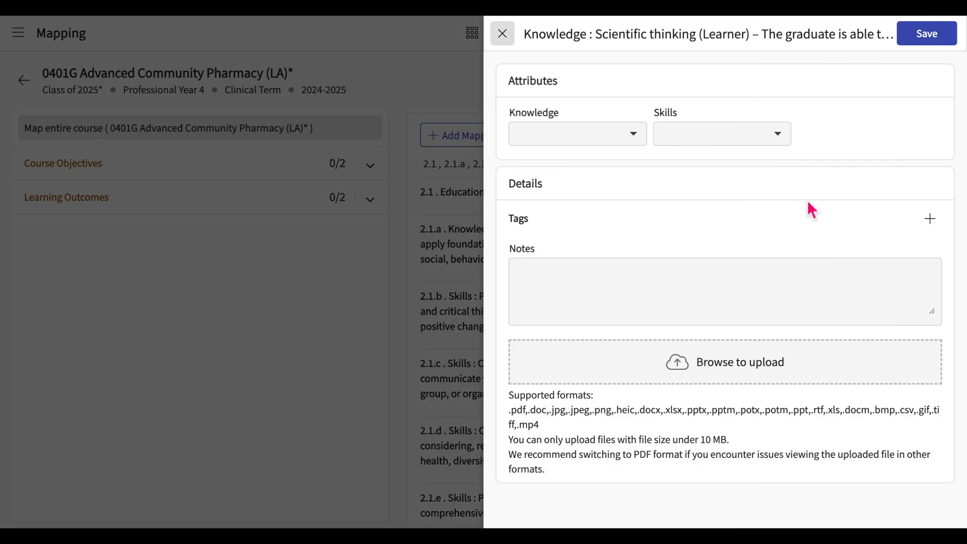
left_click(636, 135)
left_click(602, 179)
left_click(708, 170)
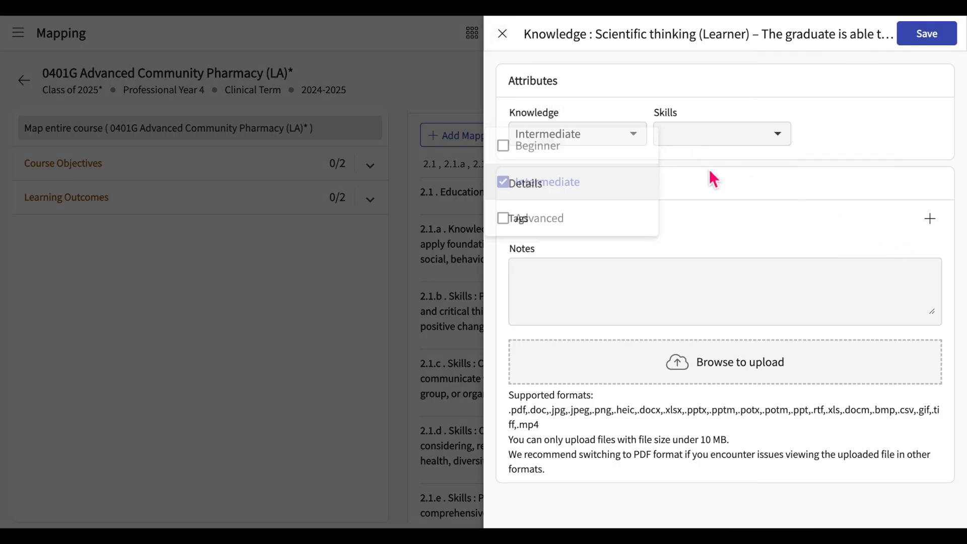
left_click(627, 149)
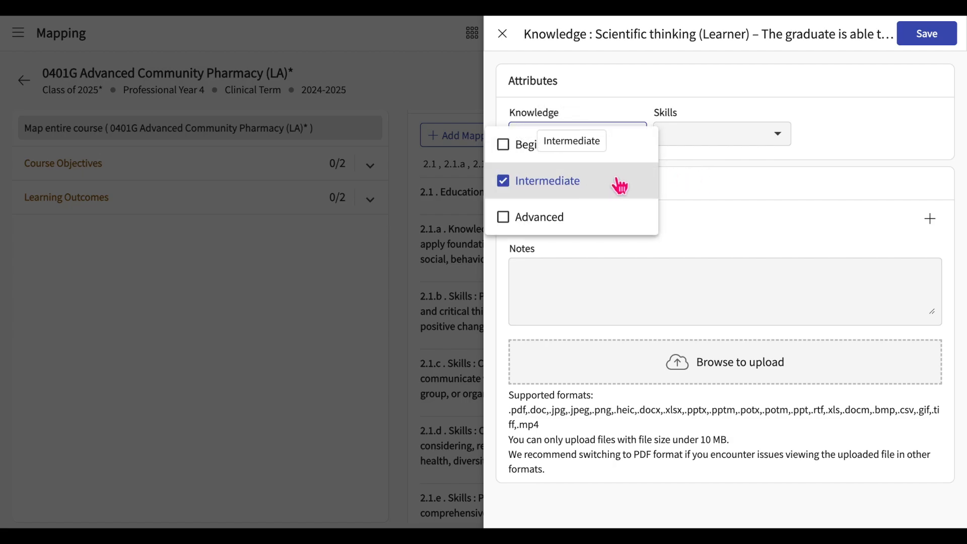
left_click(627, 194)
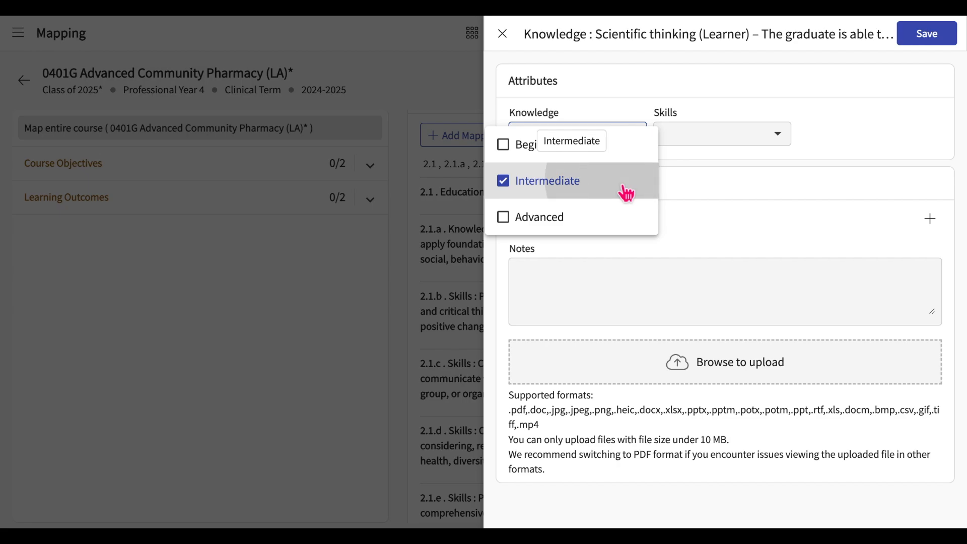
left_click(692, 189)
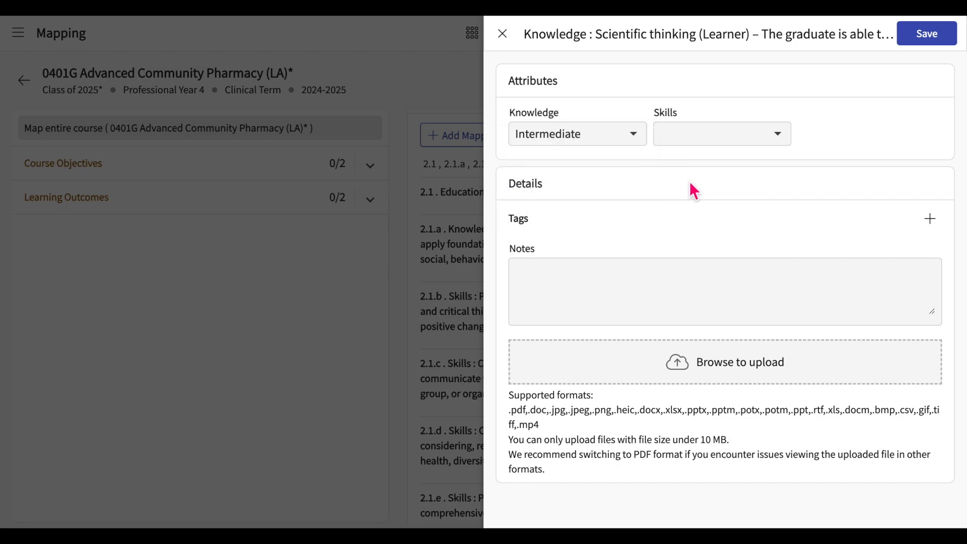
Set the Skills attribute of standard 2.1.a to Beginner and apply the Needs Review tag
left_click(742, 147)
left_click(710, 150)
left_click(829, 140)
left_click(932, 222)
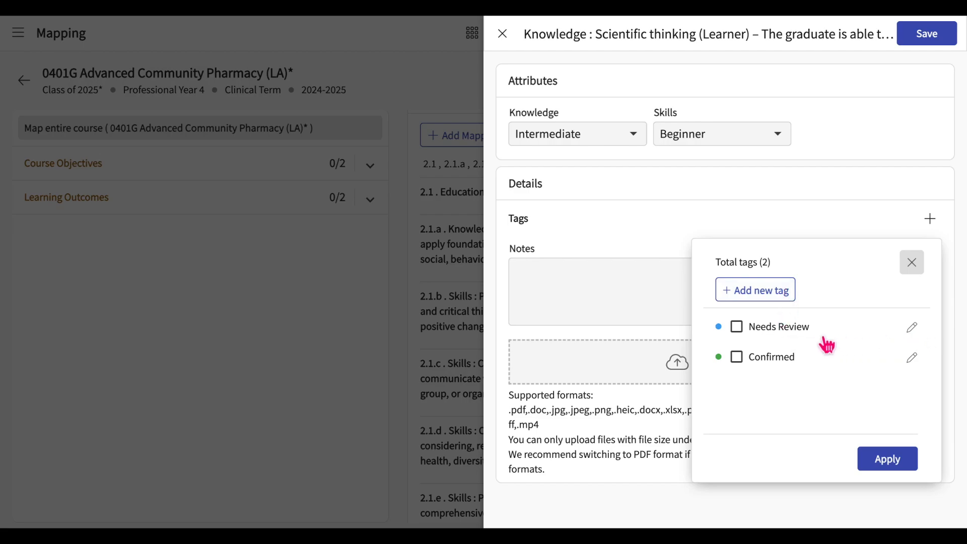
left_click(746, 331)
left_click(911, 462)
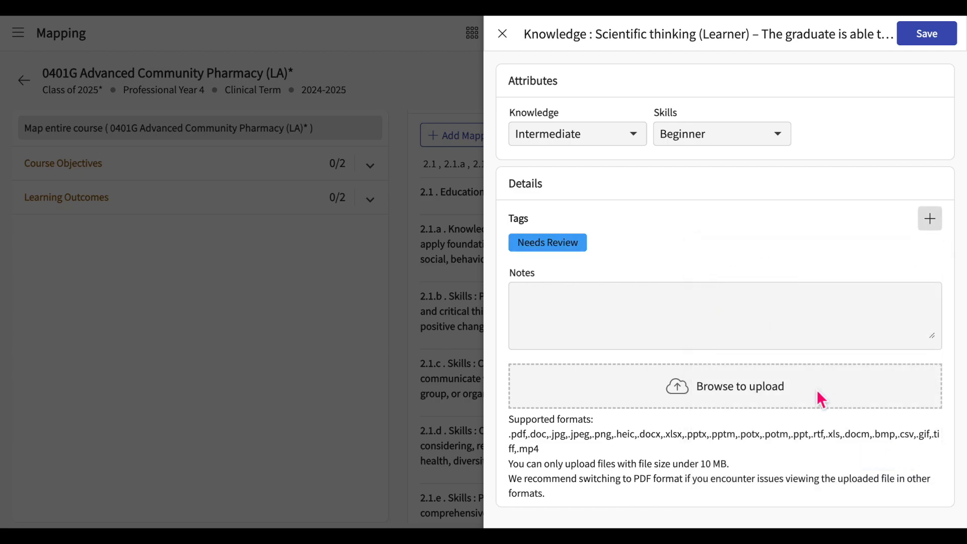
Add the note "The course satisfies this standard." to standard 2.1.a, check the file upload option without attaching anything, and save
left_click(600, 312)
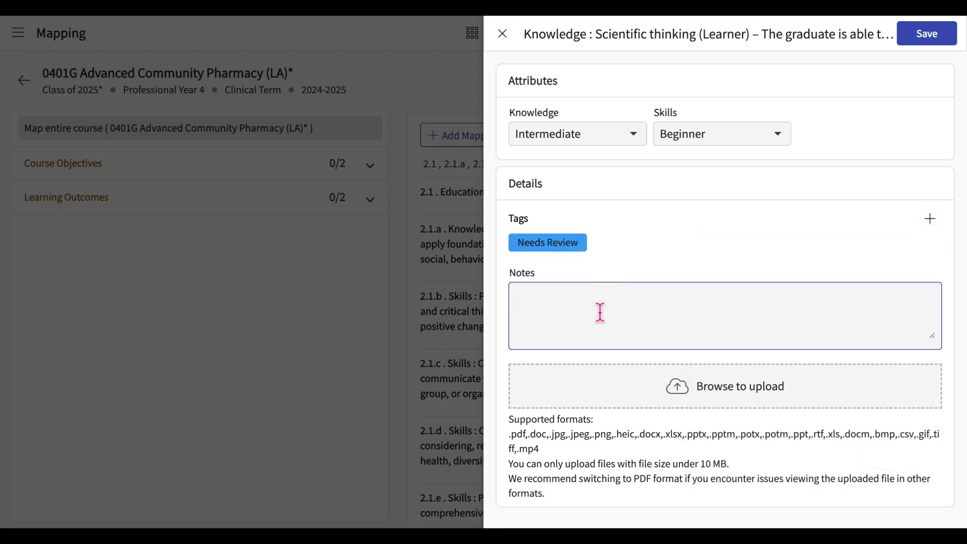
type("The course satisfies this standard.")
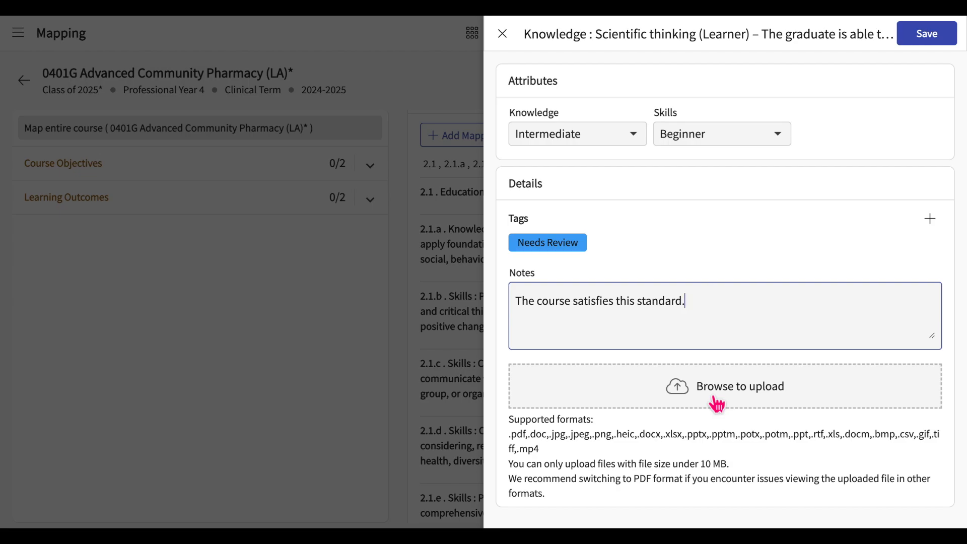
left_click(718, 407)
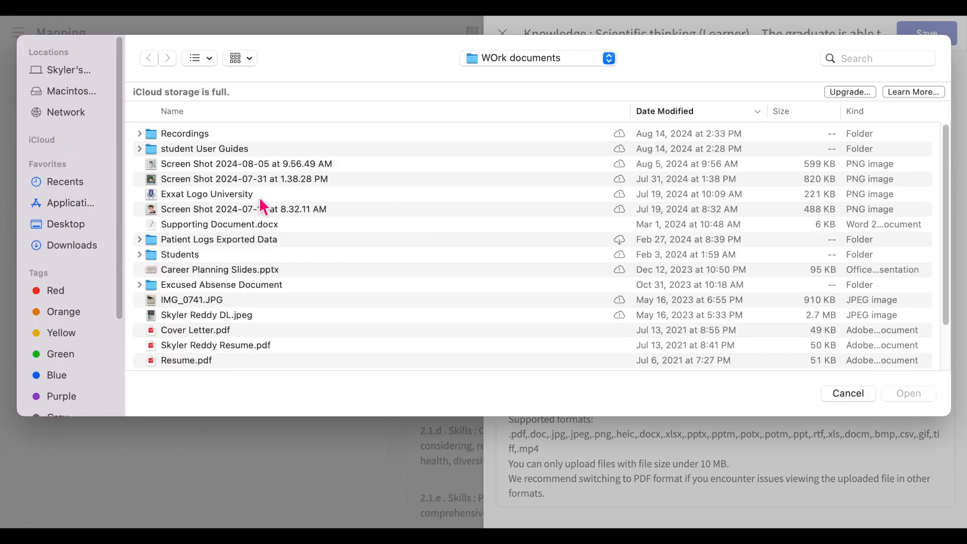
left_click(860, 403)
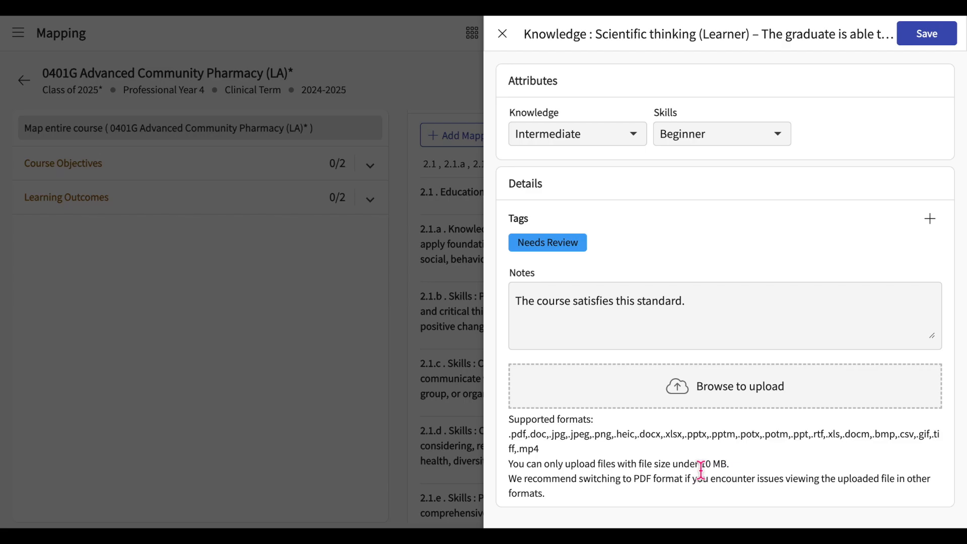
left_click(945, 44)
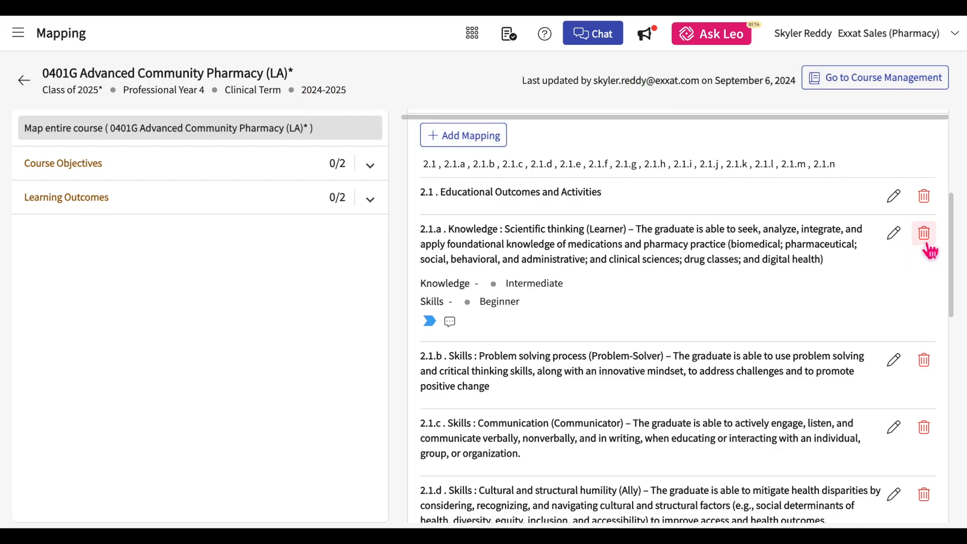
Delete the section-level mapping 2.1 Educational Outcomes and Activities, confirming with the displayed number
left_click(925, 201)
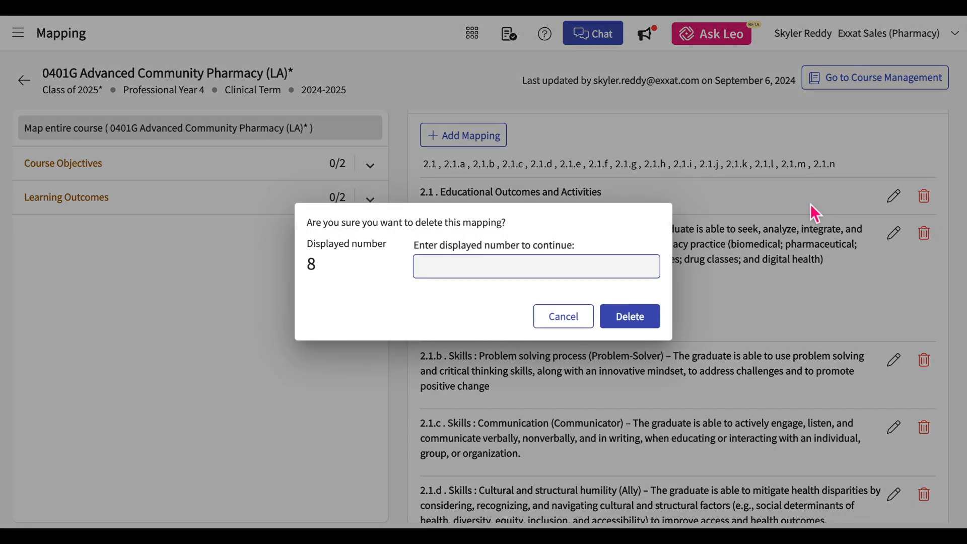
type("8")
left_click(647, 320)
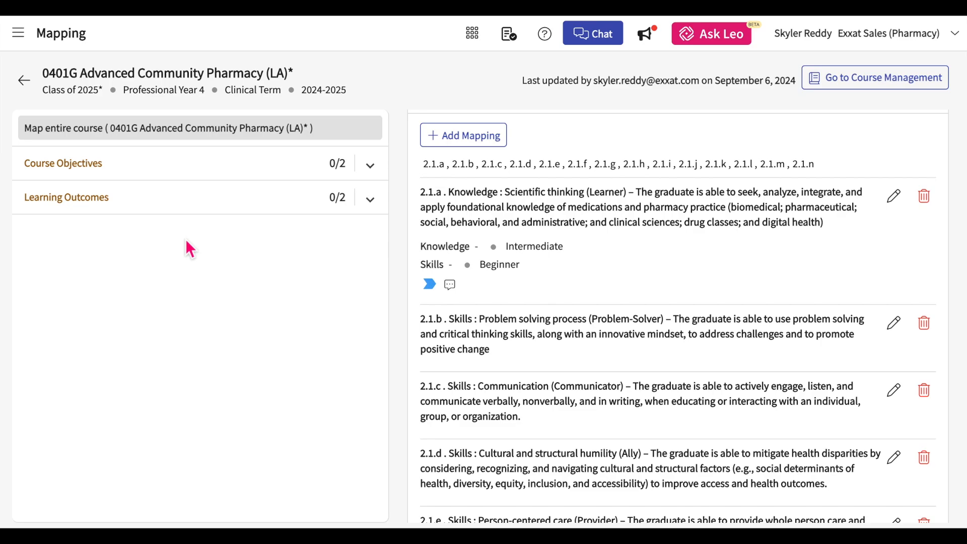
Open course objective 1, Expert knowledge of practice, and expand its measure level attributes
left_click(277, 168)
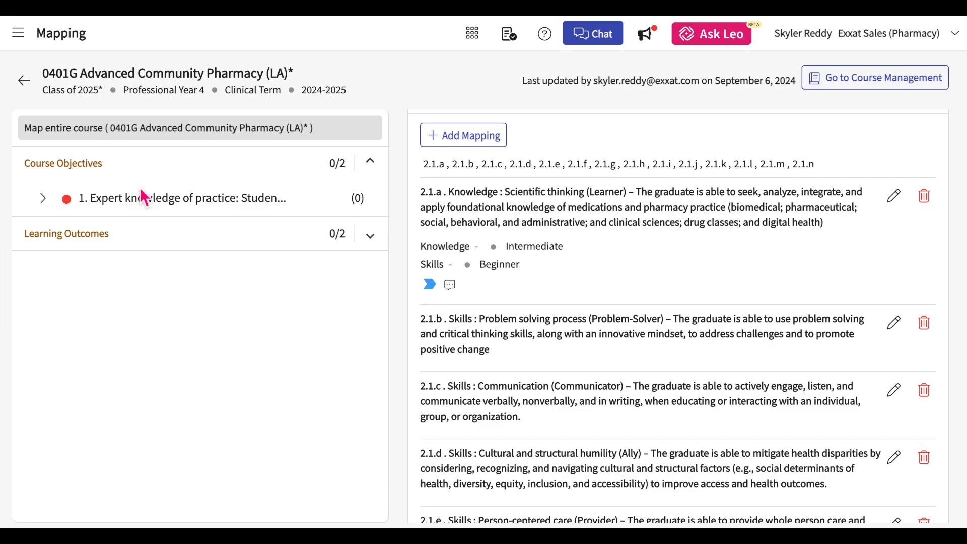
left_click(42, 200)
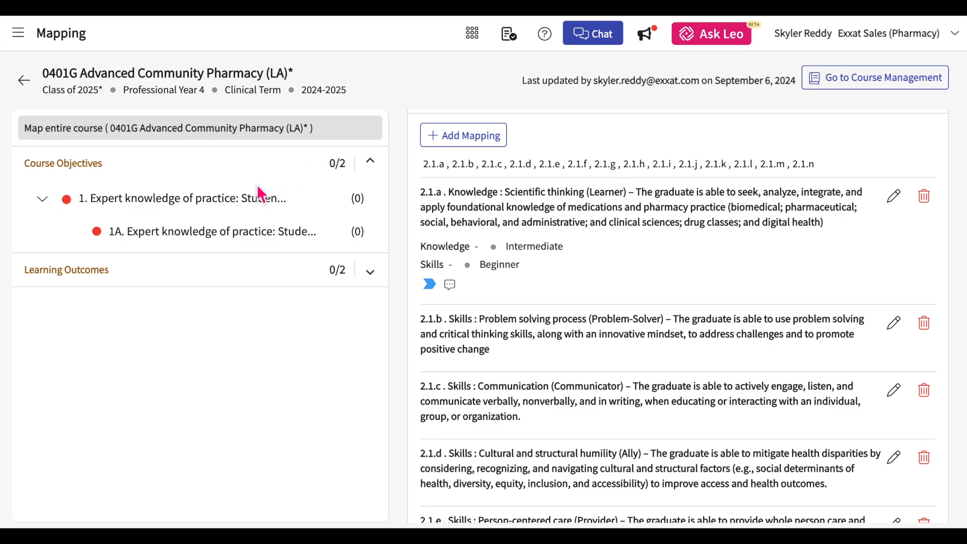
left_click(322, 205)
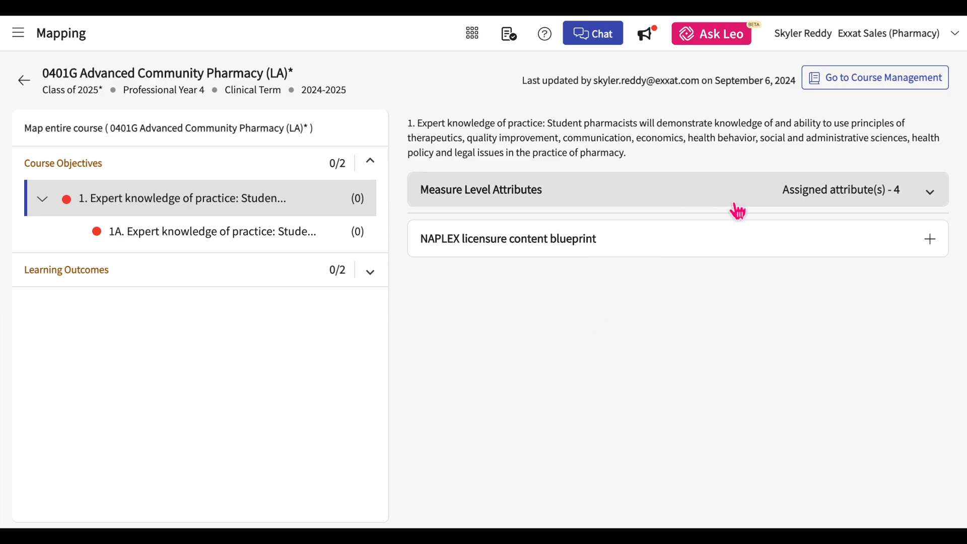
left_click(707, 201)
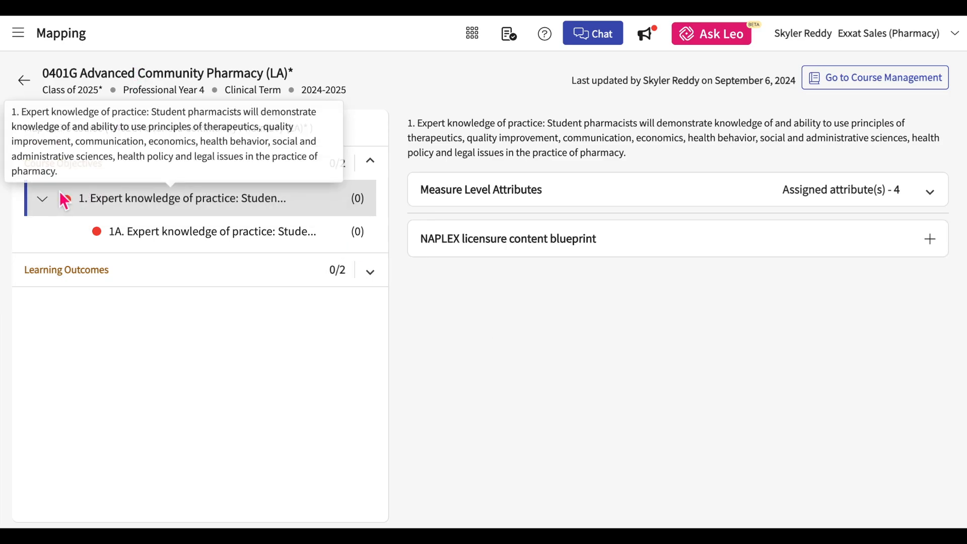
Map objective 1 to NAPLEX blueprint standard 1.1 under Area 1, save, and expand the objective to show sub-objective 1A
left_click(929, 241)
left_click(279, 187)
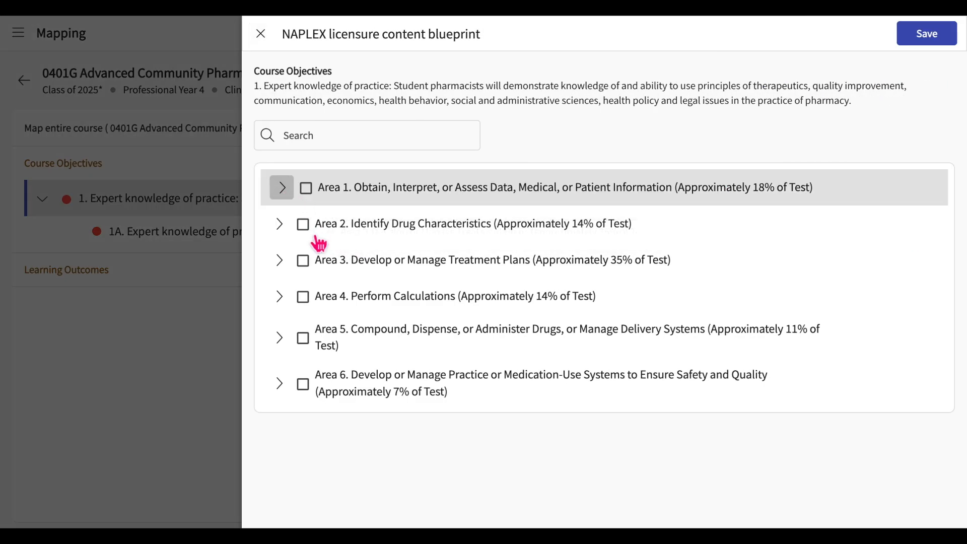
left_click(333, 225)
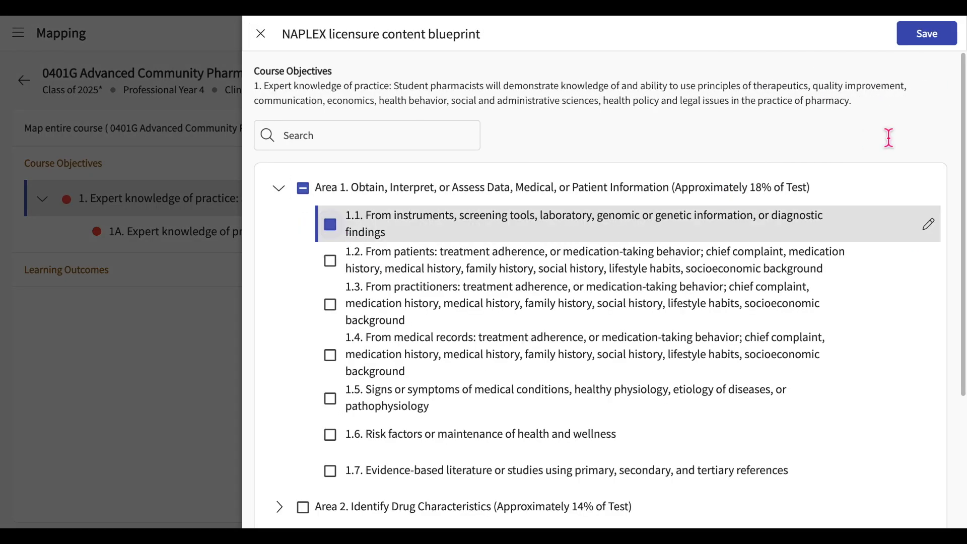
left_click(941, 41)
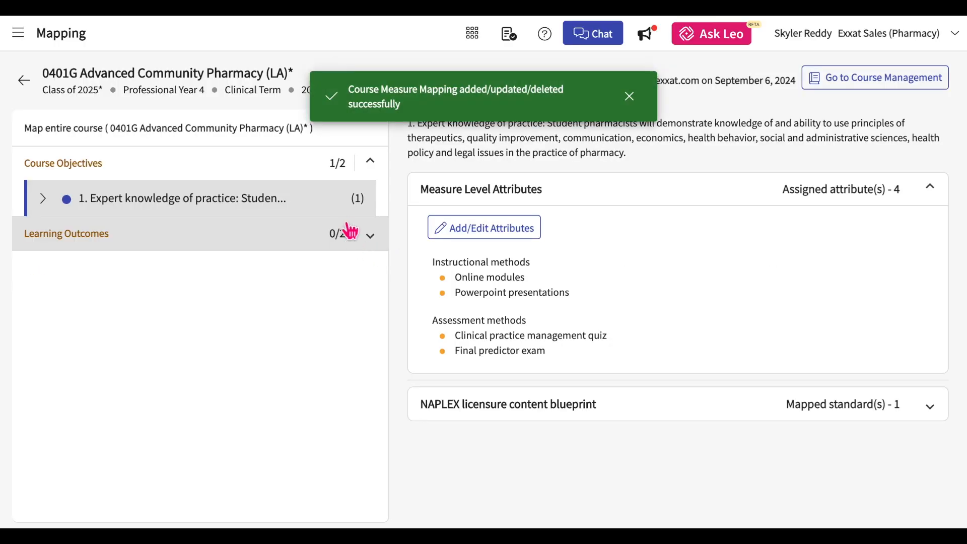
left_click(44, 201)
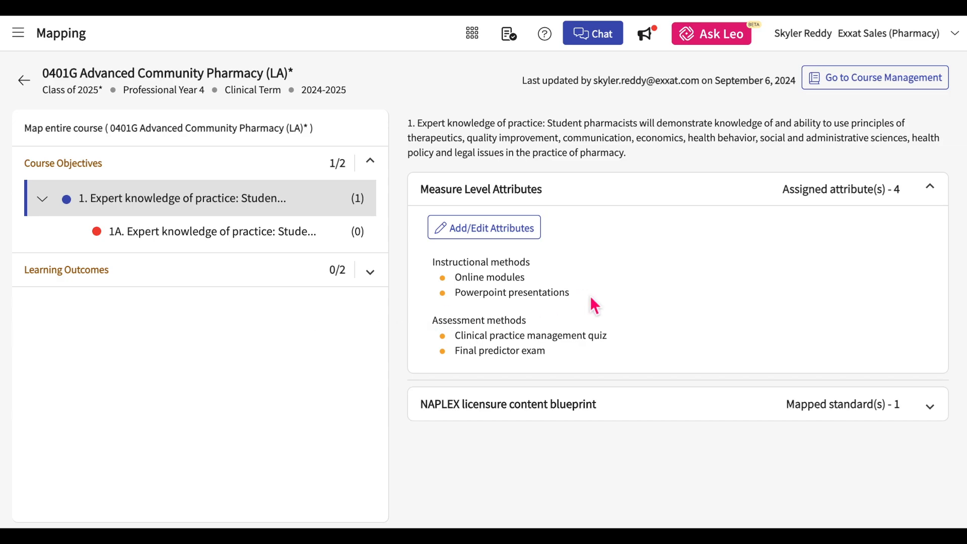
Go to the course's management page, return to the Curriculum Mapping overview, and open the mapping reports
left_click(856, 82)
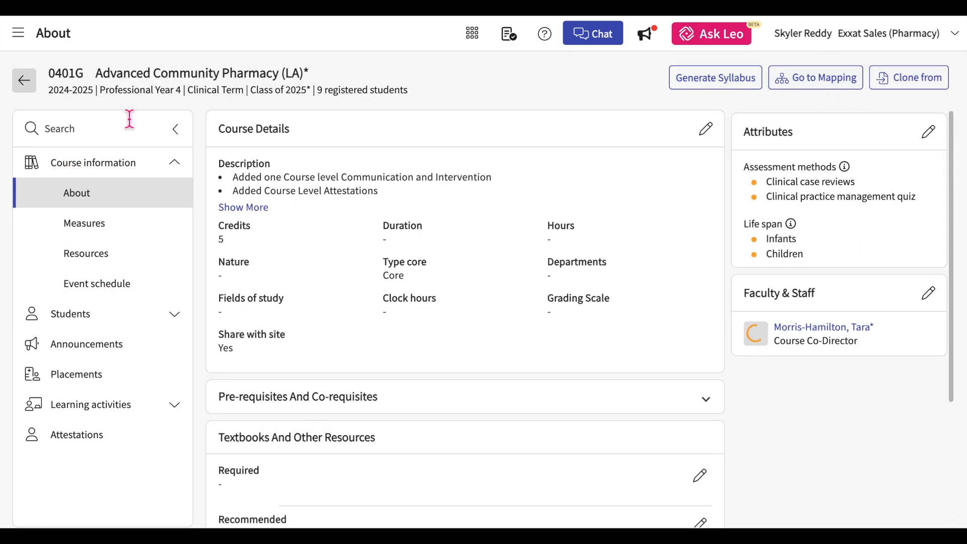
left_click(20, 34)
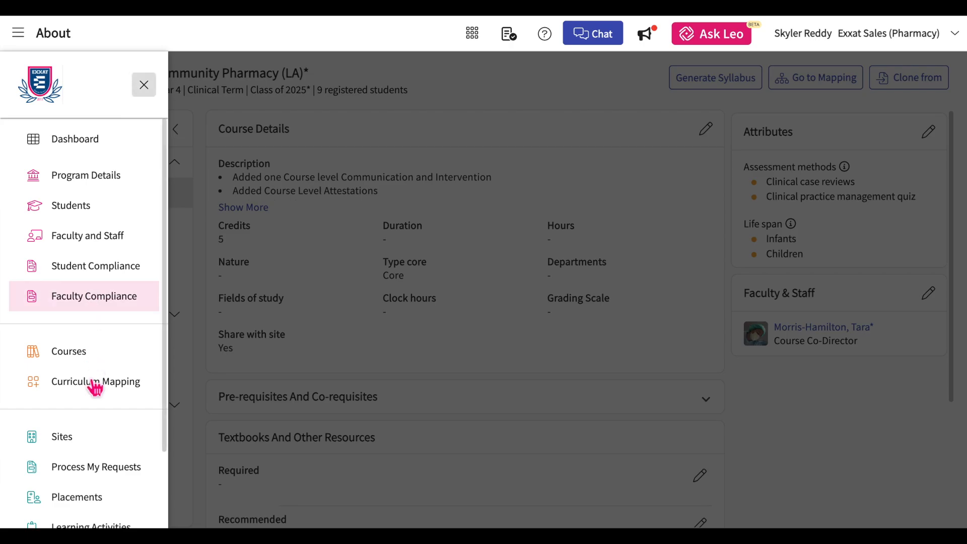
left_click(93, 388)
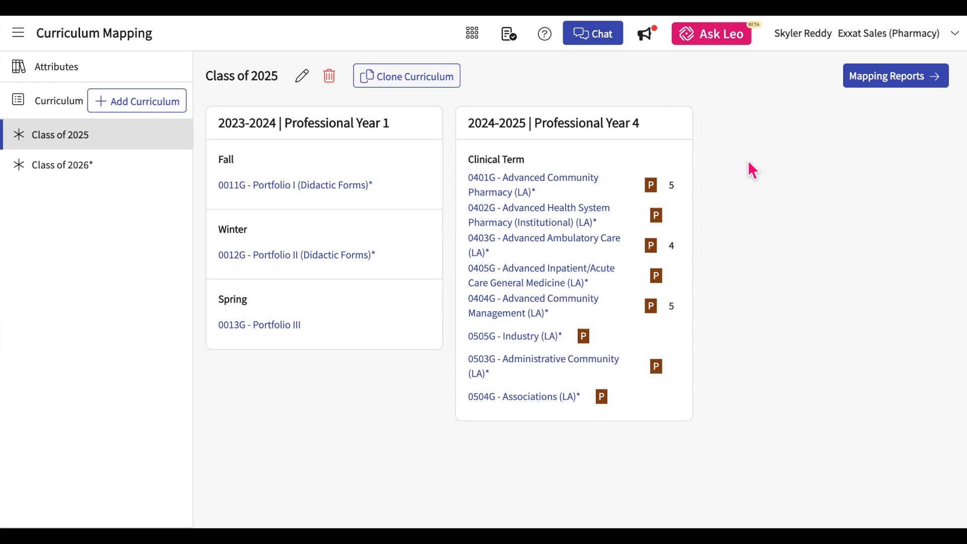
left_click(891, 77)
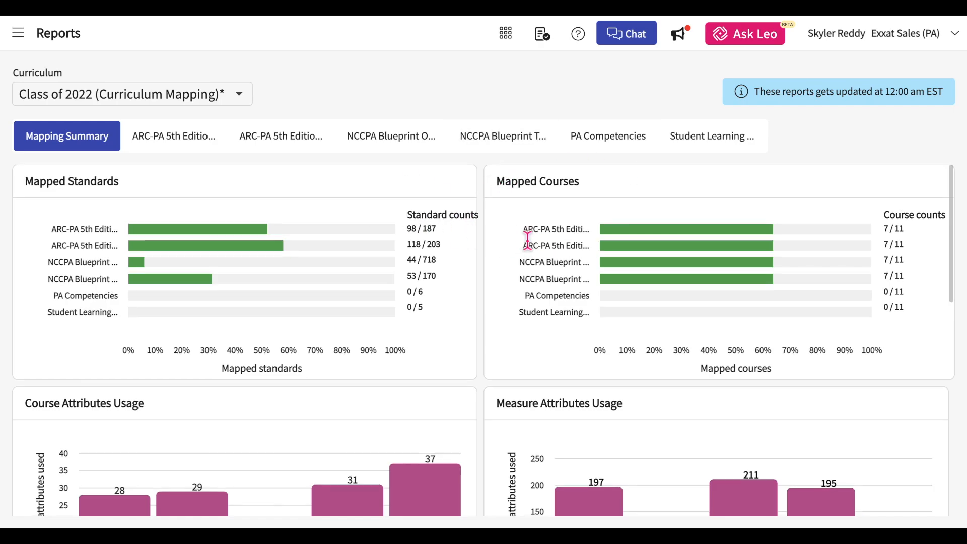
Examine the Mapping Summary charts for mapped standards, mapped courses and attribute usage, and check the available curricula
scroll(437, 240, "down", 3)
scroll(469, 298, "down", 7)
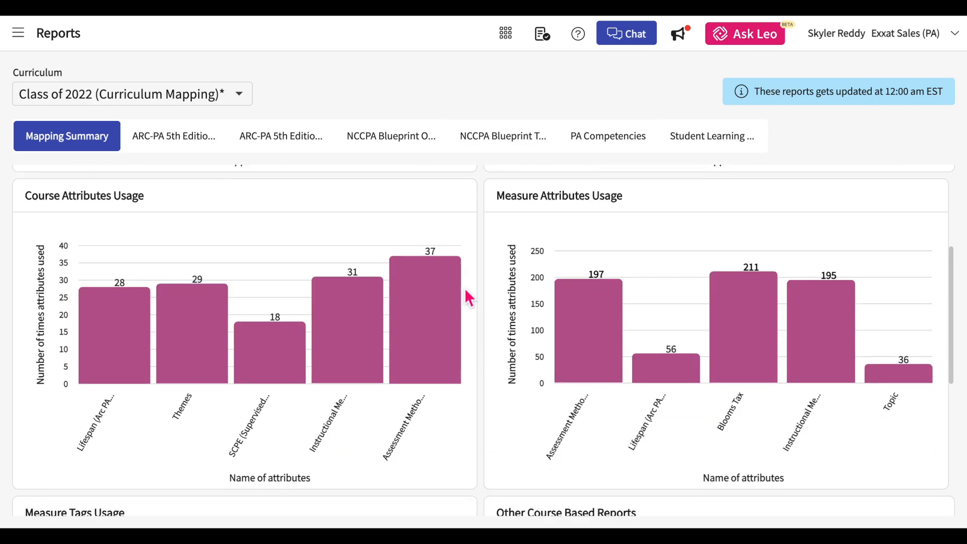
scroll(345, 384, "up", 10)
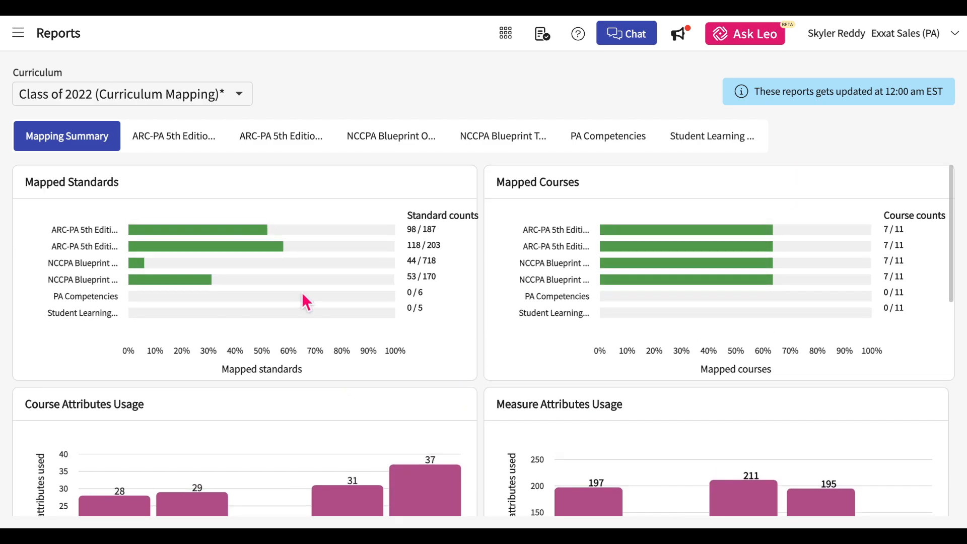
left_click(200, 94)
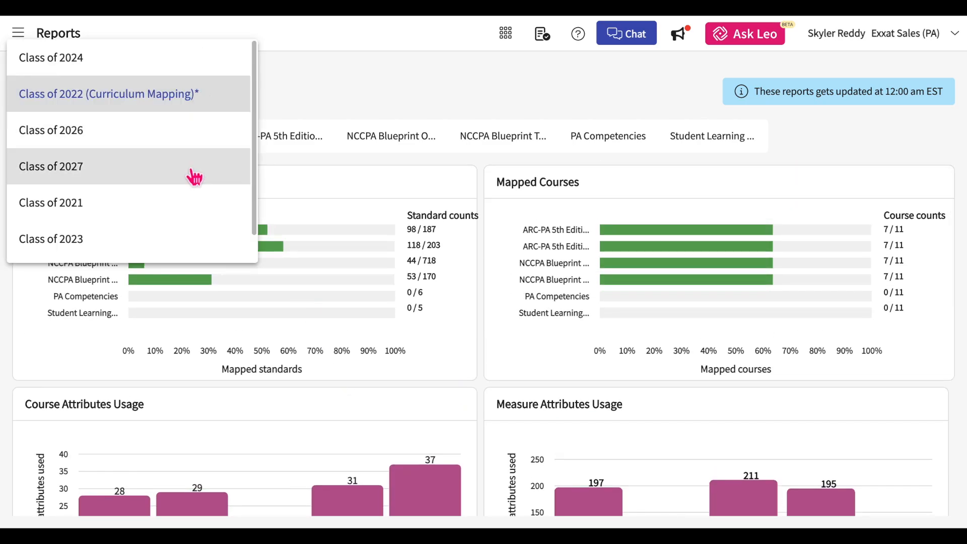
left_click(318, 98)
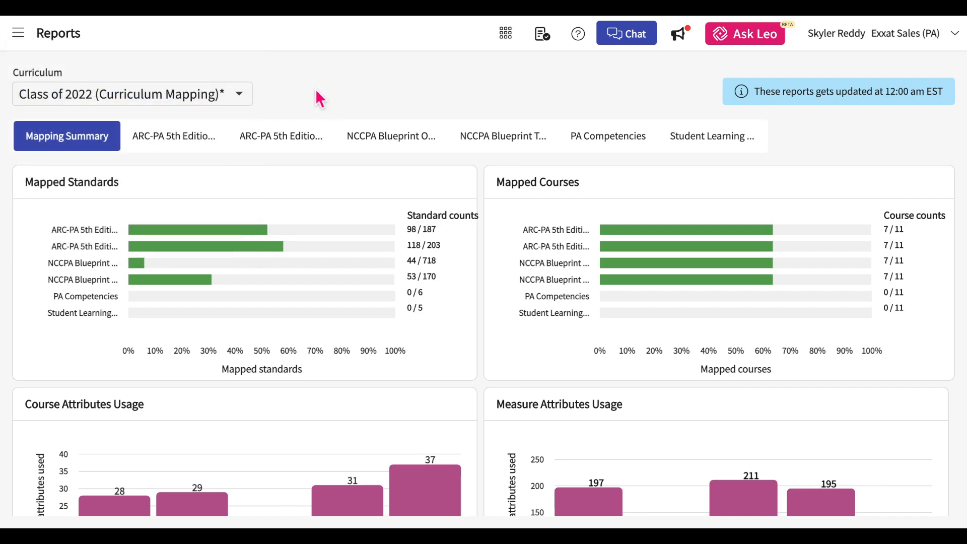
mouse_move(244, 233)
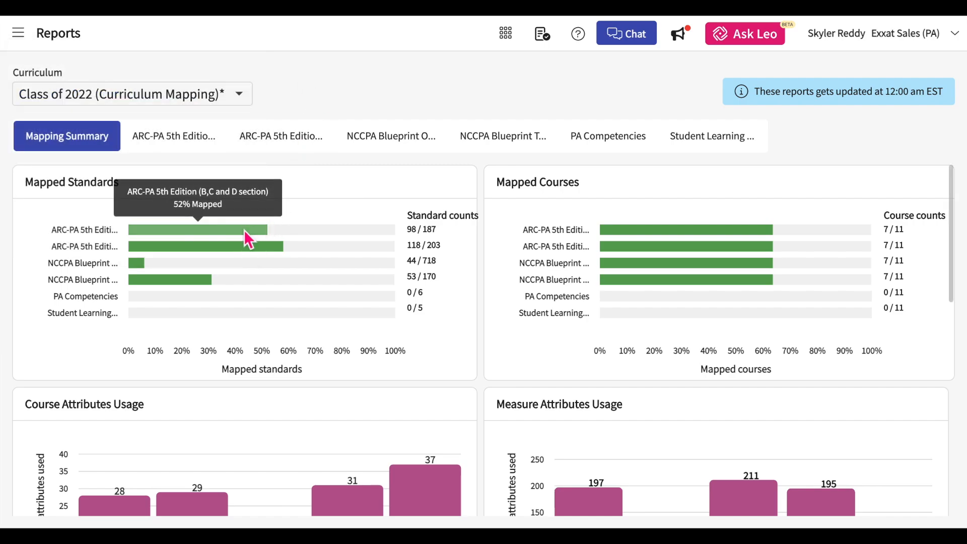
mouse_move(627, 249)
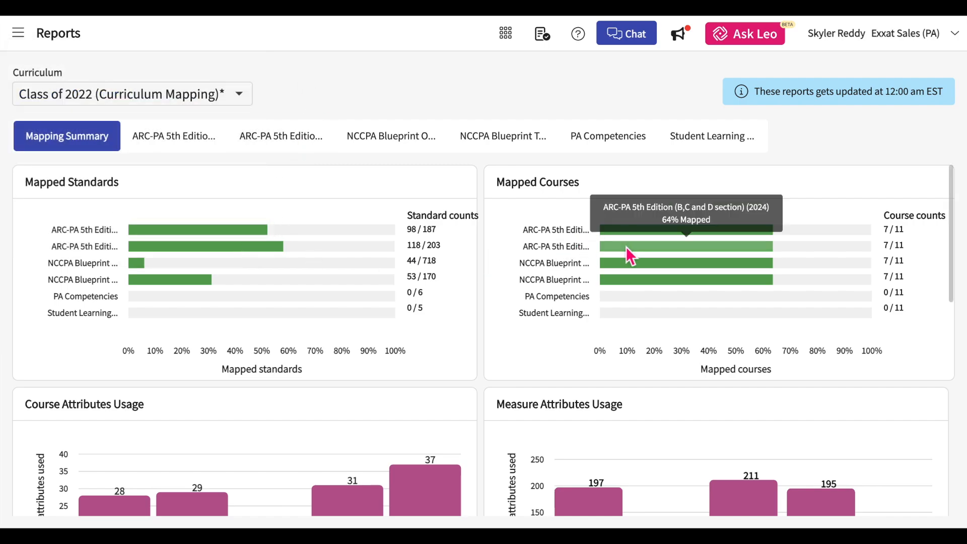
scroll(495, 352, "down", 3)
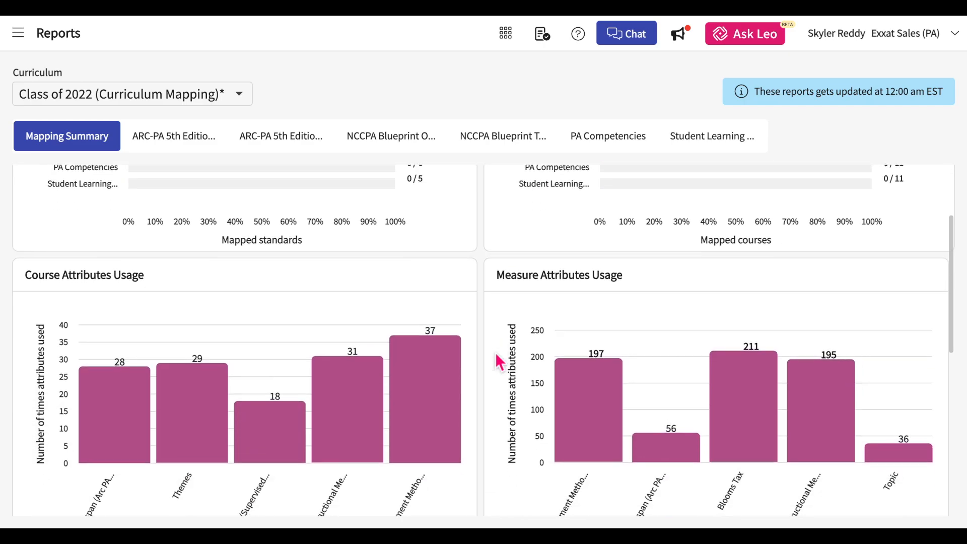
Open the Assessment Method breakdown from Course Attributes Usage and examine its course table, including in full screen
left_click(429, 382)
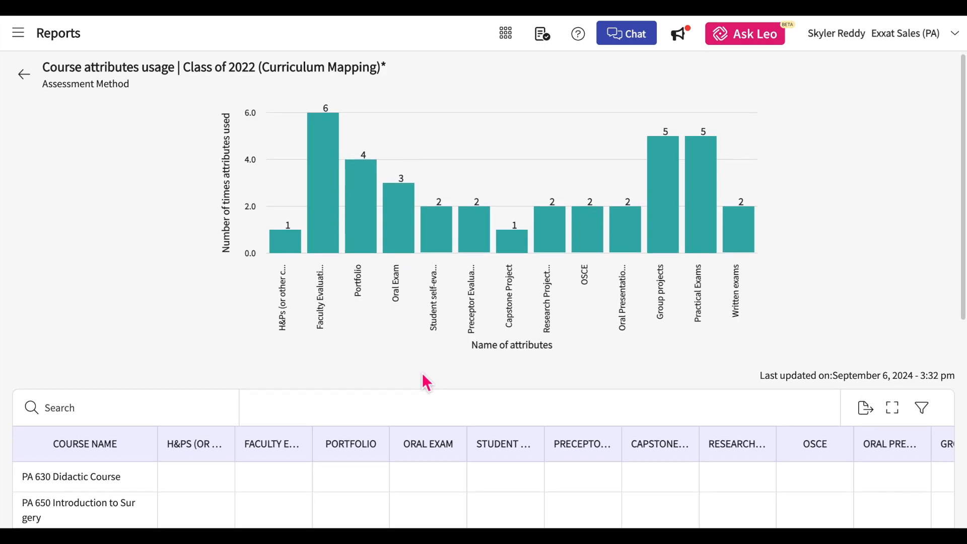
scroll(423, 376, "down", 1)
scroll(423, 375, "down", 1)
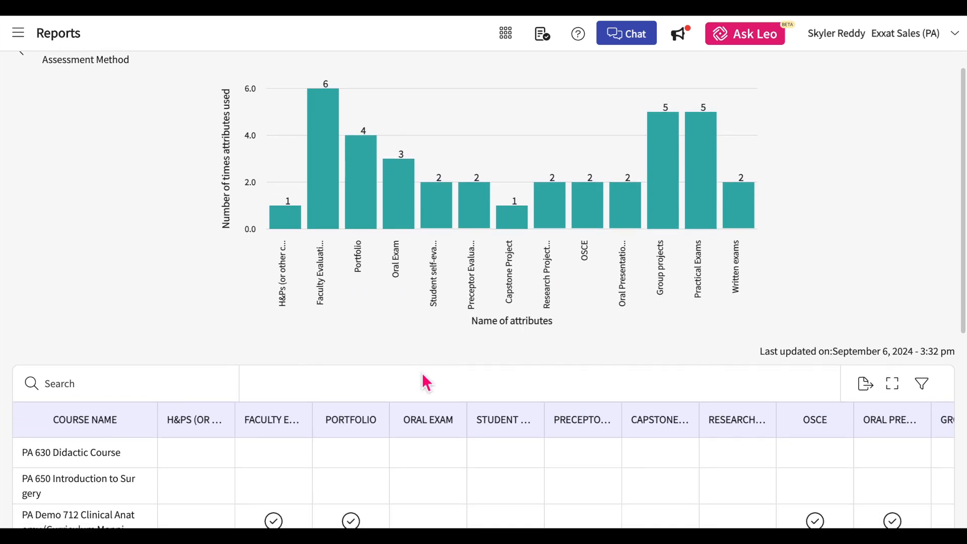
scroll(423, 376, "down", 2)
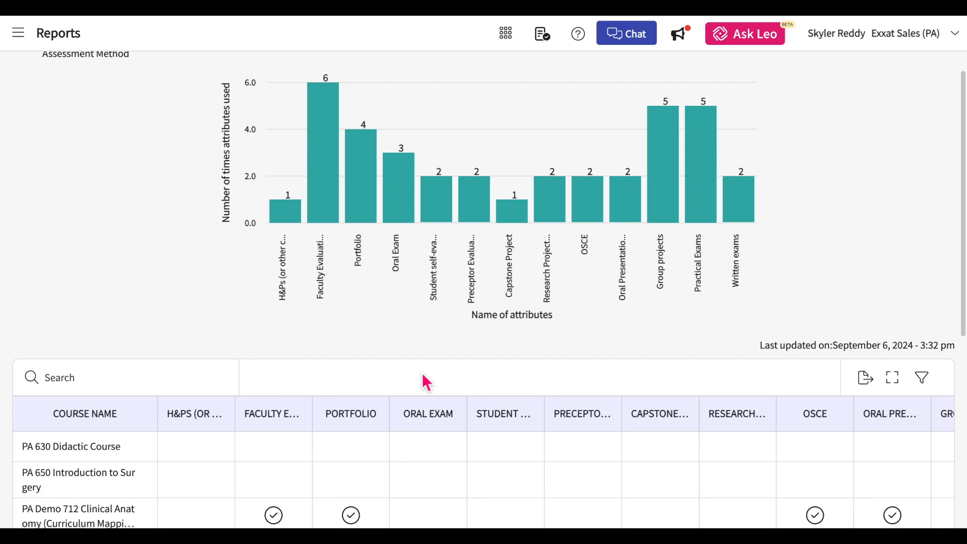
scroll(423, 375, "down", 5)
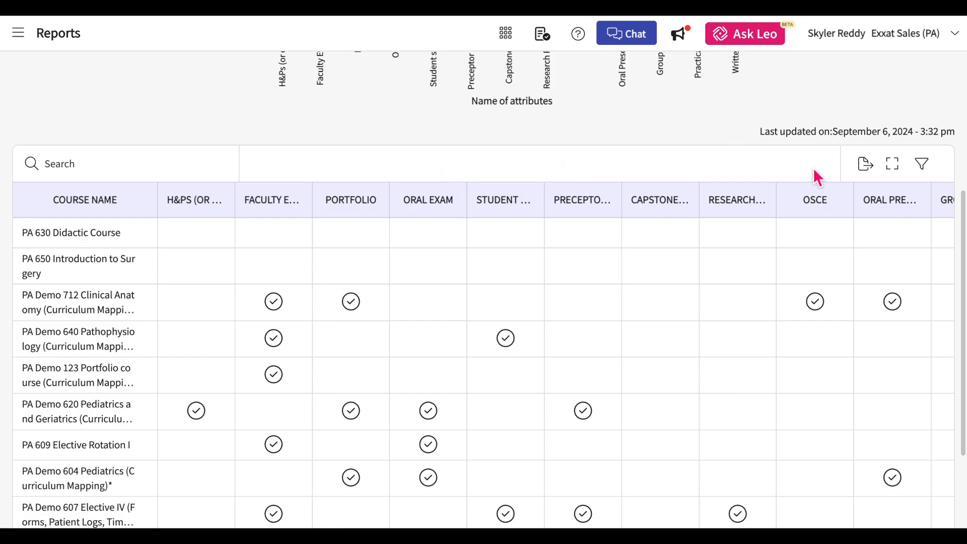
left_click(892, 164)
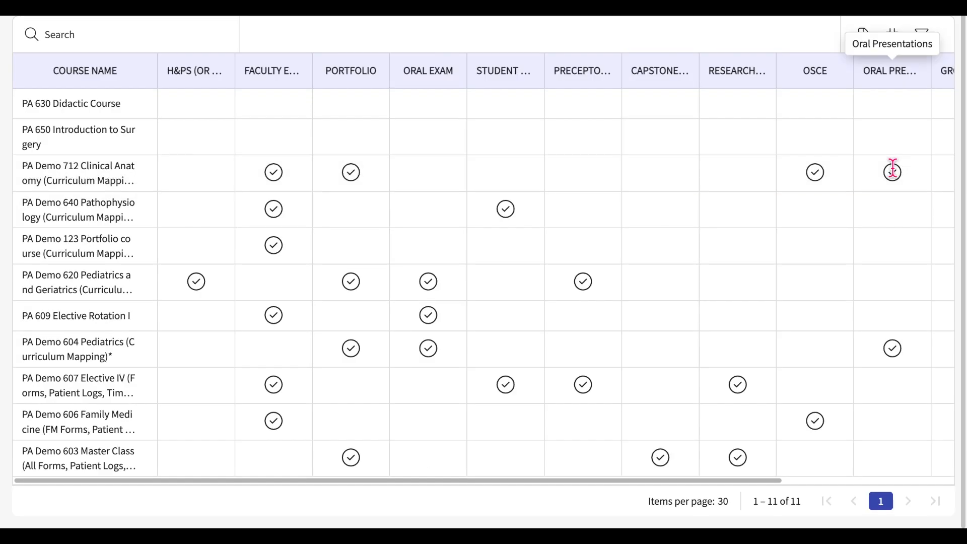
key("Escape")
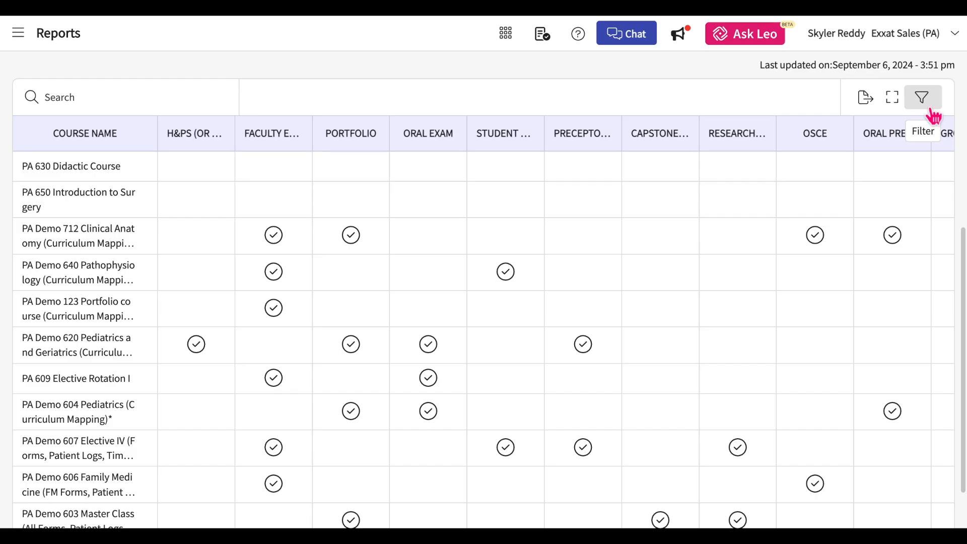
Filter the Assessment Method course table to show only assigned attributes, and search it for Didactic
left_click(933, 117)
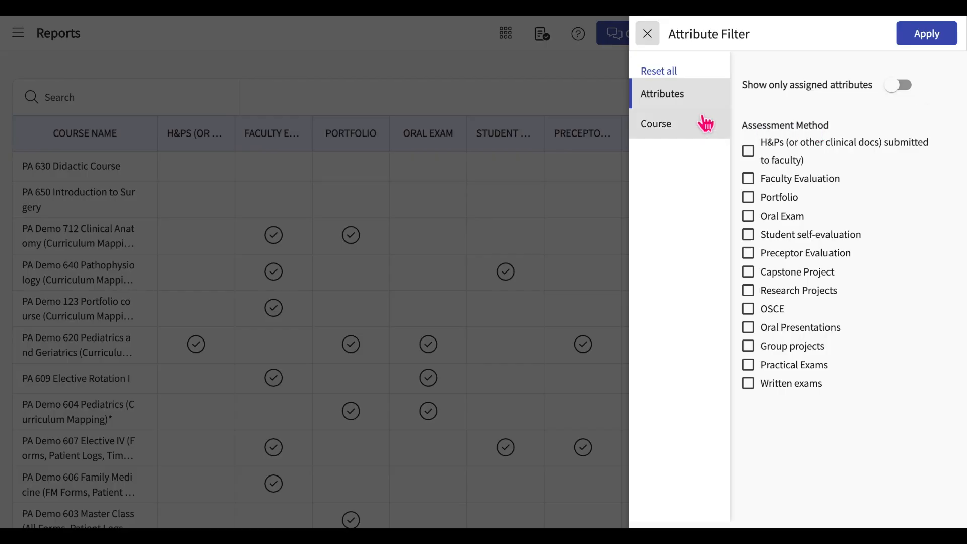
left_click(686, 127)
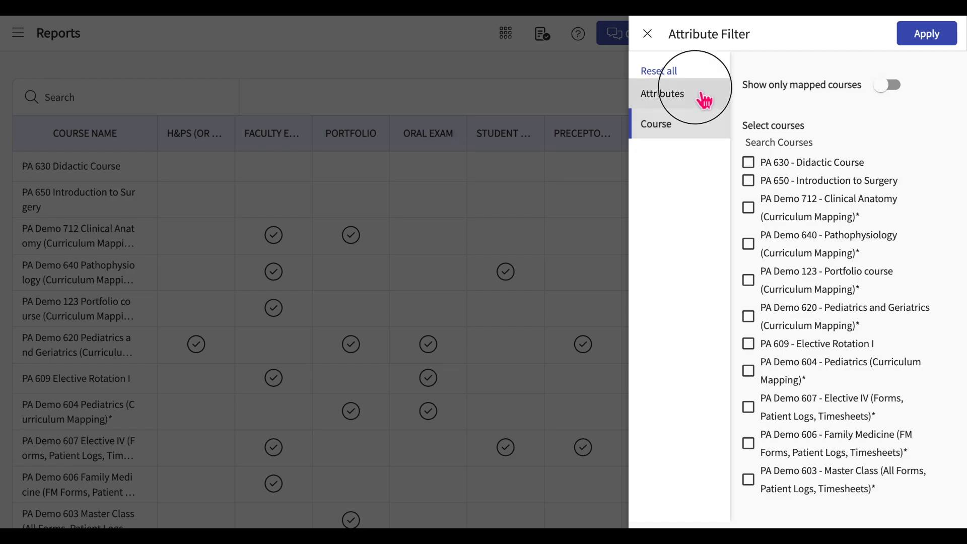
left_click(704, 101)
left_click(904, 93)
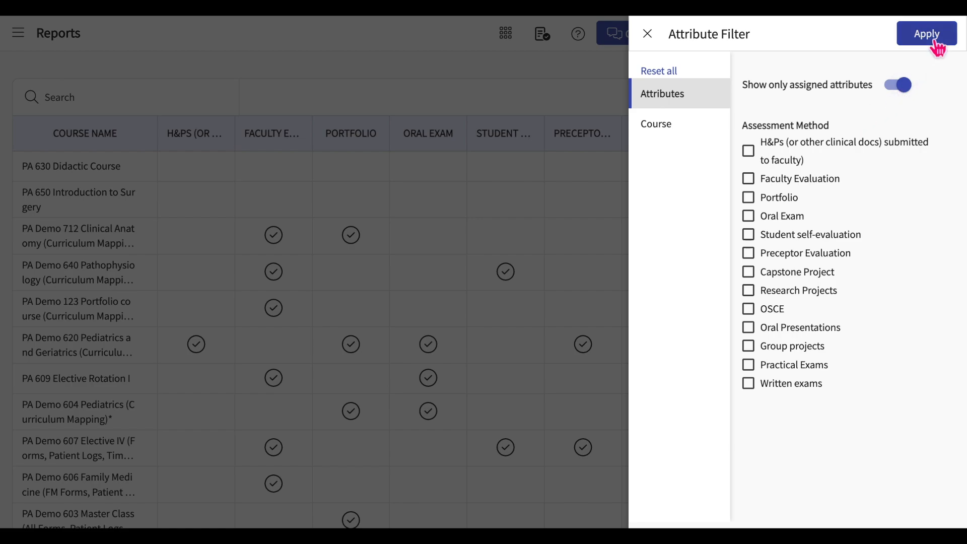
left_click(935, 42)
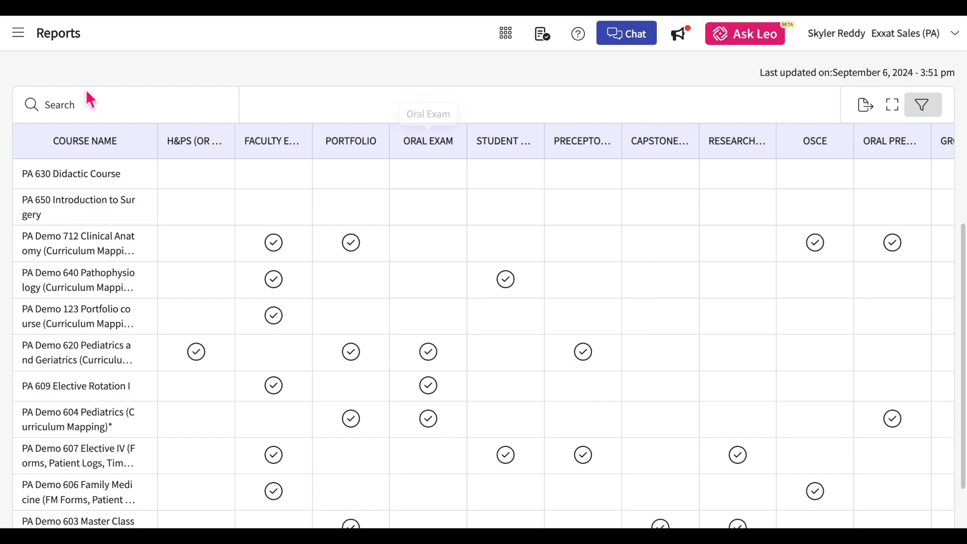
left_click(72, 111)
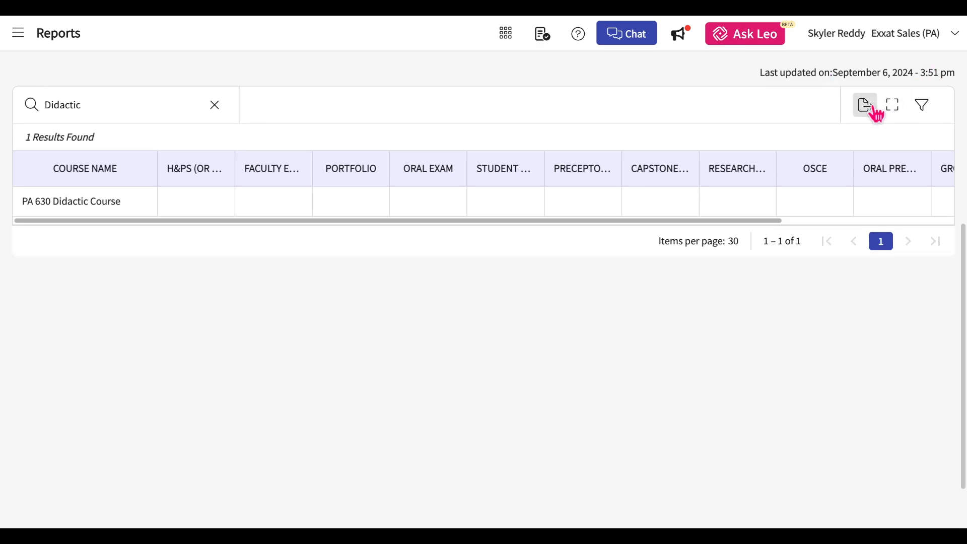
Return to the Mapping Summary, open the Instructional Methods breakdown from Measure Attributes Usage, and examine its objectives table
scroll(869, 121, "up", 5)
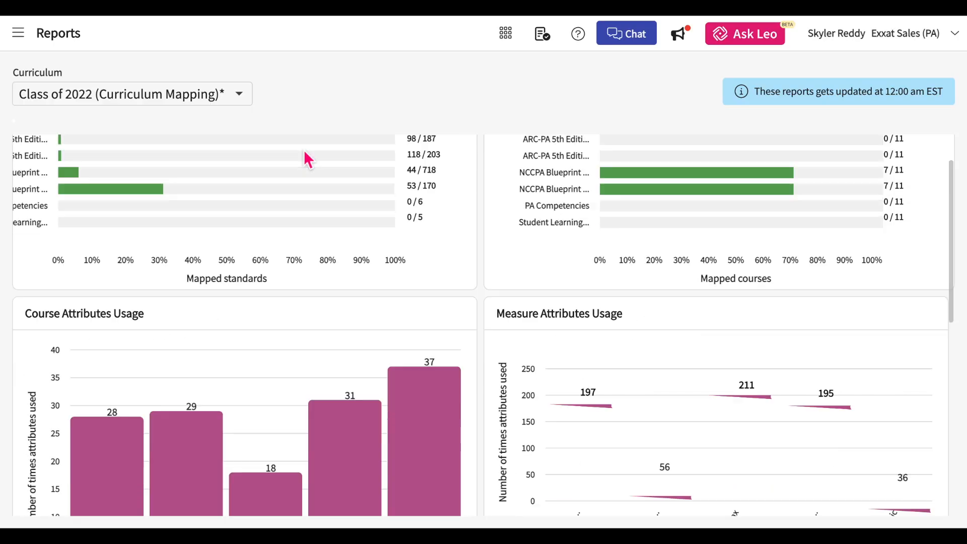
scroll(317, 161, "down", 1)
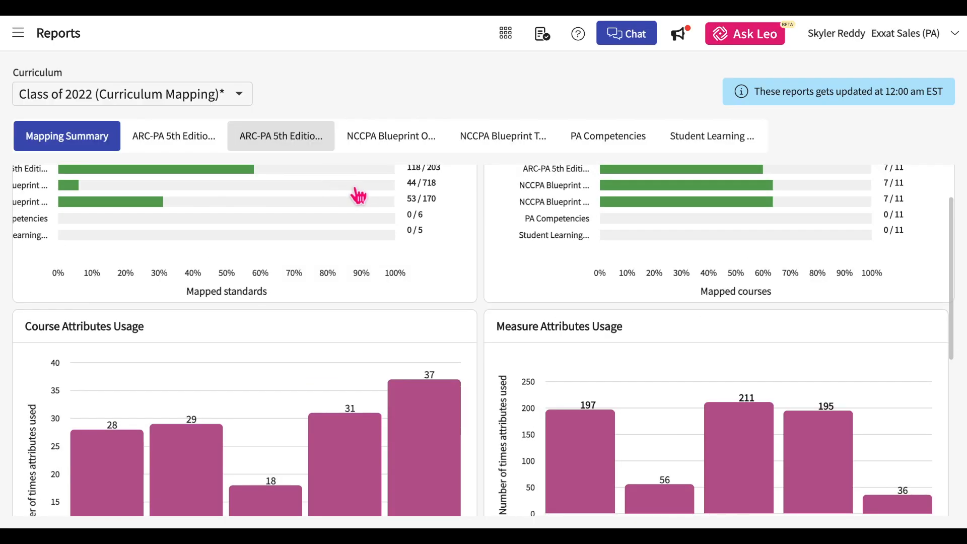
scroll(598, 332, "down", 5)
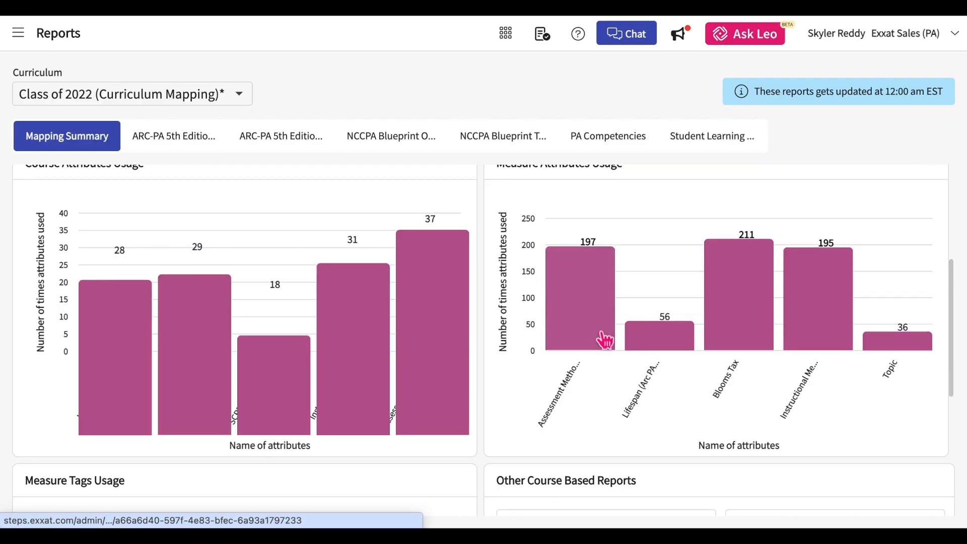
scroll(830, 311, "up", 2)
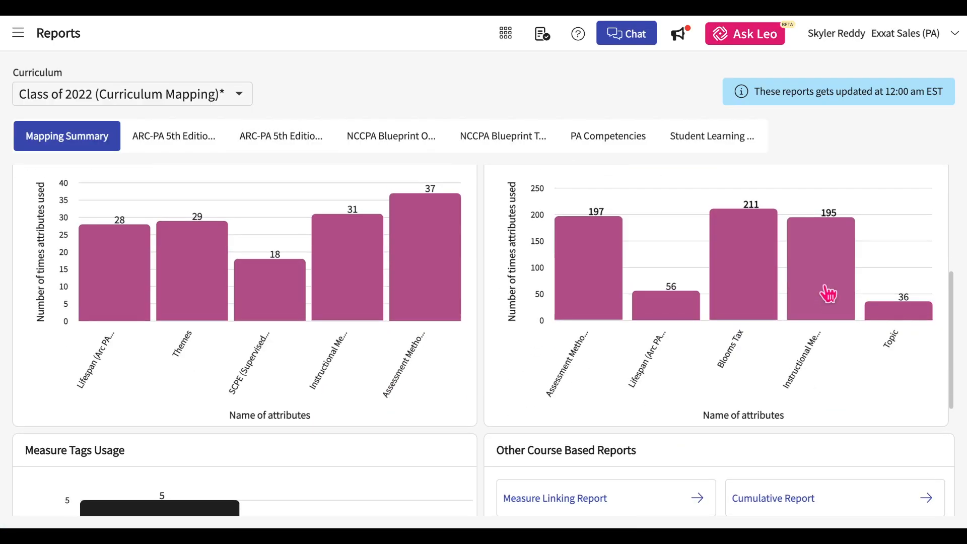
left_click(828, 335)
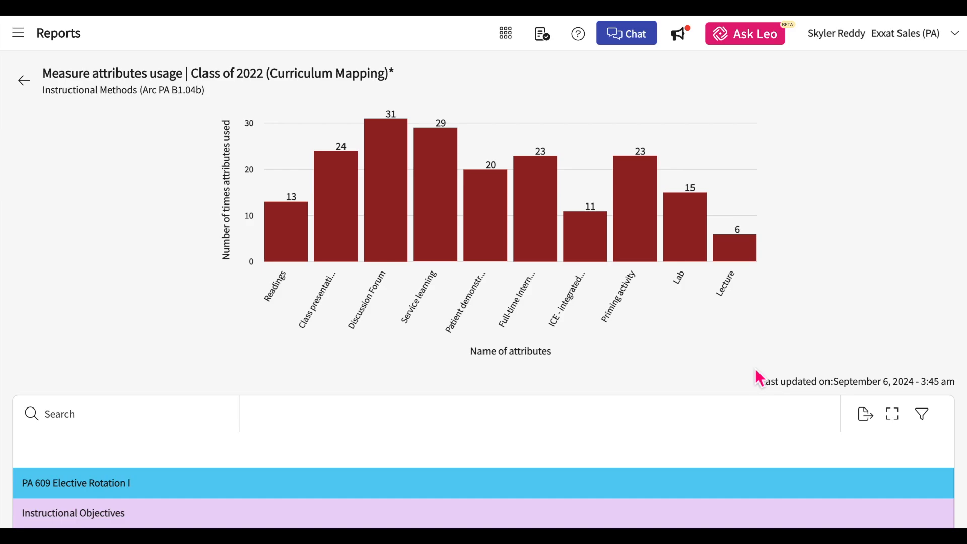
scroll(759, 414, "down", 3)
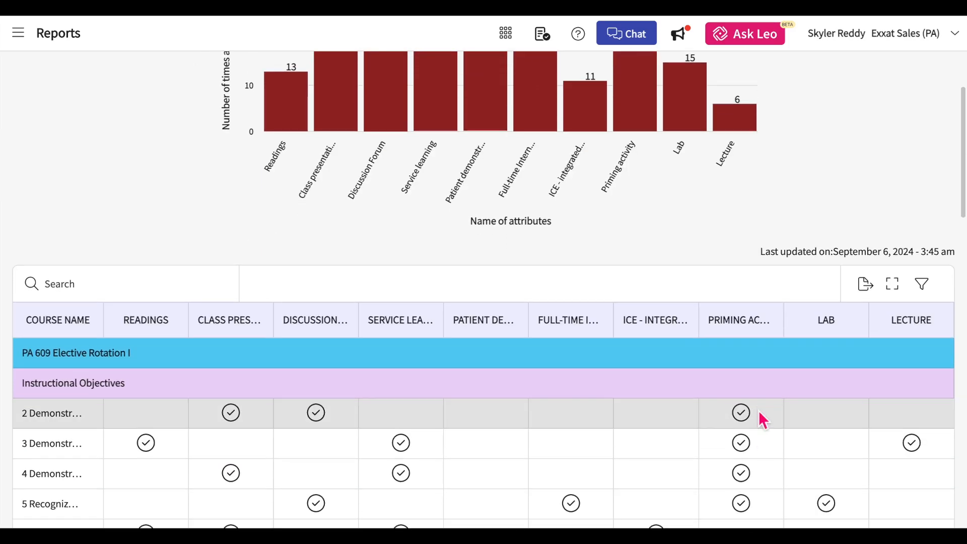
scroll(763, 419, "down", 4)
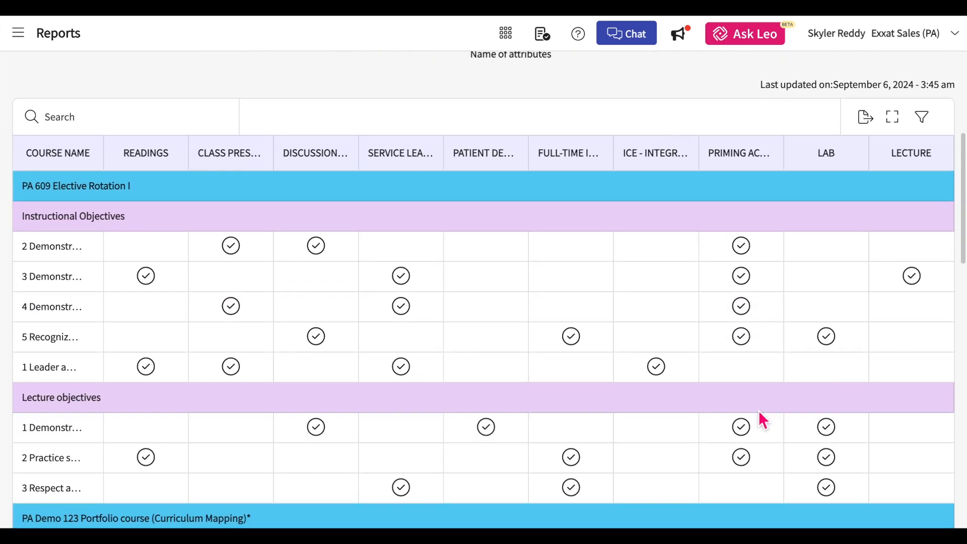
scroll(762, 420, "up", 1)
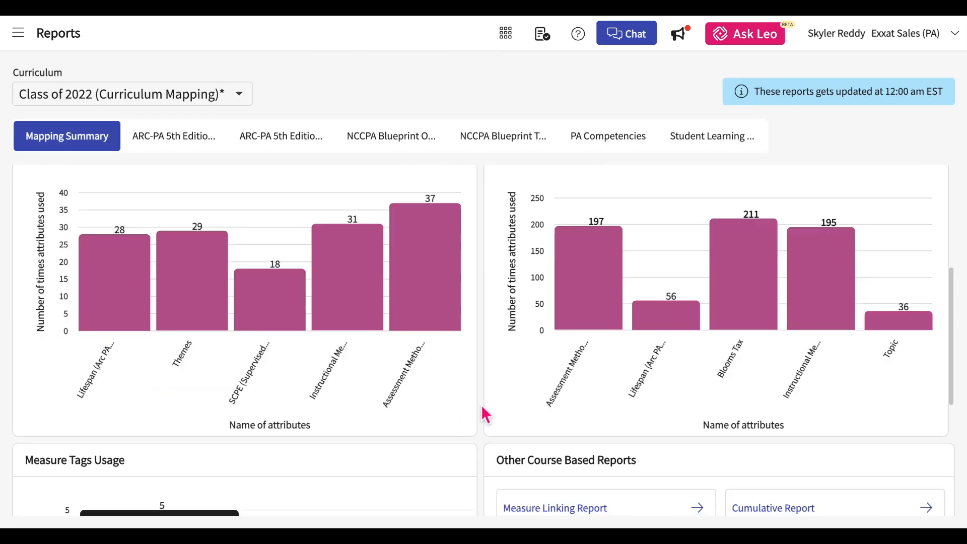
Open the Measure Linking Report and examine the linked objectives of PA Demo 603 - Master Class
scroll(482, 403, "down", 5)
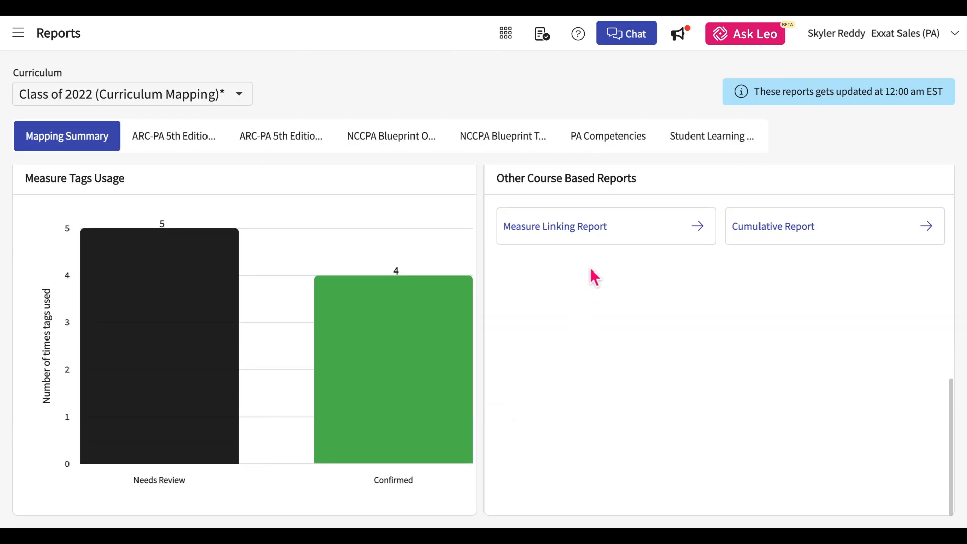
left_click(586, 237)
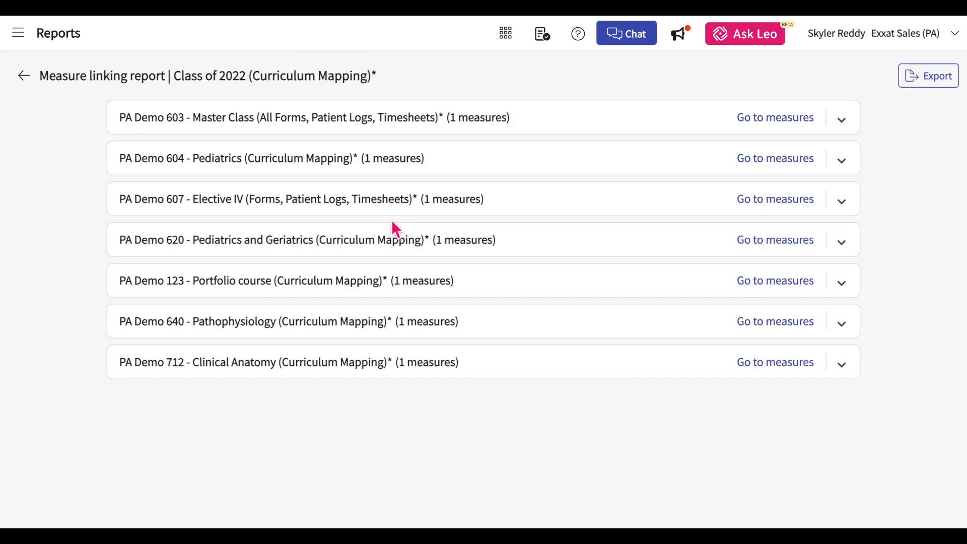
left_click(360, 133)
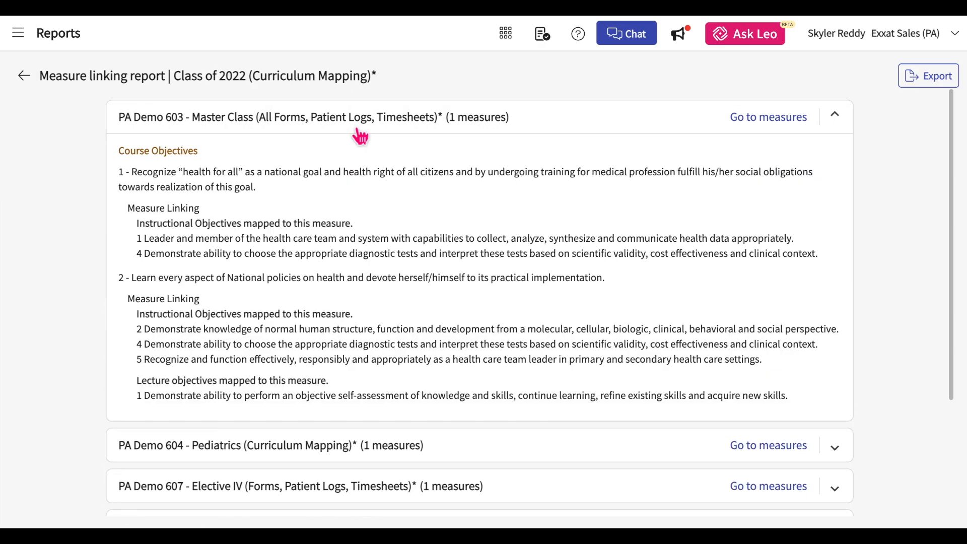
scroll(375, 303, "down", 1)
scroll(375, 304, "up", 1)
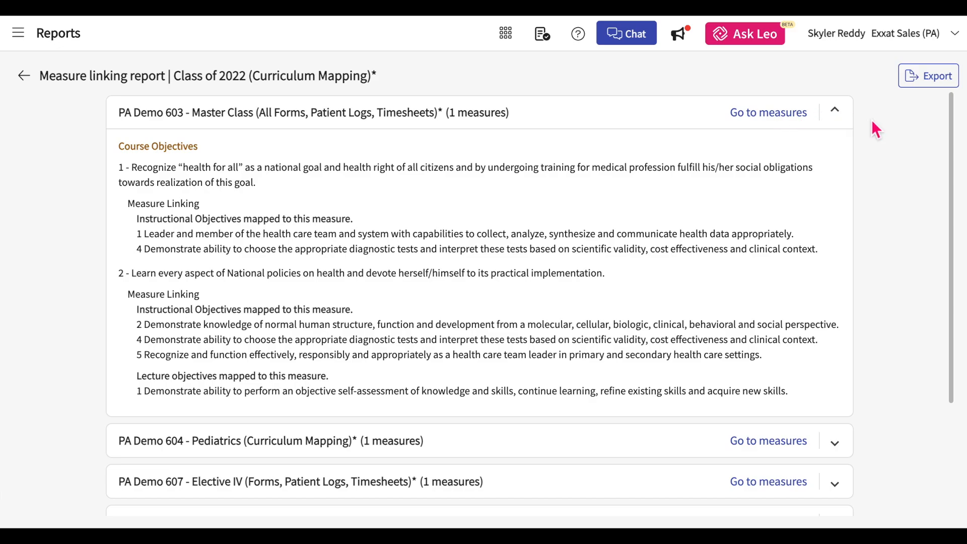
Try to export the measure linking report, and return to the Mapping Summary
left_click(933, 86)
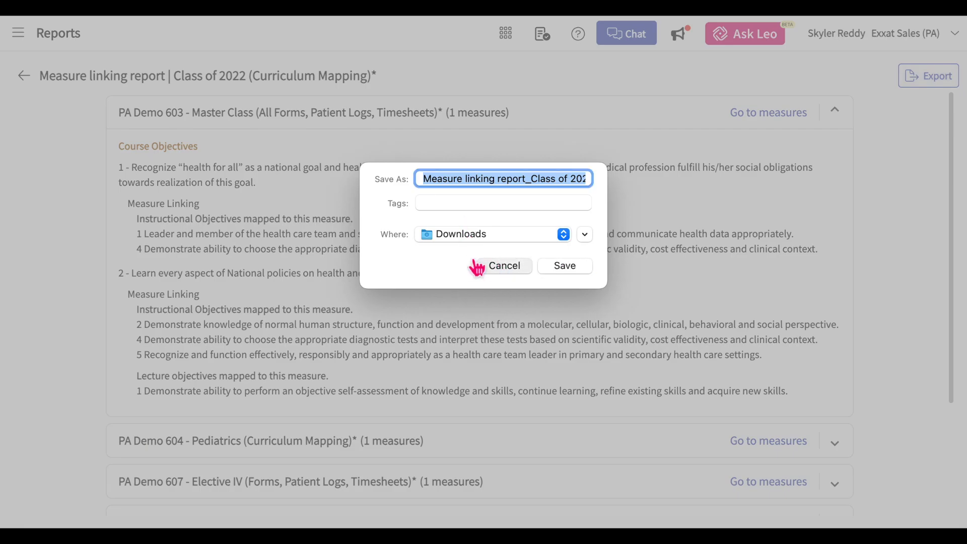
left_click(484, 266)
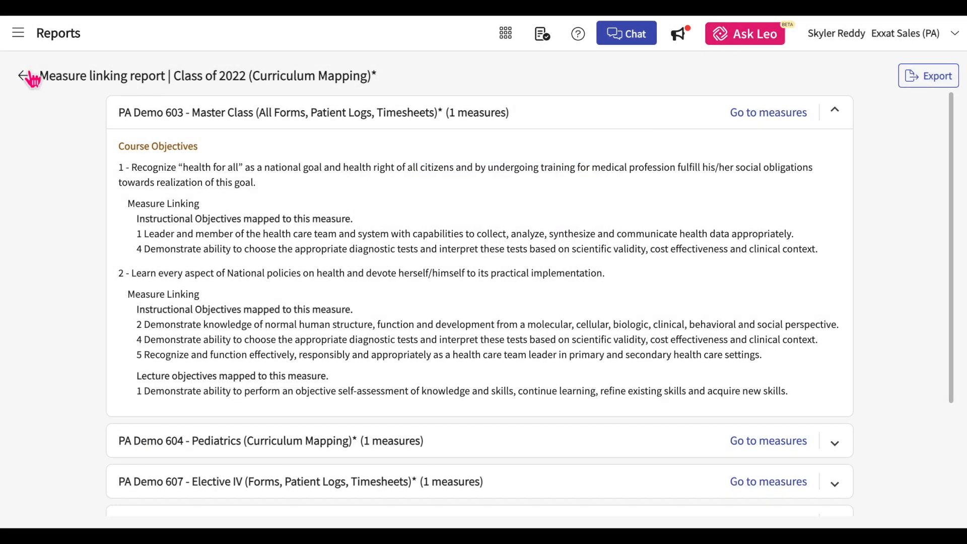
left_click(29, 80)
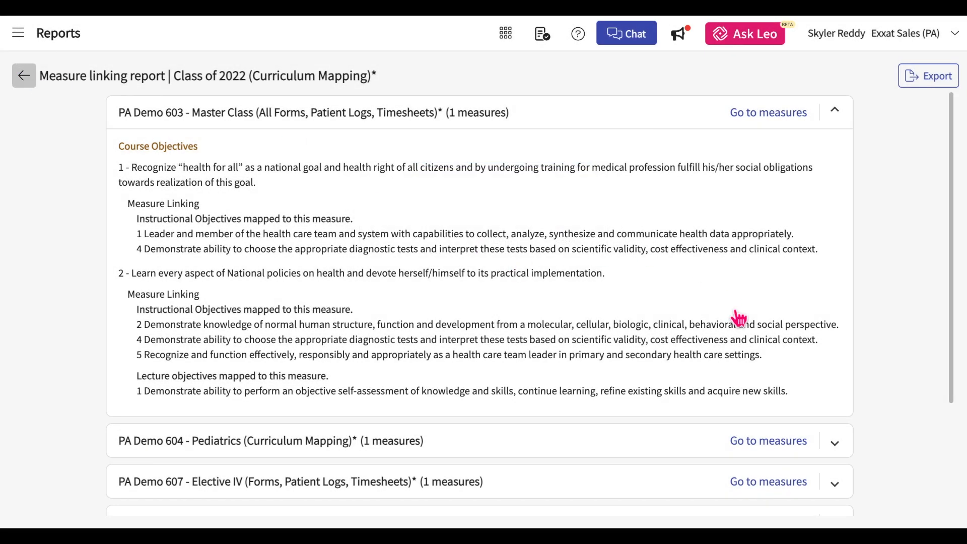
Open the Cumulative Report download and select its courses, including PA 609 Elective Rotation I, PA 630 Didactic Course and PA 650 Introduction to Surgery
scroll(733, 317, "down", 10)
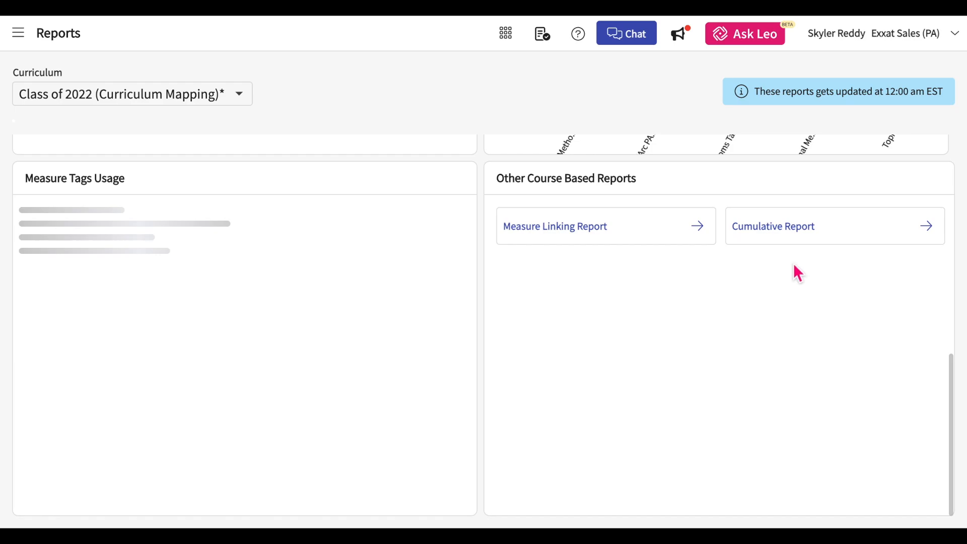
left_click(801, 247)
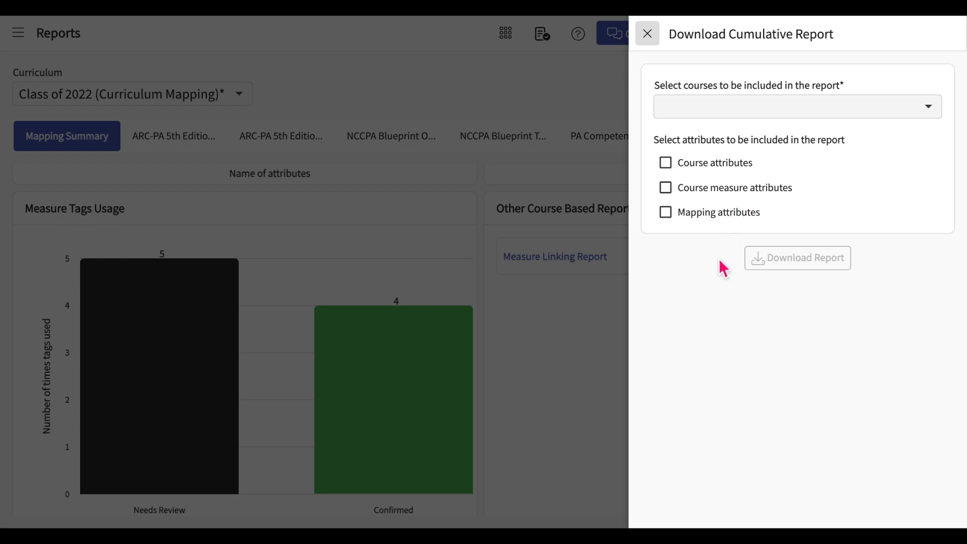
left_click(729, 104)
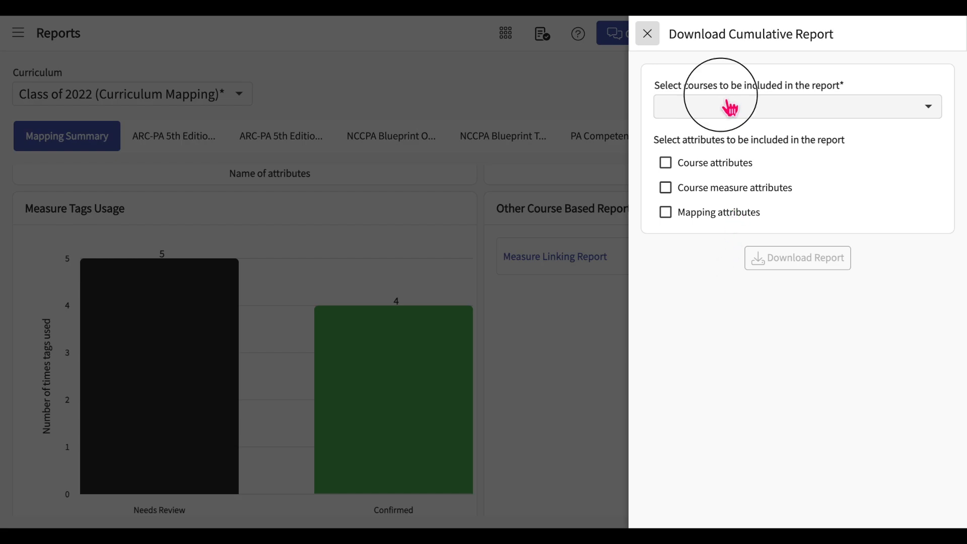
left_click(727, 107)
left_click(714, 146)
left_click(716, 187)
left_click(730, 222)
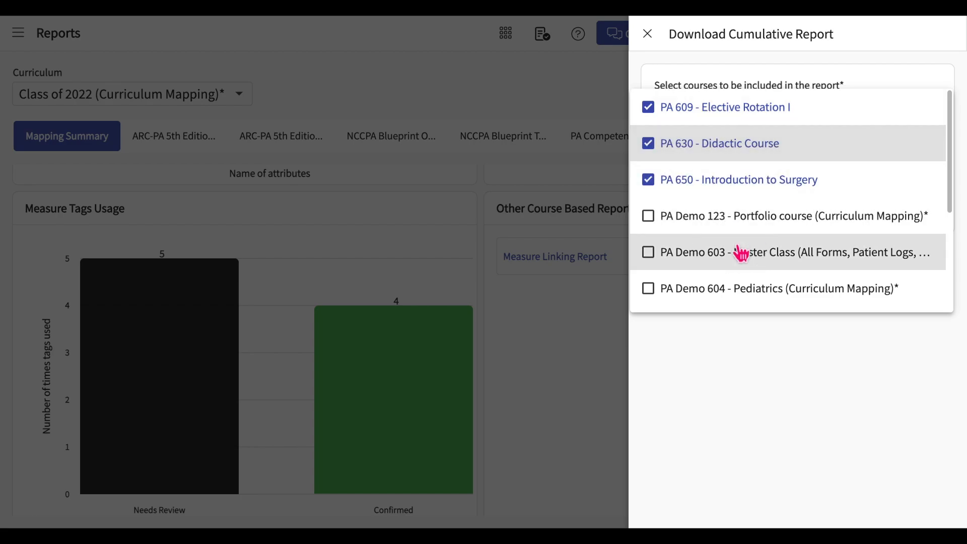
left_click(741, 252)
left_click(756, 348)
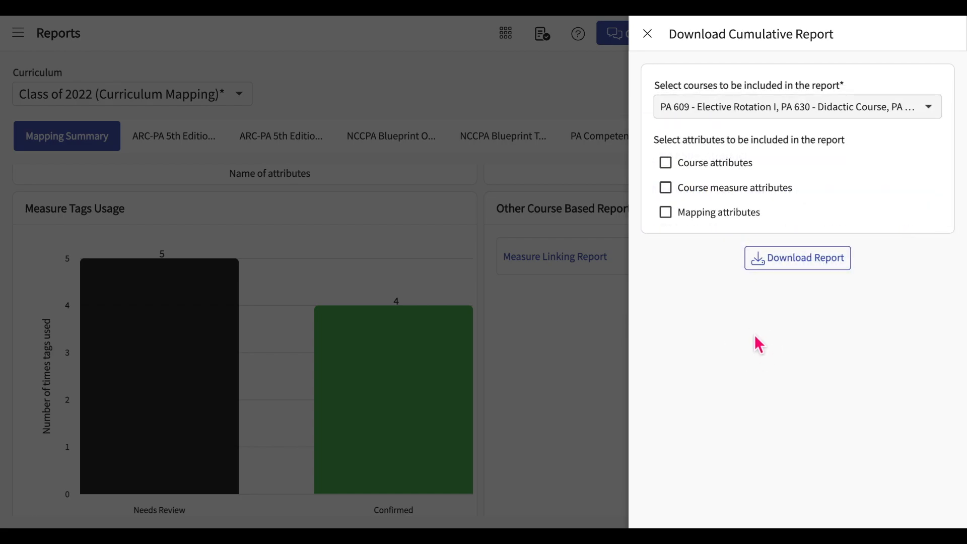
Include course attributes, course measure attributes and mapping attributes in the cumulative report, and download it
left_click(705, 166)
left_click(708, 188)
left_click(707, 212)
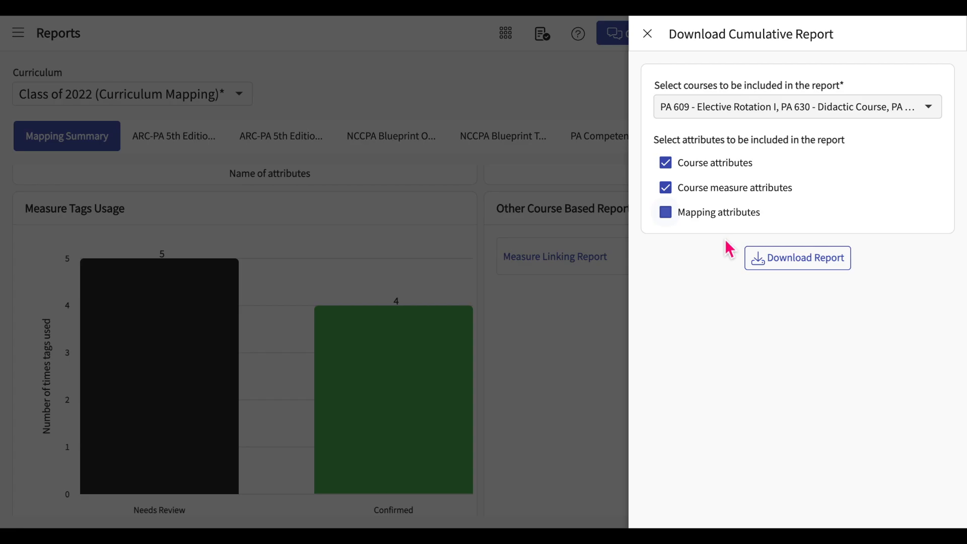
left_click(793, 266)
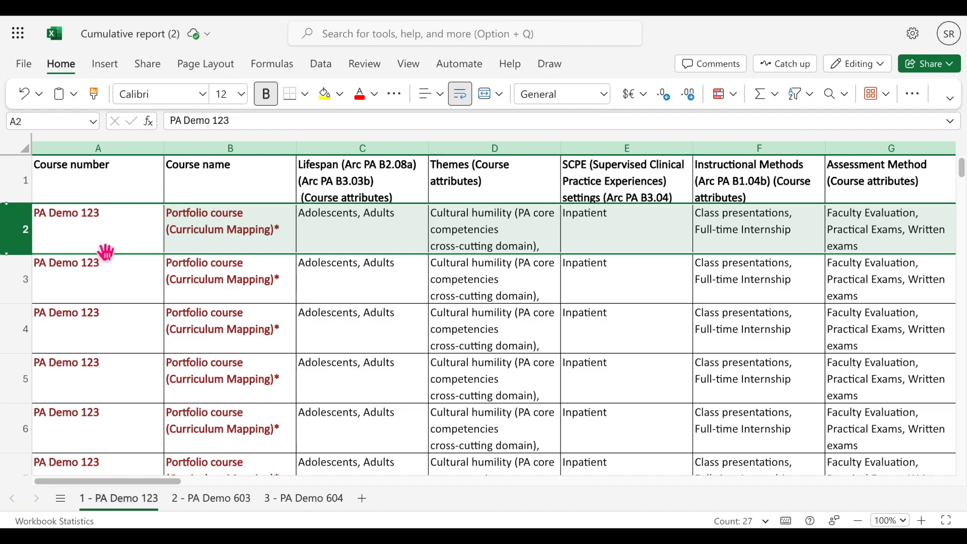
Switch to the cumulative report in Excel and examine the PA Demo 603 and PA Demo 123 sheets, including attribute and standards mapping columns
left_click(199, 496)
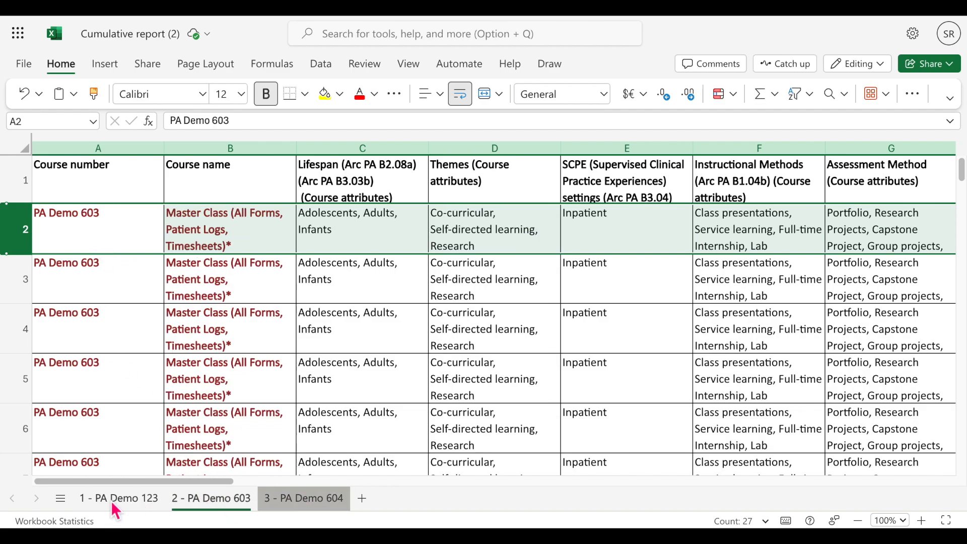
left_click(113, 501)
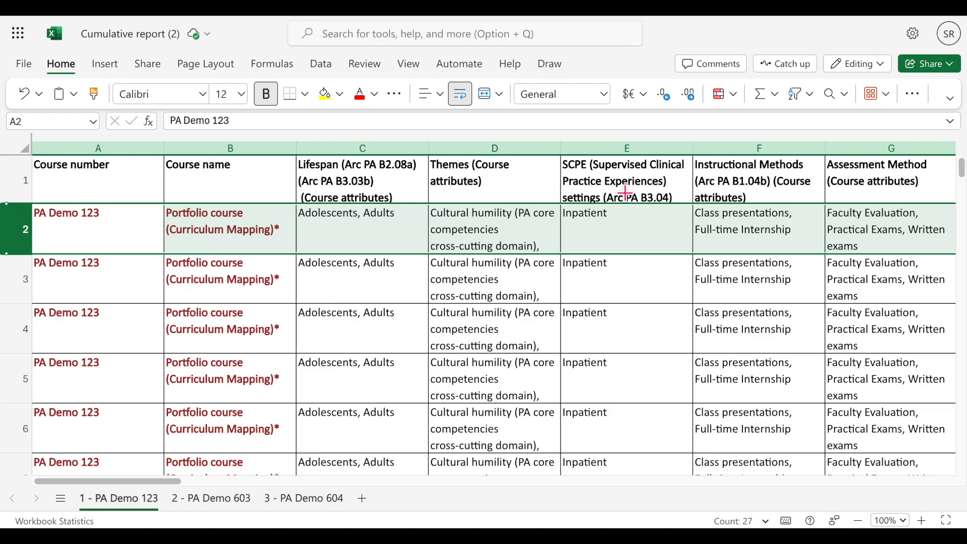
scroll(626, 193, "right", 2)
scroll(625, 193, "right", 2)
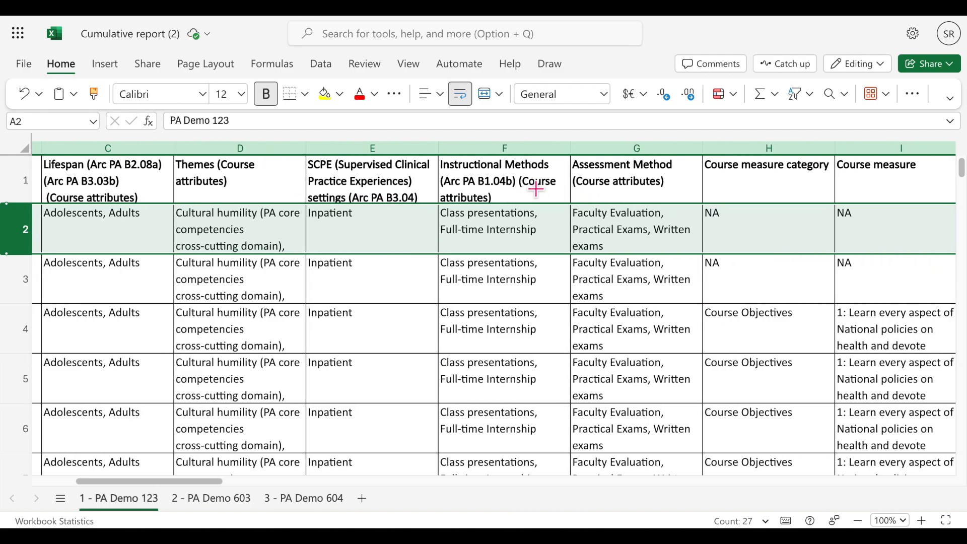
scroll(753, 318, "right", 4)
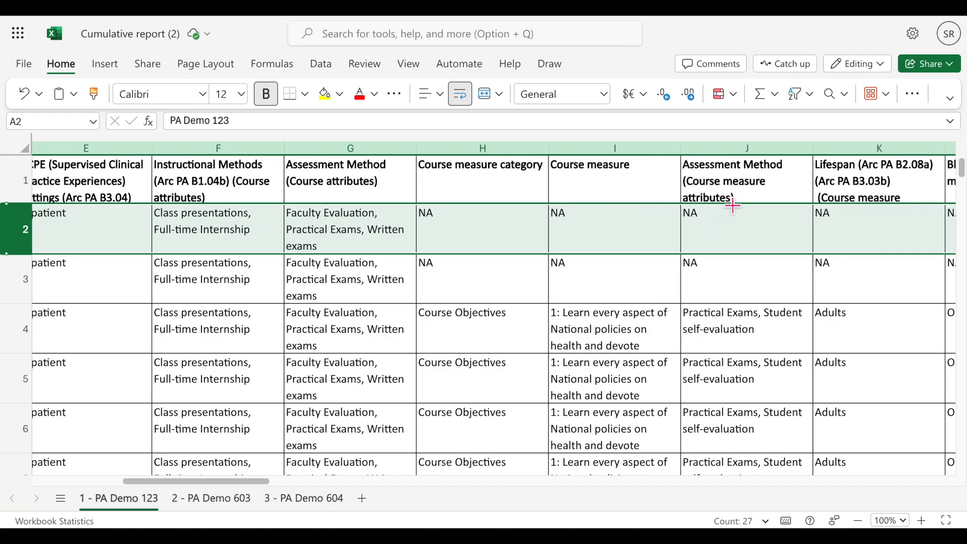
scroll(767, 195, "right", 10)
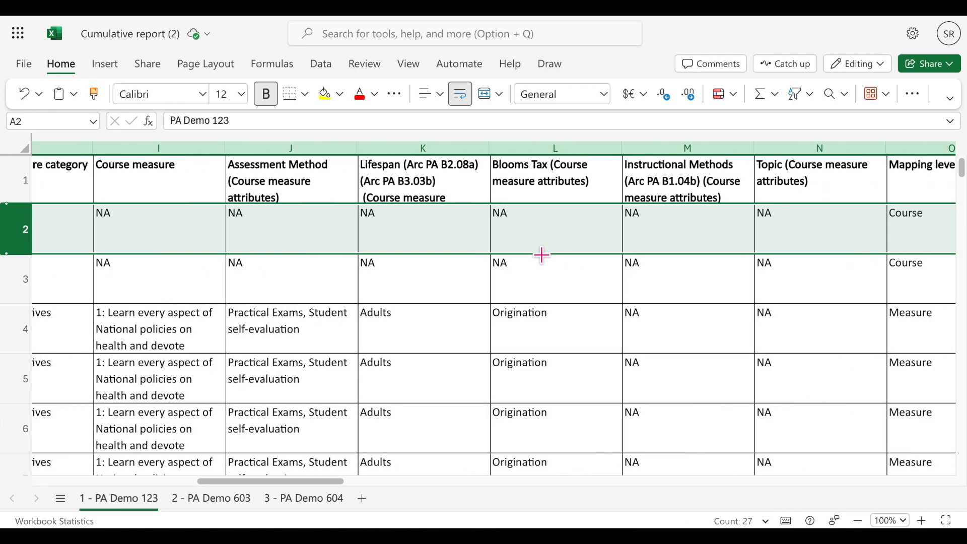
scroll(685, 410, "right", 2)
scroll(688, 412, "right", 1)
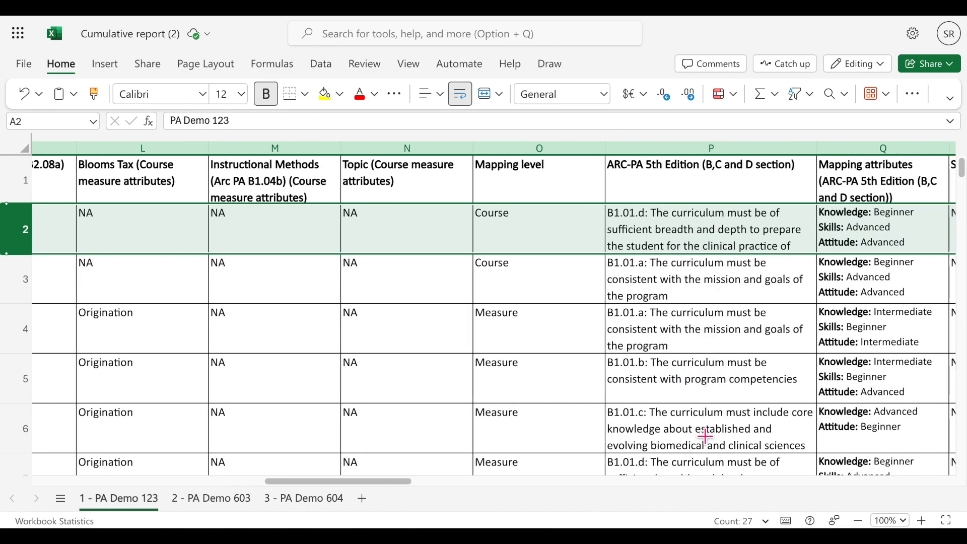
scroll(702, 433, "right", 3)
scroll(705, 436, "right", 4)
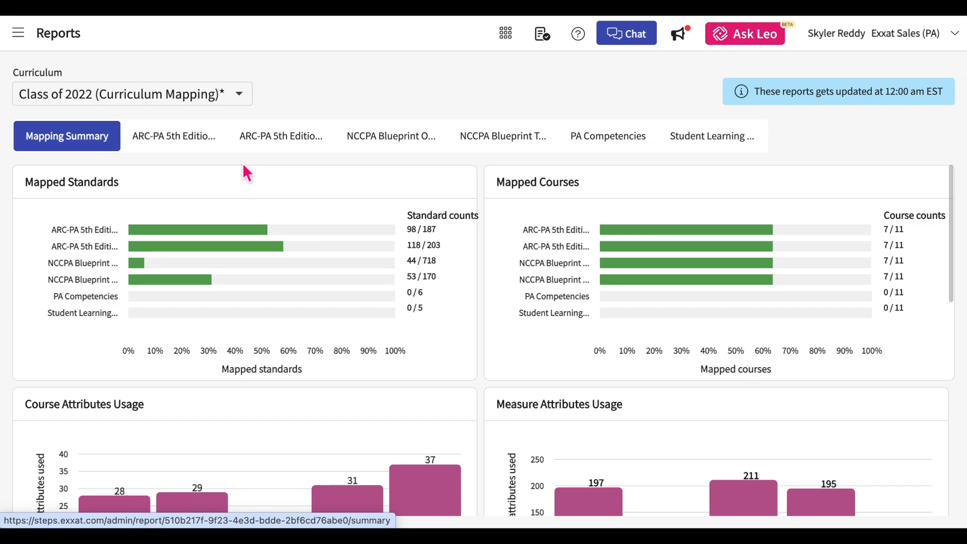
Open the mapped standards report for ARC-PA 5th Edition (B,C and D section) (2024), and view its unmapped standards and all standards
left_click(284, 142)
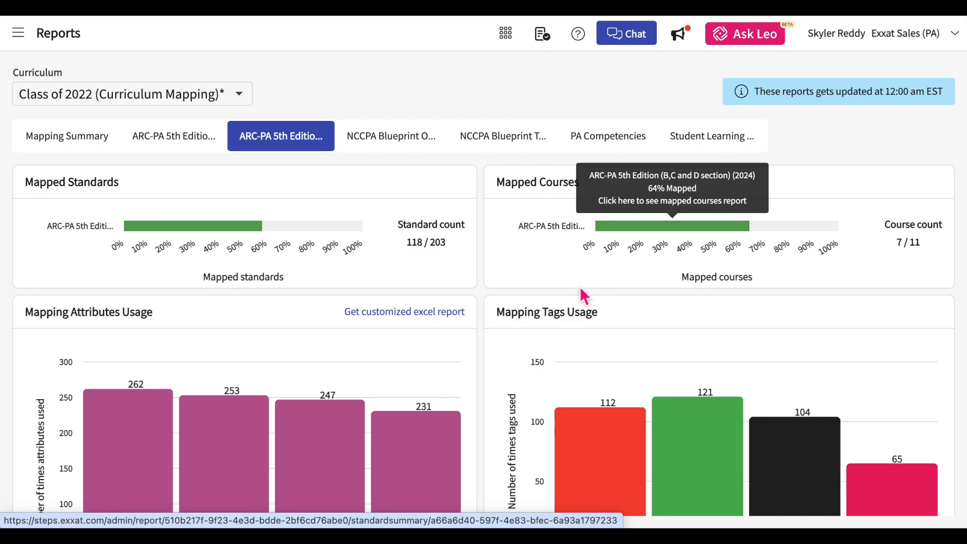
scroll(560, 291, "down", 1)
scroll(562, 282, "up", 1)
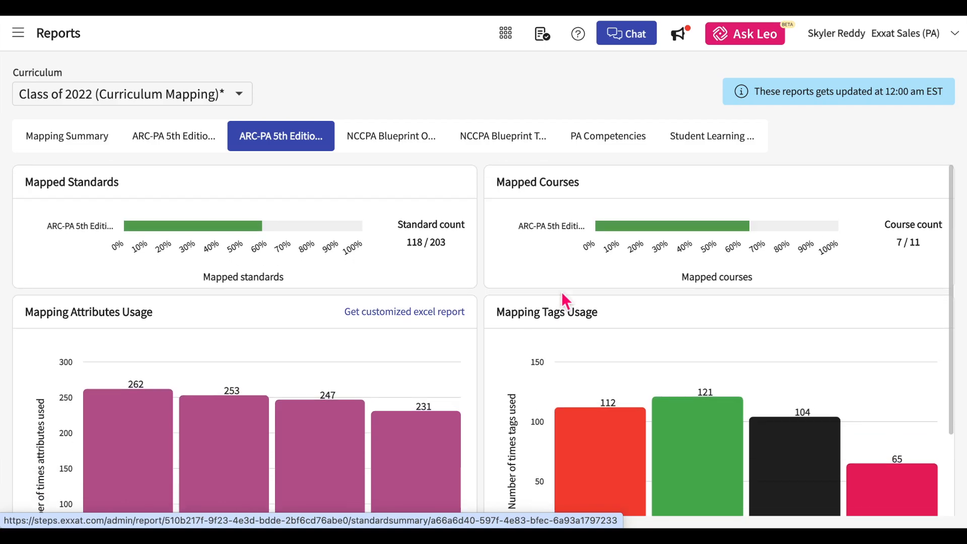
left_click(184, 226)
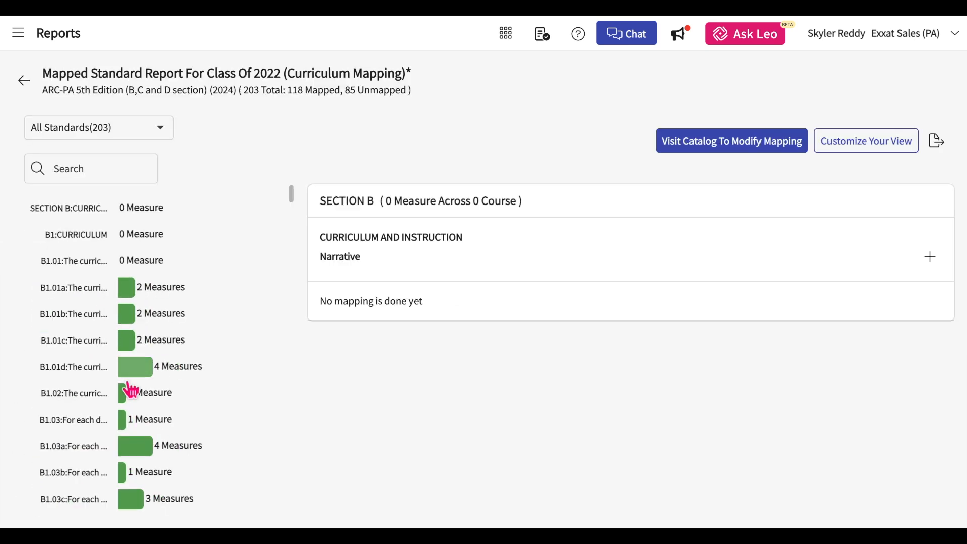
left_click(152, 137)
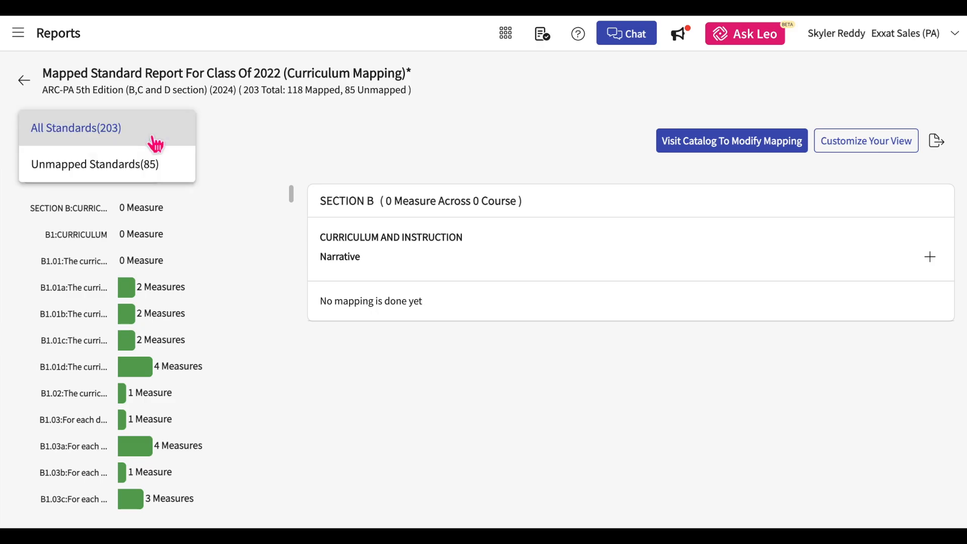
left_click(137, 168)
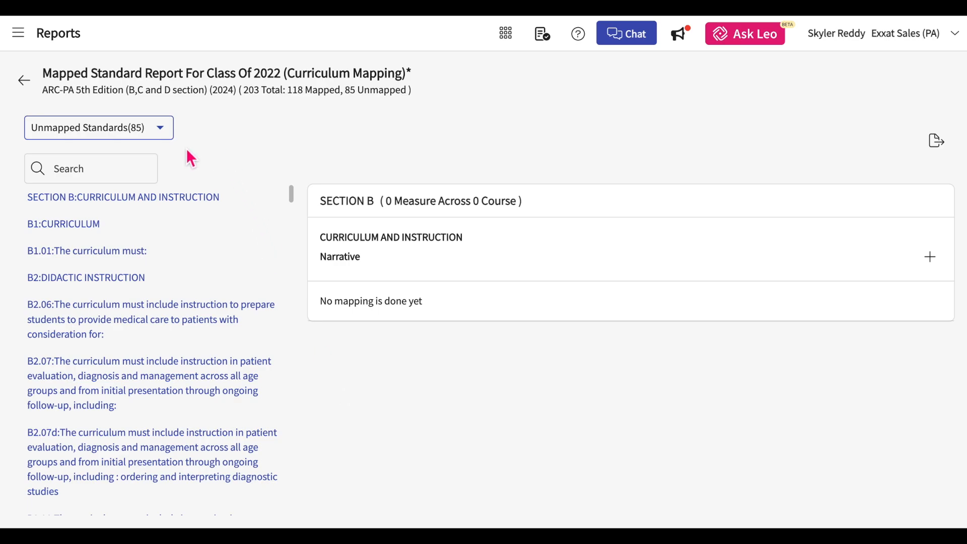
left_click(82, 173)
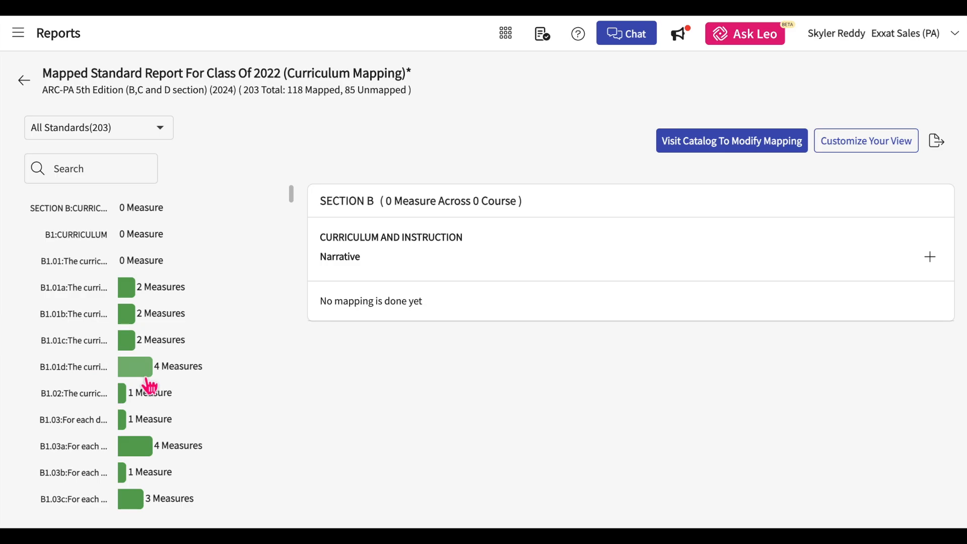
View the courses mapped to standard B1.01d and the instructional objectives mapped in PA Demo 604 Pediatrics
left_click(146, 376)
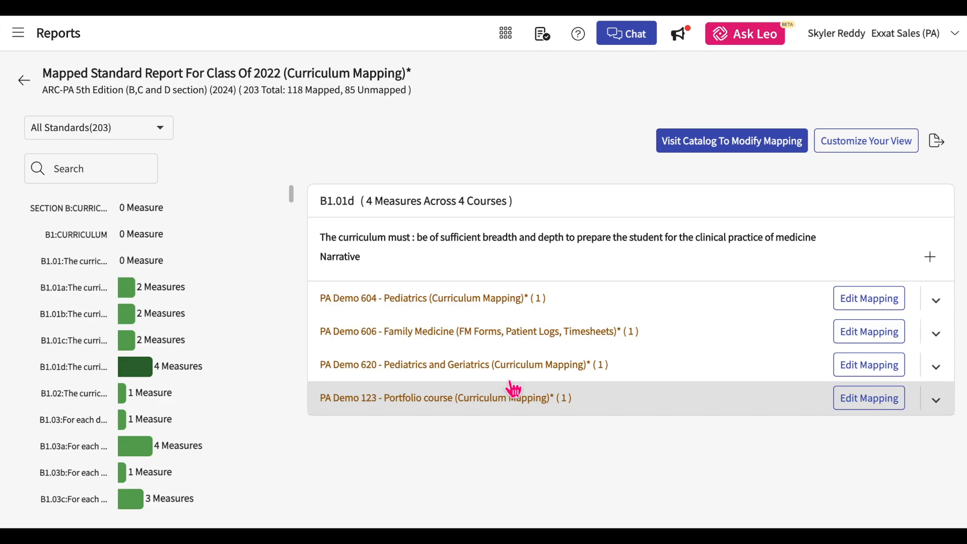
left_click(935, 301)
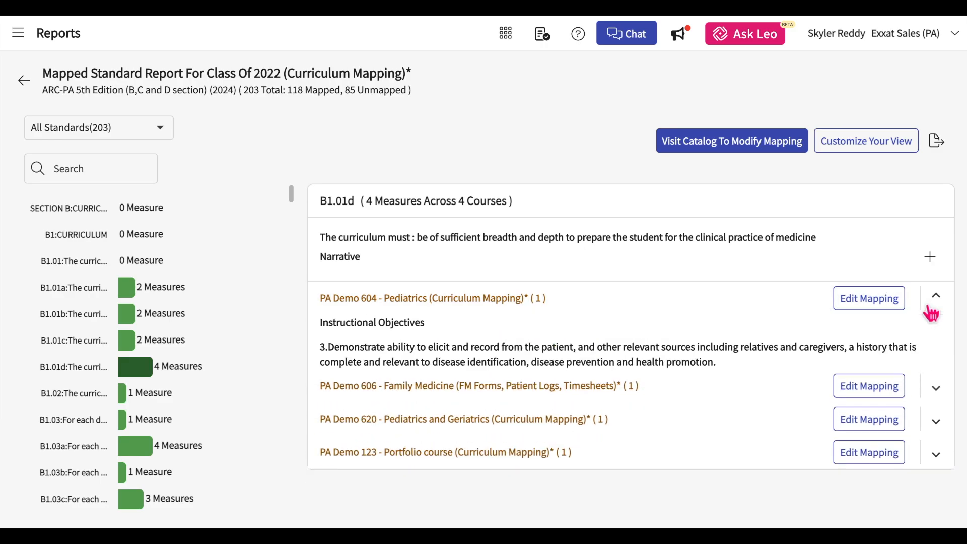
left_click(933, 309)
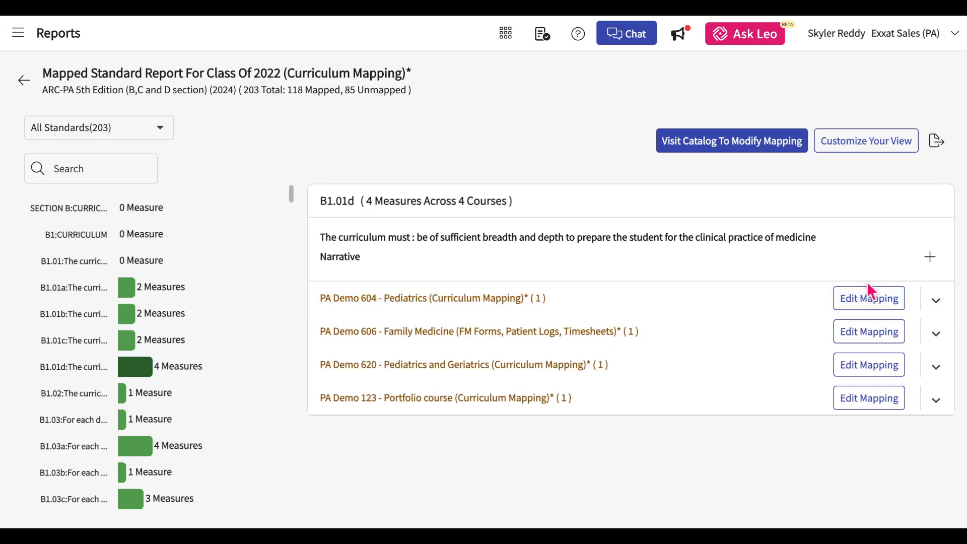
left_click(938, 301)
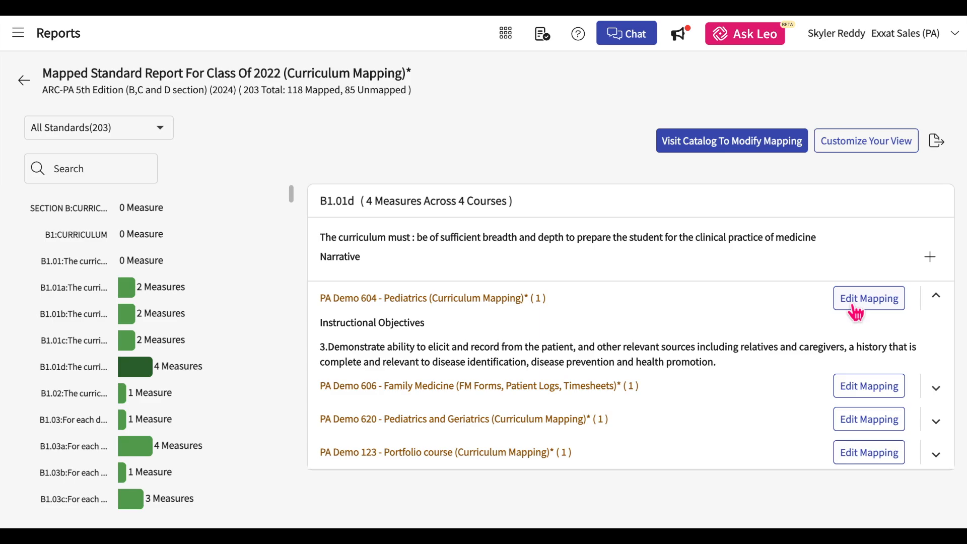
Save a narrative for standard B1.01d, and save the report view with narratives and mapped courses and measures for this standard only
left_click(939, 266)
left_click(799, 161)
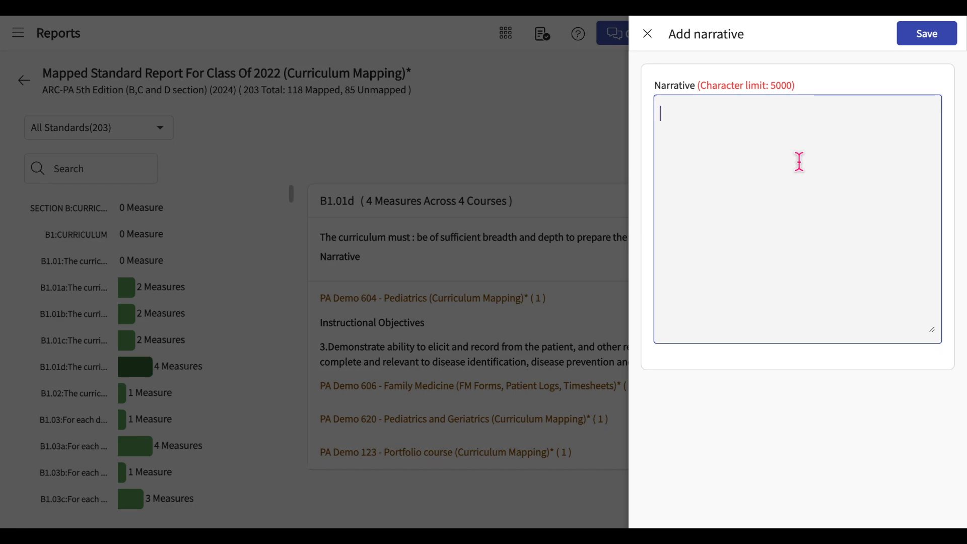
left_click(950, 34)
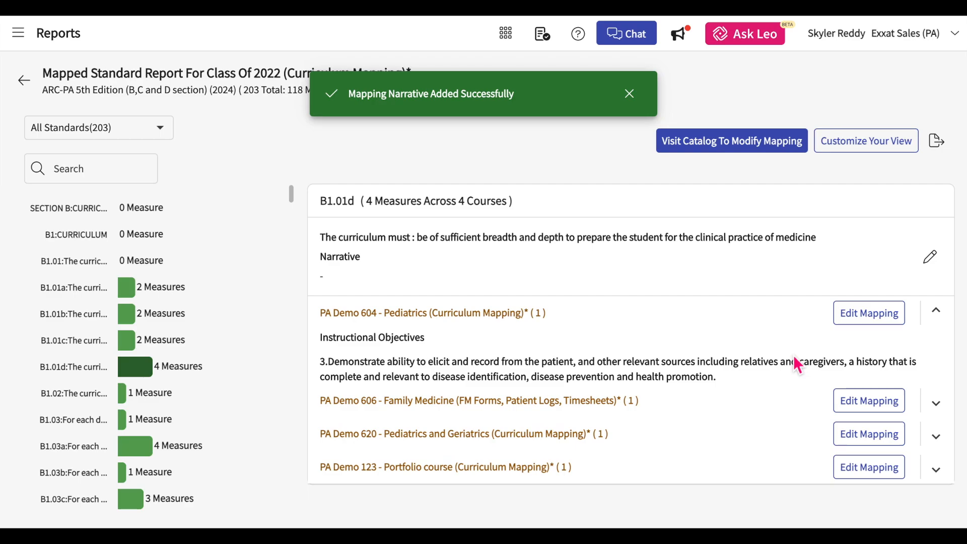
left_click(878, 141)
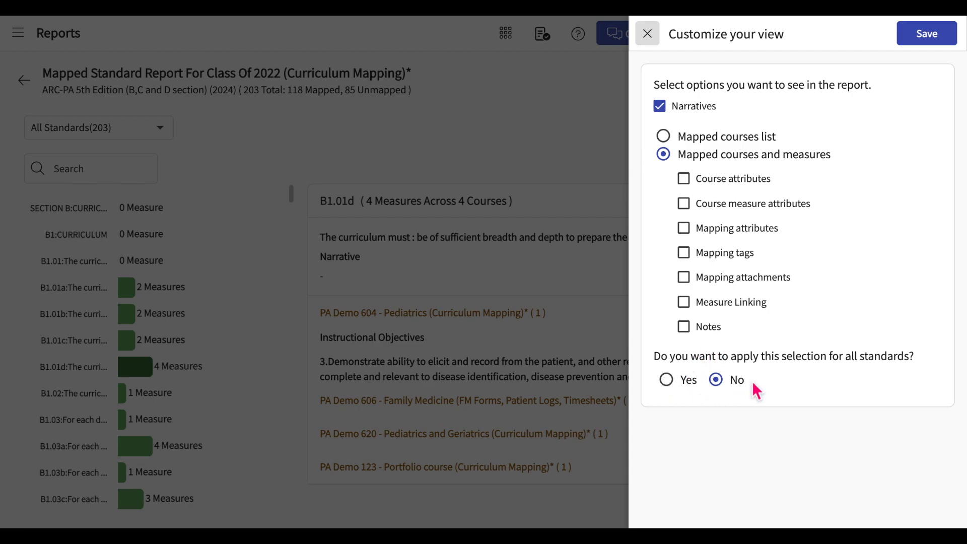
left_click(913, 36)
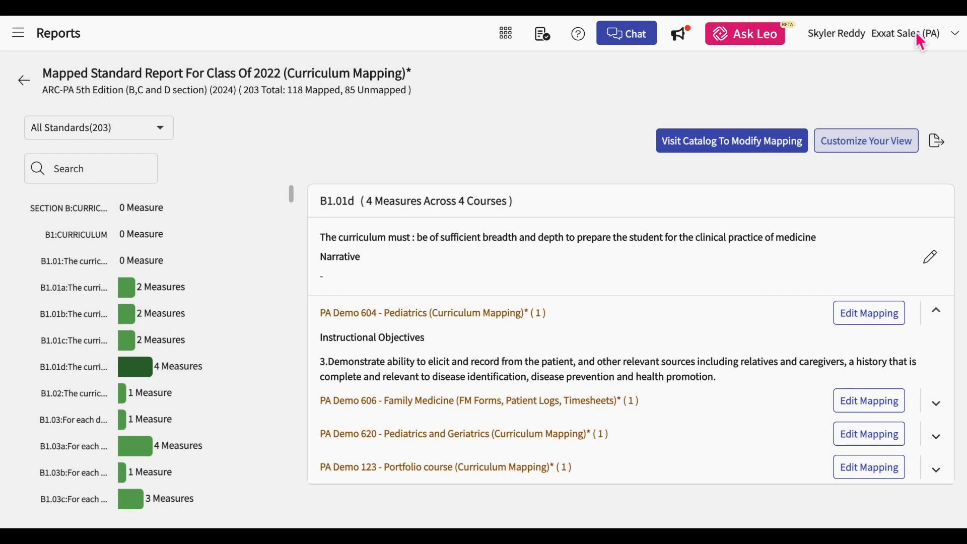
Review the export options for standard B2.02, switching between all standards and the selected standard and toggling the inclusion of child standards
left_click(937, 141)
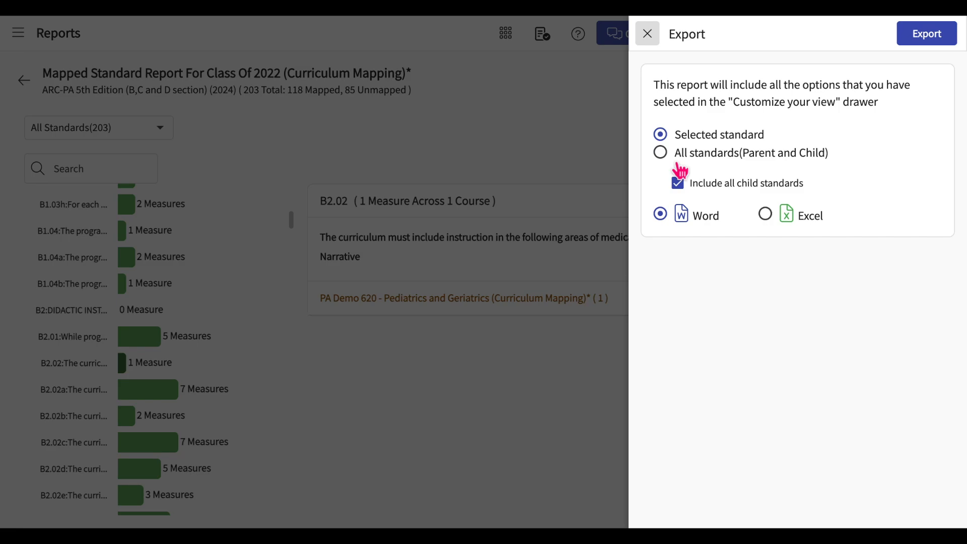
left_click(663, 153)
left_click(663, 136)
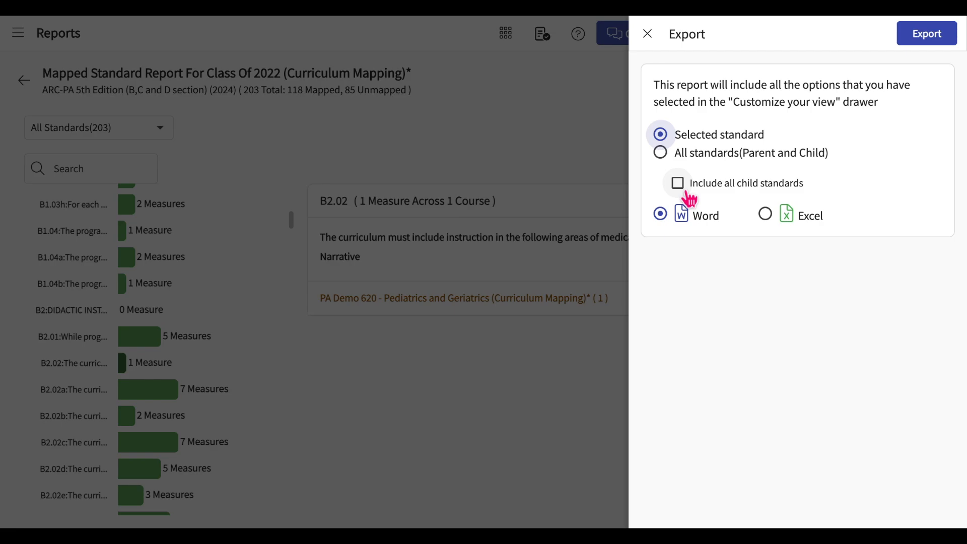
left_click(687, 195)
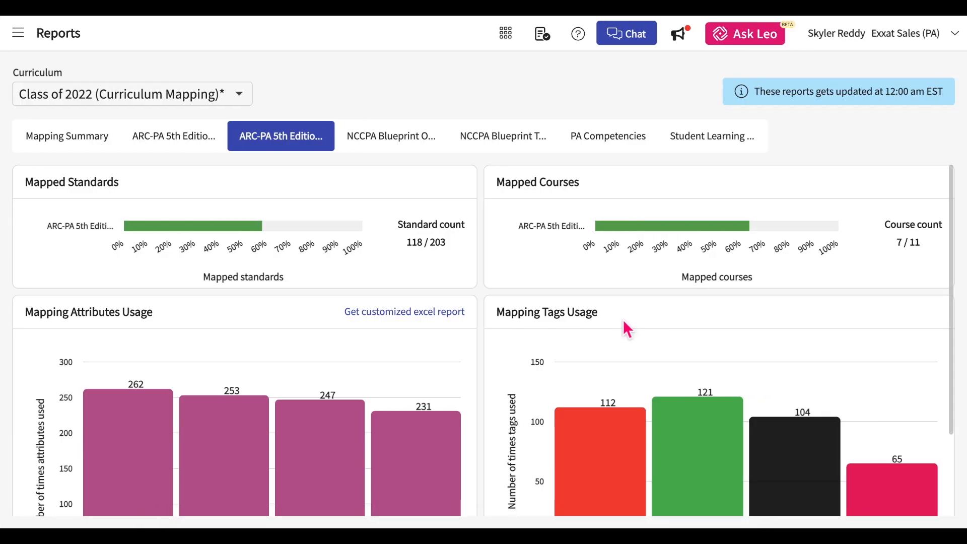
Open the ARC-PA mapped courses report, compare the Portfolio, Pathophysiology and Pediatrics and Geriatrics courses, and view the latter's instructional objective mappings
left_click(652, 227)
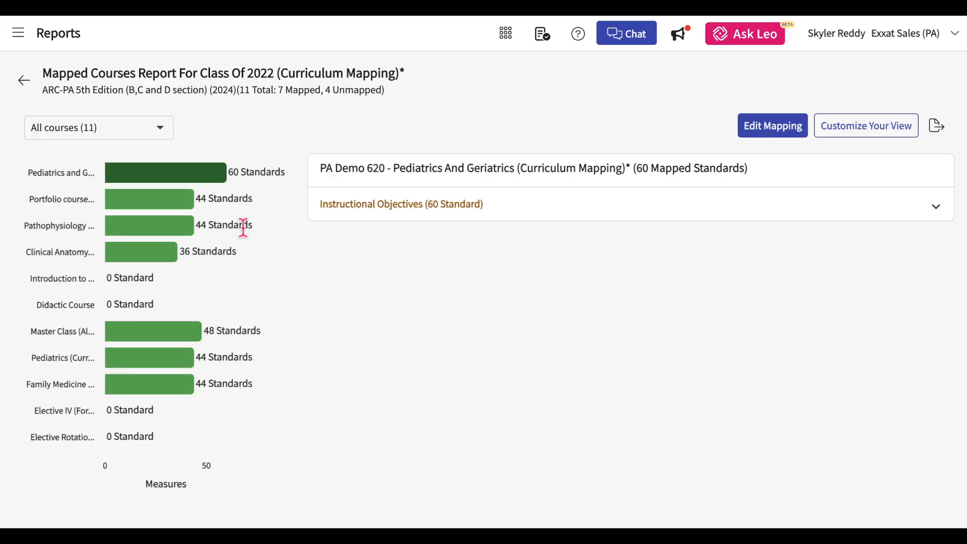
left_click(182, 205)
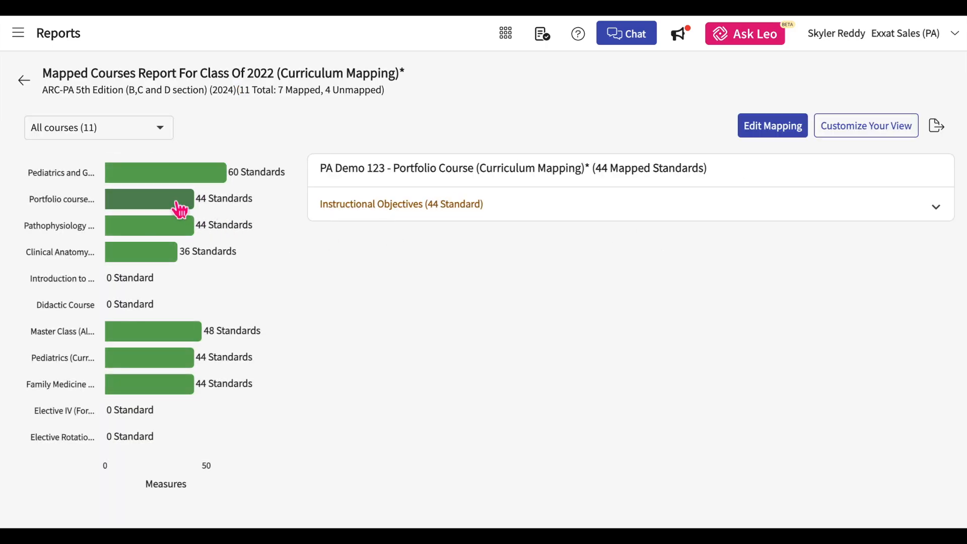
left_click(178, 236)
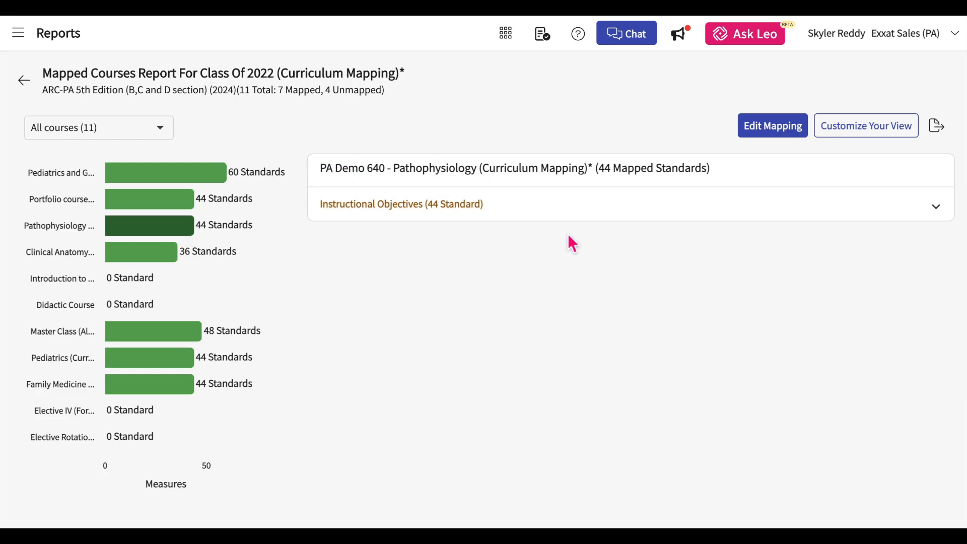
left_click(217, 172)
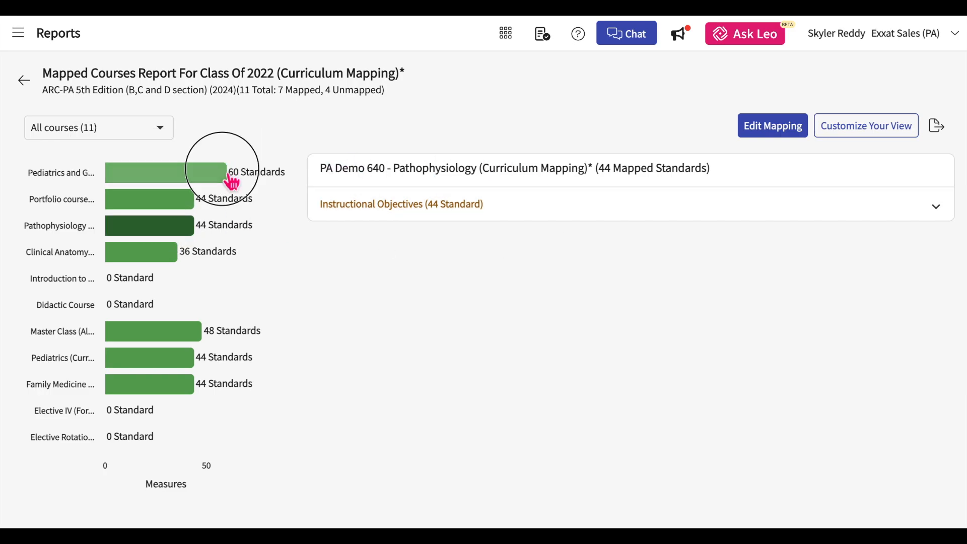
left_click(762, 222)
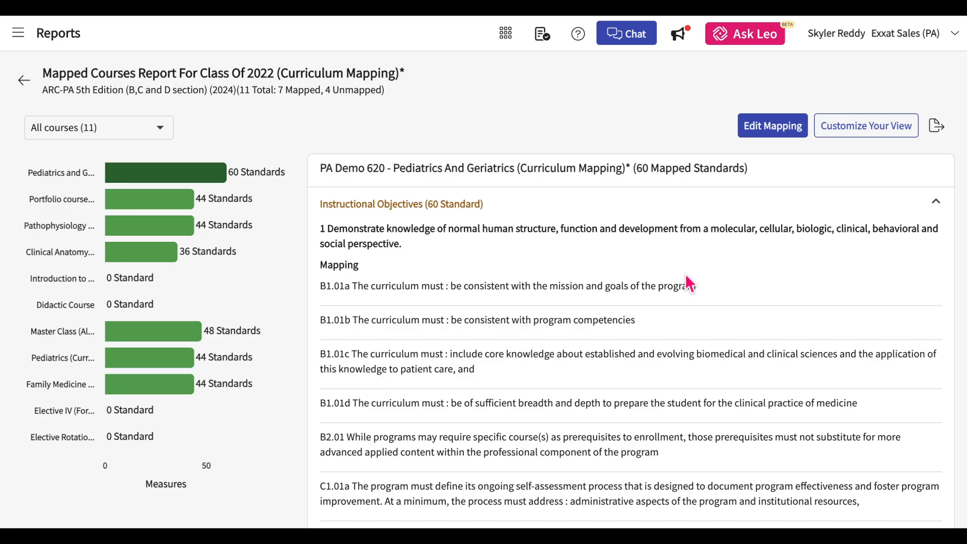
Save the PA Demo 620 report view as mapping details with Instructional Objectives, and check the course export options without exporting
left_click(870, 134)
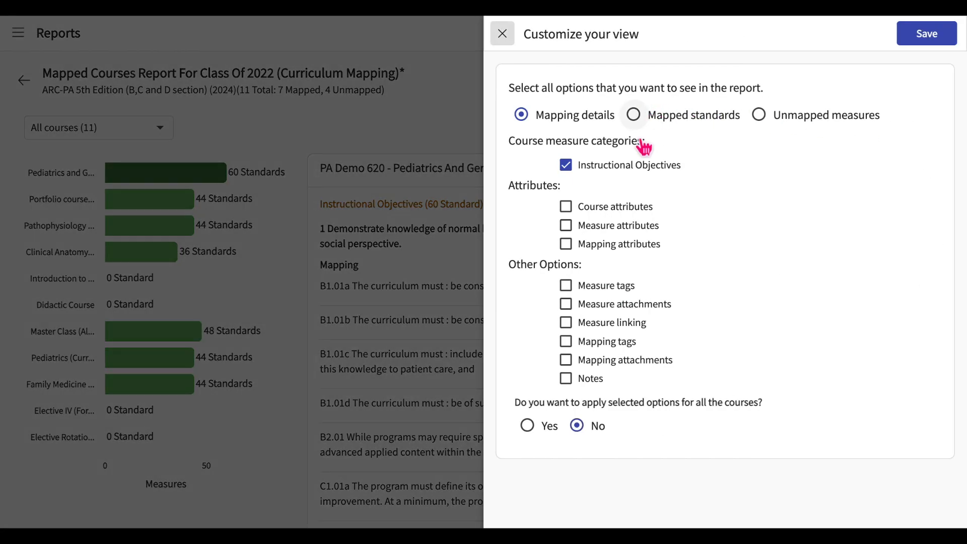
left_click(703, 119)
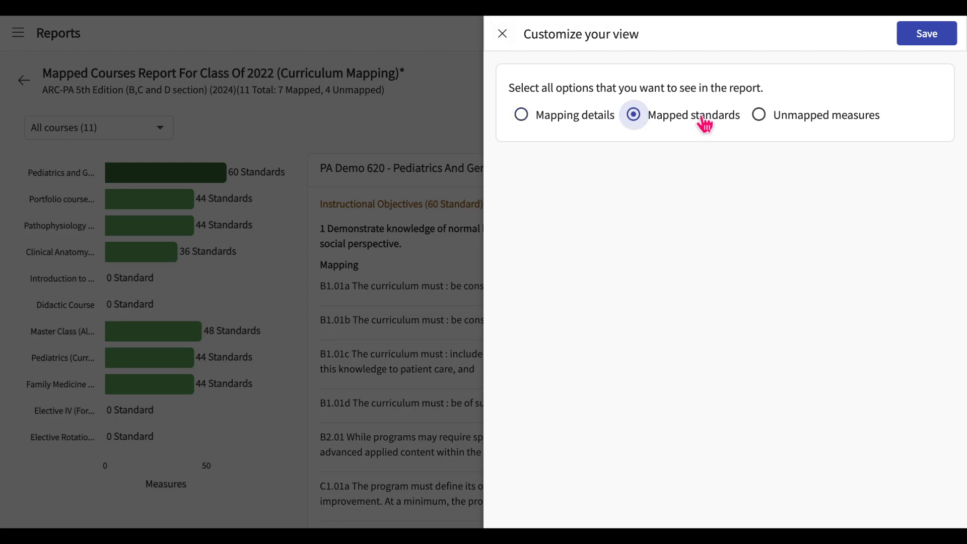
left_click(570, 119)
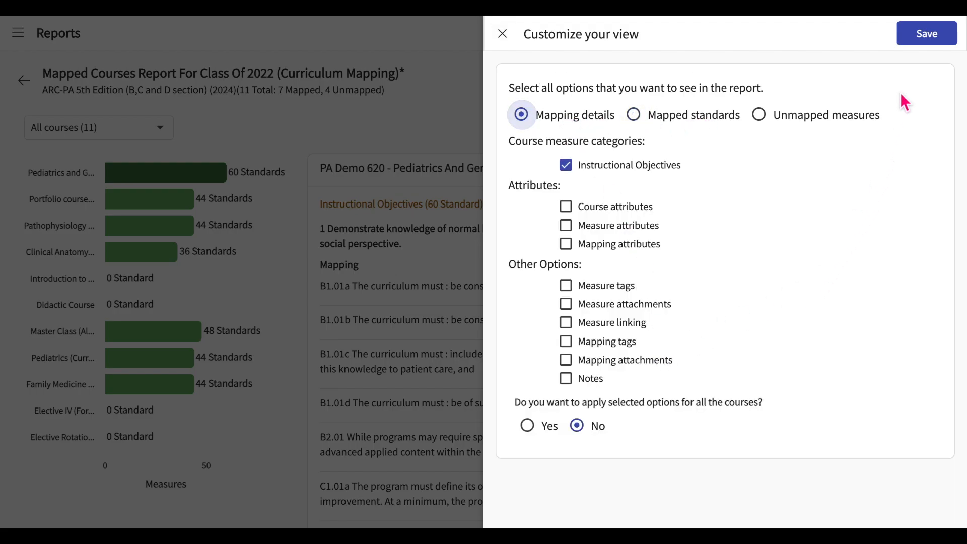
left_click(938, 47)
left_click(936, 125)
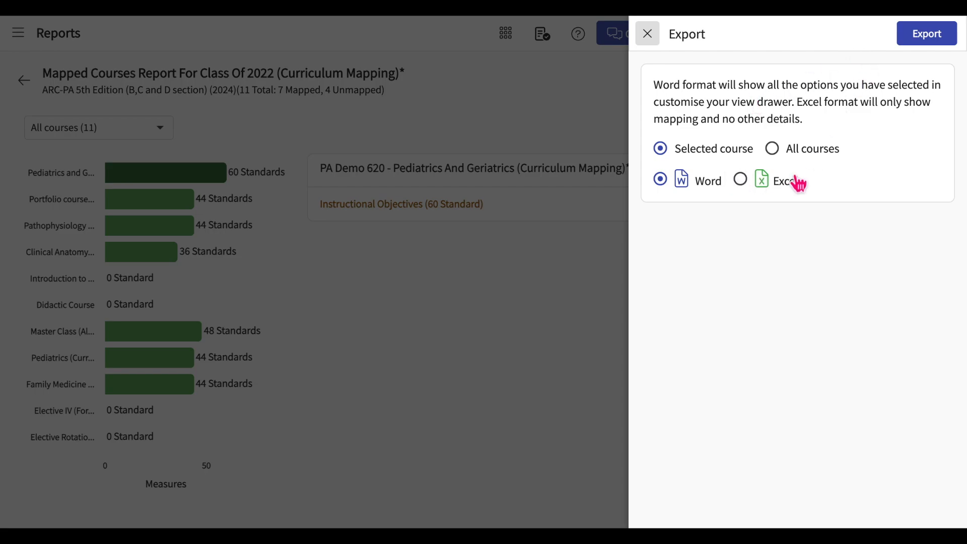
left_click(647, 33)
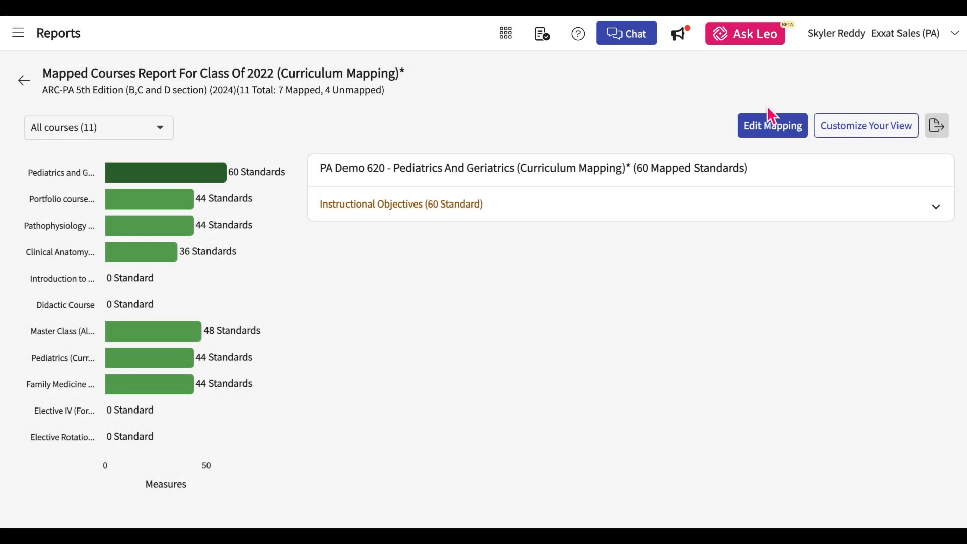
View the editable mapping of PA Demo 620 Pediatrics and Geriatrics, and return to the ARC-PA reports
left_click(776, 131)
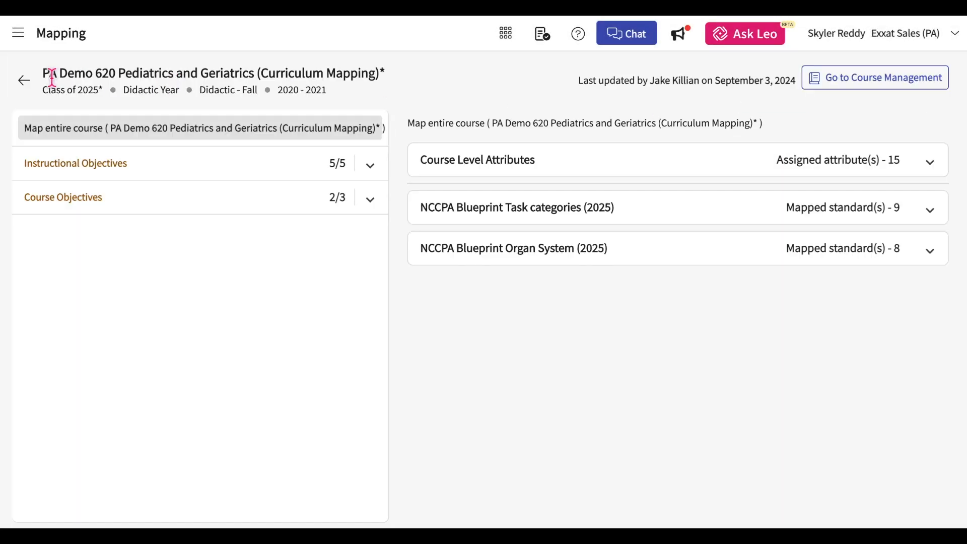
left_click(34, 89)
left_click(23, 82)
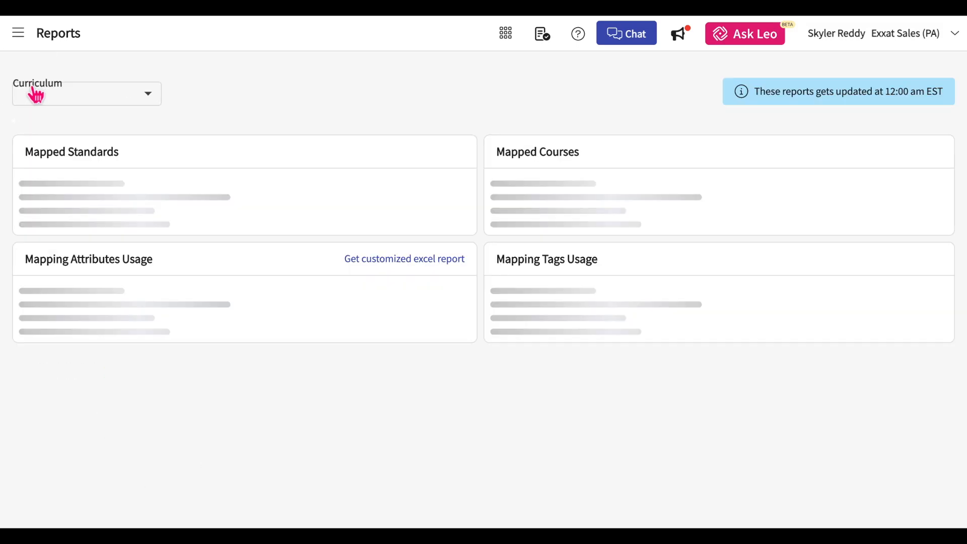
Open the customized mapping attribute report and add all ARC-PA 5th Edition (B,C and D section) (2024) standards, Sections B, C and D
scroll(416, 339, "down", 2)
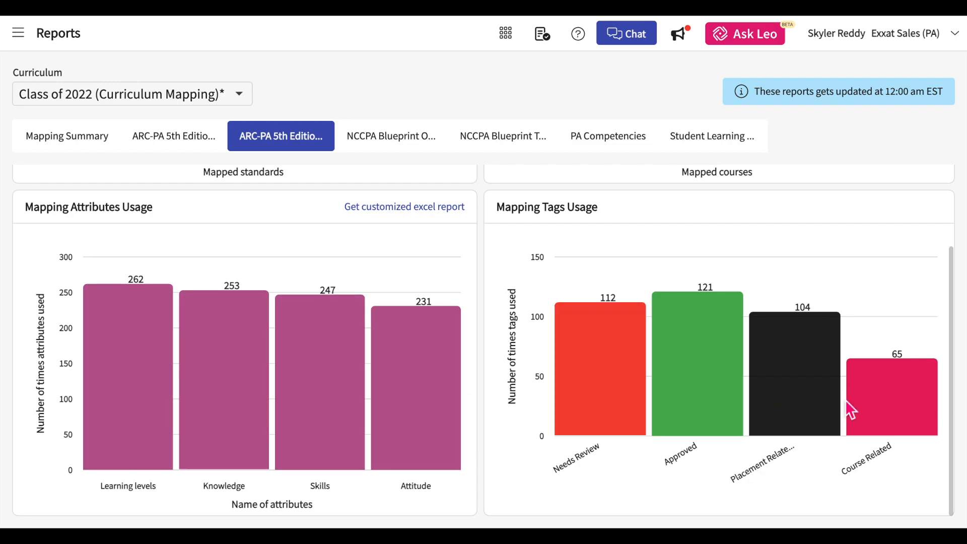
left_click(441, 214)
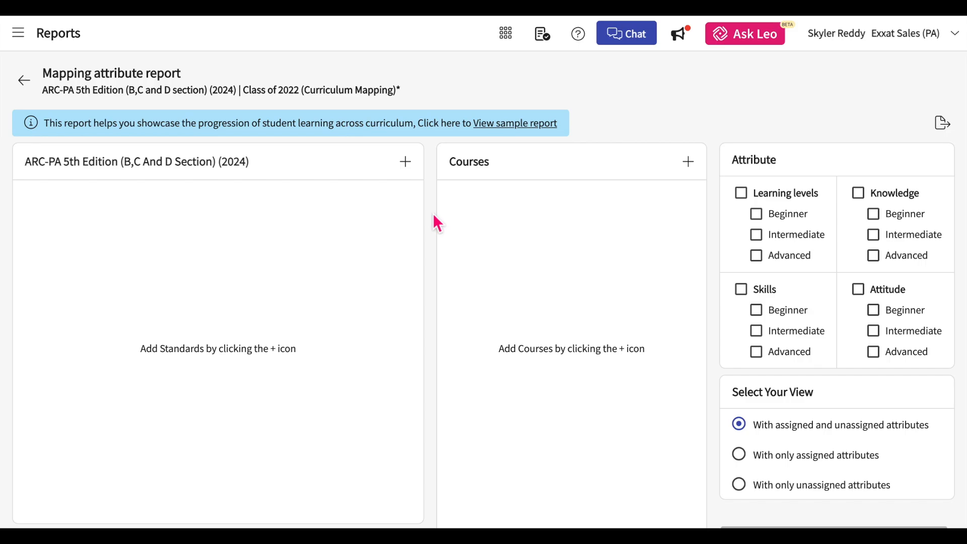
left_click(411, 173)
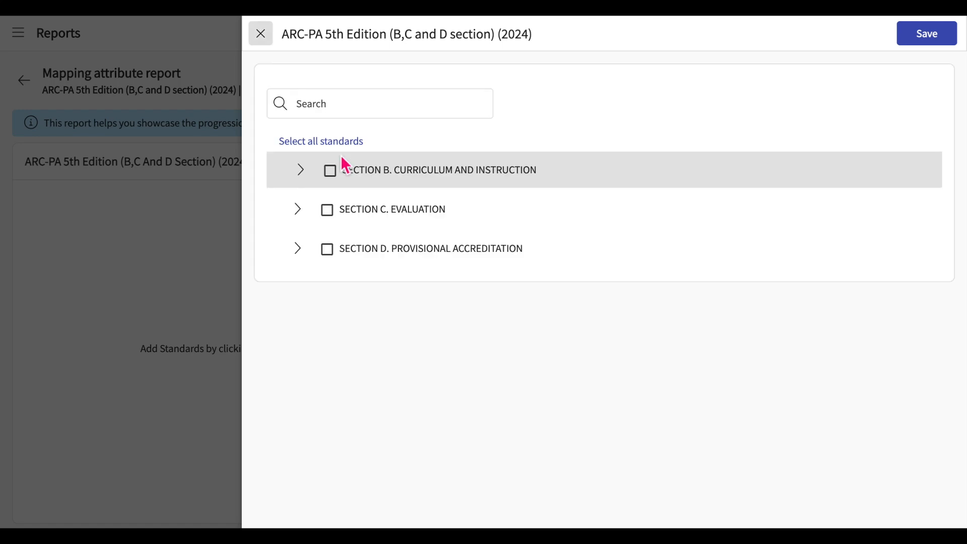
left_click(332, 172)
left_click(312, 146)
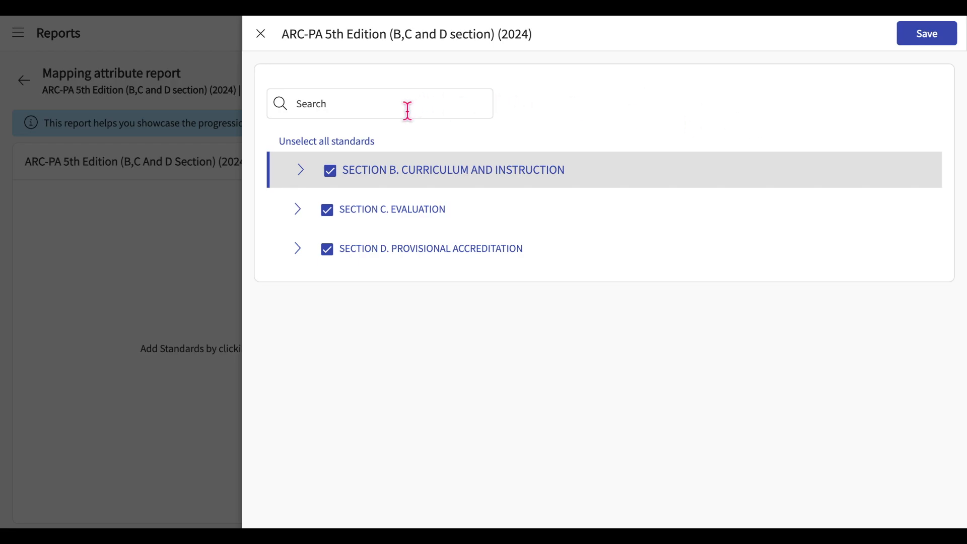
left_click(431, 106)
left_click(932, 49)
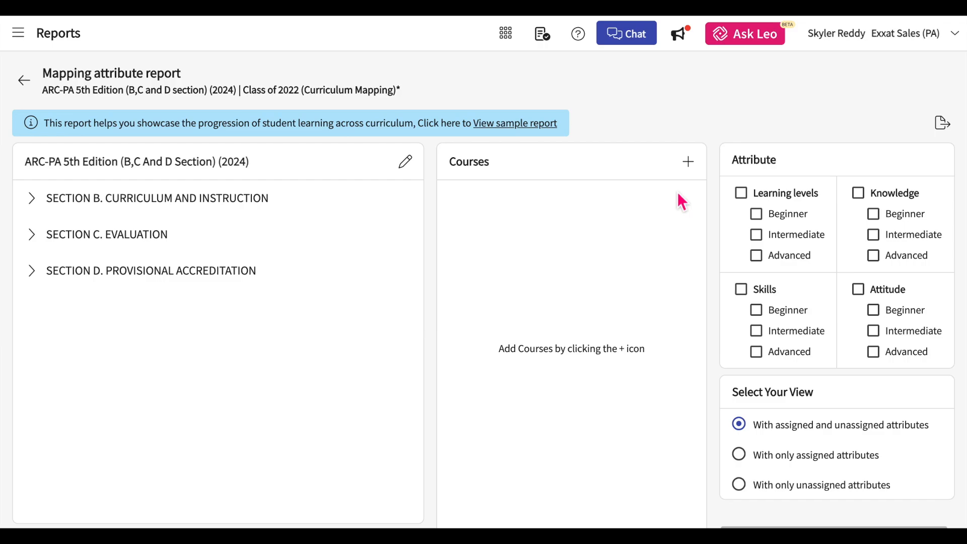
Add all courses to the mapping attribute report and save the selection
left_click(688, 163)
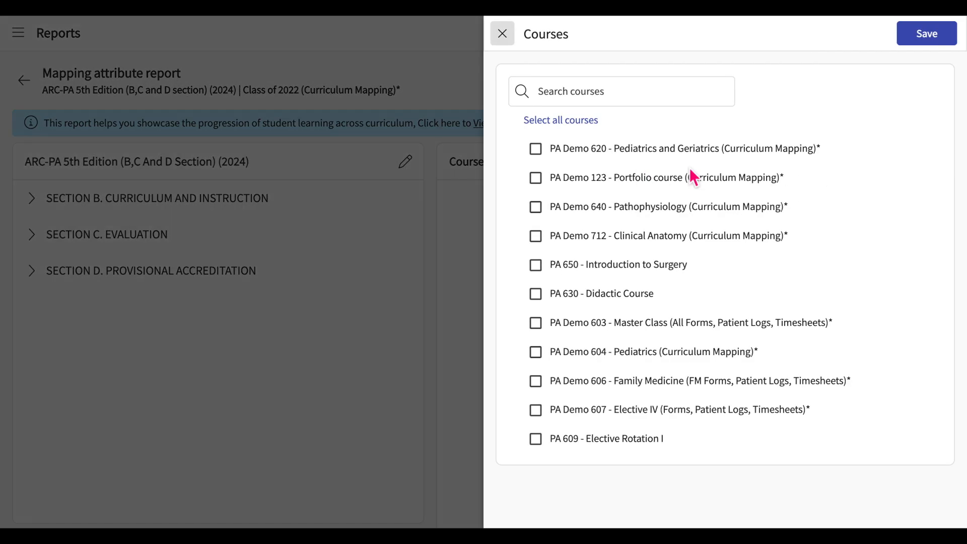
left_click(539, 150)
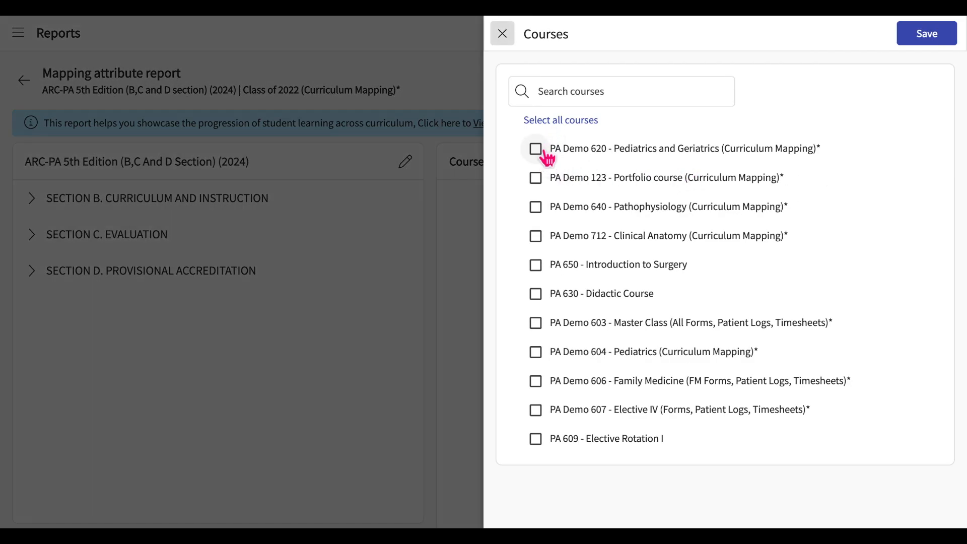
left_click(537, 238)
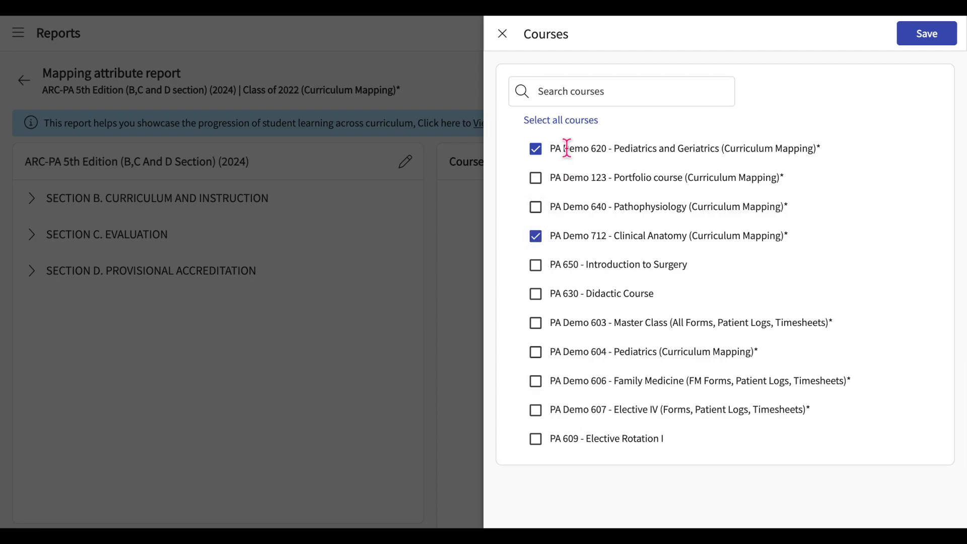
left_click(569, 127)
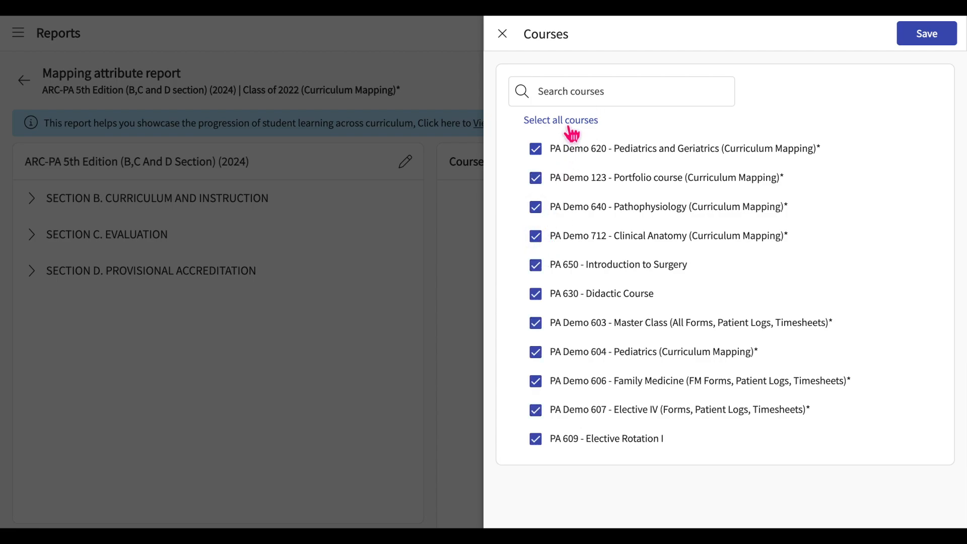
left_click(931, 40)
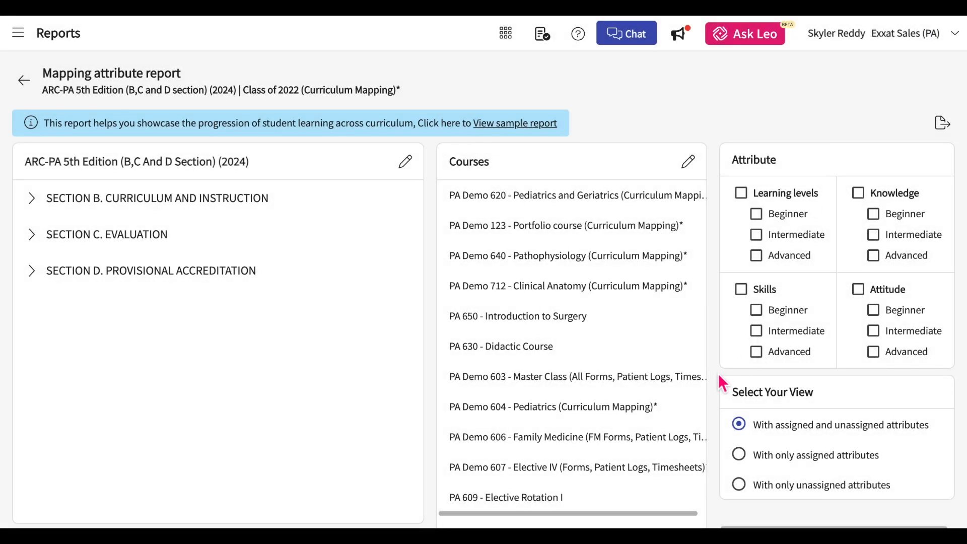
Include the Beginner, Intermediate and Advanced levels of the Learning levels, Knowledge and Skills attributes in the report
left_click(756, 214)
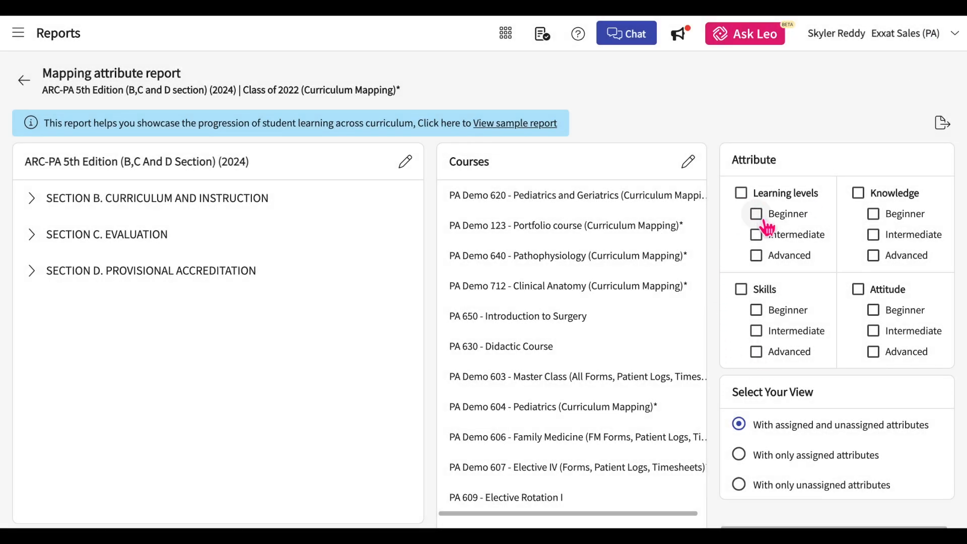
left_click(756, 235)
left_click(755, 256)
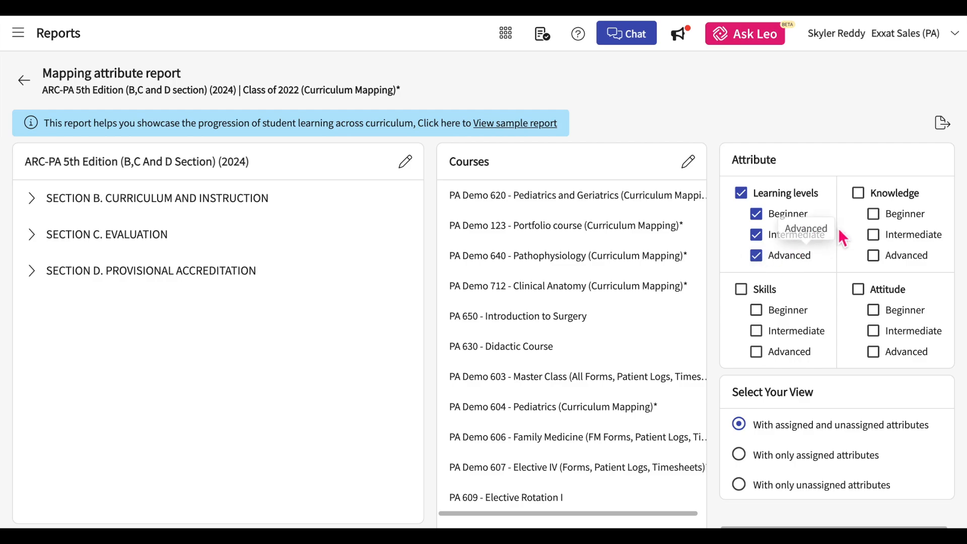
left_click(876, 214)
left_click(876, 235)
left_click(875, 255)
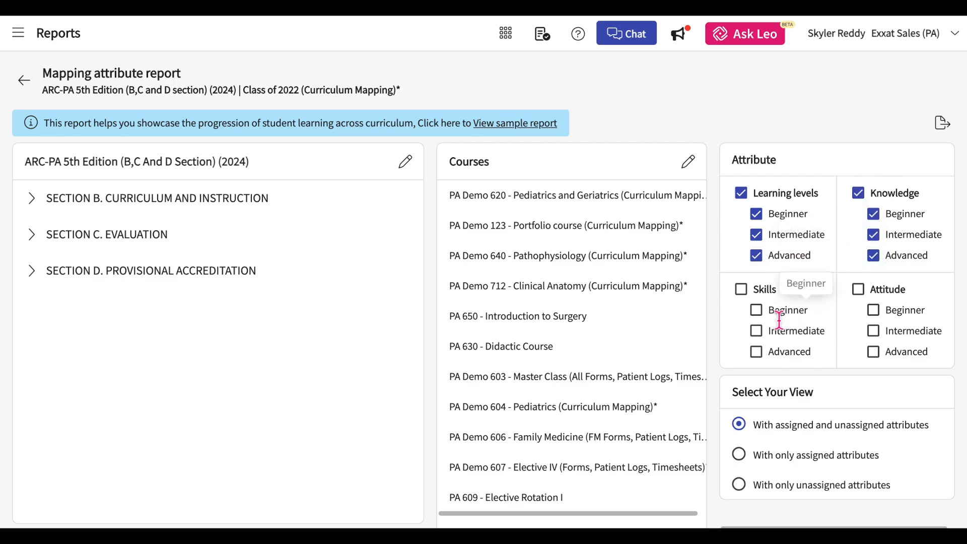
left_click(756, 311)
left_click(756, 331)
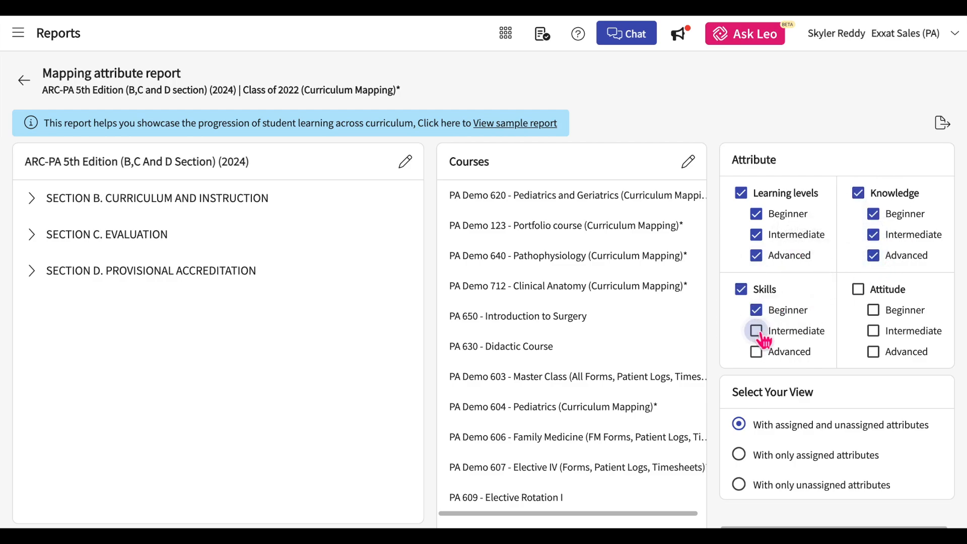
left_click(757, 352)
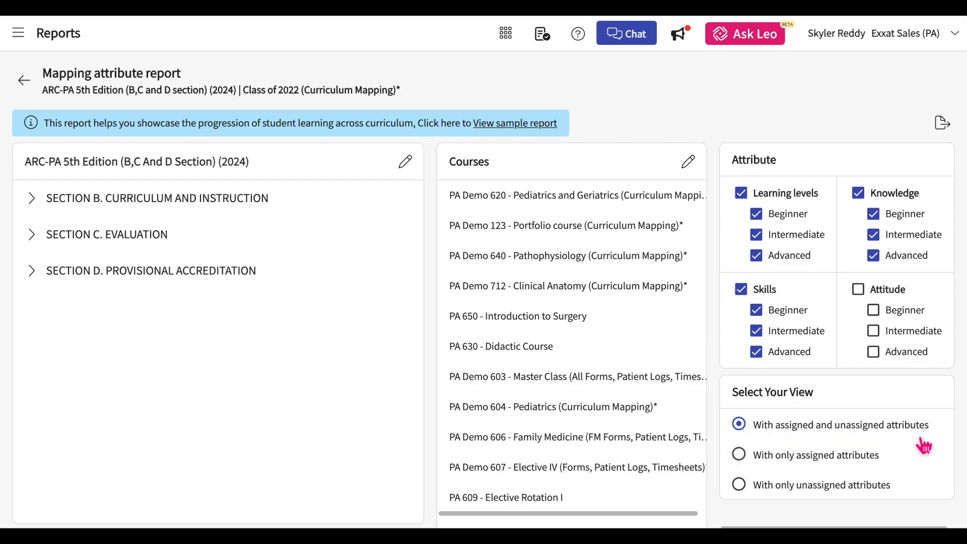
Include the Beginner, Intermediate and Advanced Attitude levels and export the report with only assigned attributes
left_click(745, 462)
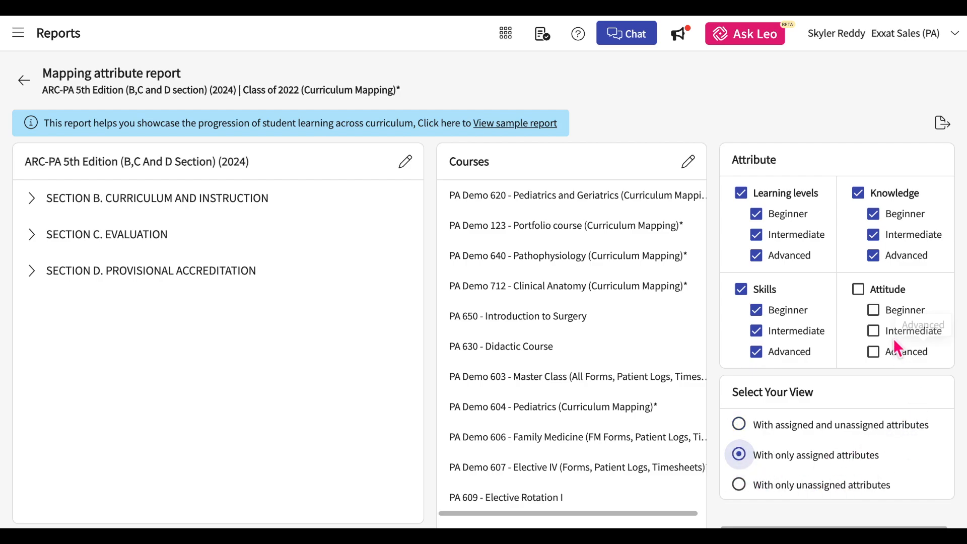
left_click(873, 309)
left_click(873, 331)
left_click(873, 351)
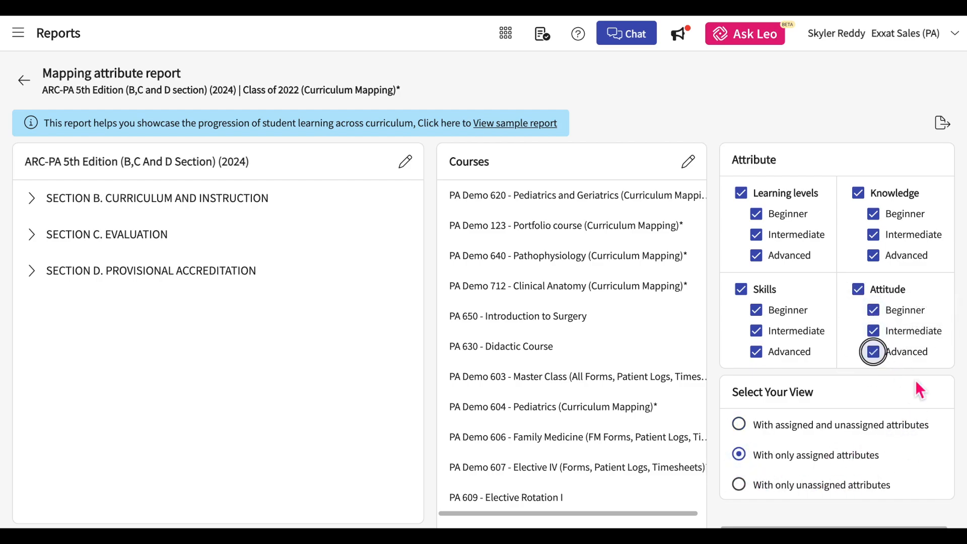
left_click(773, 498)
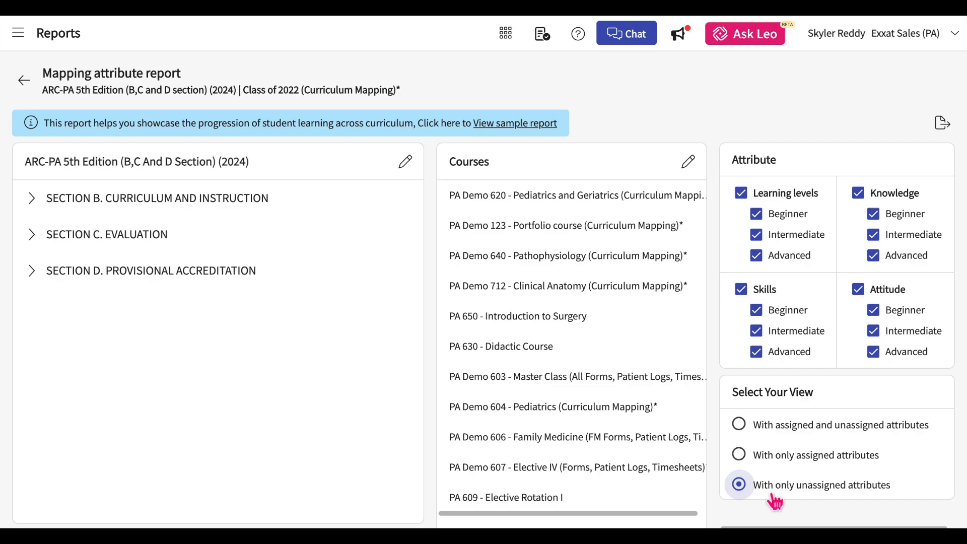
left_click(762, 461)
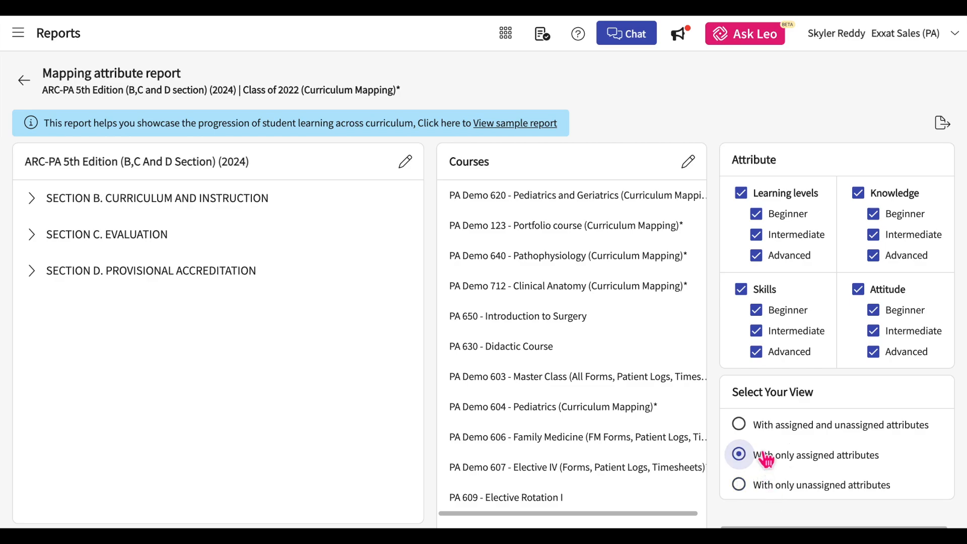
left_click(951, 125)
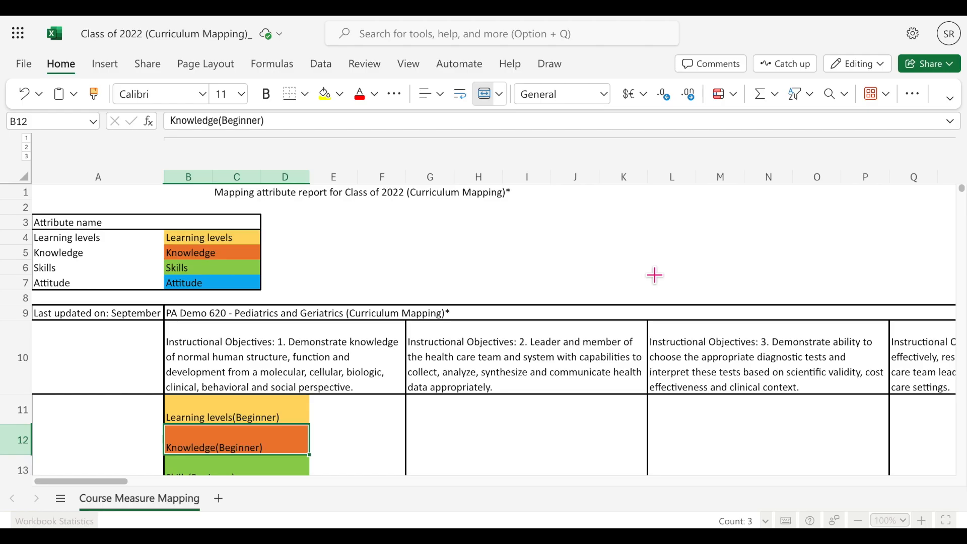
In the exported Excel report, examine the attribute legend and the Instructional Objectives columns of PA Demo 620, PA Demo 123 and PA Demo 640
scroll(653, 274, "down", 1)
scroll(123, 318, "down", 3)
scroll(121, 352, "down", 5)
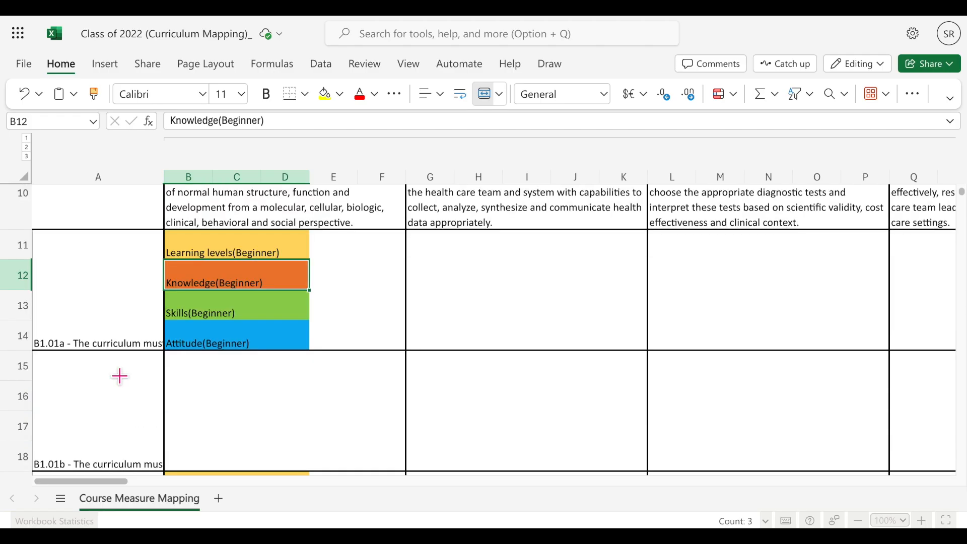
scroll(118, 376, "up", 7)
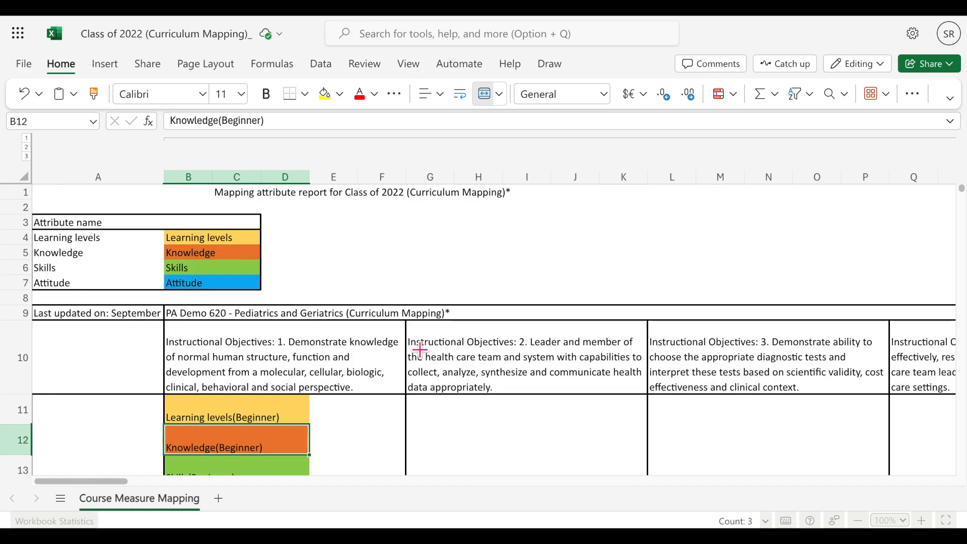
scroll(383, 342, "right", 2)
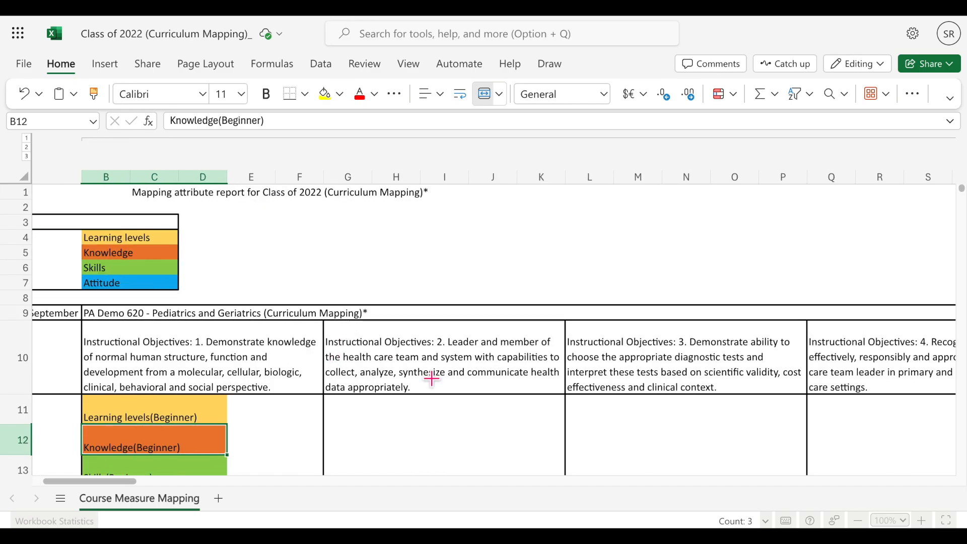
scroll(431, 377, "right", 6)
scroll(431, 377, "right", 2)
scroll(432, 378, "left", 10)
scroll(432, 378, "down", 3)
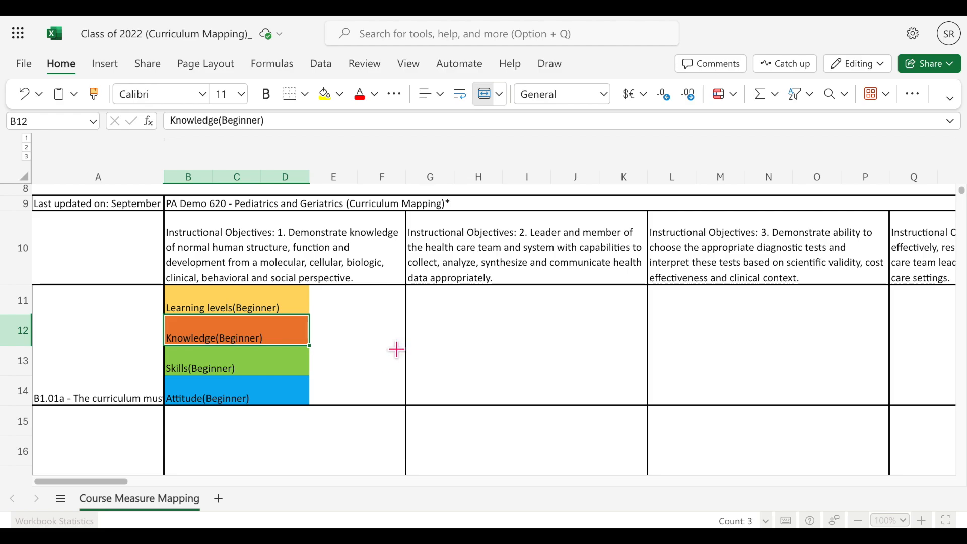
scroll(406, 216, "right", 10)
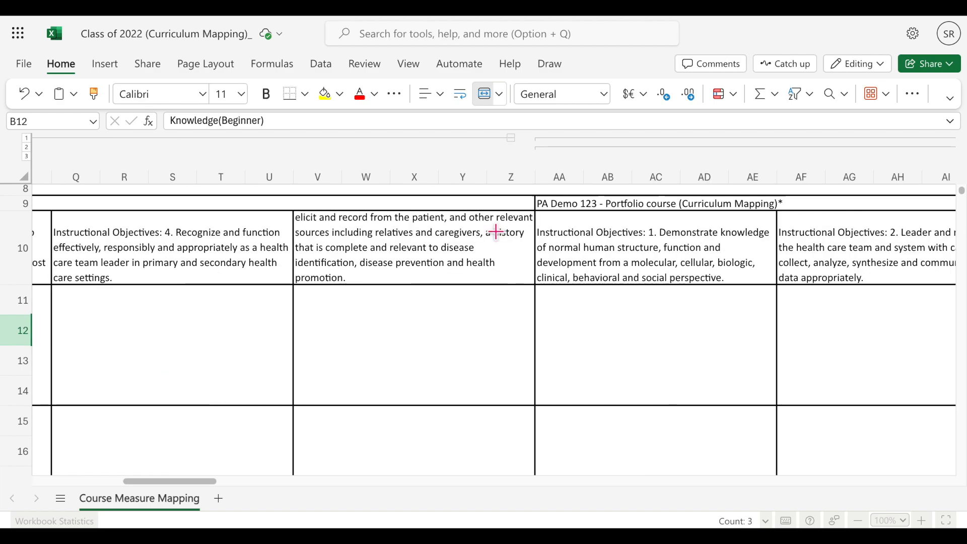
scroll(496, 232, "right", 5)
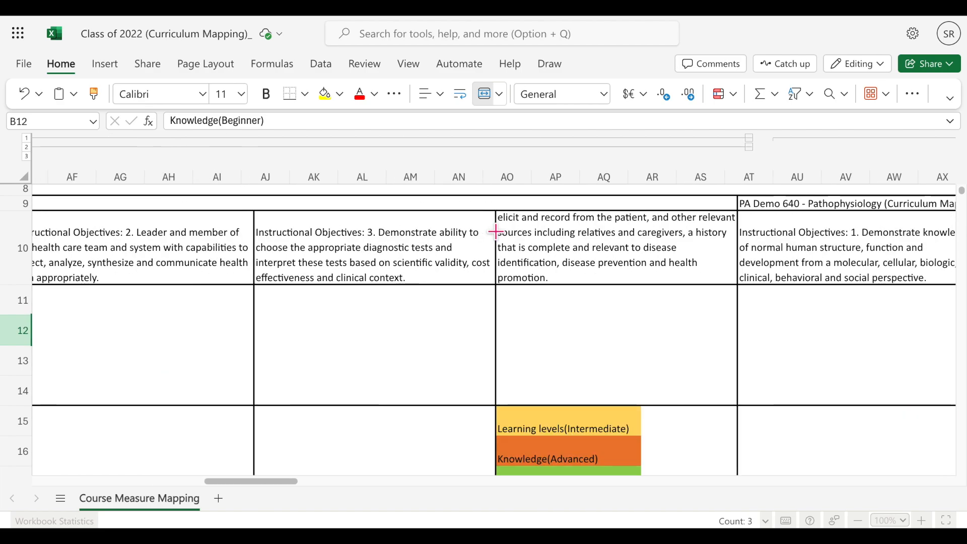
scroll(496, 232, "left", 15)
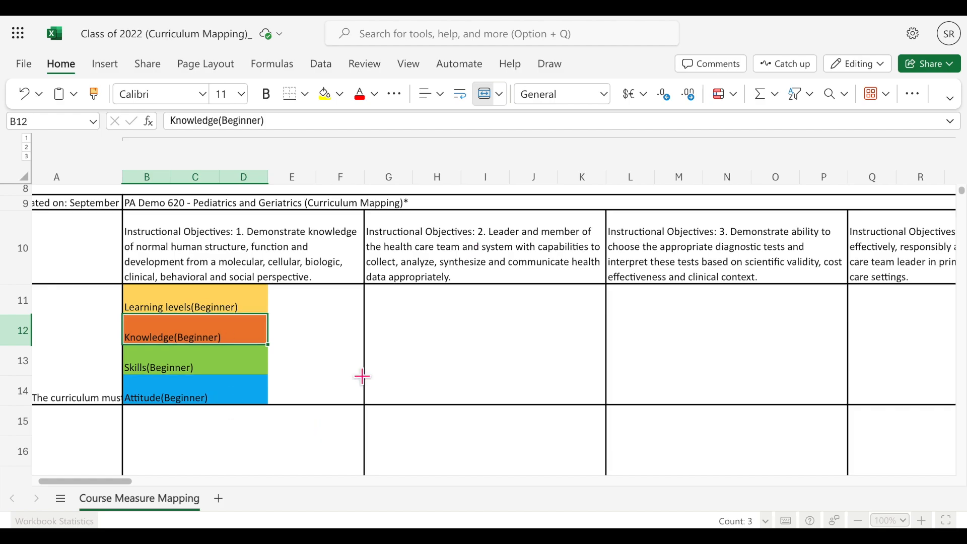
Compare the attribute levels assigned to the curriculum standards in the Pediatrics and Geriatrics and Portfolio course columns
scroll(361, 375, "down", 5)
scroll(346, 437, "down", 1)
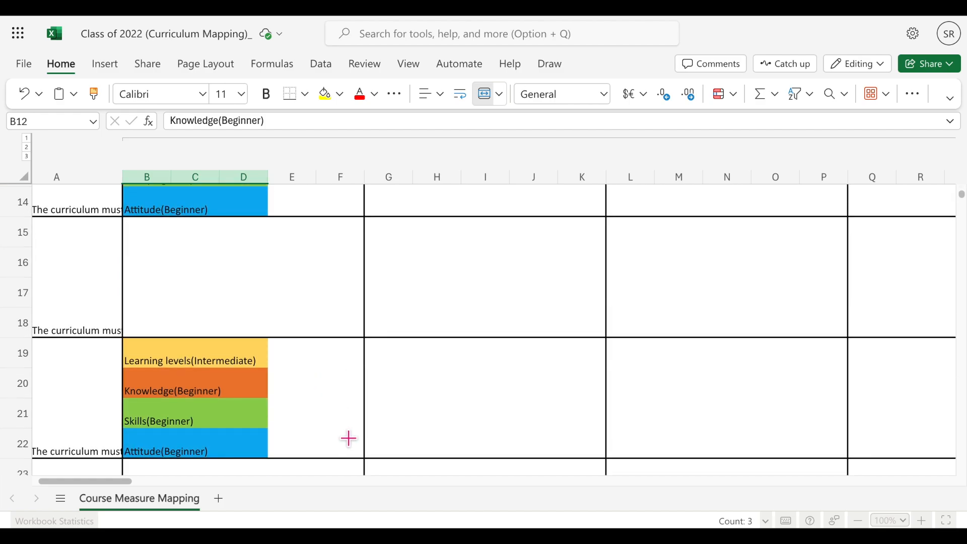
left_click(347, 438)
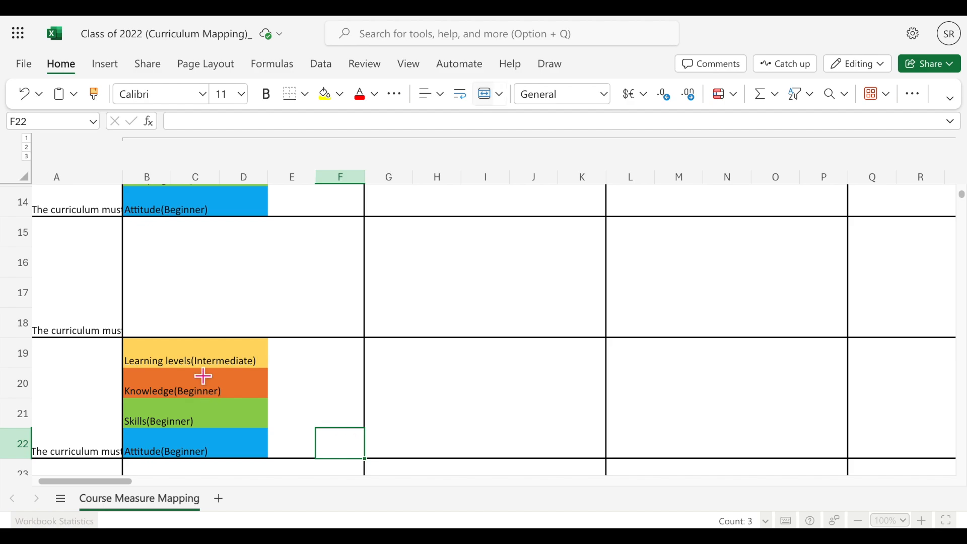
left_click(203, 386)
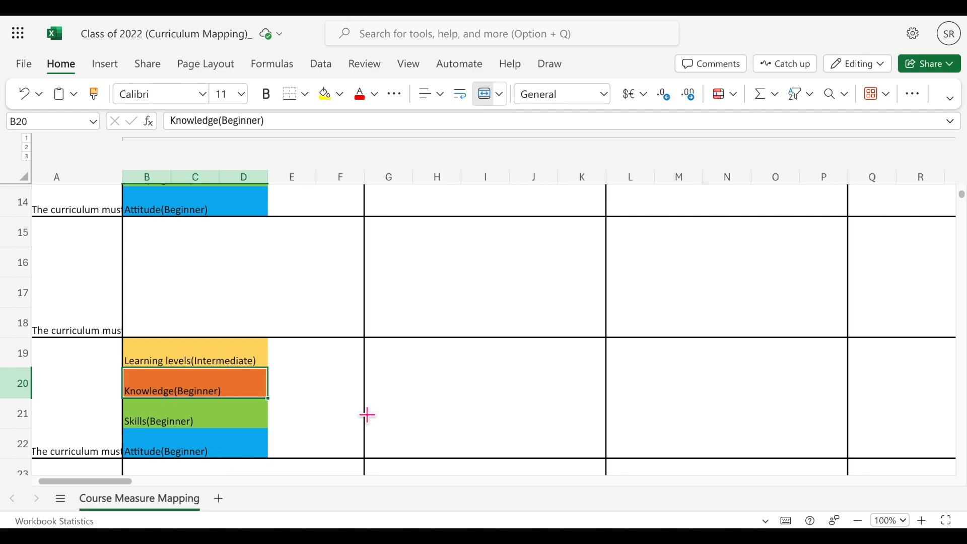
key("Down")
scroll(513, 389, "right", 10)
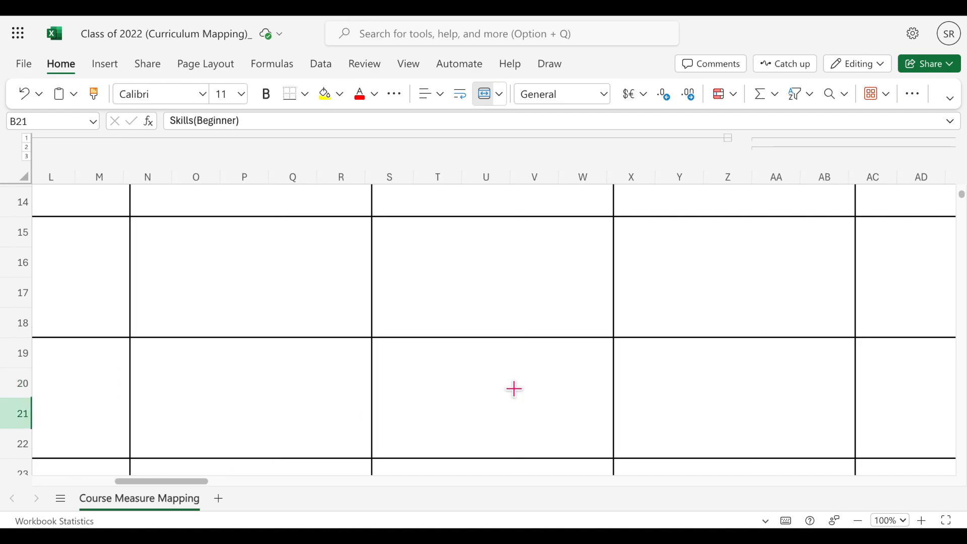
scroll(513, 388, "right", 10)
scroll(514, 388, "up", 5)
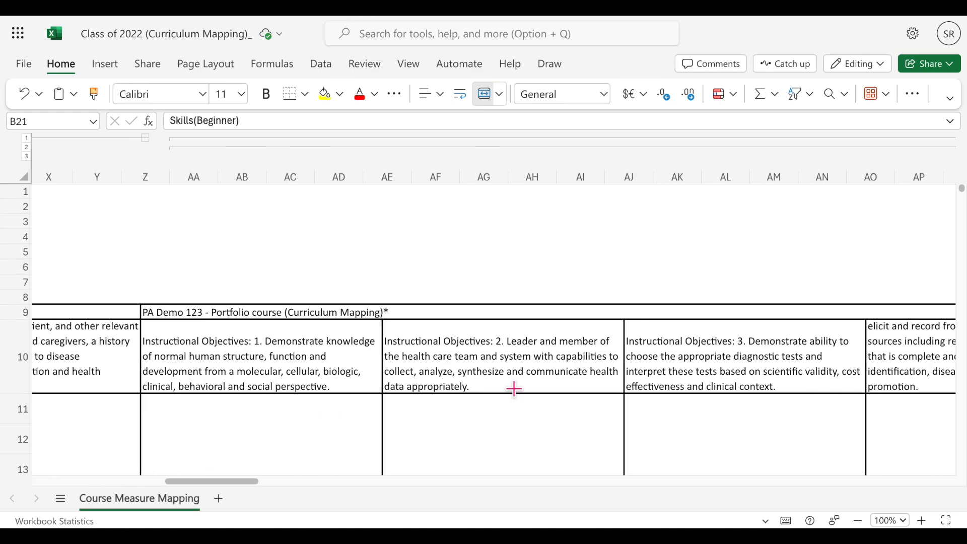
scroll(514, 388, "down", 5)
scroll(513, 388, "right", 3)
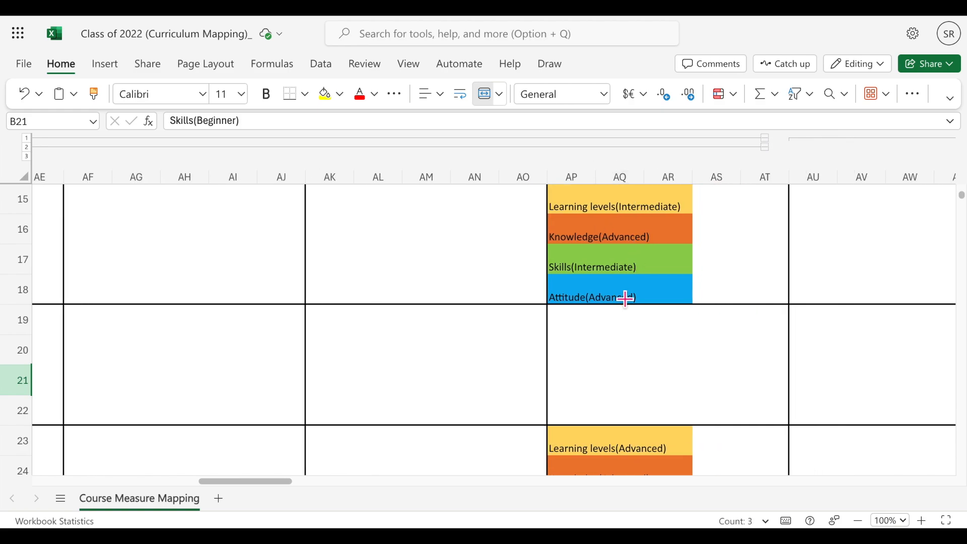
scroll(626, 299, "down", 3)
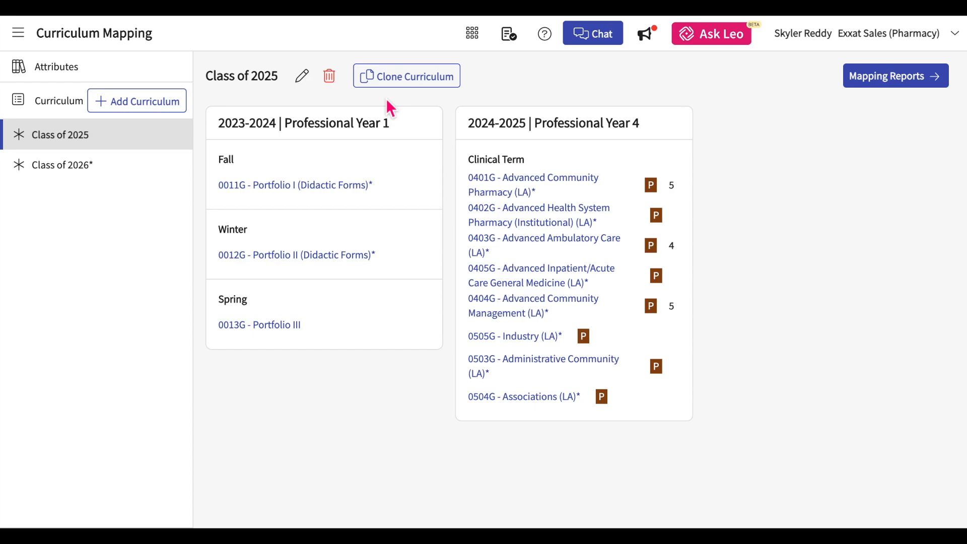
In Exxat's pharmacy curriculum mapping, clone the Class of 2025 curriculum as Class of 2028, assign the Class of 2028 cohort and proceed to course offerings
left_click(410, 86)
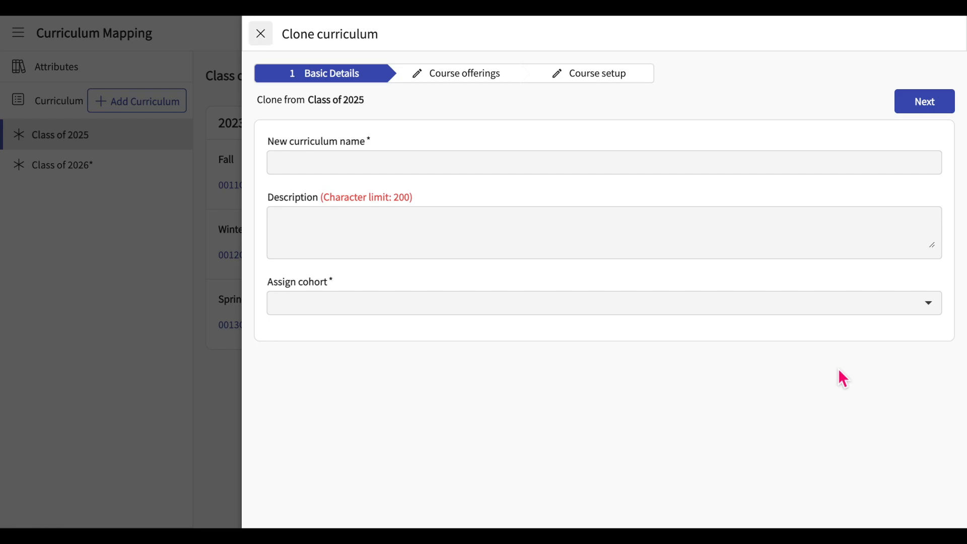
left_click(416, 168)
type("Class of 2028")
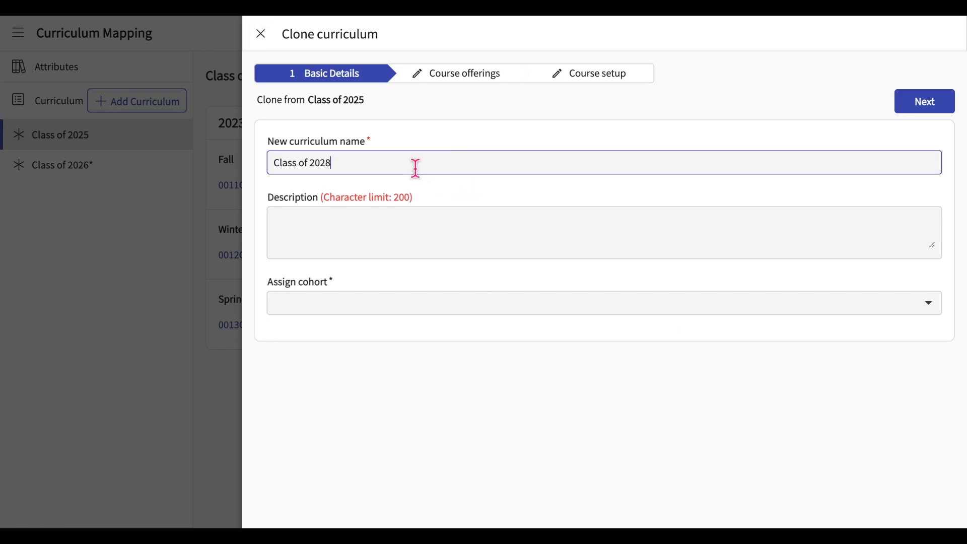
left_click(372, 242)
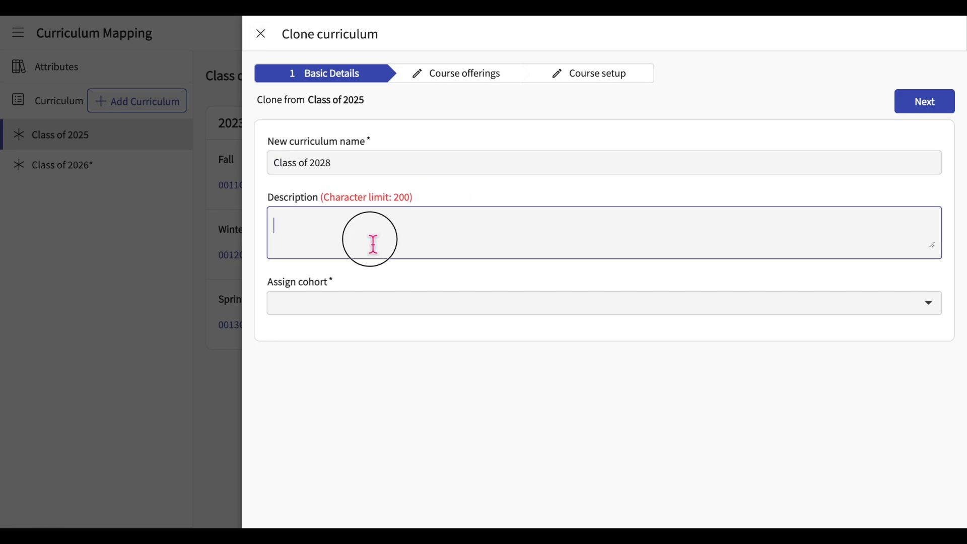
left_click(373, 311)
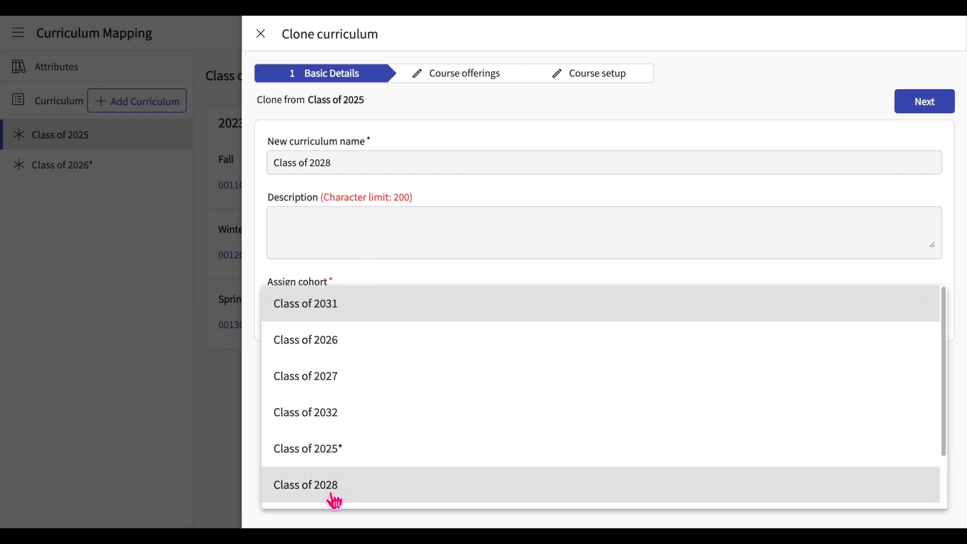
left_click(334, 498)
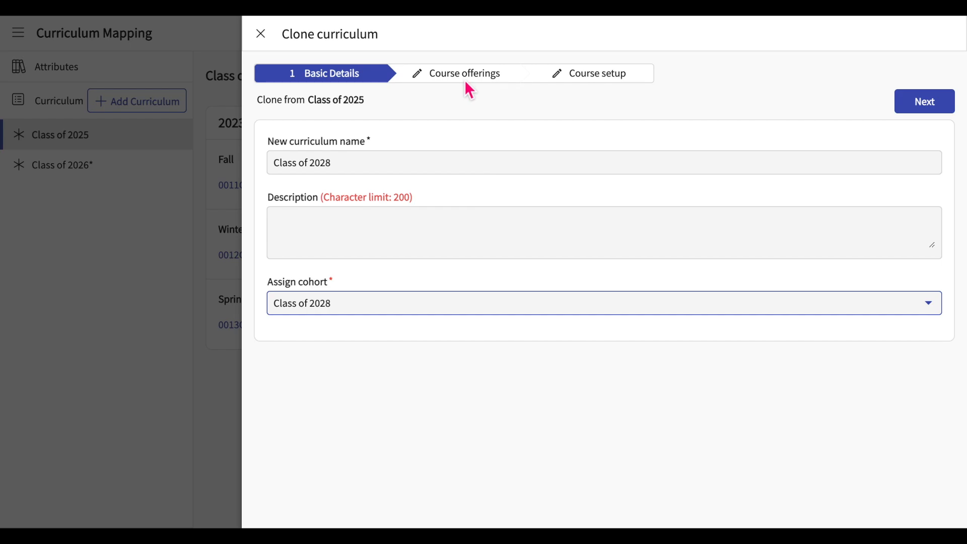
left_click(923, 105)
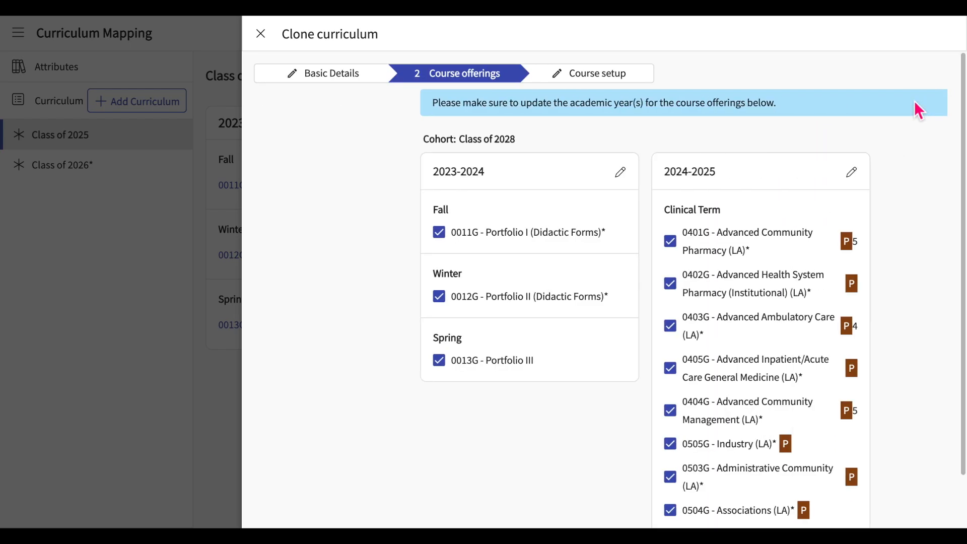
Change the academic years of the cloned course offerings to 2024-2025 for the Portfolio courses and 2025-2026 for the Clinical Term courses
scroll(780, 172, "down", 1)
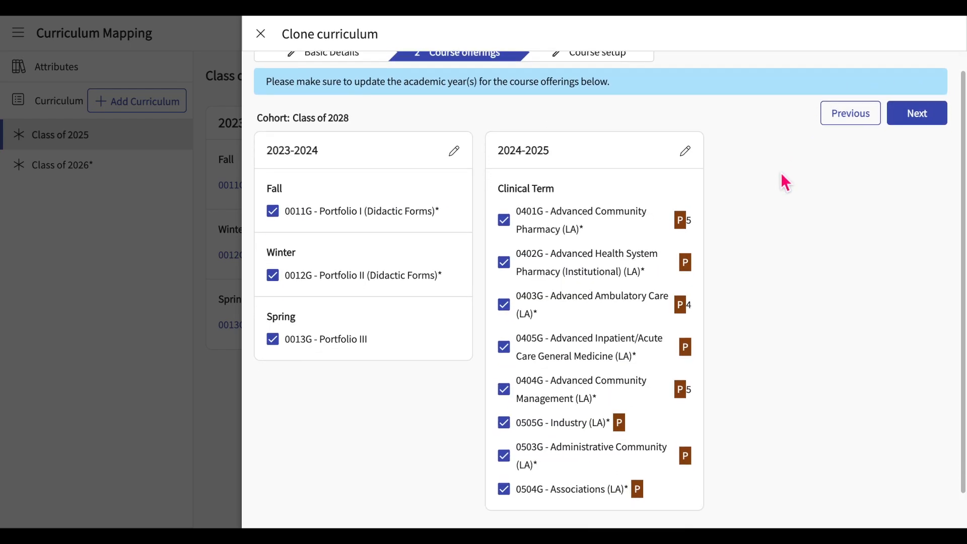
scroll(785, 183, "up", 1)
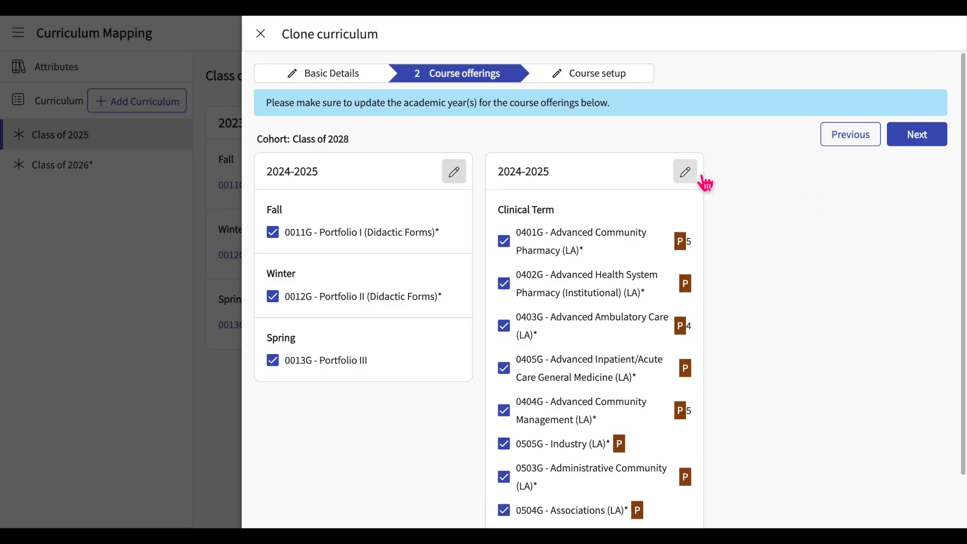
left_click(698, 178)
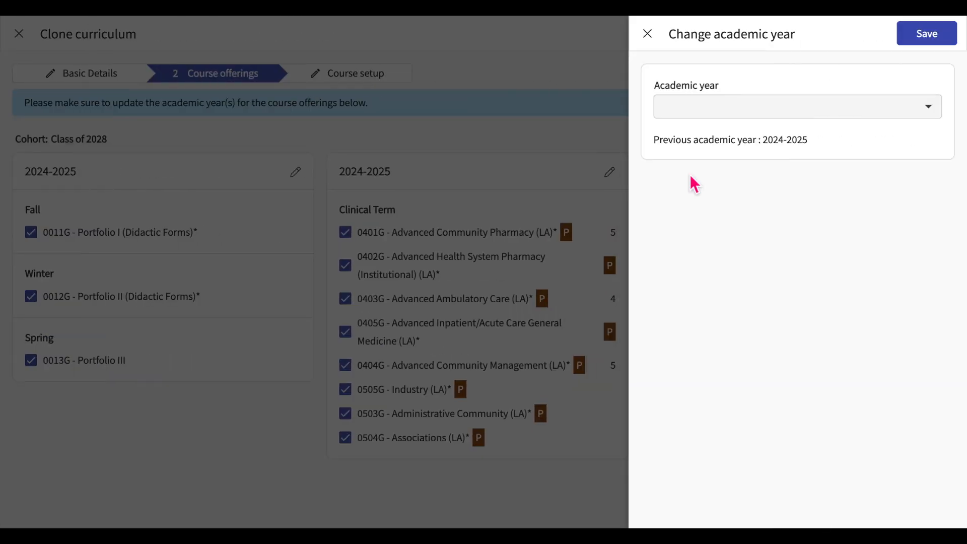
left_click(784, 116)
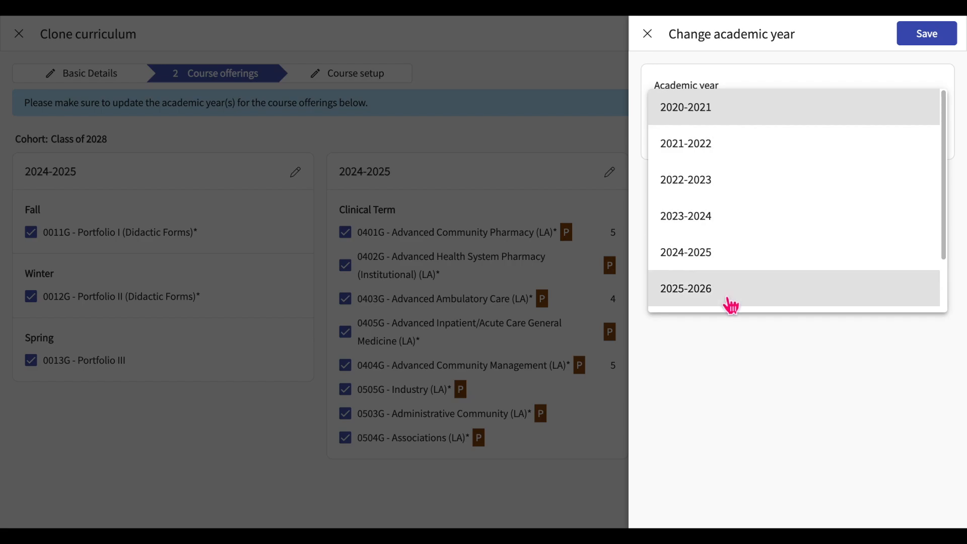
left_click(730, 302)
left_click(932, 39)
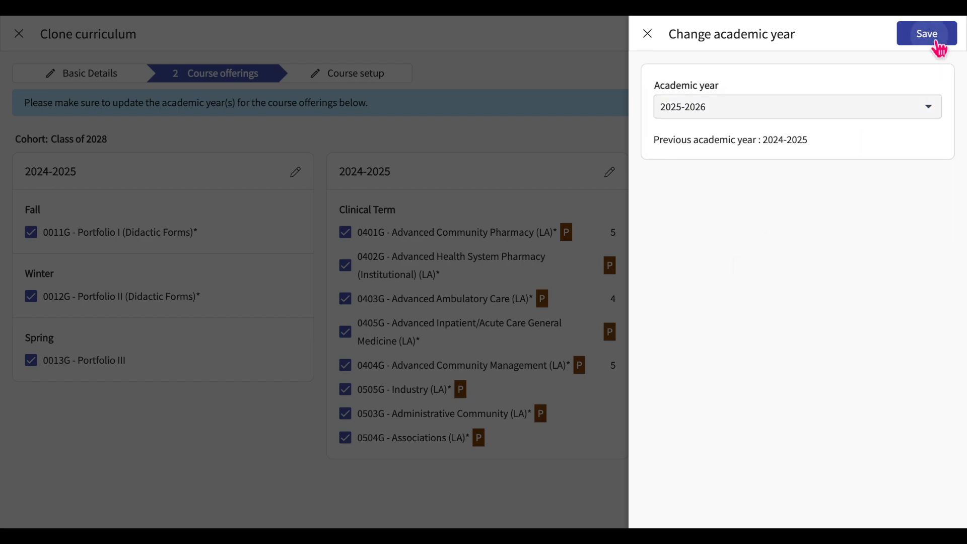
left_click(508, 248)
left_click(511, 255)
left_click(511, 287)
left_click(510, 286)
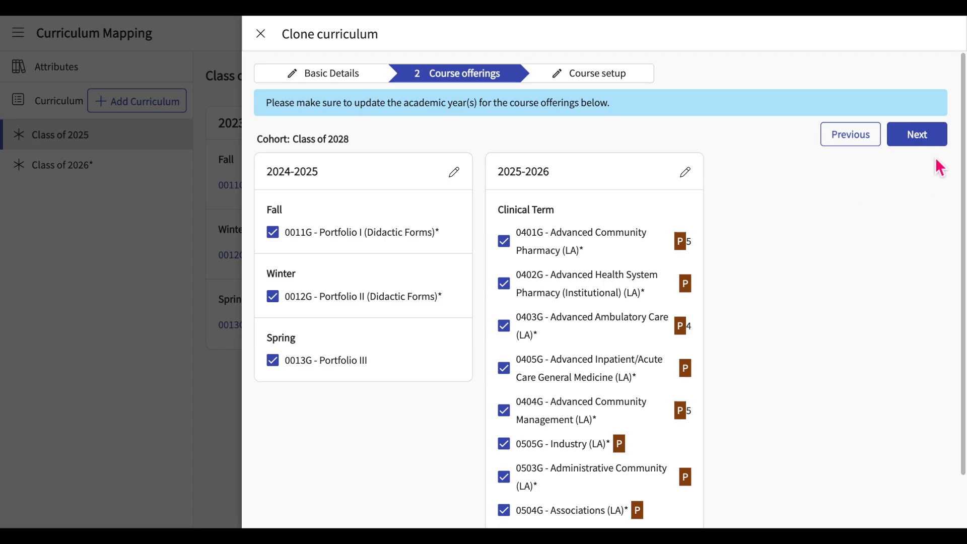
Proceed to course setup, exclude Faculty & Staff, Evaluation criteria and Learning Outcomes from the clone, and save the cloned curriculum
left_click(939, 138)
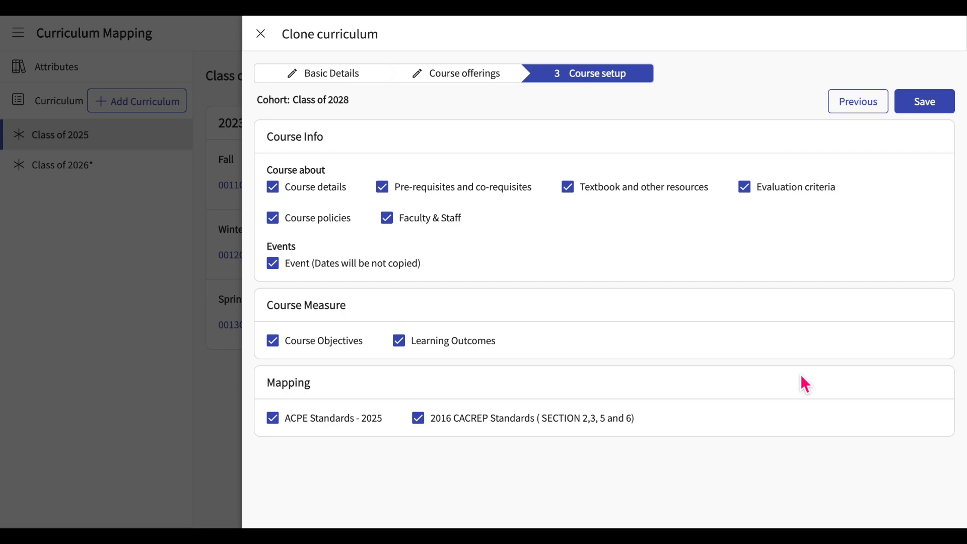
left_click(386, 217)
left_click(768, 191)
left_click(442, 345)
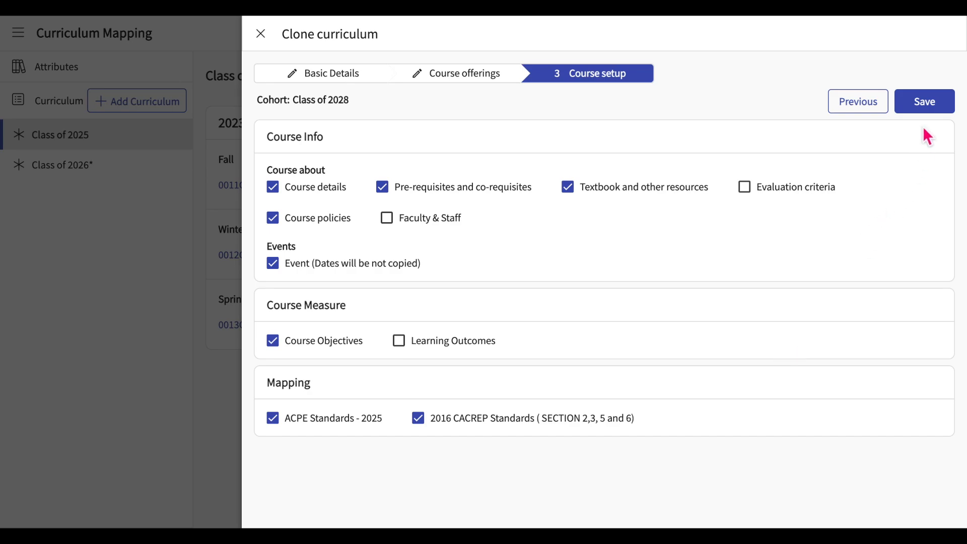
left_click(935, 97)
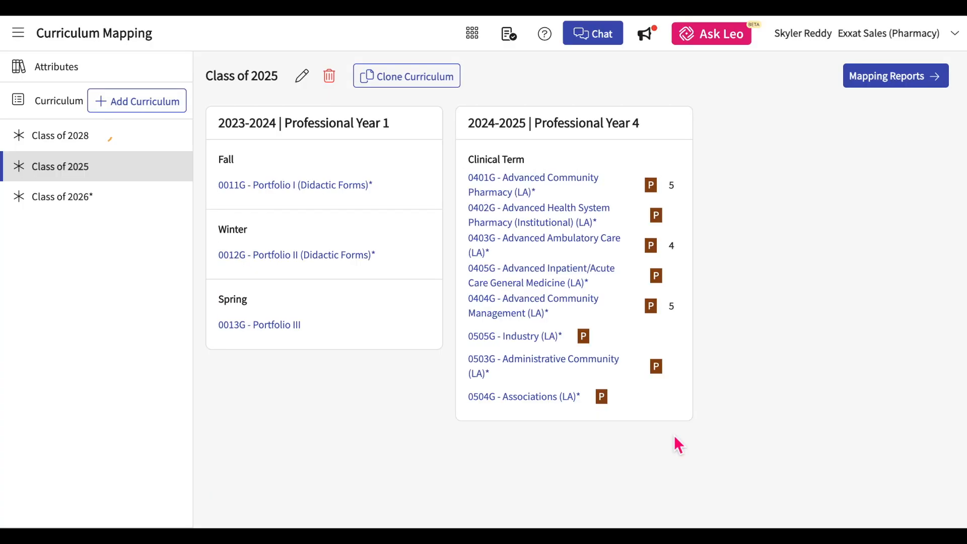